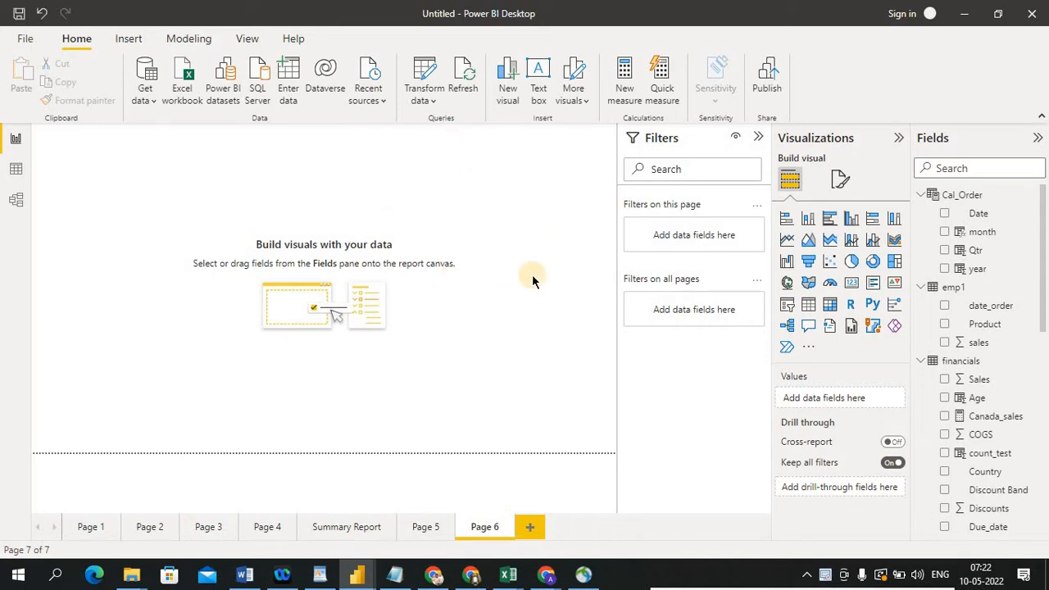
# Open the Power Query Editor to transform the data
pyautogui.click(432, 100)
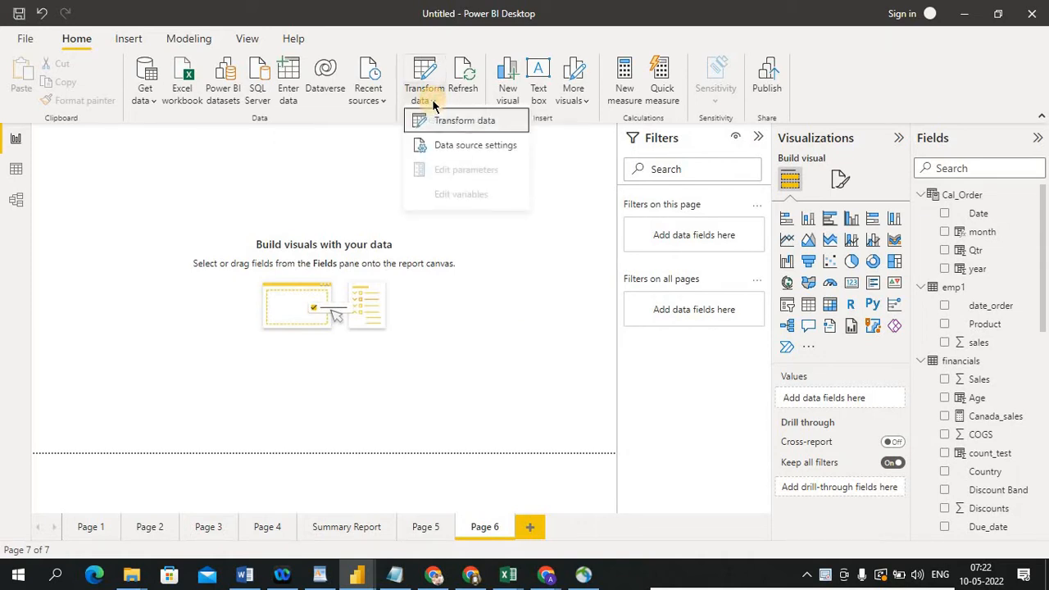
pyautogui.click(464, 128)
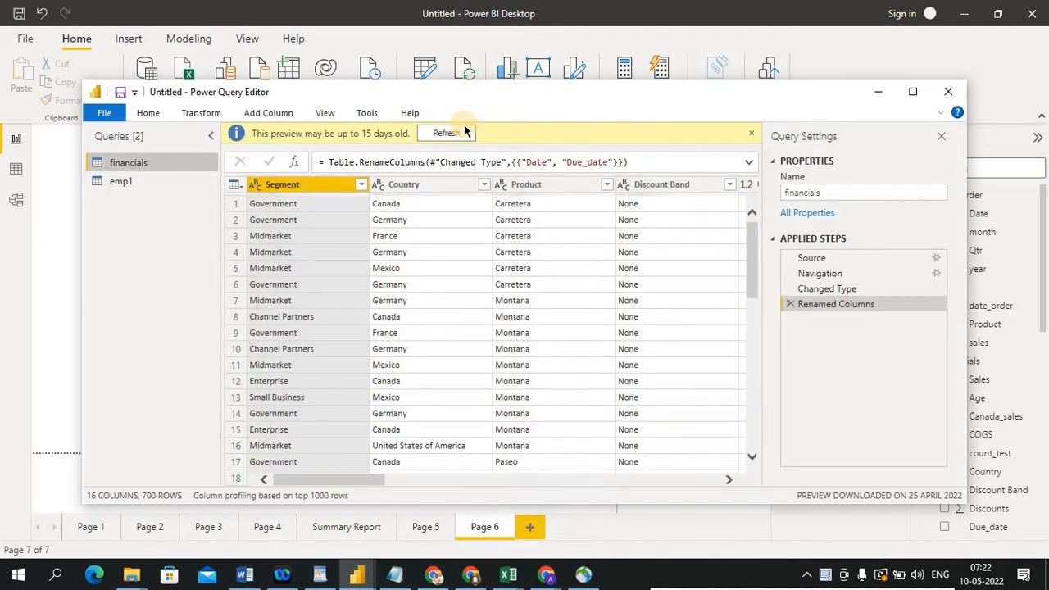
# Refresh the data preview and maximize the Power Query Editor window
pyautogui.click(446, 132)
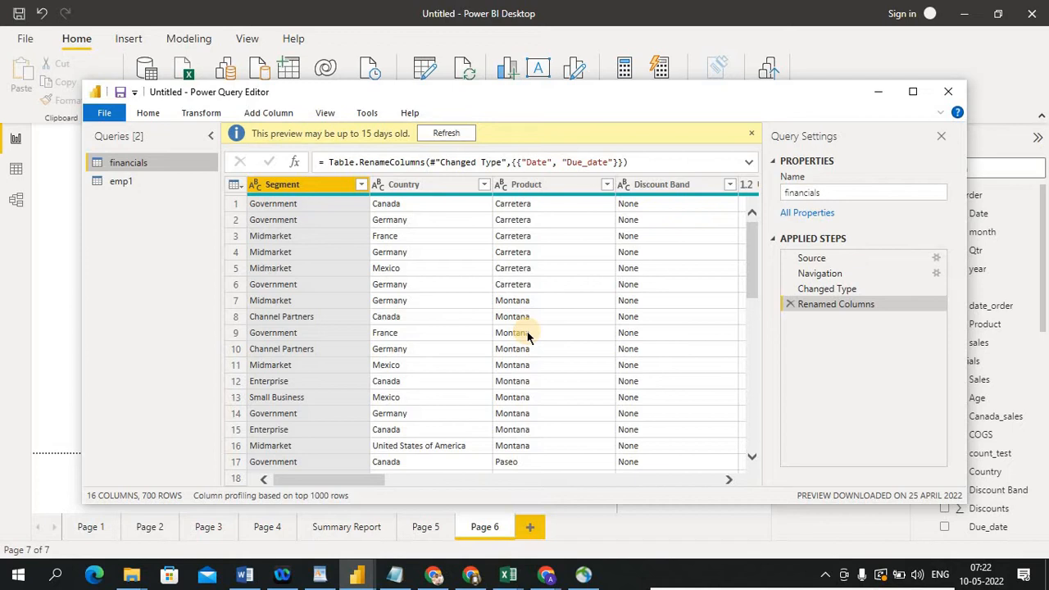
pyautogui.click(912, 95)
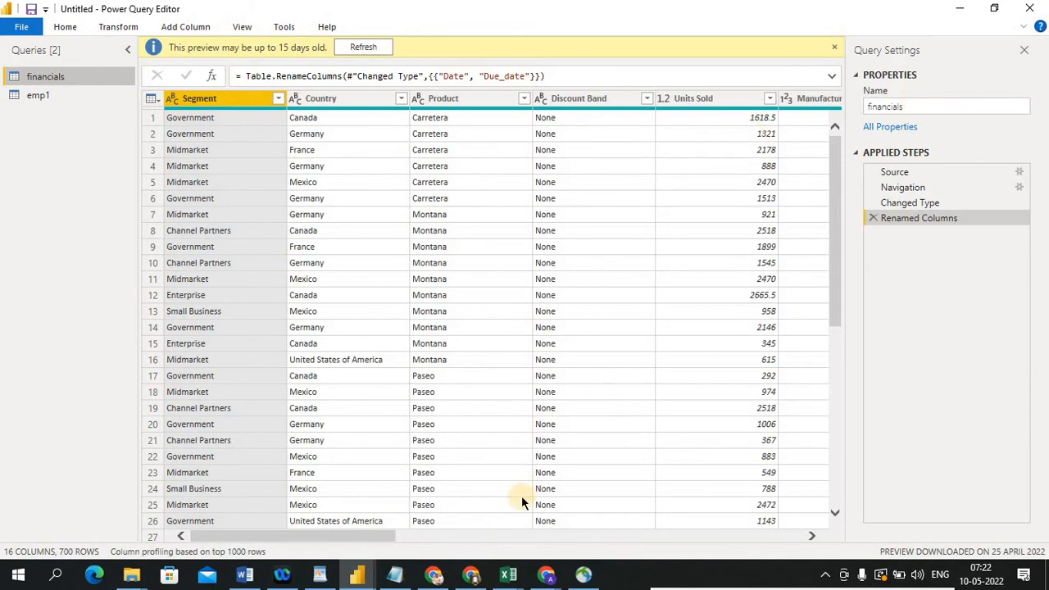
# Scroll through the financials table's columns and show the full ribbon
pyautogui.click(810, 535)
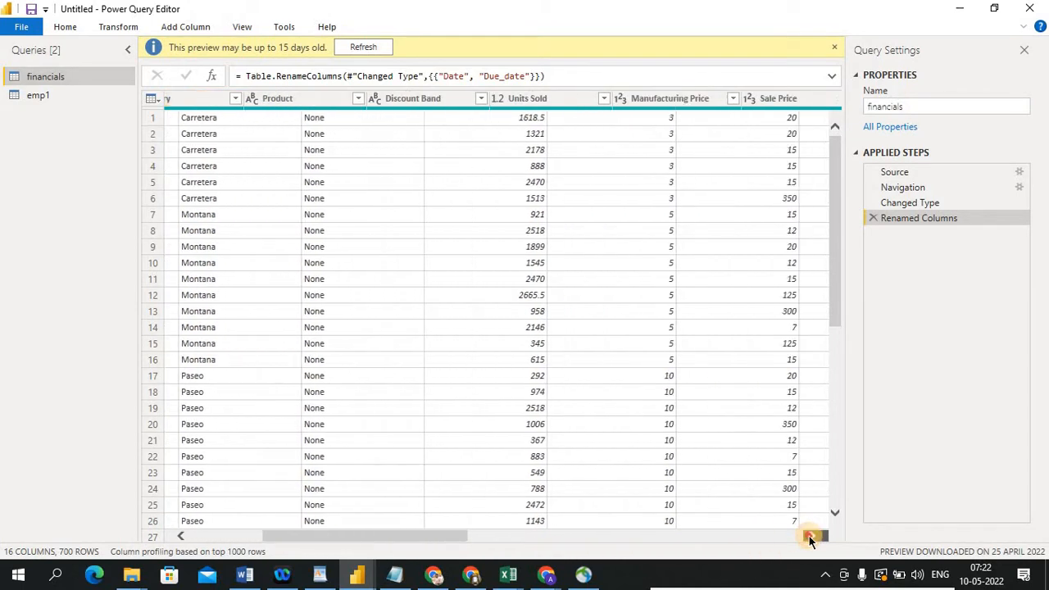
pyautogui.moveTo(808, 535); pyautogui.dragTo(808, 536)
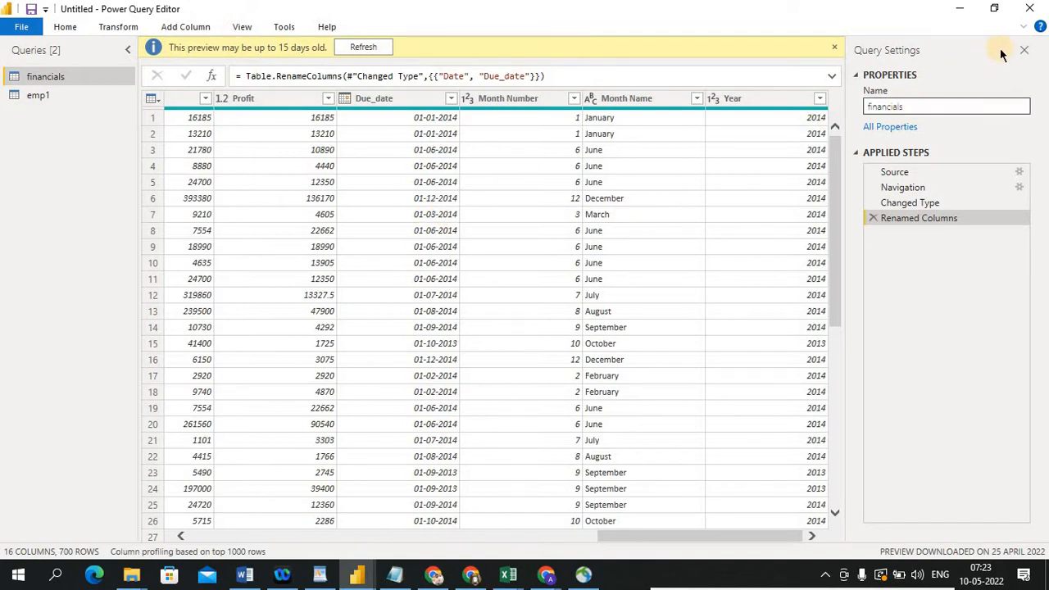
pyautogui.click(1027, 30)
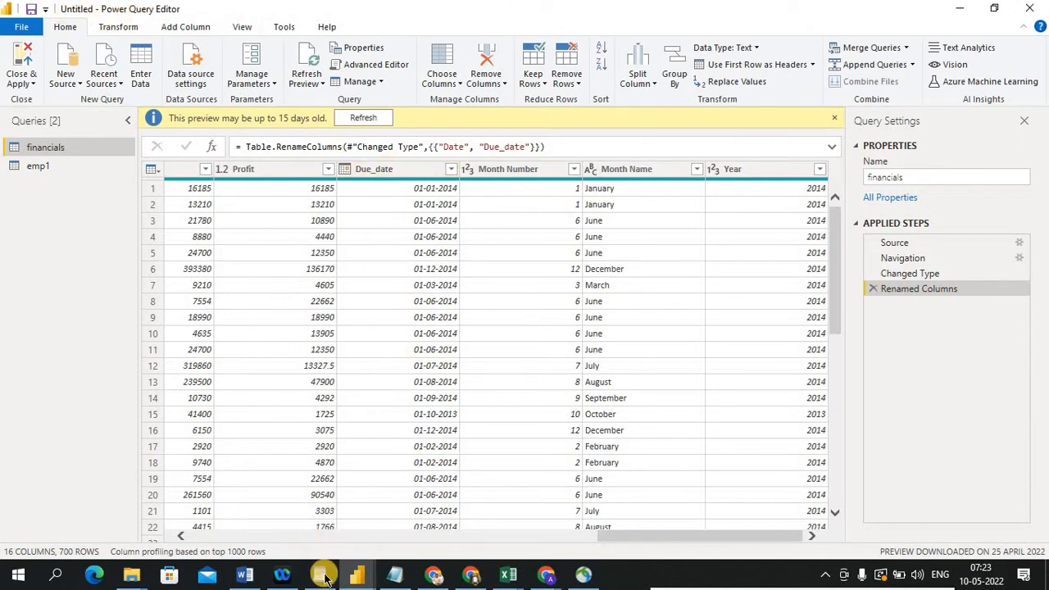
pyautogui.click(364, 579)
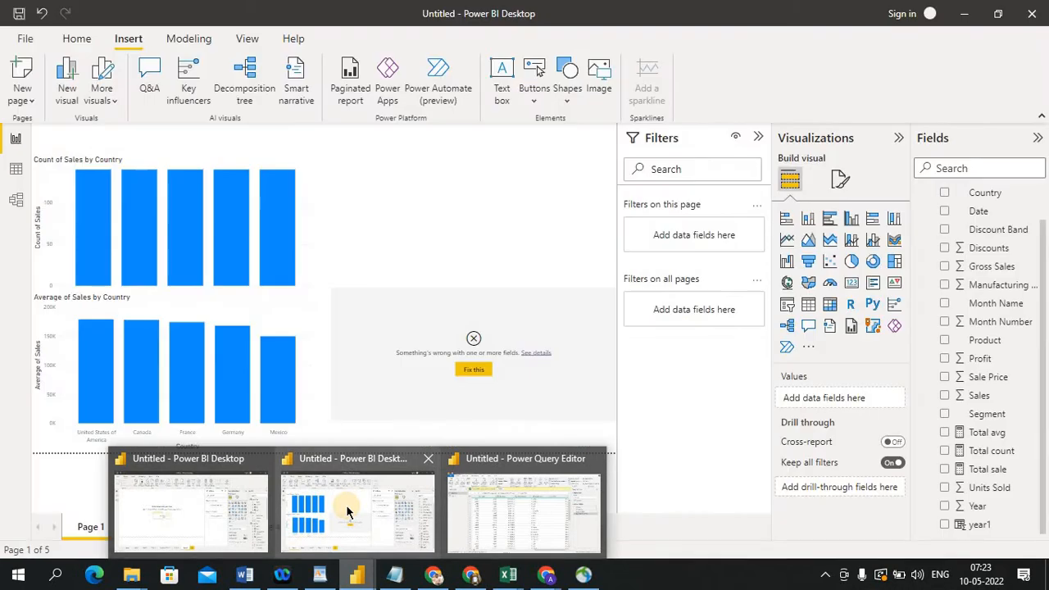
pyautogui.click(346, 508)
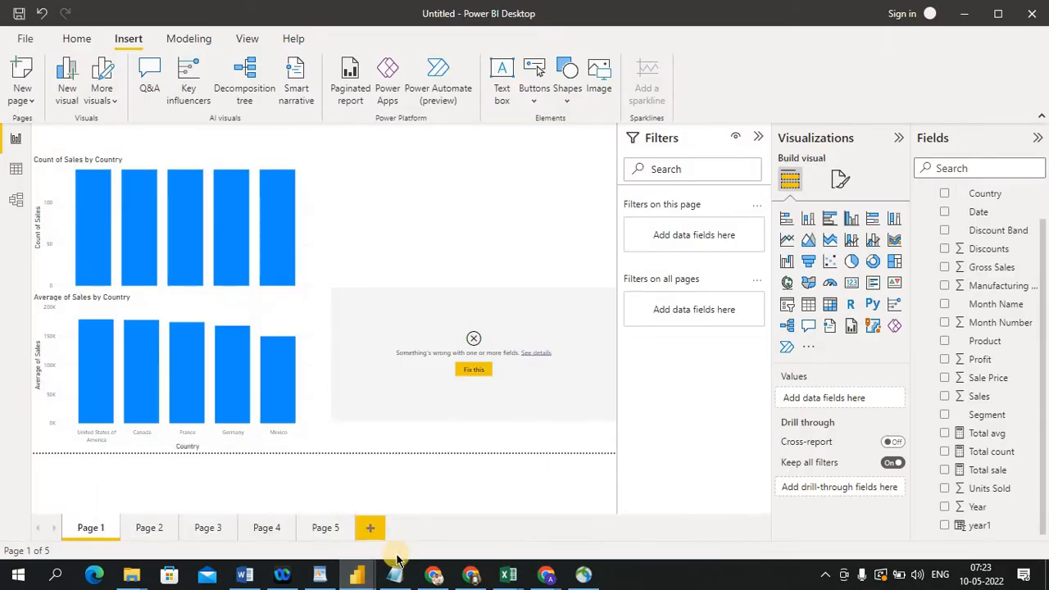
pyautogui.click(357, 573)
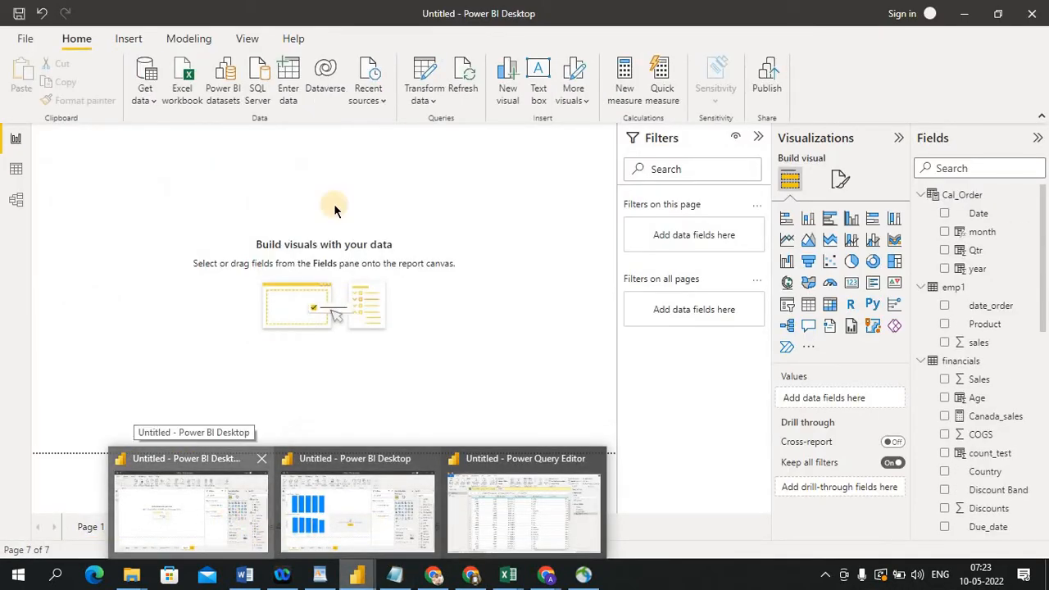
pyautogui.click(230, 530)
pyautogui.click(428, 100)
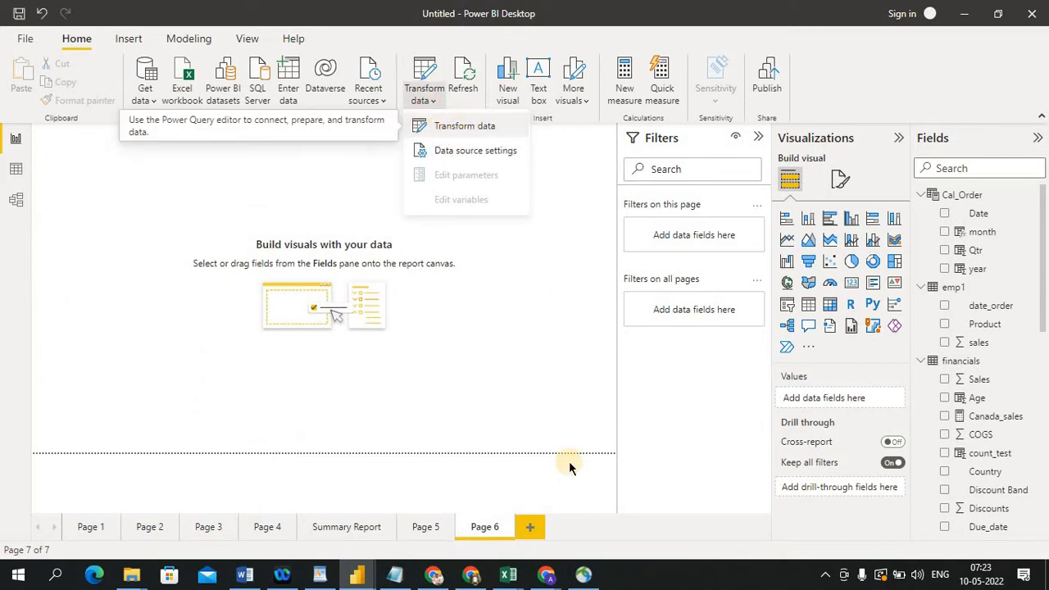
pyautogui.click(356, 574)
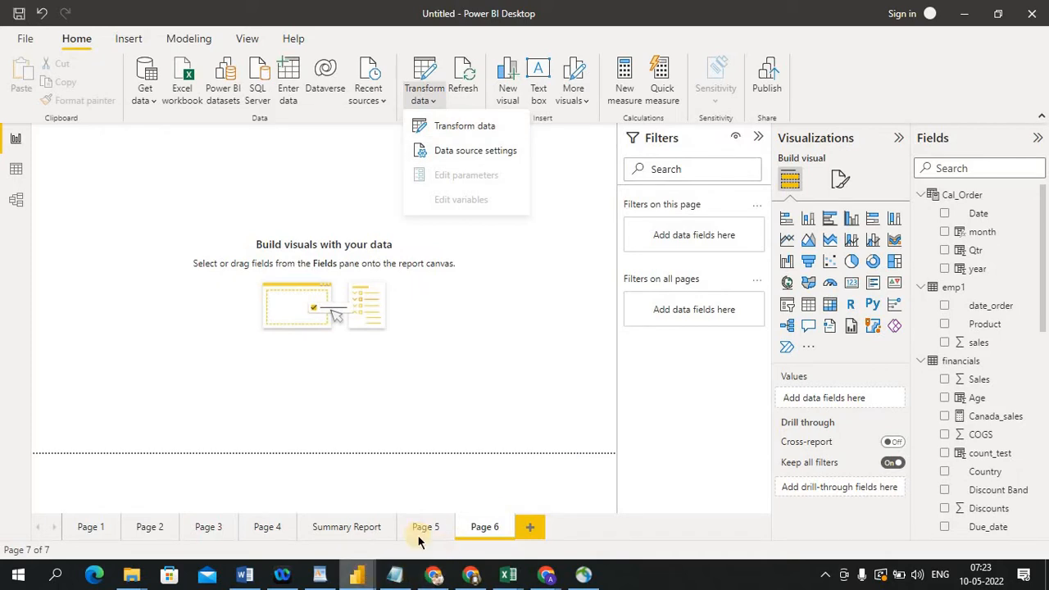
pyautogui.click(532, 496)
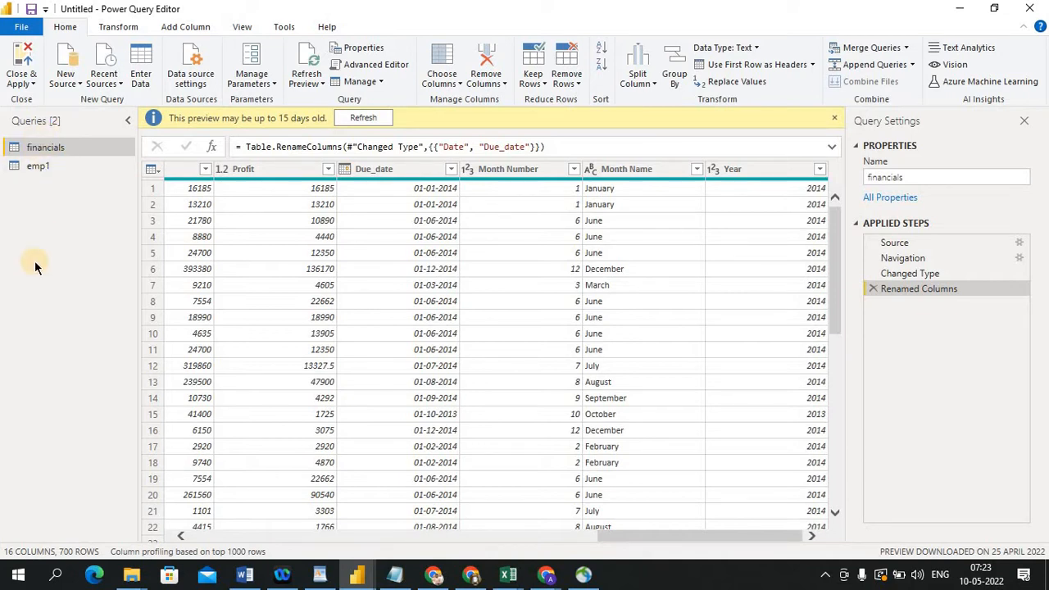
pyautogui.hotkey('alt', 'Tab')
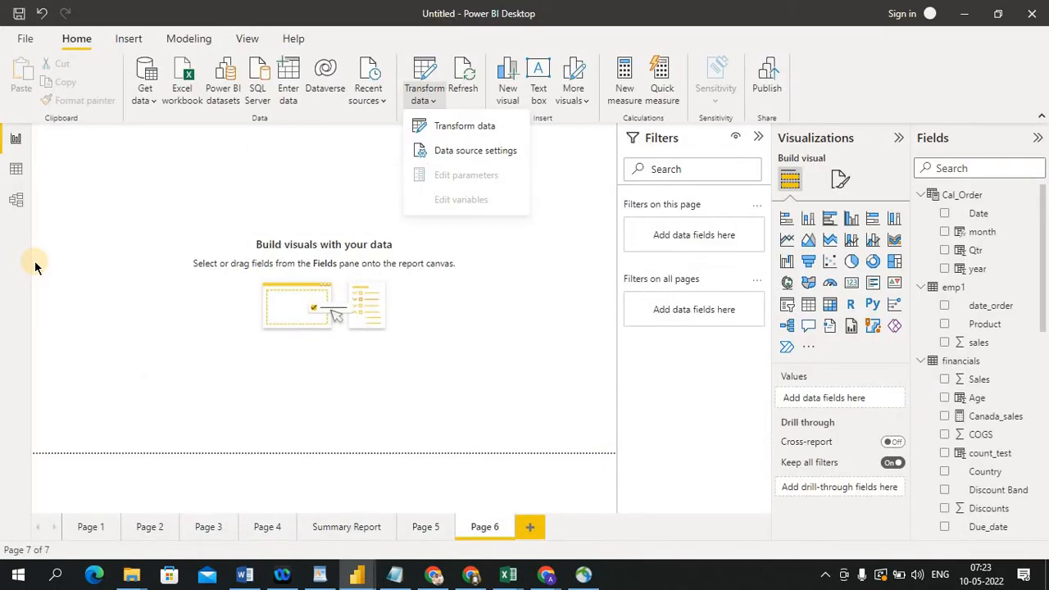
pyautogui.click(445, 407)
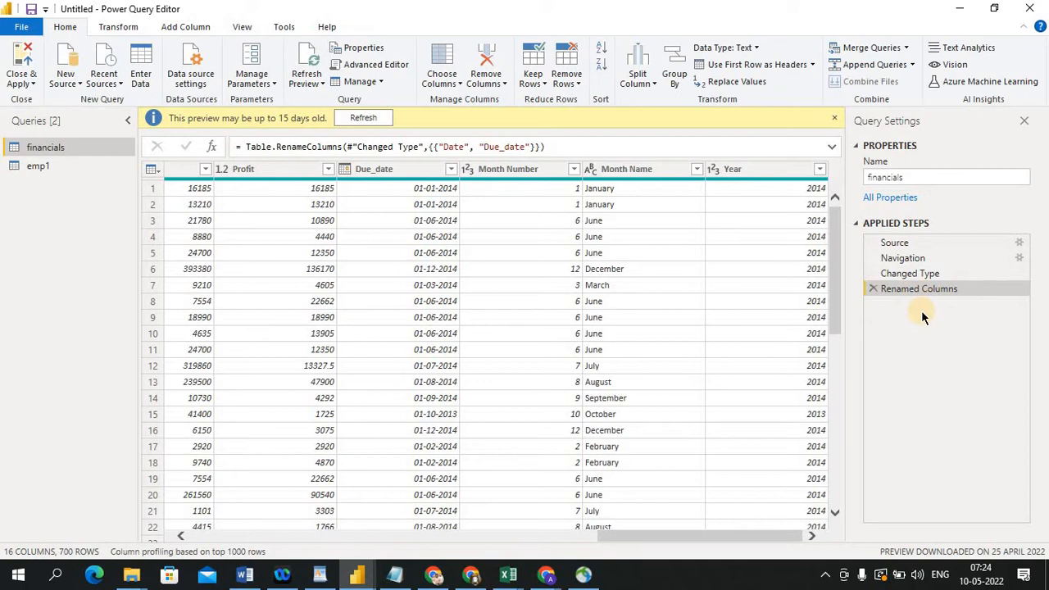
# Open the emp1 query and inspect the options available for the Product and date_order columns
pyautogui.click(53, 150)
pyautogui.click(49, 164)
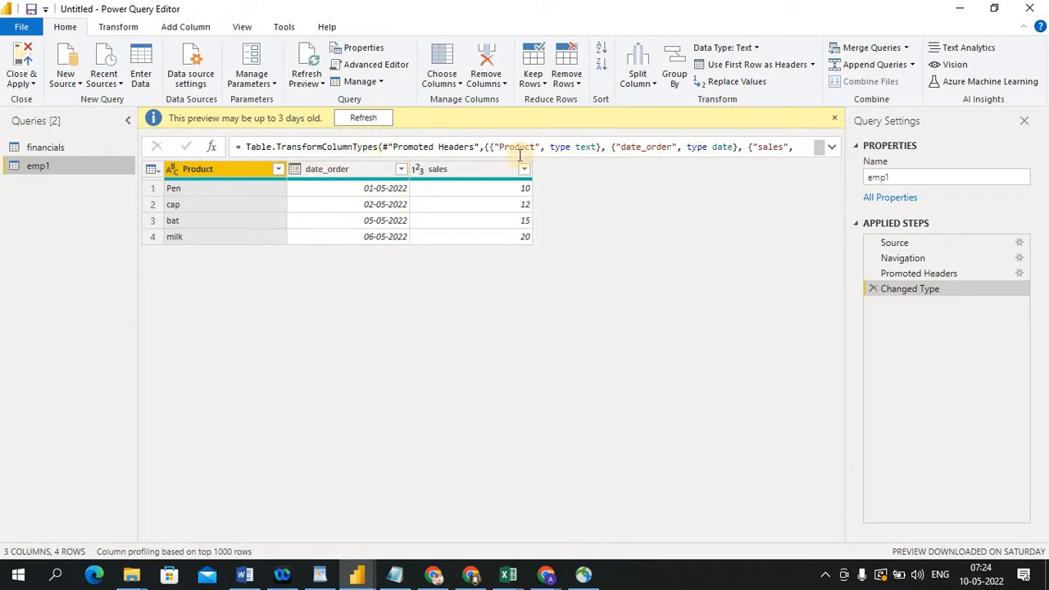
pyautogui.click(362, 170)
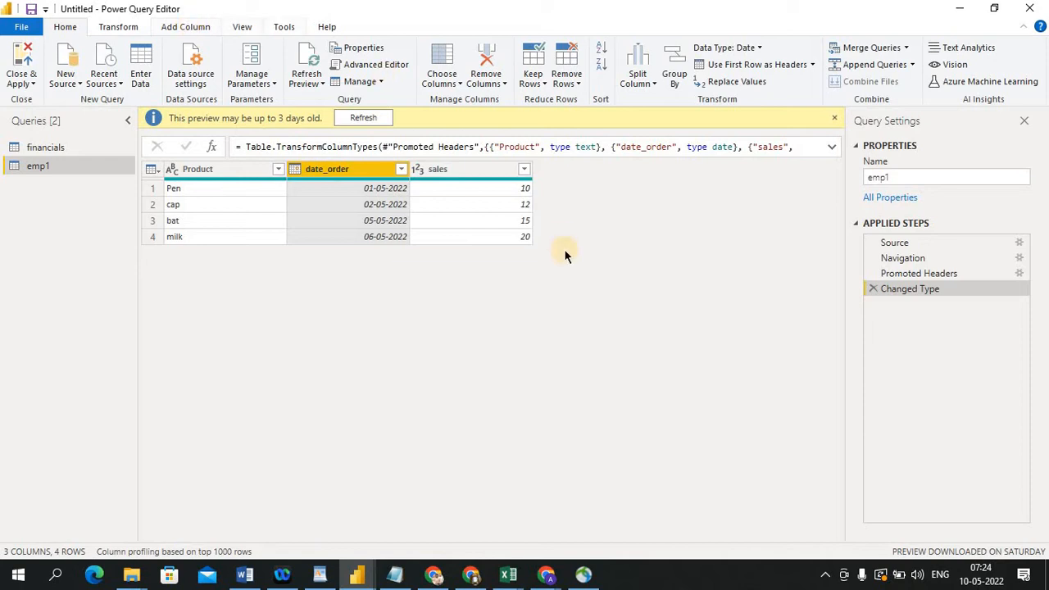
pyautogui.rightClick(360, 178)
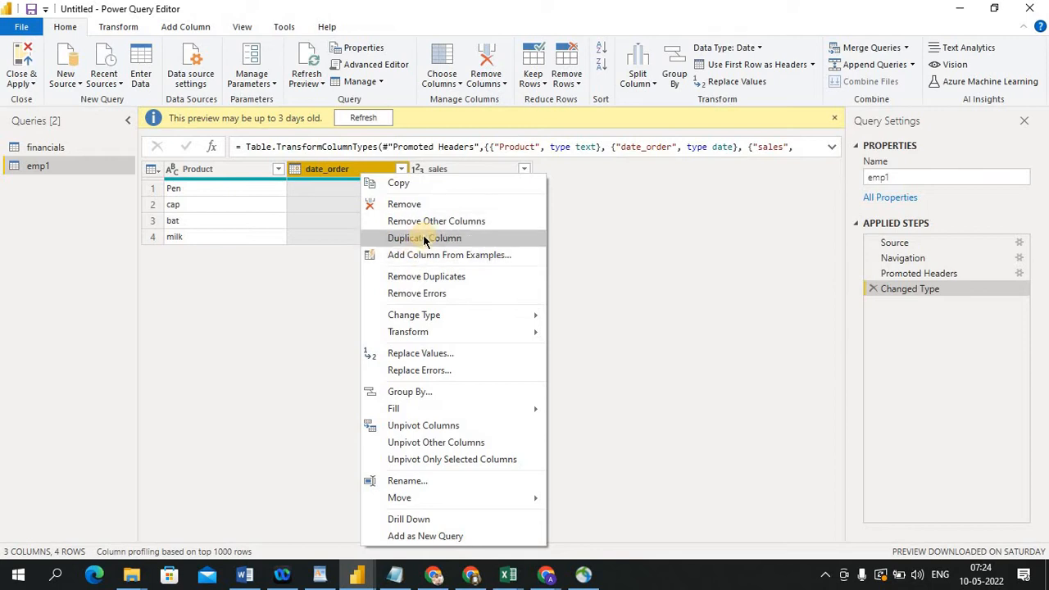
pyautogui.click(233, 174)
pyautogui.click(233, 175)
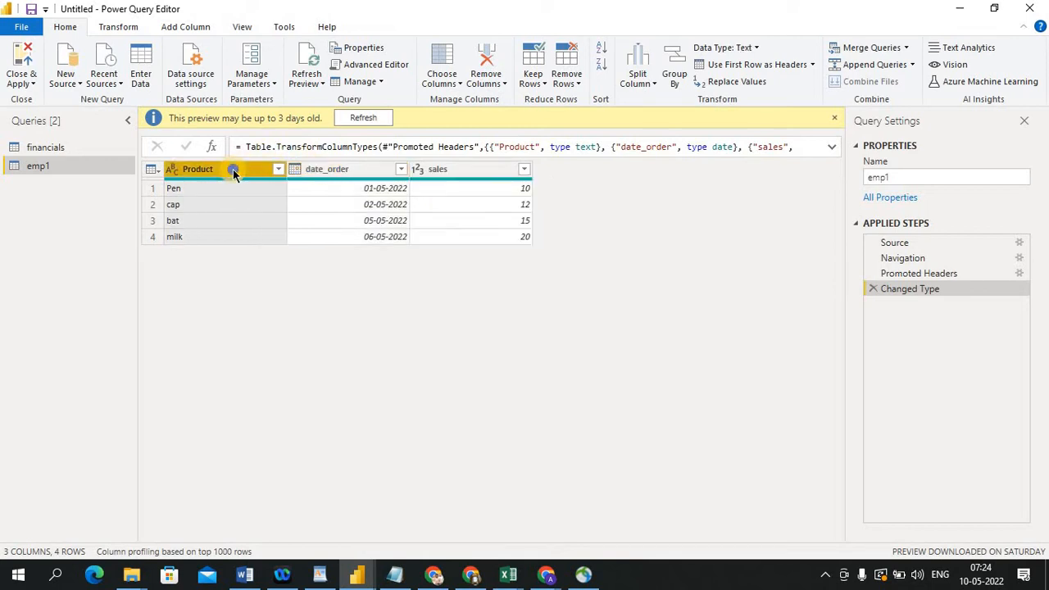
pyautogui.rightClick(232, 169)
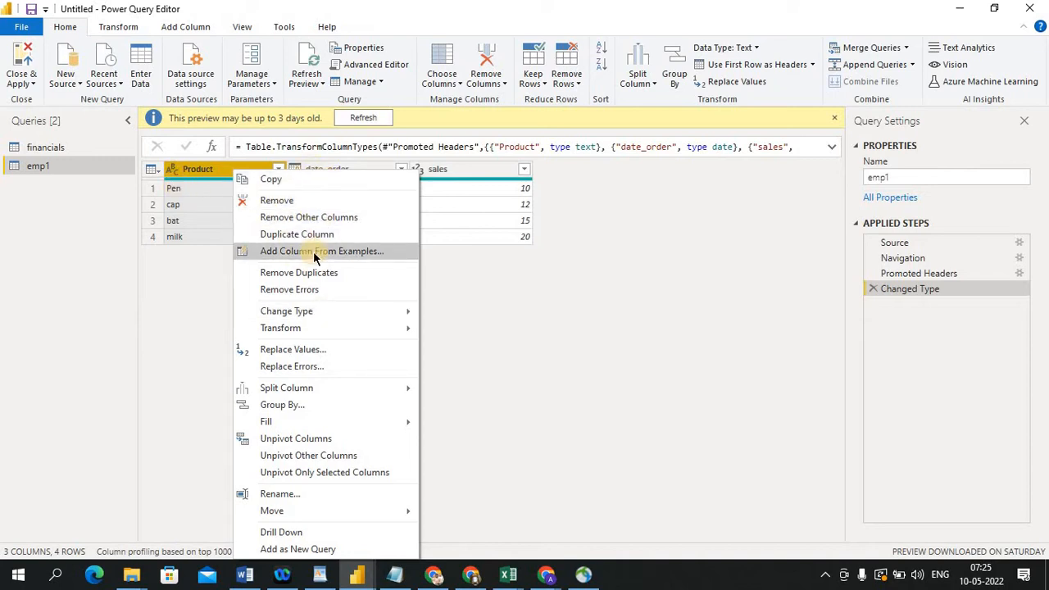
pyautogui.click(551, 323)
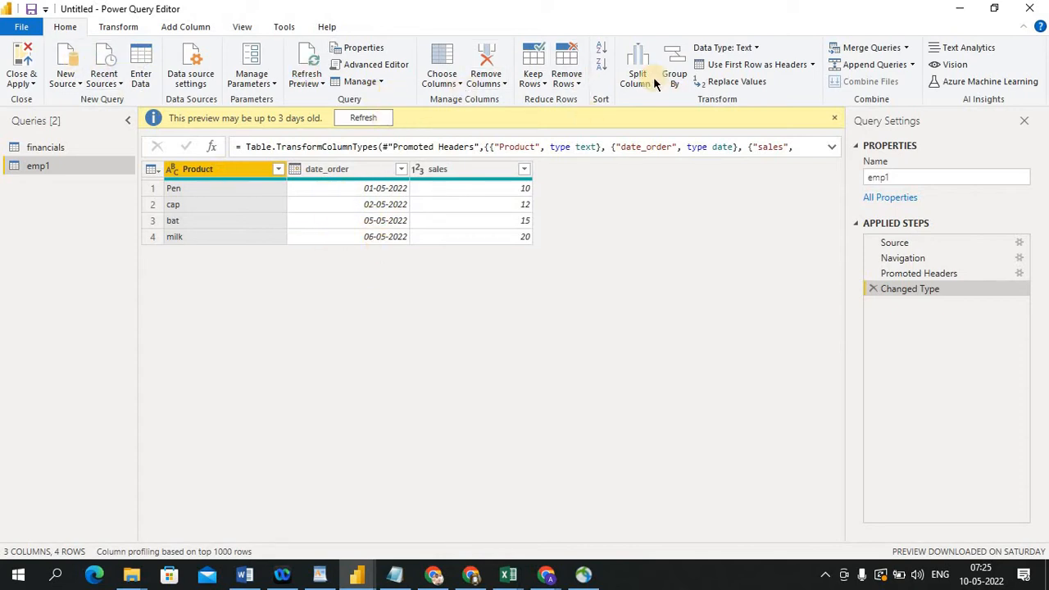
# Duplicate the date_order column in the emp1 query
pyautogui.click(332, 172)
pyautogui.click(218, 172)
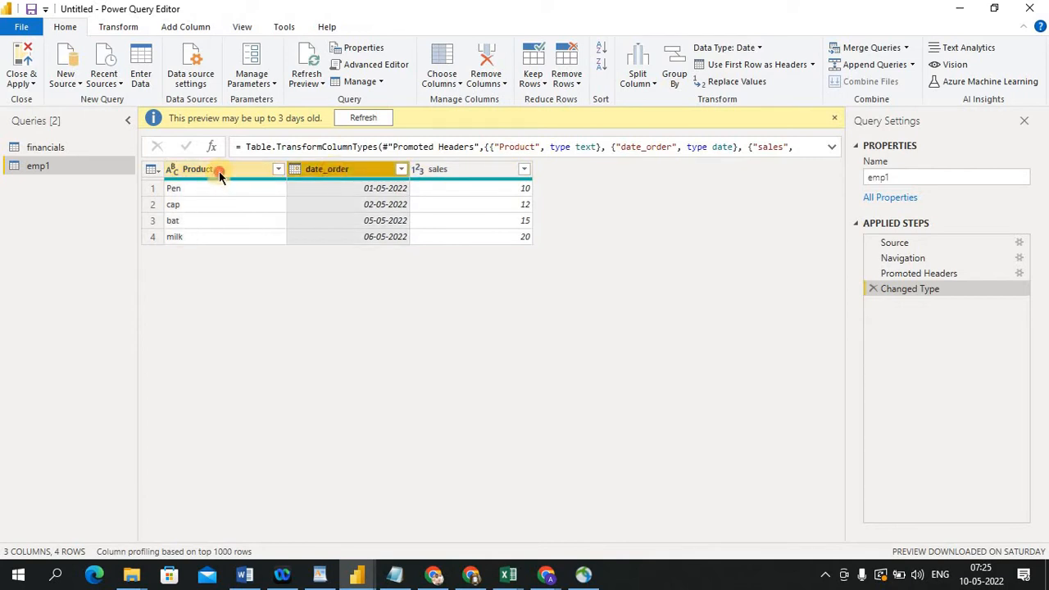
pyautogui.click(338, 170)
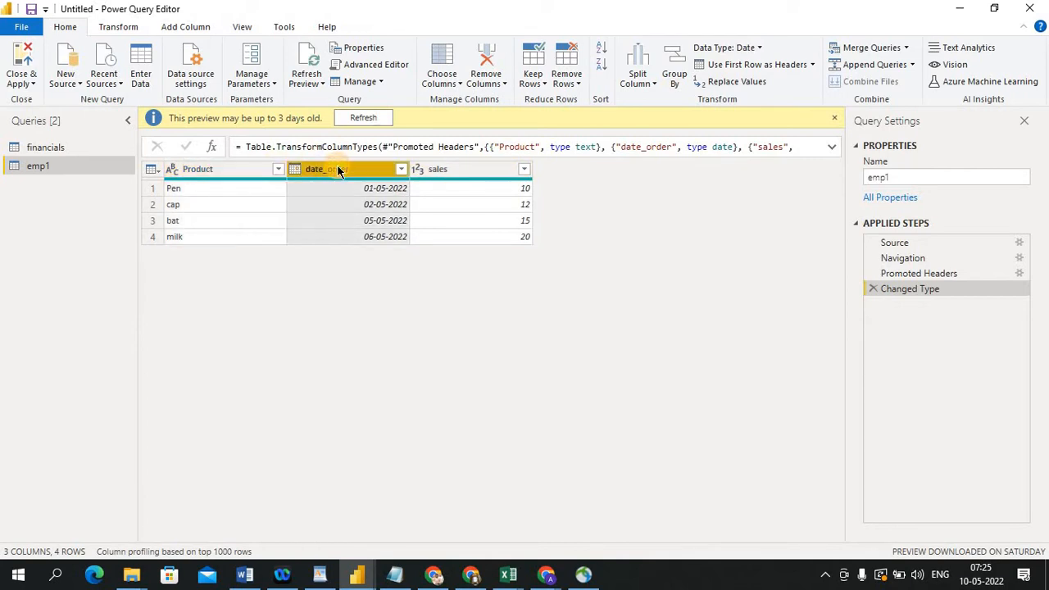
pyautogui.rightClick(337, 169)
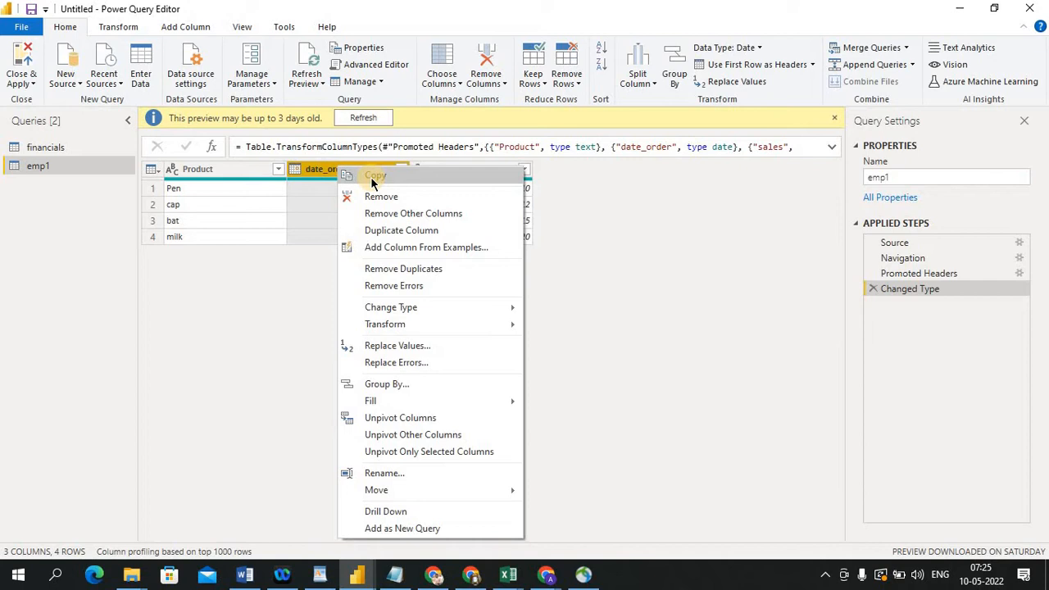
pyautogui.click(371, 177)
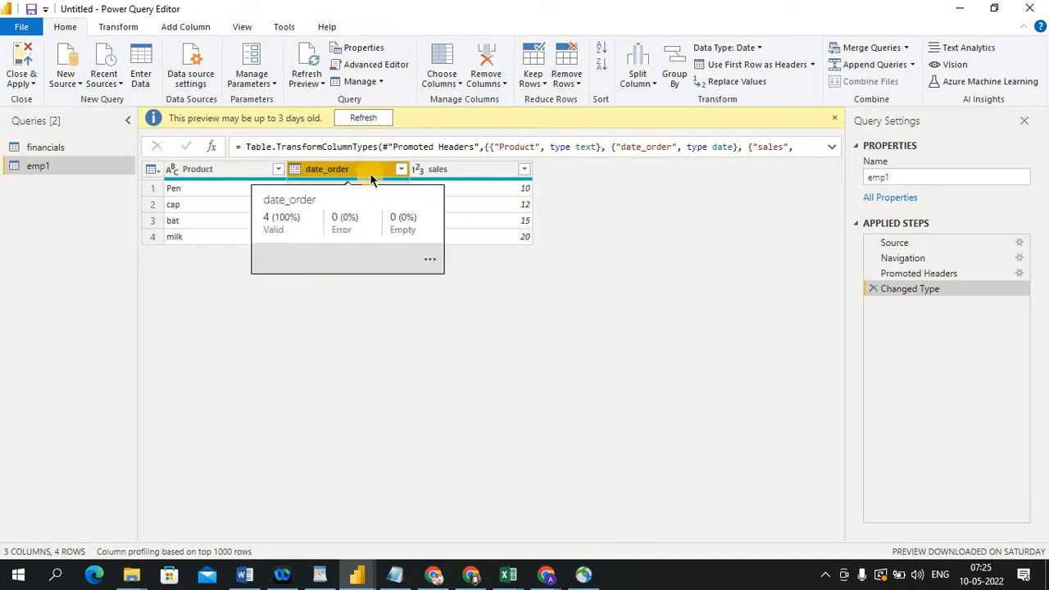
pyautogui.rightClick(371, 177)
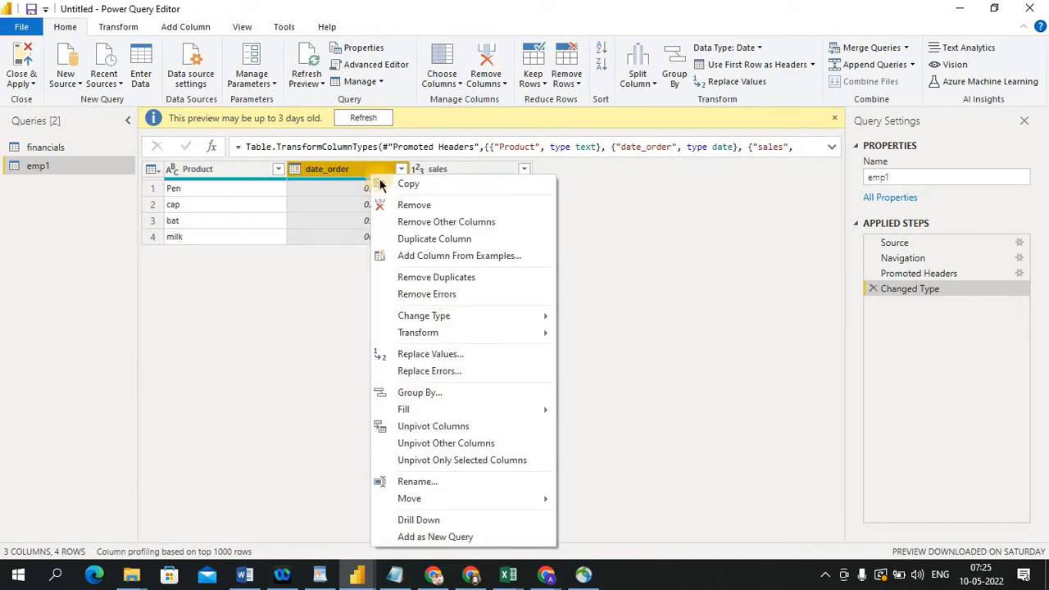
pyautogui.click(423, 239)
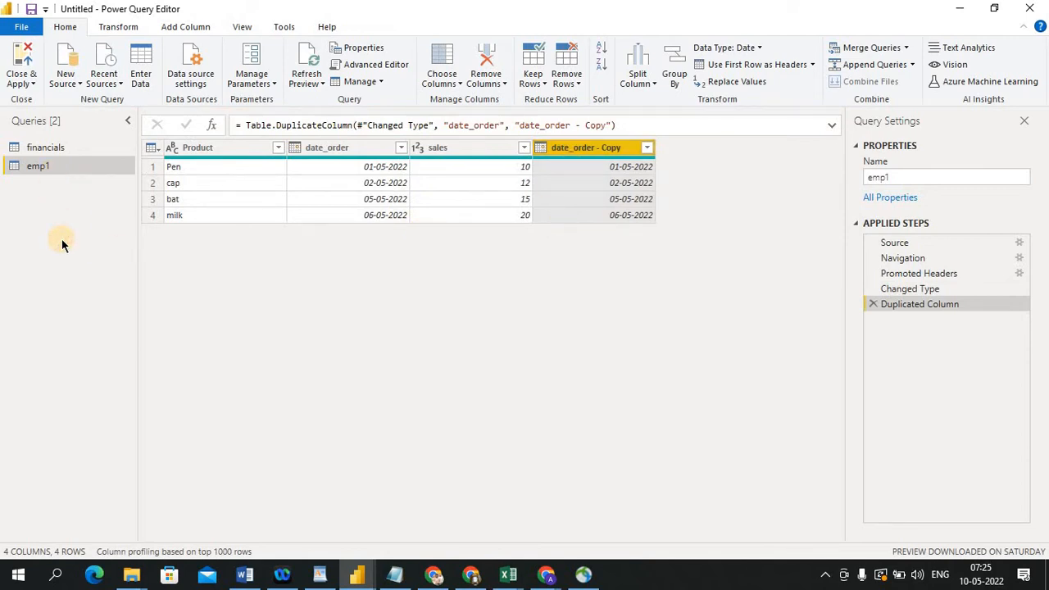
# Duplicate the whole emp1 query and compare the copy with the original query
pyautogui.rightClick(59, 167)
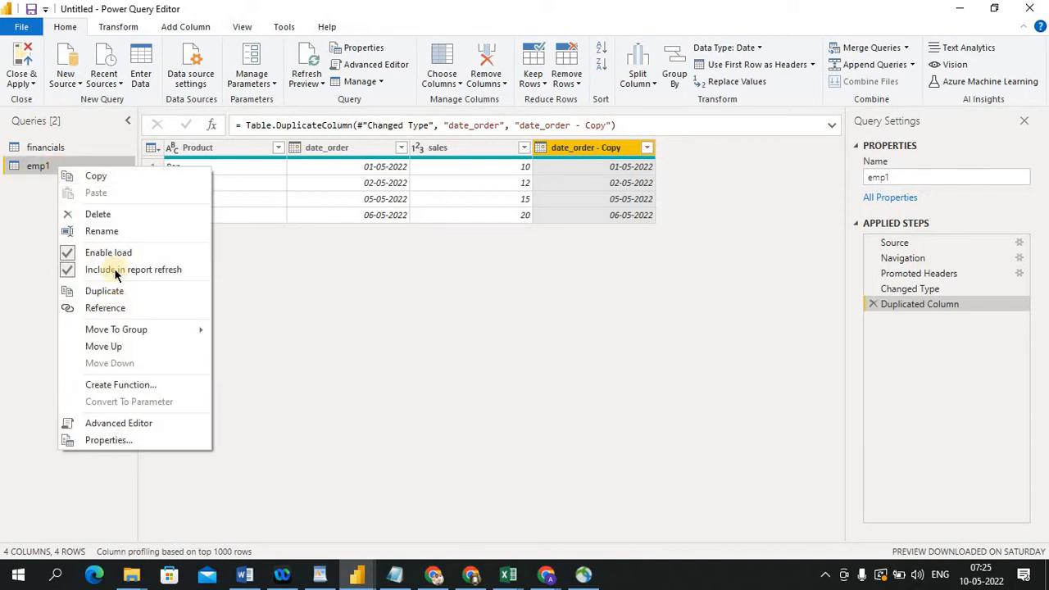
pyautogui.click(100, 291)
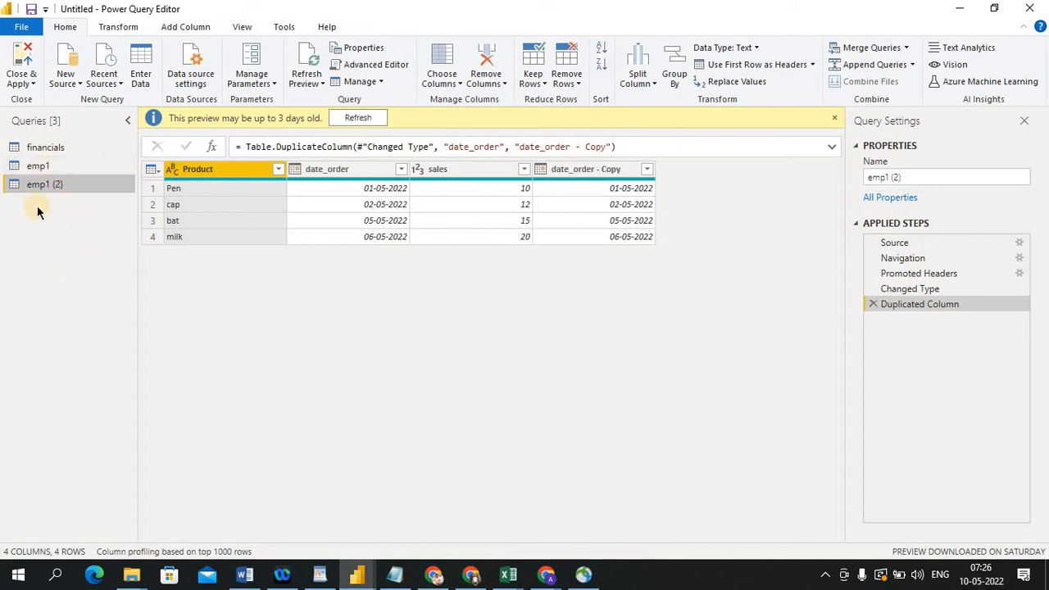
pyautogui.click(66, 169)
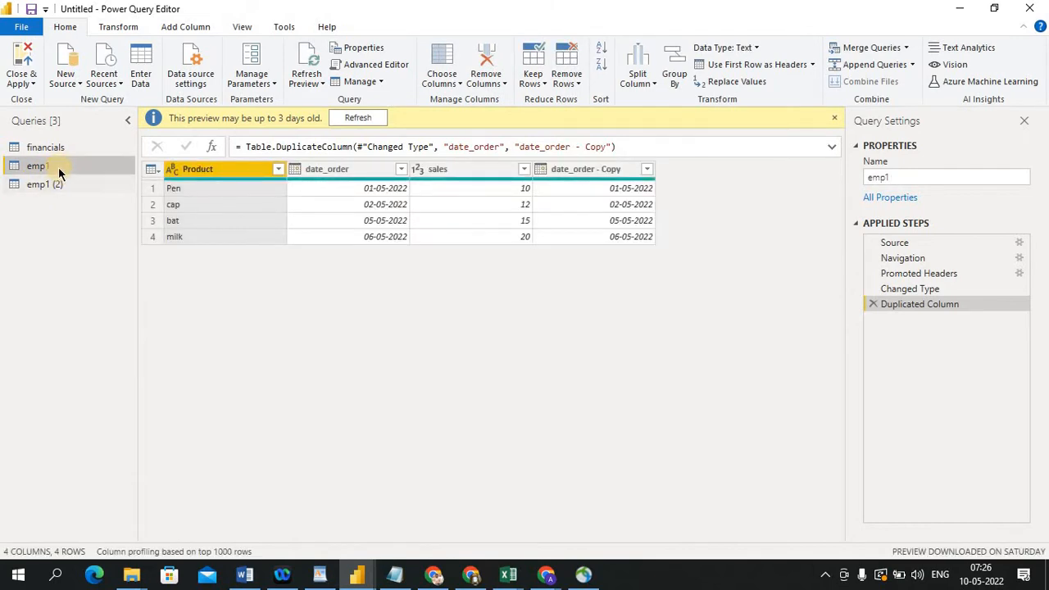
pyautogui.click(52, 186)
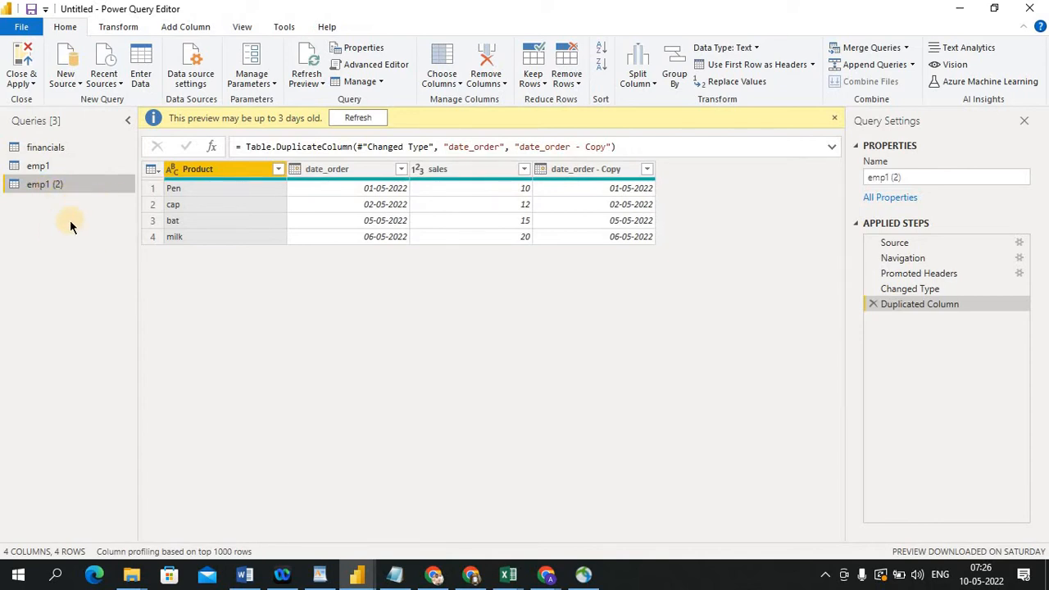
pyautogui.click(40, 167)
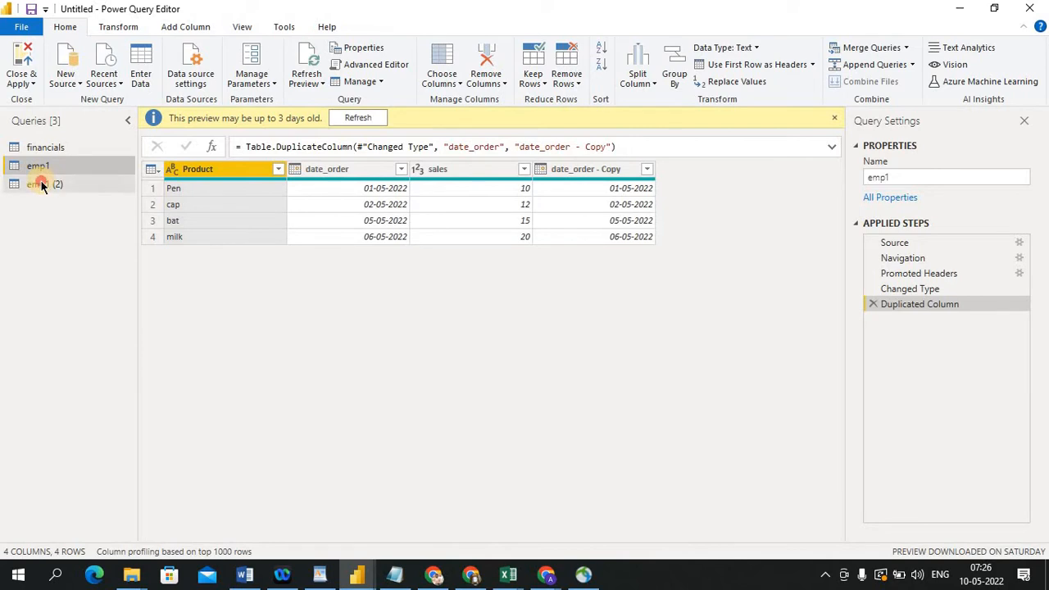
pyautogui.click(40, 185)
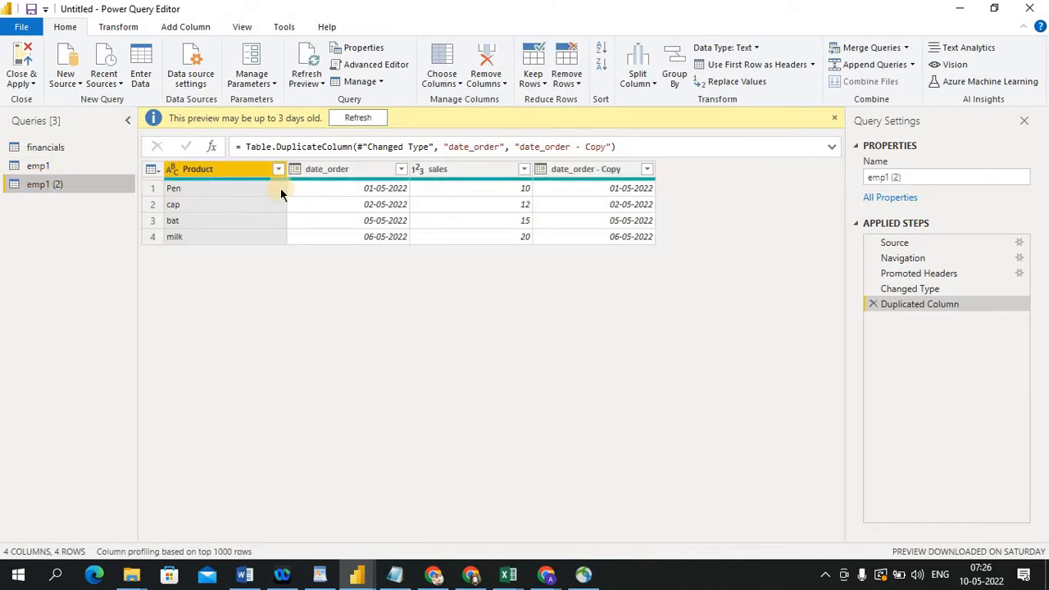
pyautogui.click(606, 172)
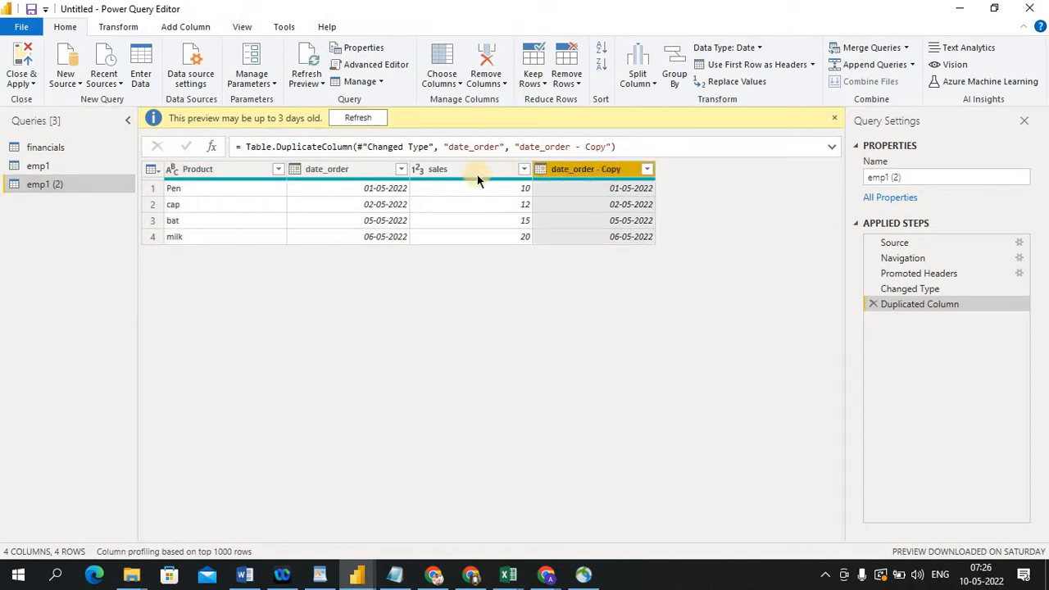
pyautogui.rightClick(571, 174)
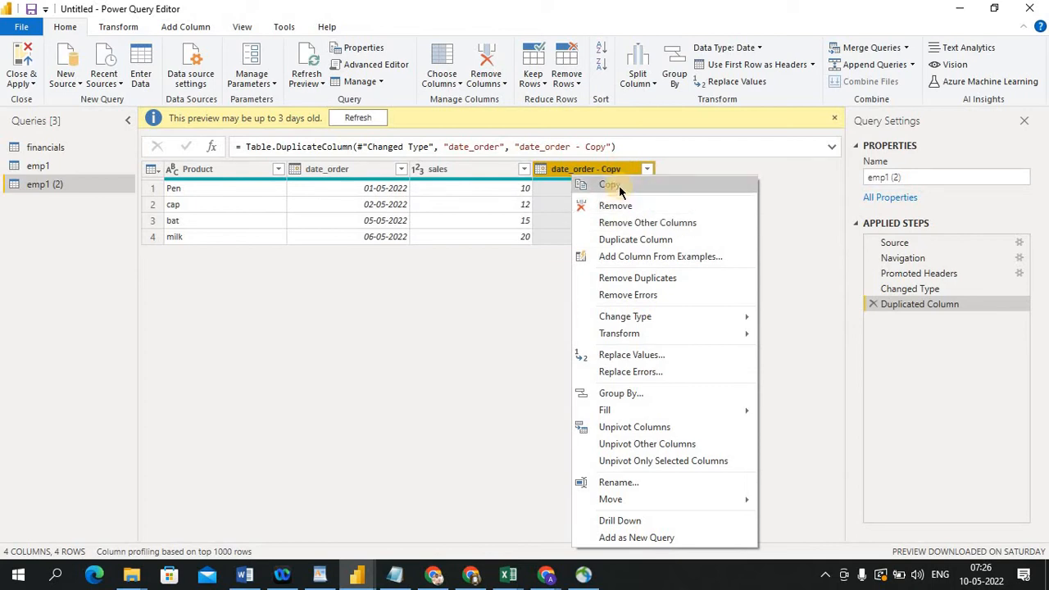
pyautogui.click(626, 257)
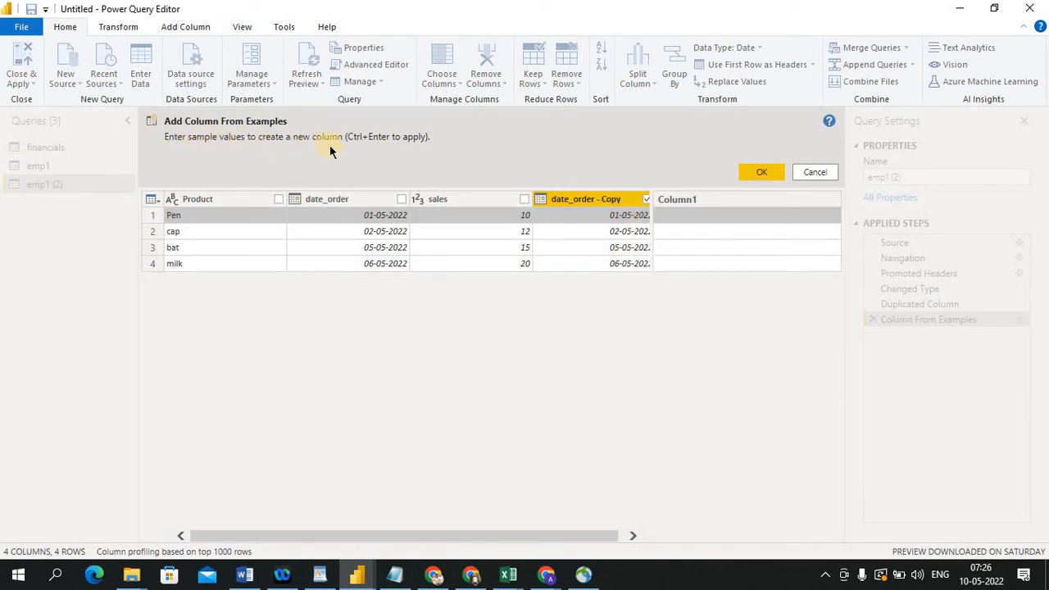
pyautogui.click(753, 172)
pyautogui.click(663, 310)
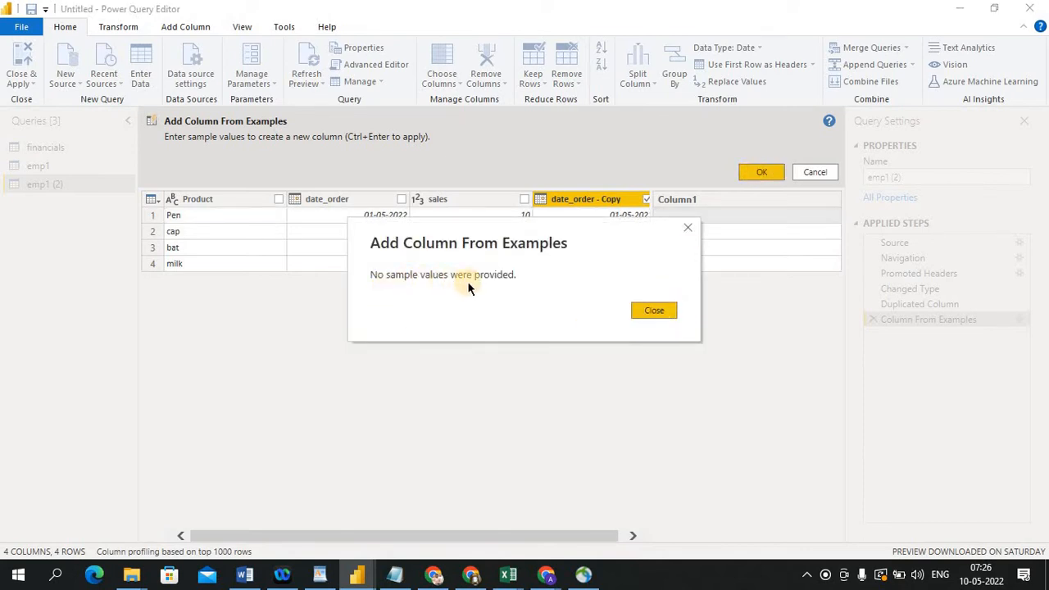
pyautogui.click(650, 310)
pyautogui.click(607, 199)
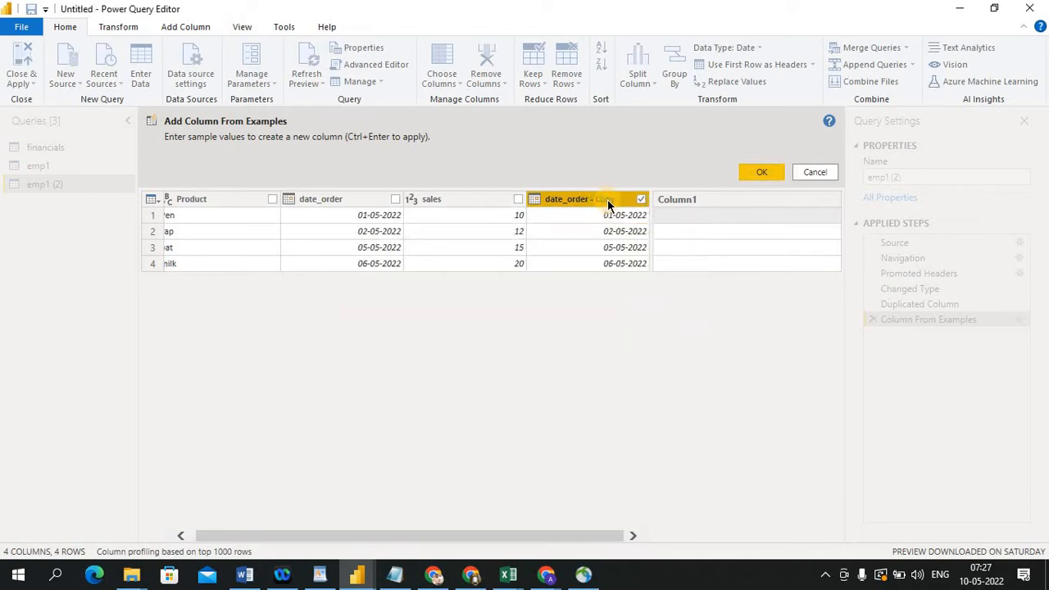
pyautogui.click(756, 168)
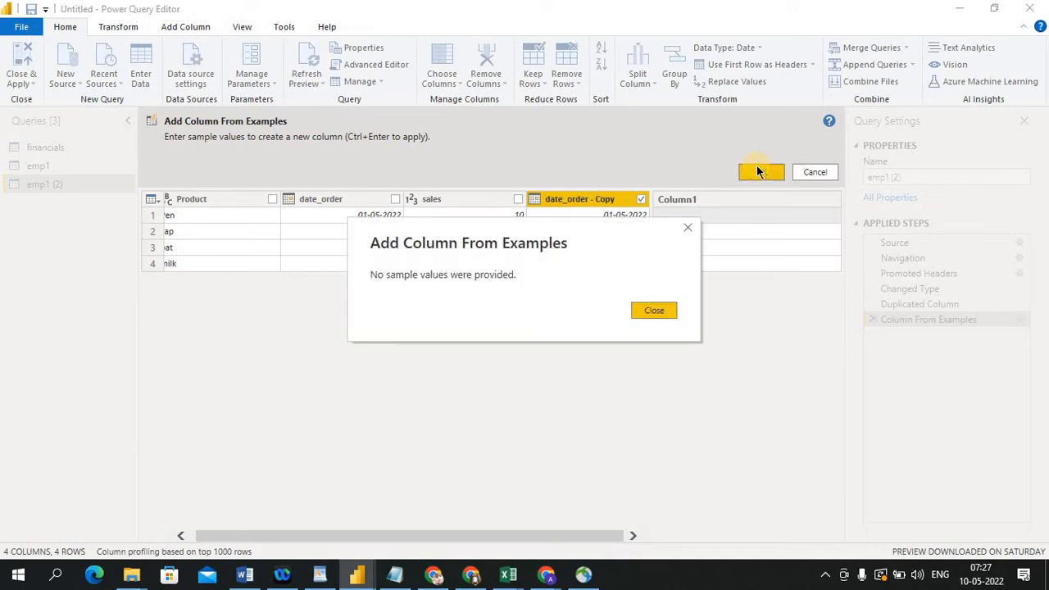
pyautogui.click(664, 311)
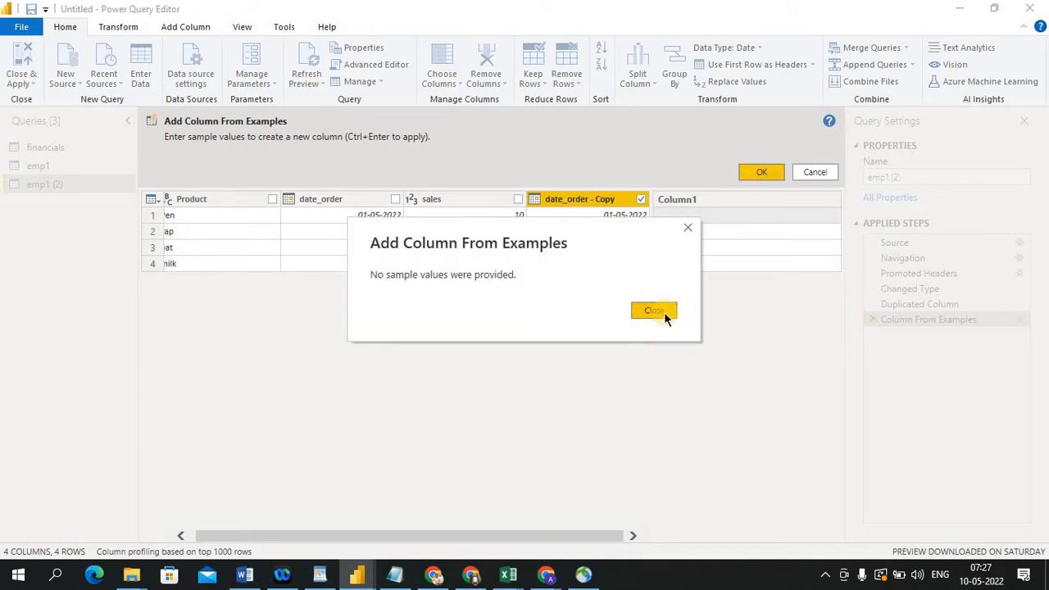
pyautogui.click(804, 172)
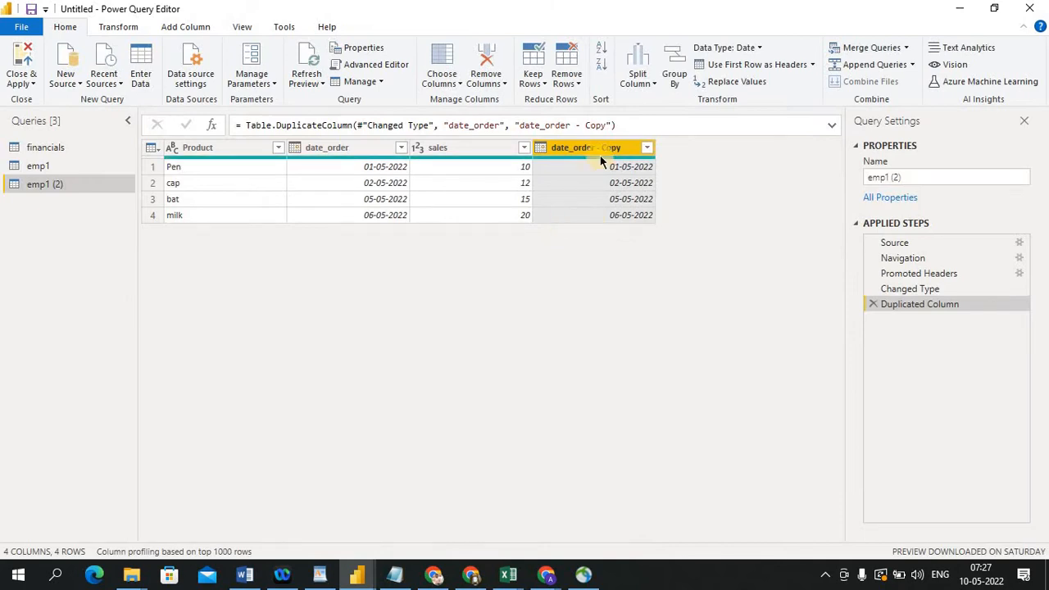
# Add a Day column from examples of date_order - Copy, entering 1 as the first row's sample value
pyautogui.click(586, 148)
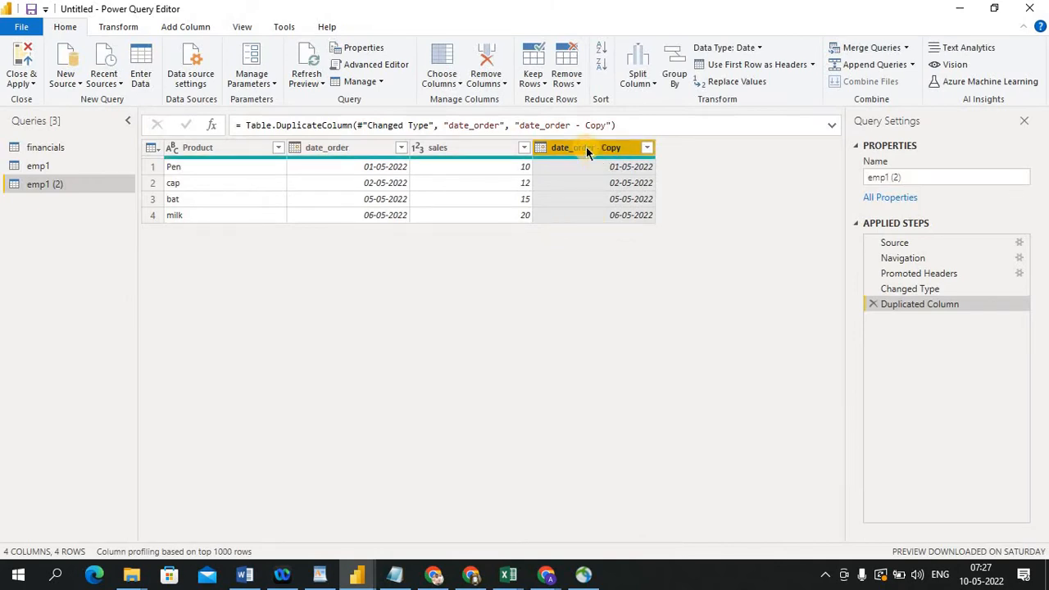
pyautogui.rightClick(585, 147)
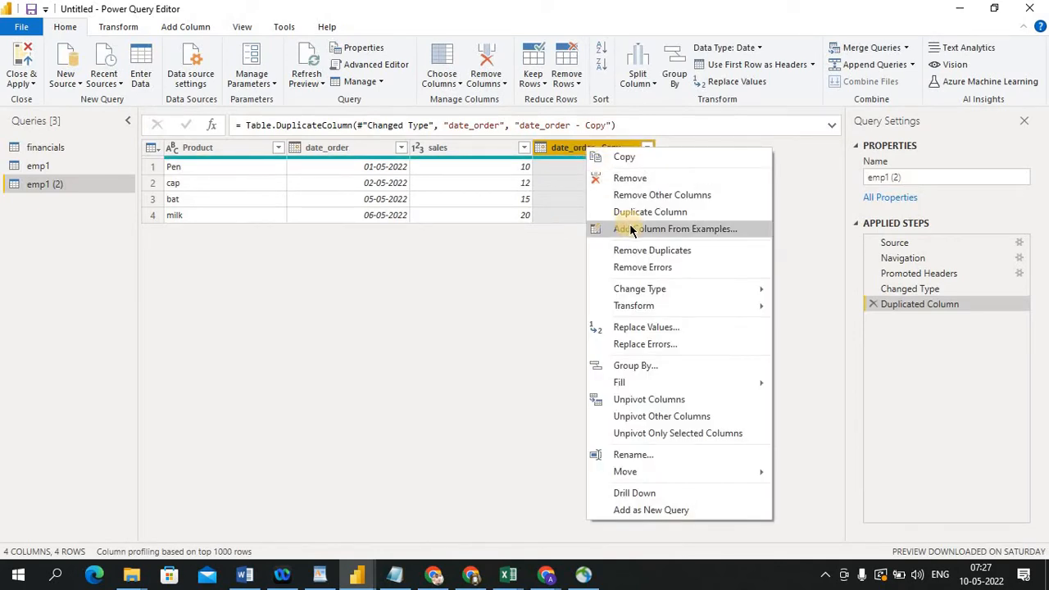
pyautogui.click(665, 229)
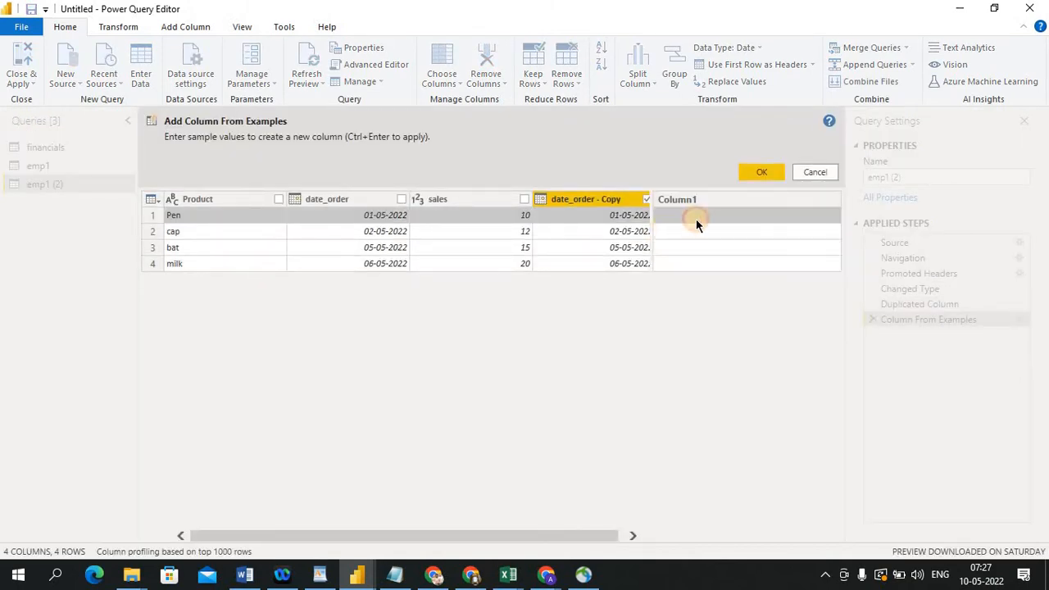
pyautogui.click(693, 234)
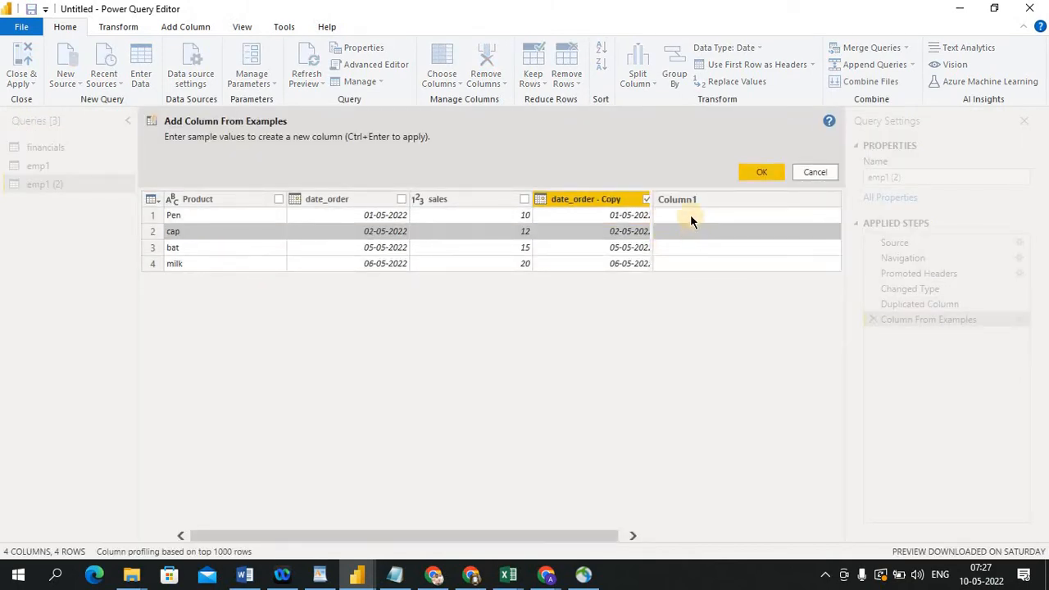
pyautogui.click(690, 215)
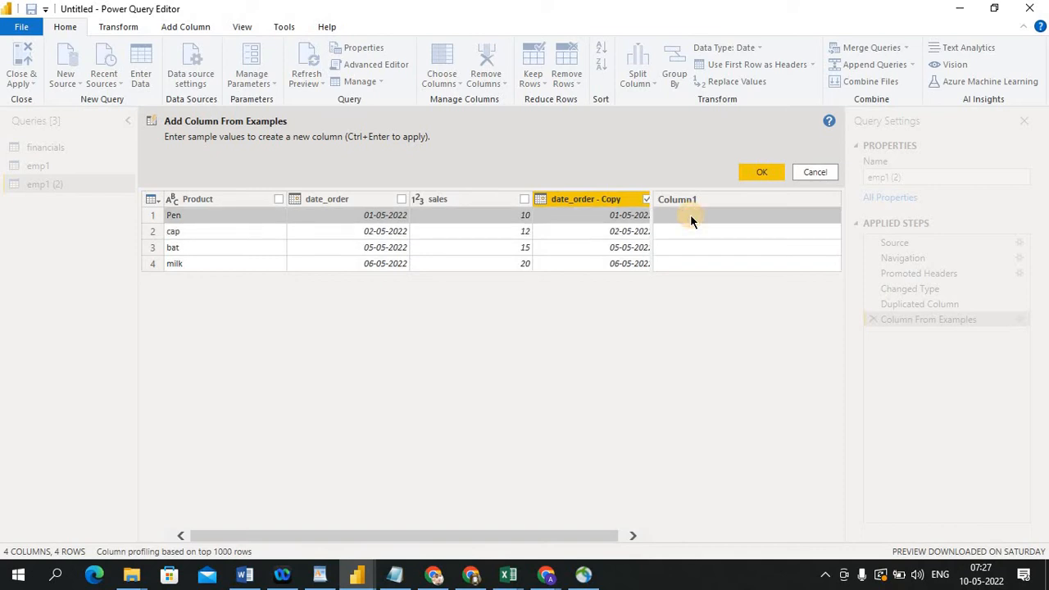
pyautogui.write('1')
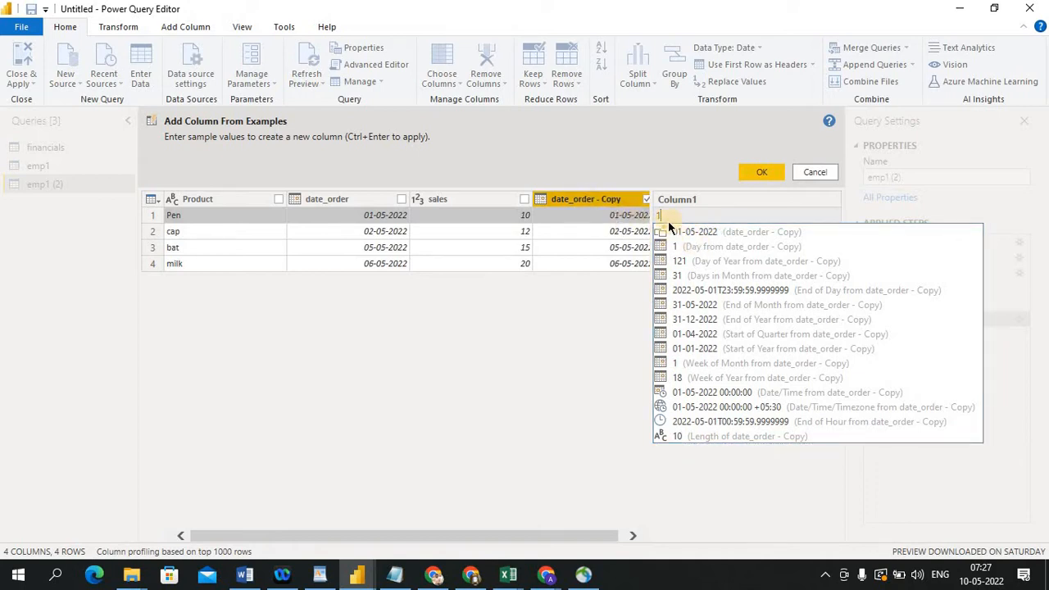
pyautogui.click(716, 232)
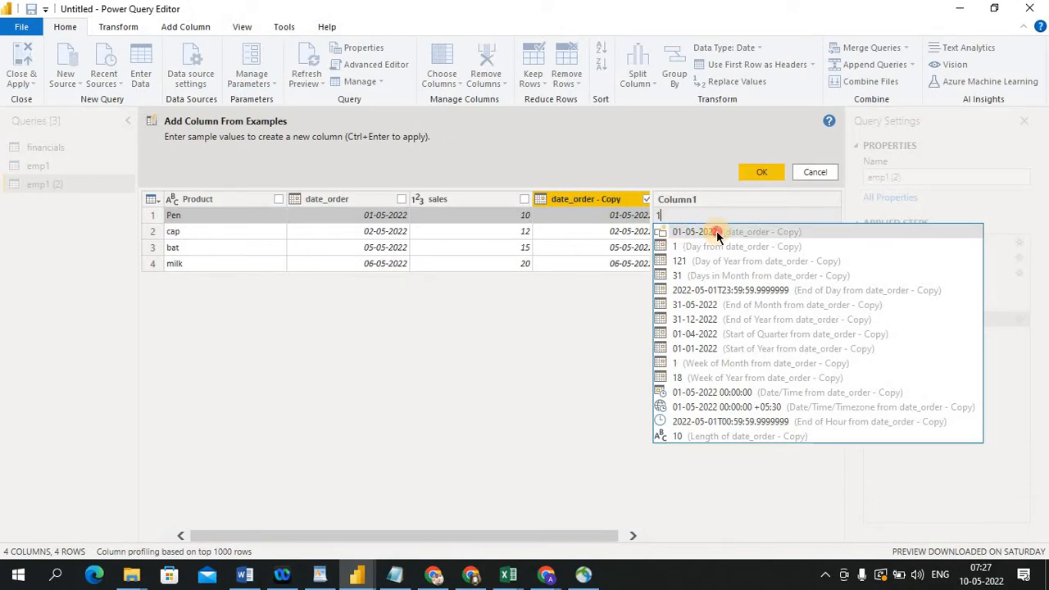
pyautogui.click(761, 173)
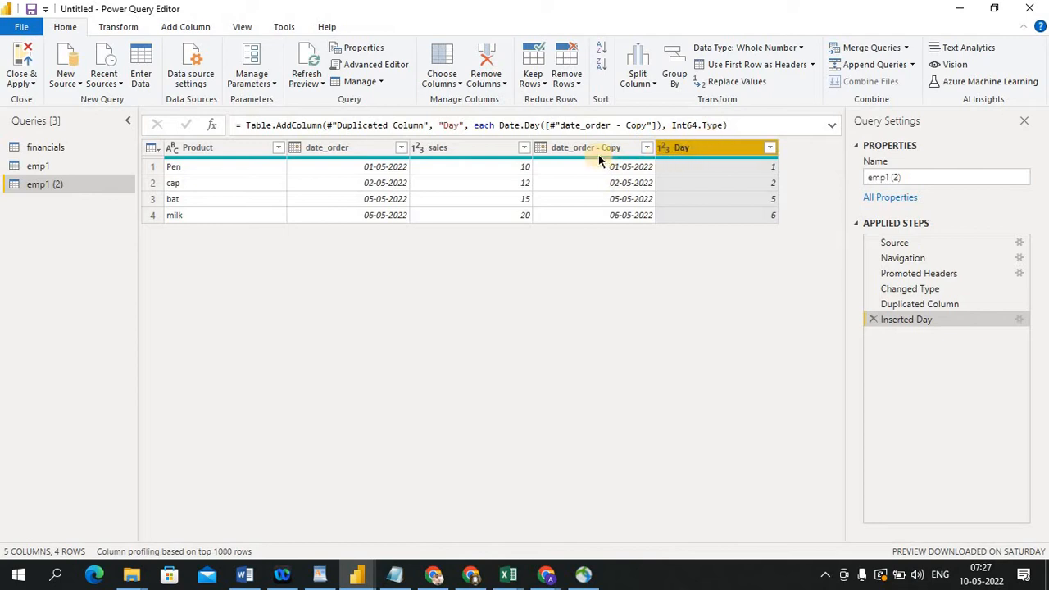
pyautogui.rightClick(708, 148)
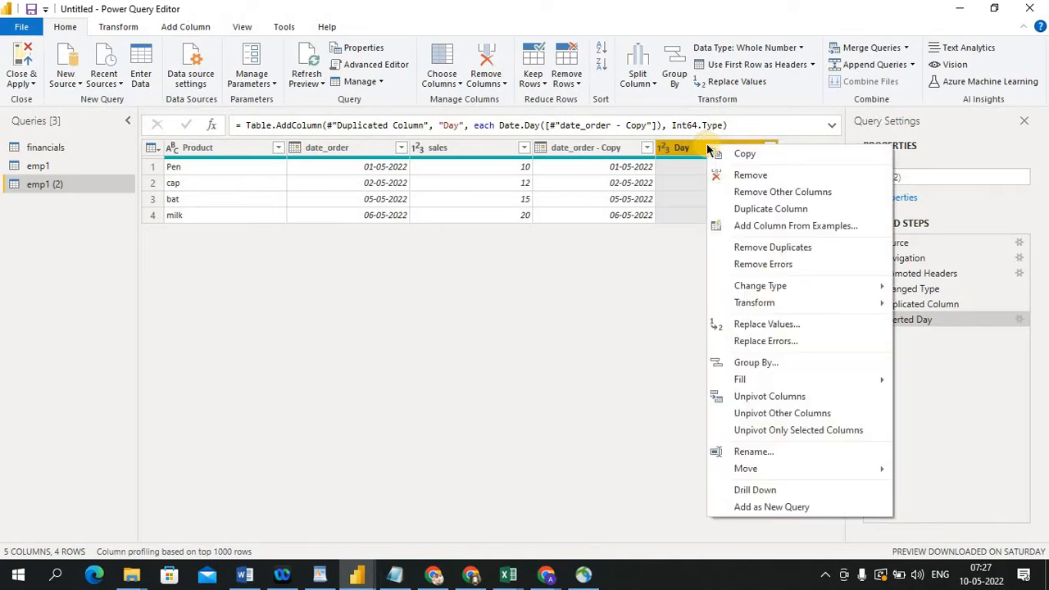
pyautogui.click(749, 231)
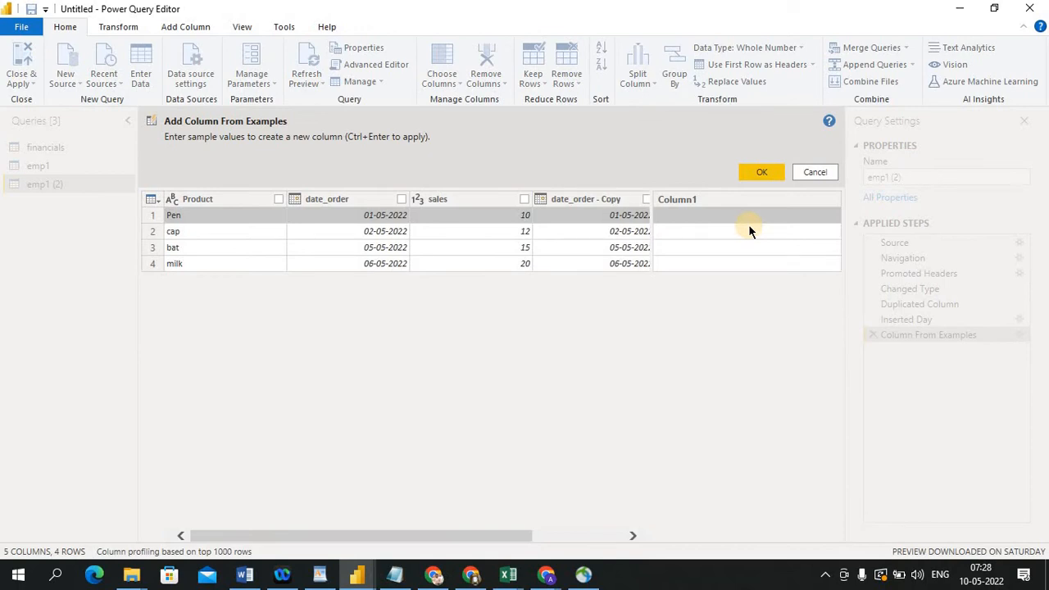
pyautogui.click(748, 225)
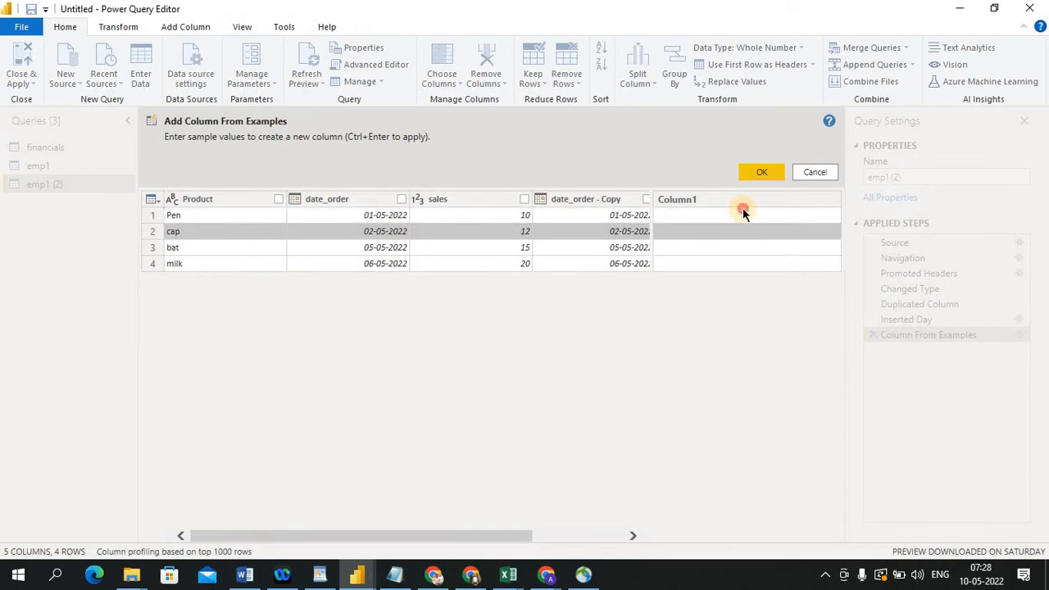
pyautogui.click(742, 210)
pyautogui.write('05')
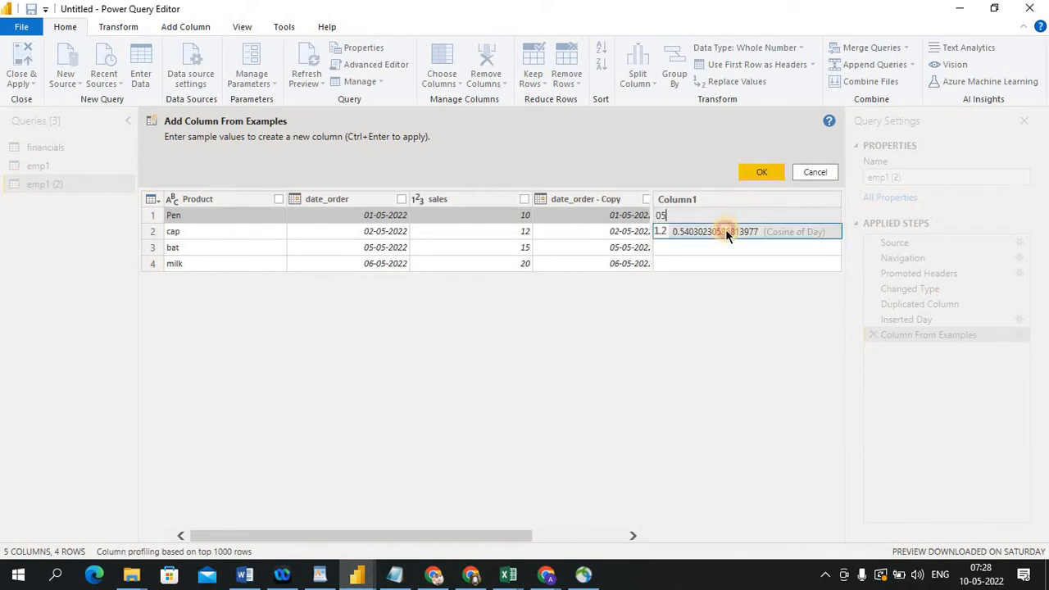
pyautogui.click(759, 170)
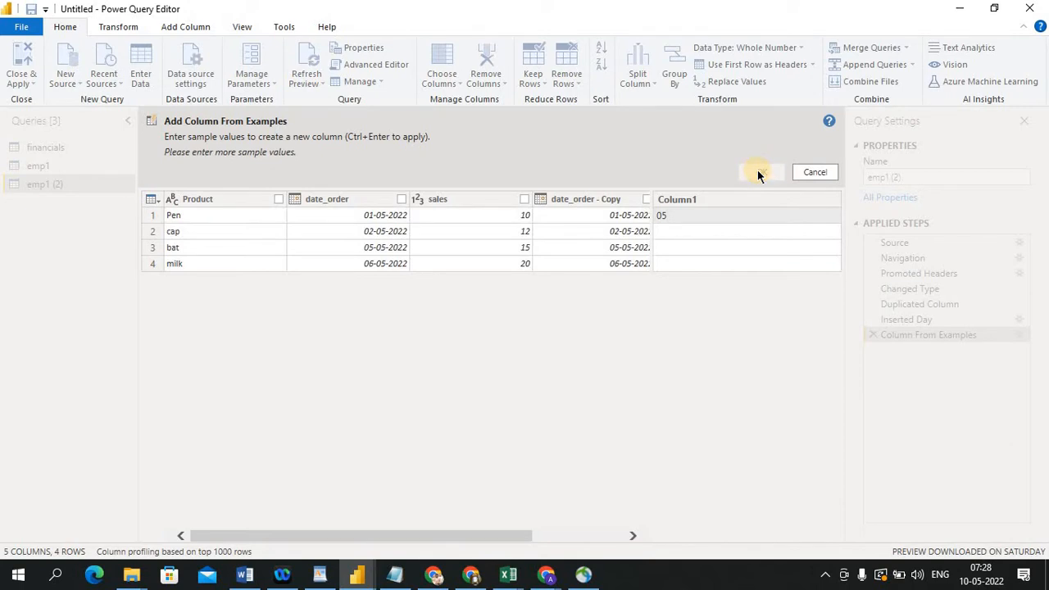
pyautogui.click(806, 172)
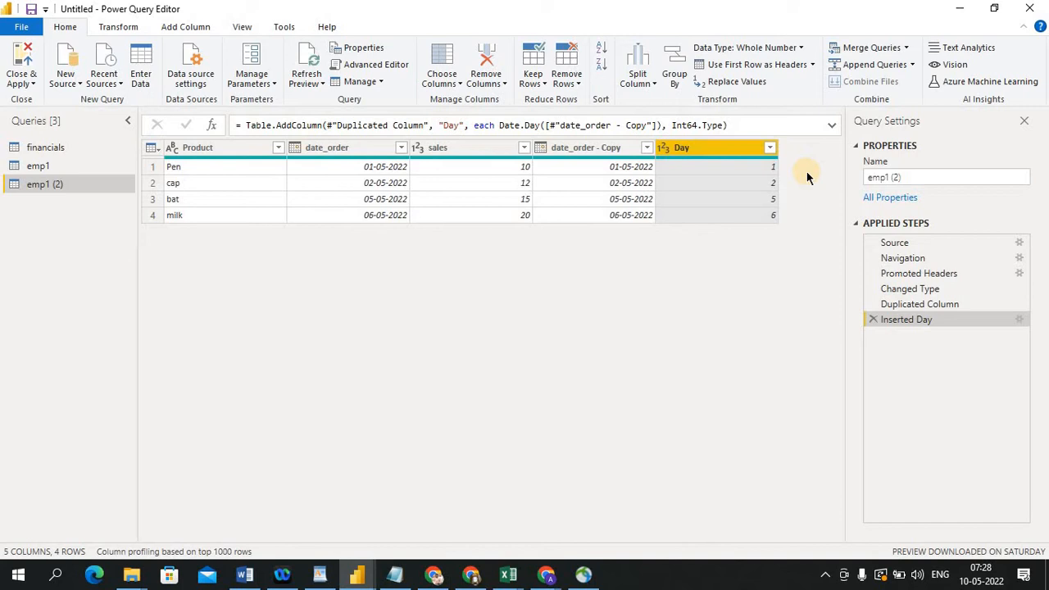
pyautogui.rightClick(722, 149)
pyautogui.click(763, 231)
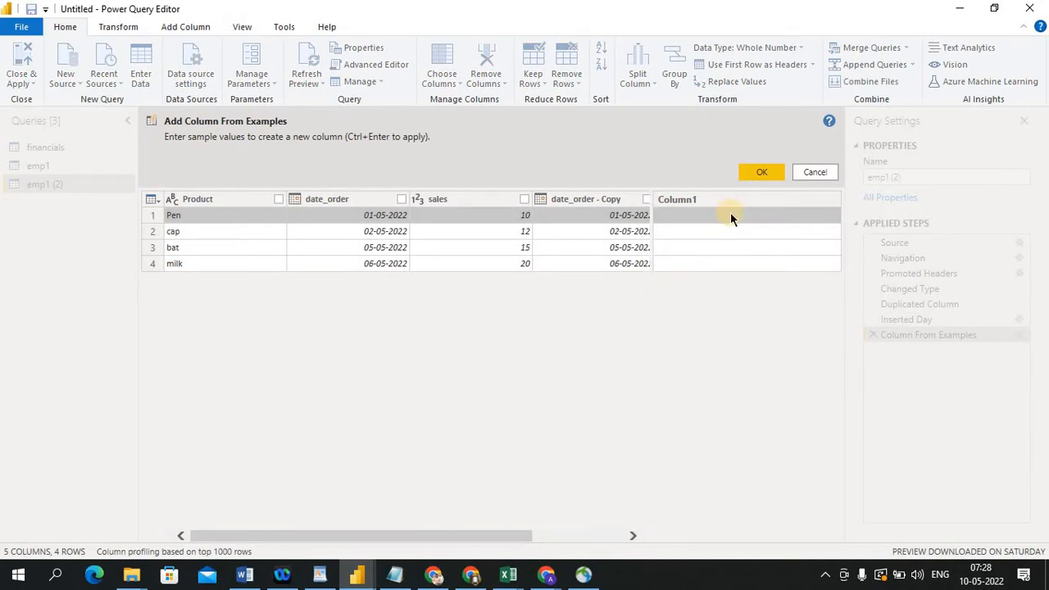
pyautogui.write('2020')
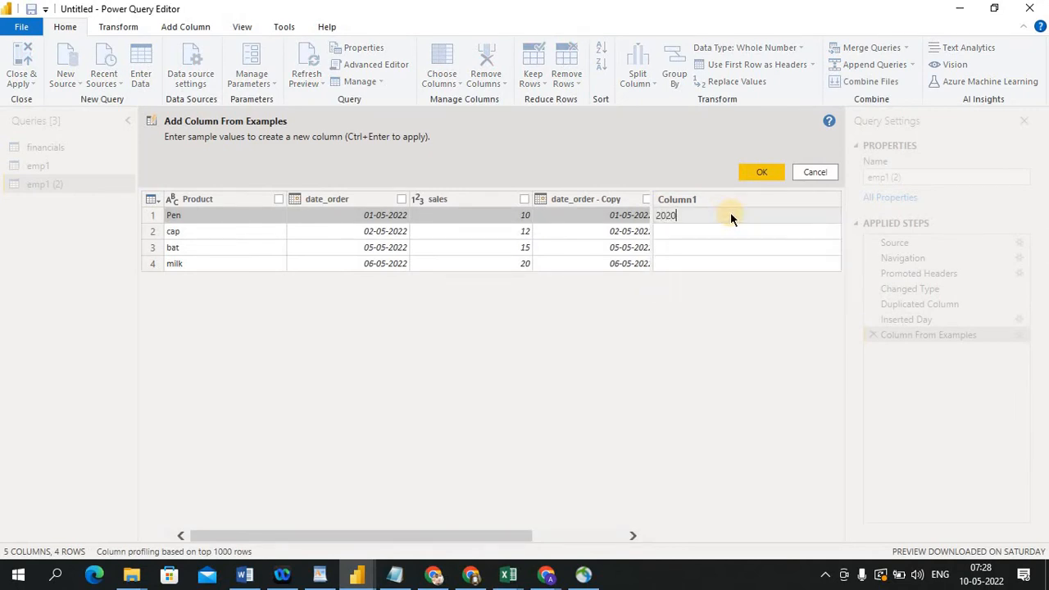
pyautogui.click(757, 172)
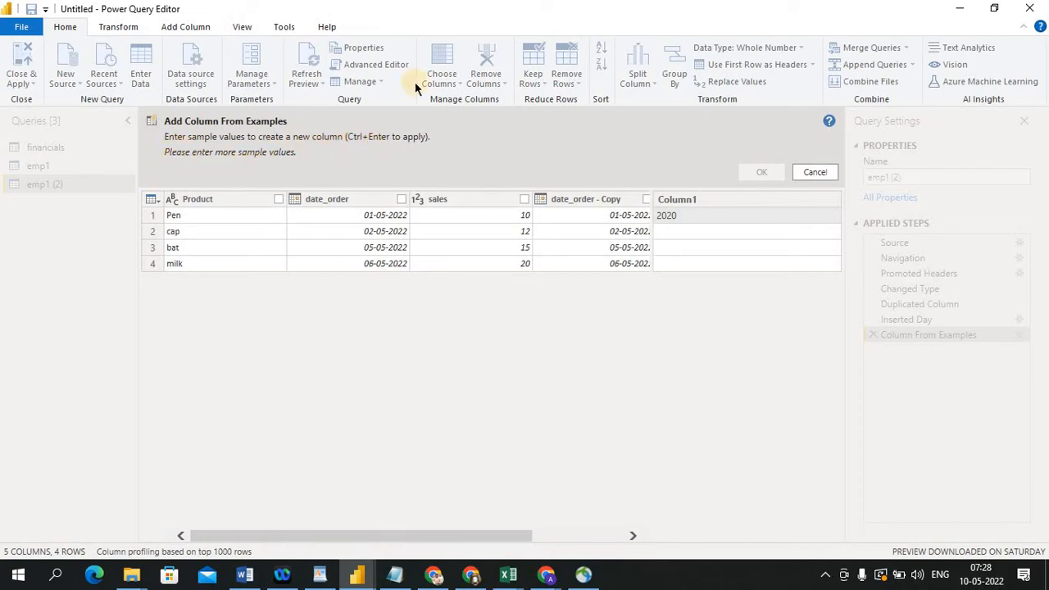
pyautogui.click(815, 172)
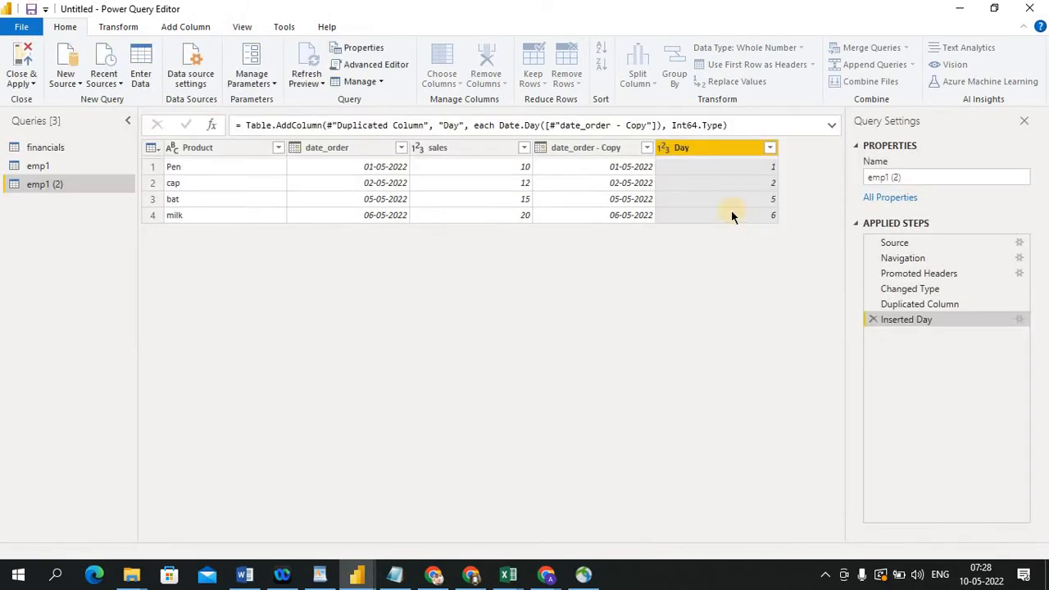
# Add a Day - Copy column from examples of the Day column, entering 1 as the first row's sample
pyautogui.rightClick(695, 155)
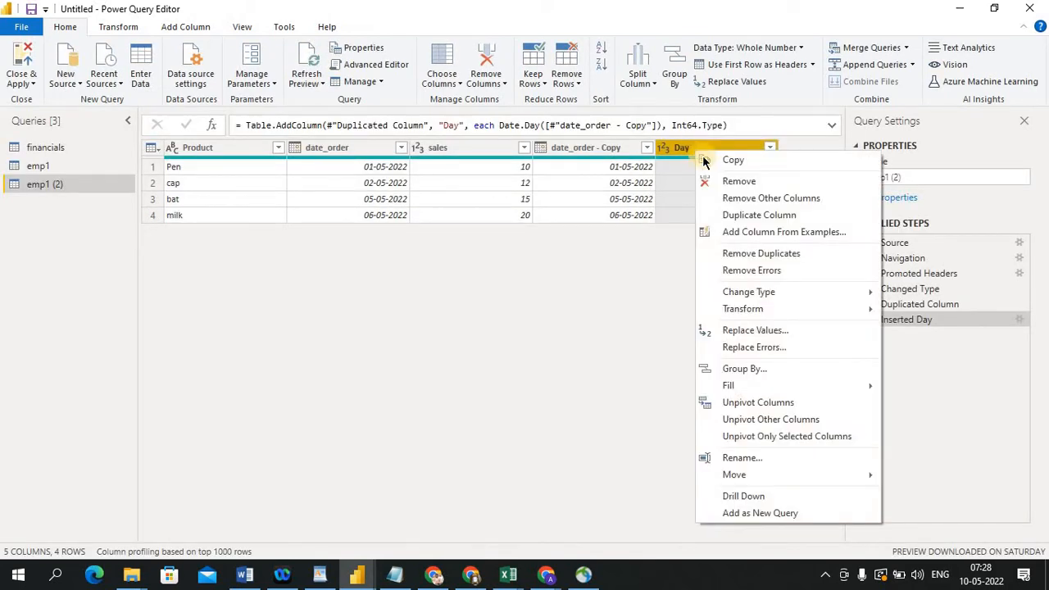
pyautogui.click(740, 232)
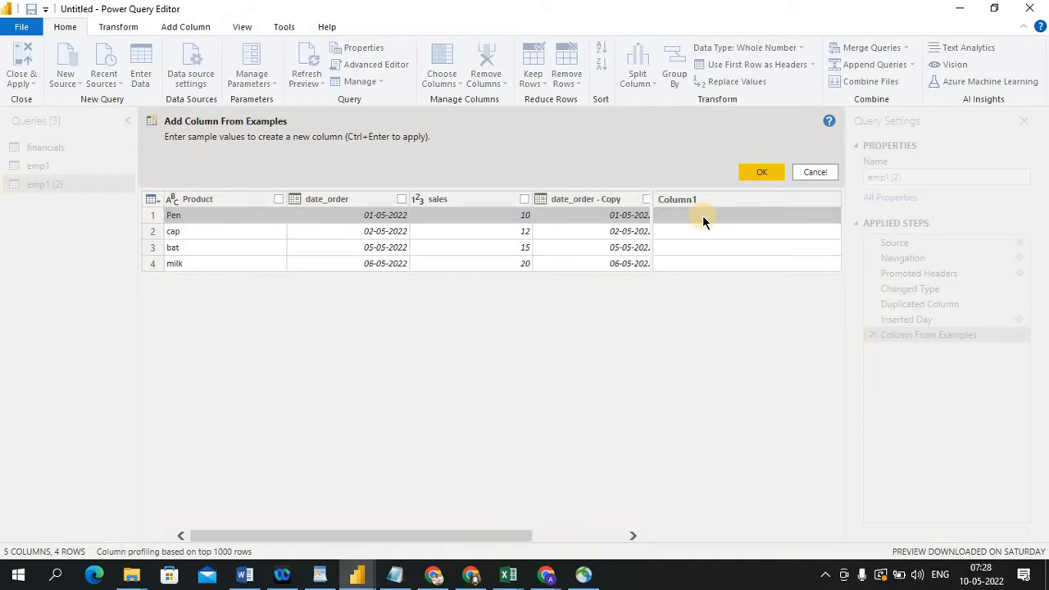
pyautogui.write('1')
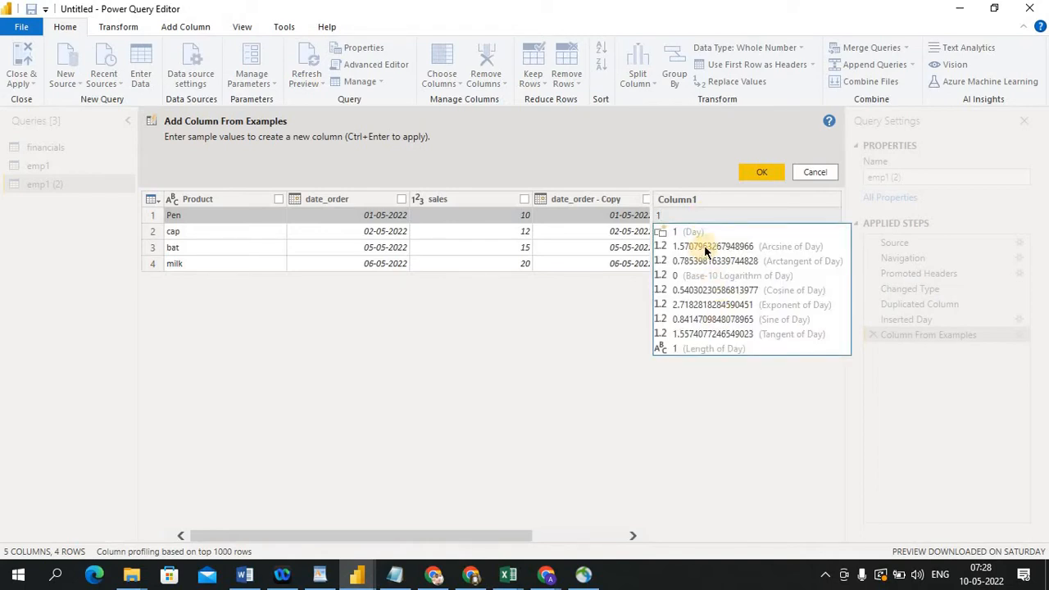
pyautogui.click(754, 167)
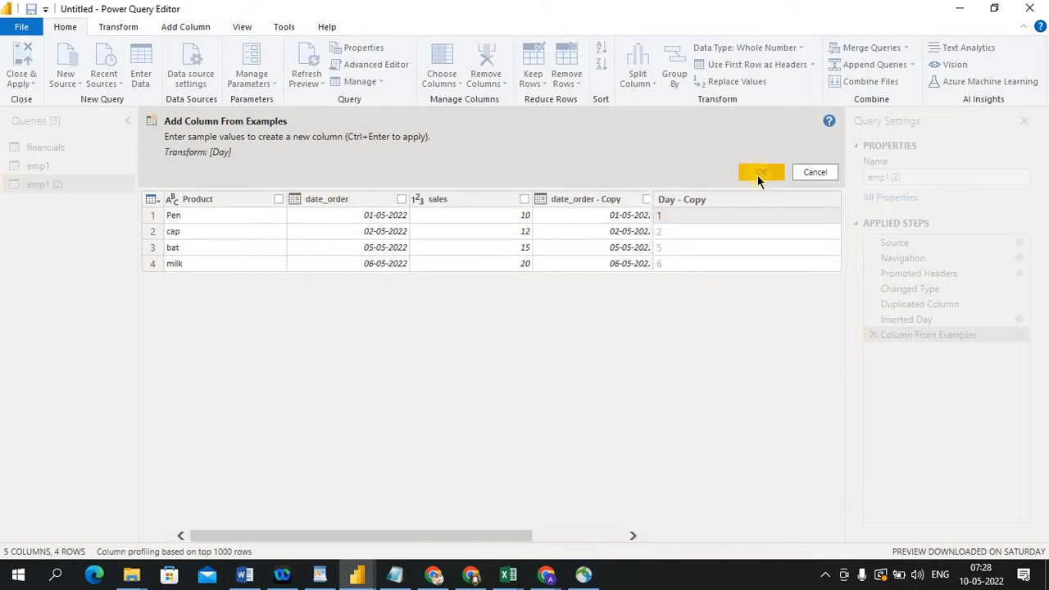
pyautogui.click(760, 173)
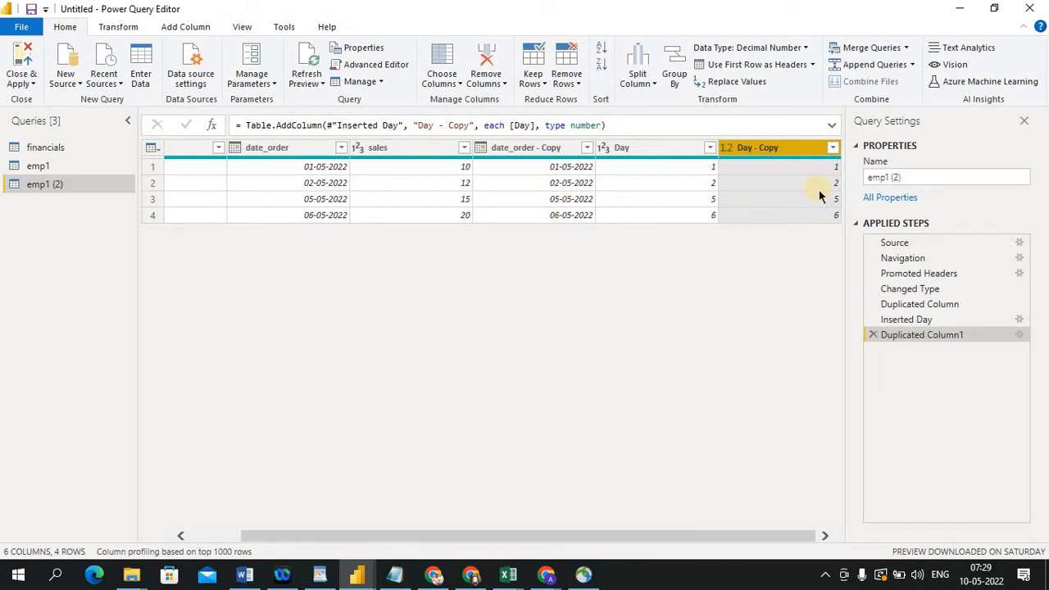
# Remove duplicate rows based on the Day column
pyautogui.rightClick(755, 148)
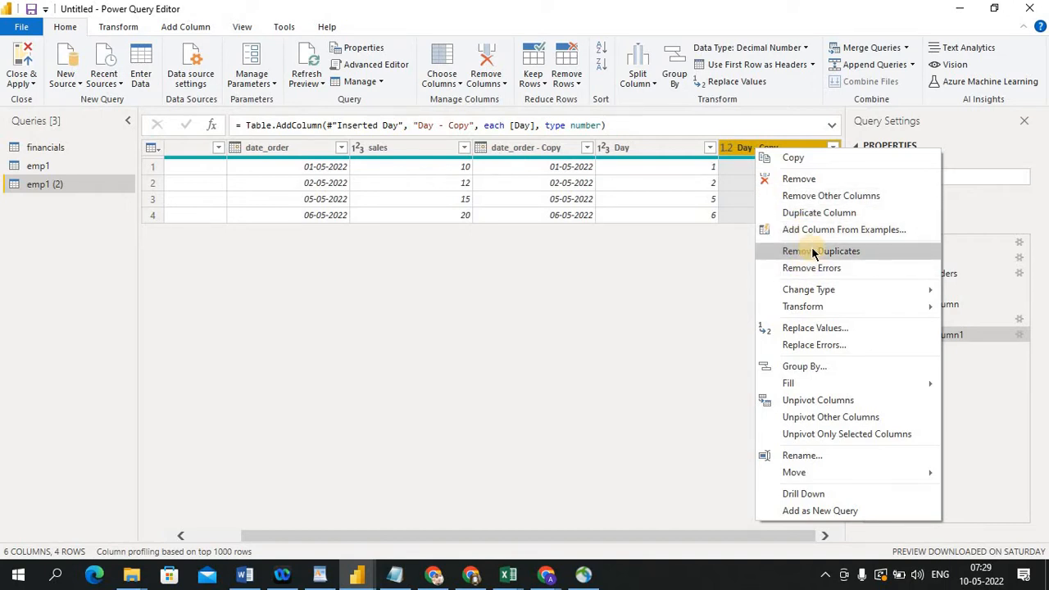
pyautogui.click(702, 264)
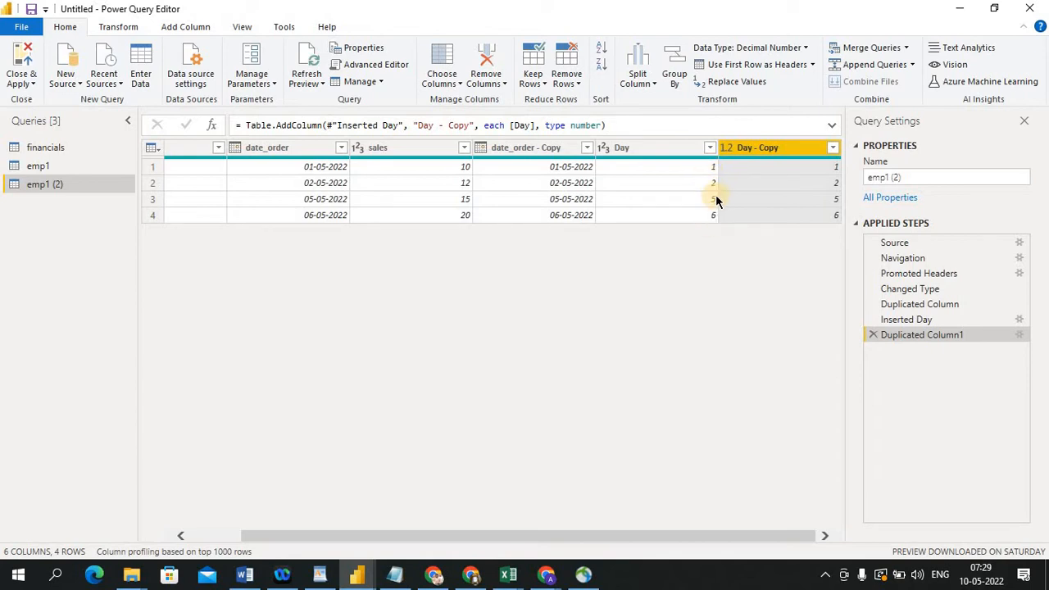
pyautogui.click(663, 148)
pyautogui.rightClick(664, 152)
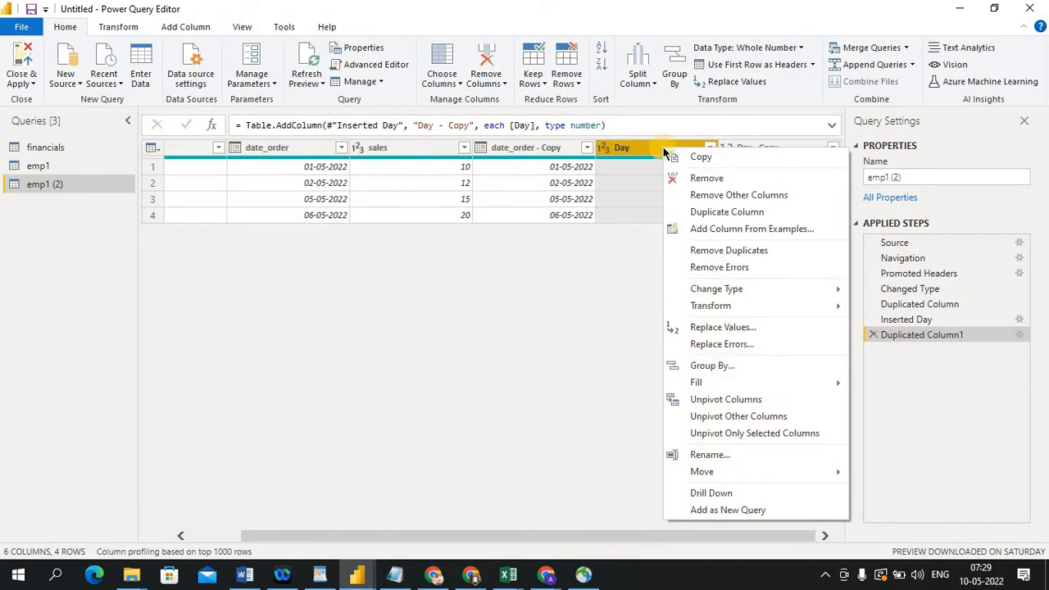
pyautogui.click(717, 249)
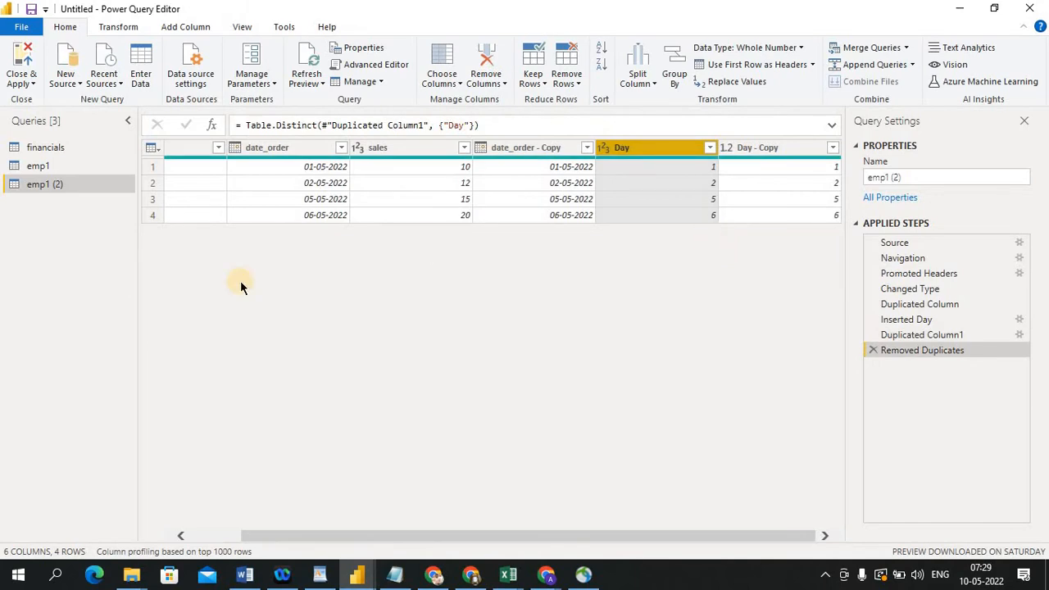
# Duplicate the financials query
pyautogui.click(47, 148)
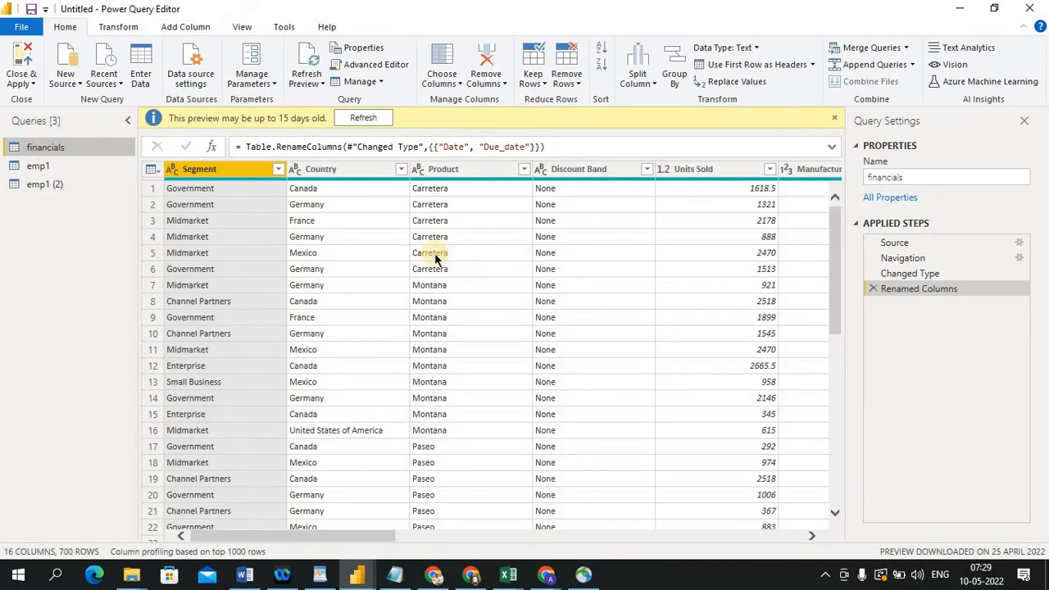
pyautogui.rightClick(59, 152)
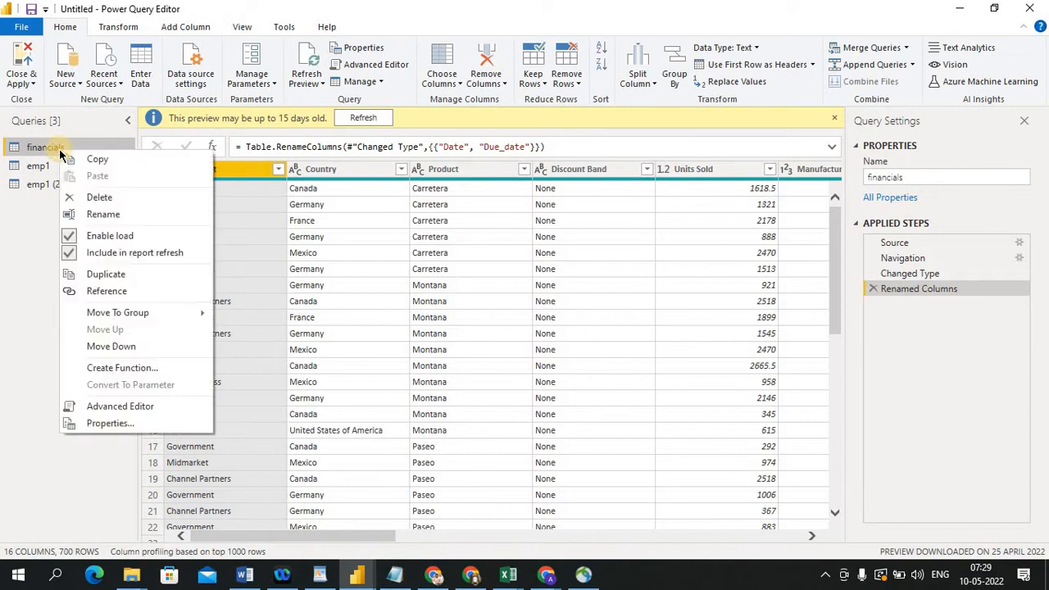
pyautogui.click(106, 274)
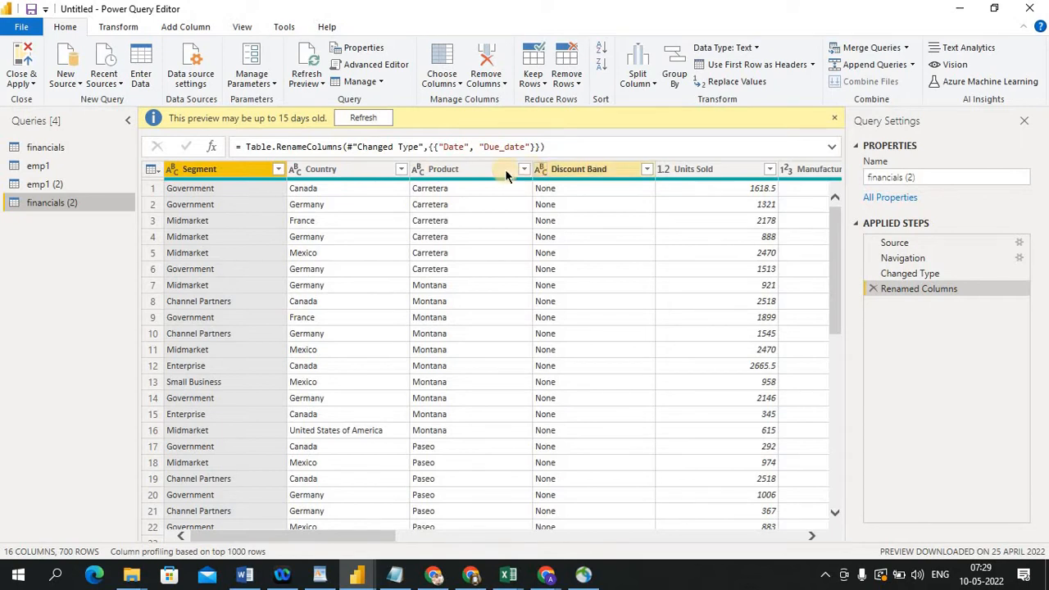
# Remove duplicate rows based on the Product column, then delete that Removed Duplicates applied step
pyautogui.rightClick(453, 172)
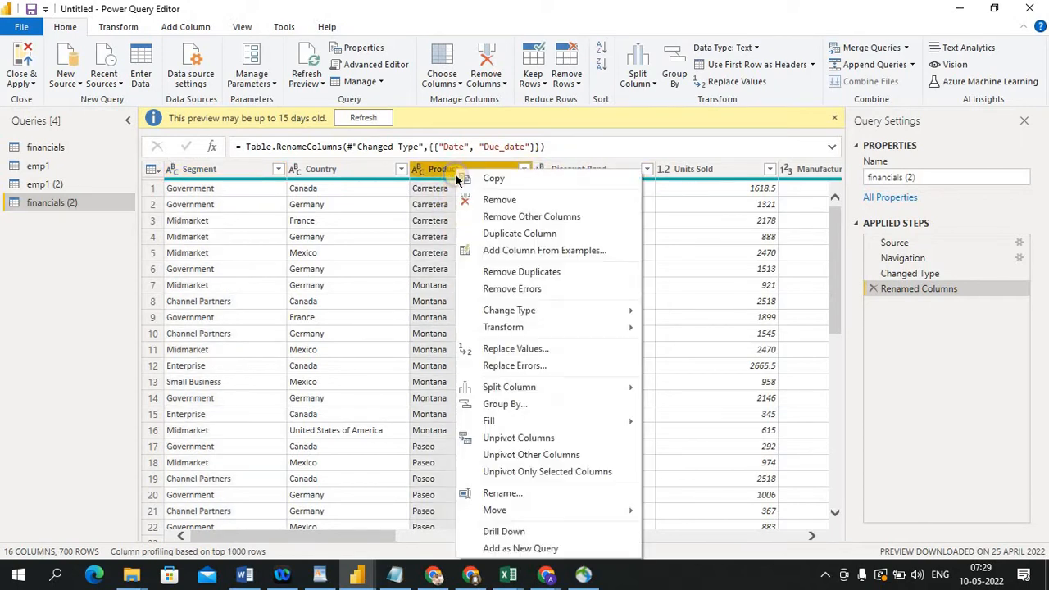
pyautogui.click(514, 277)
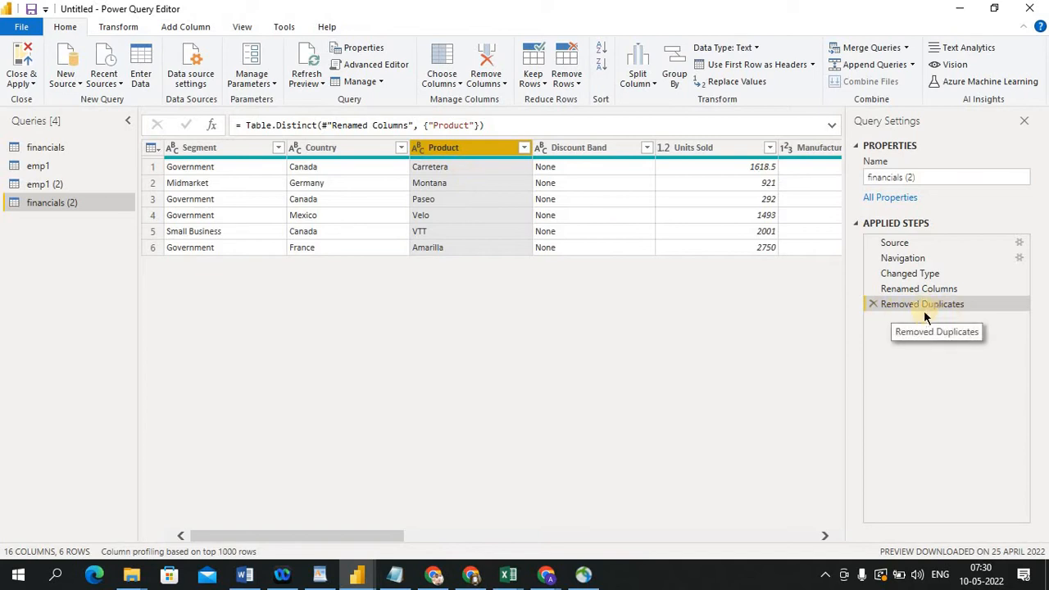
pyautogui.click(873, 304)
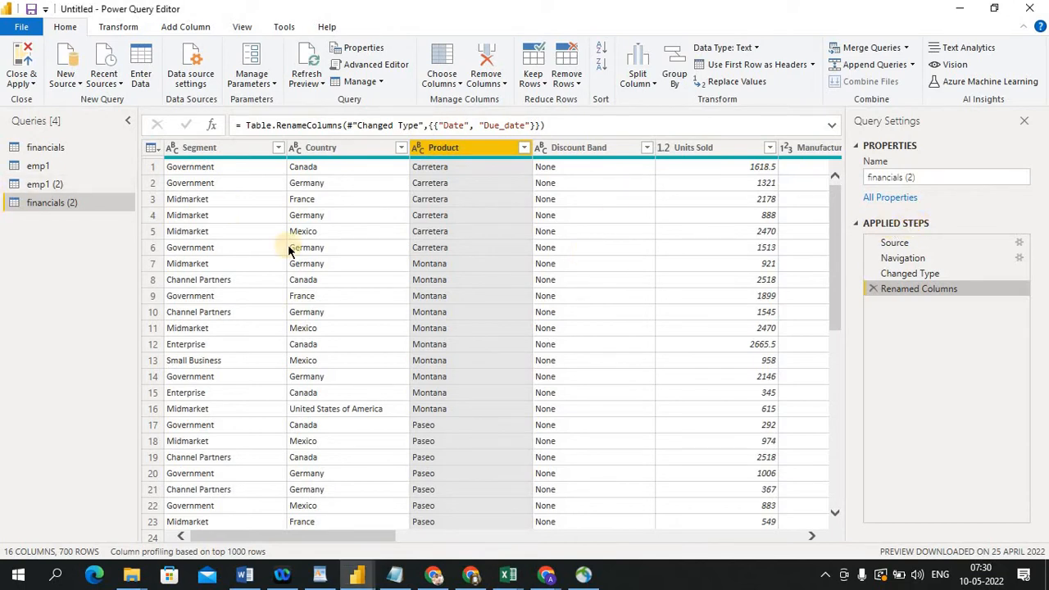
# Delete the Renamed Columns applied step from the financials (2) query
pyautogui.click(342, 148)
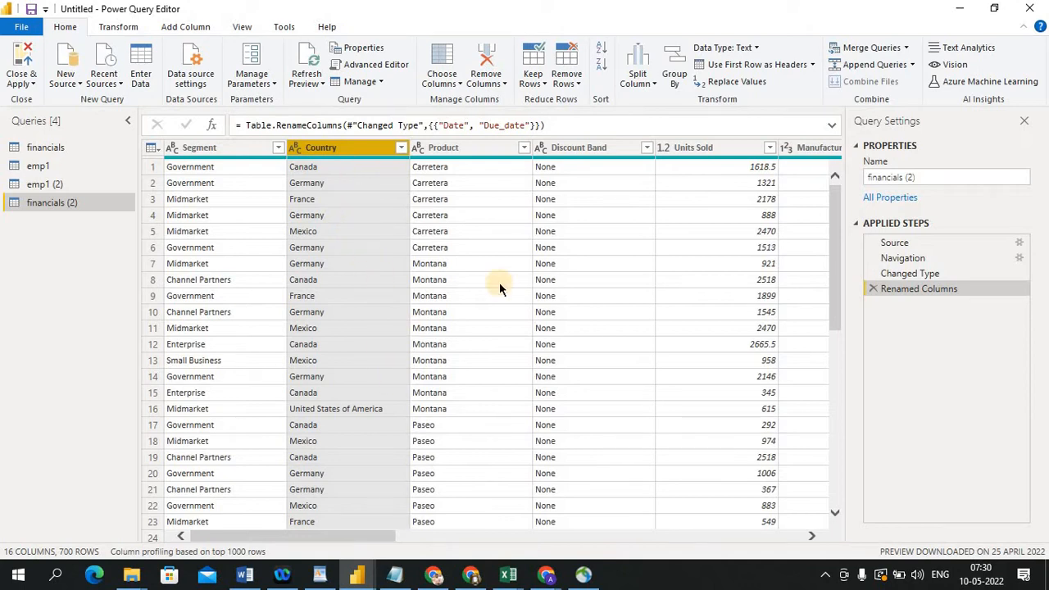
pyautogui.click(875, 289)
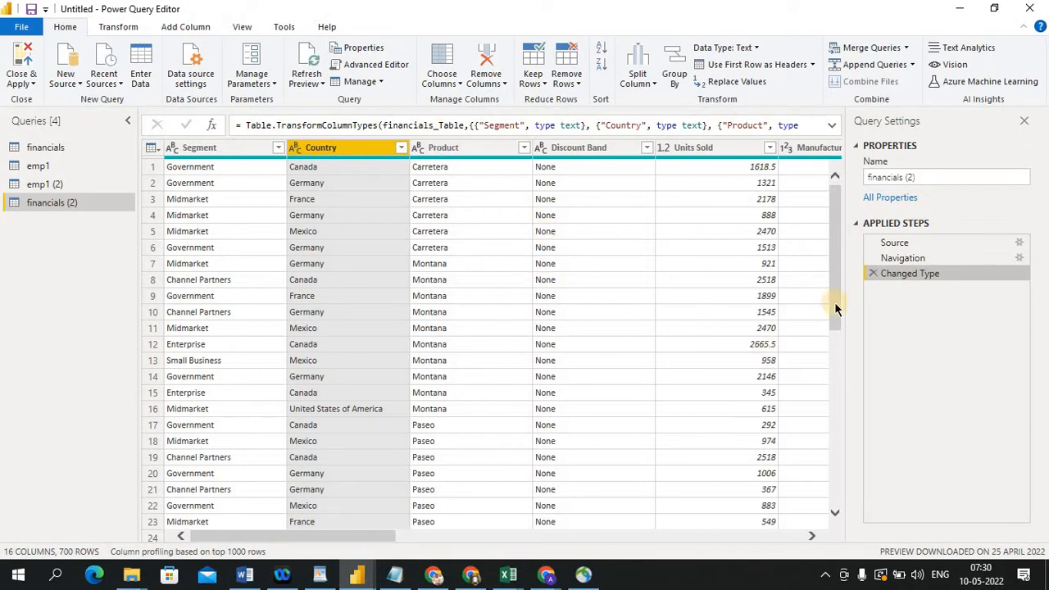
# Open the settings of the Source and Navigation applied steps, cancel both dialogs, and reselect Changed Type
pyautogui.click(1020, 244)
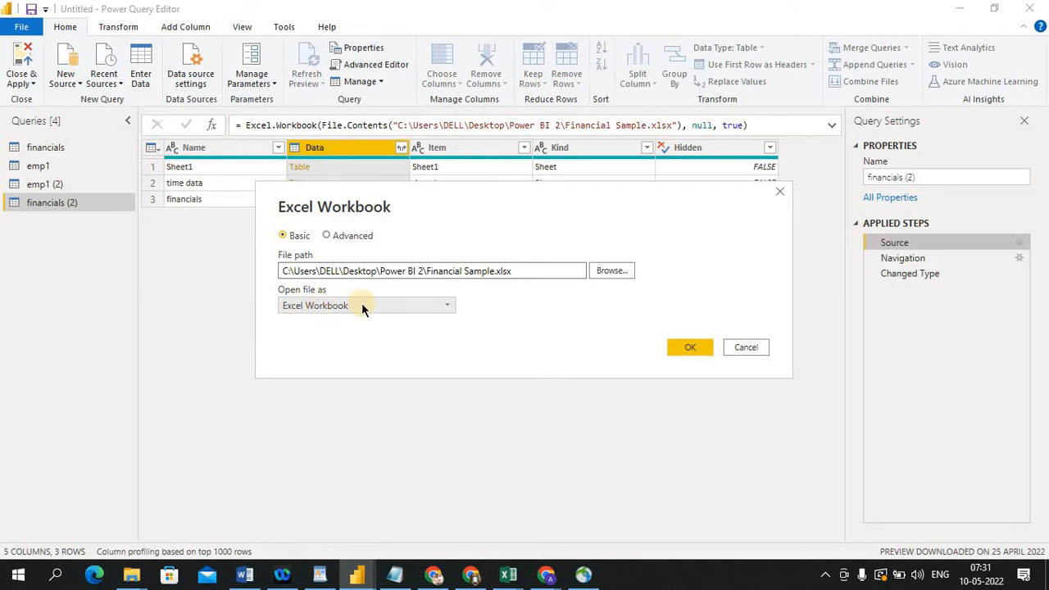
pyautogui.click(745, 347)
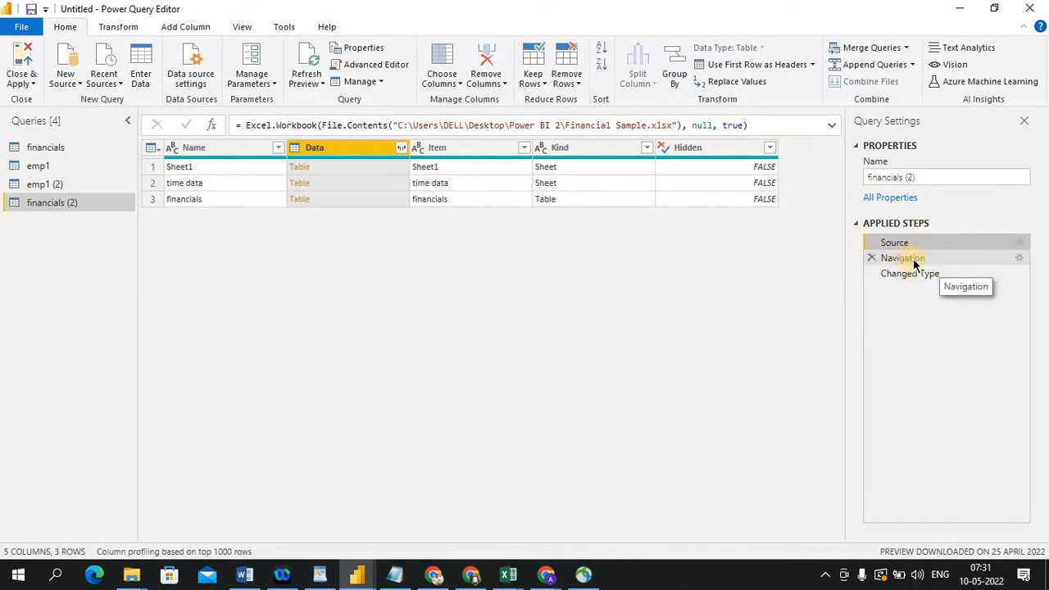
pyautogui.click(1022, 259)
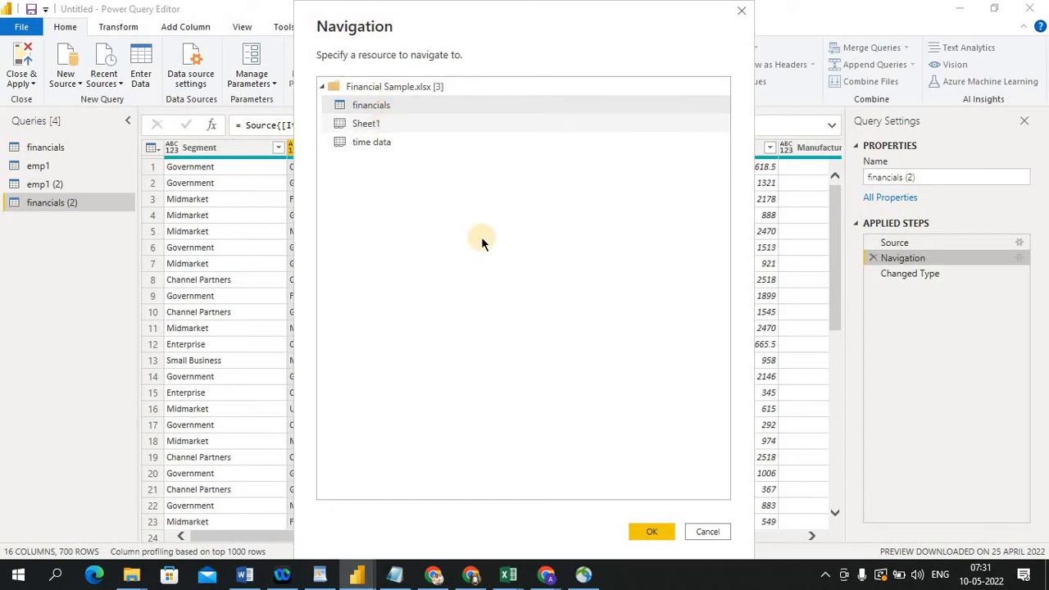
pyautogui.click(714, 537)
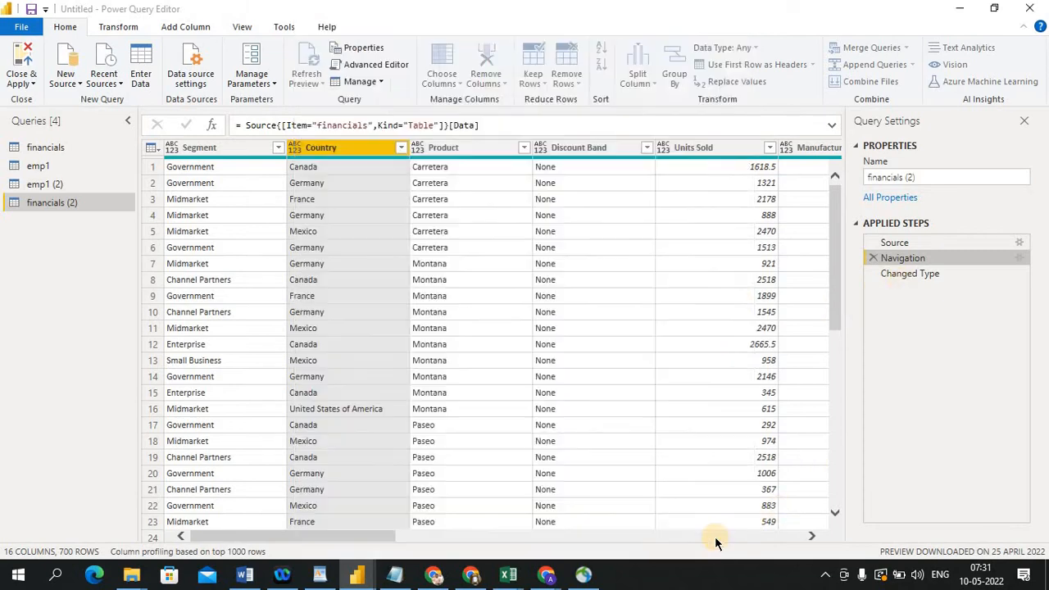
pyautogui.click(951, 273)
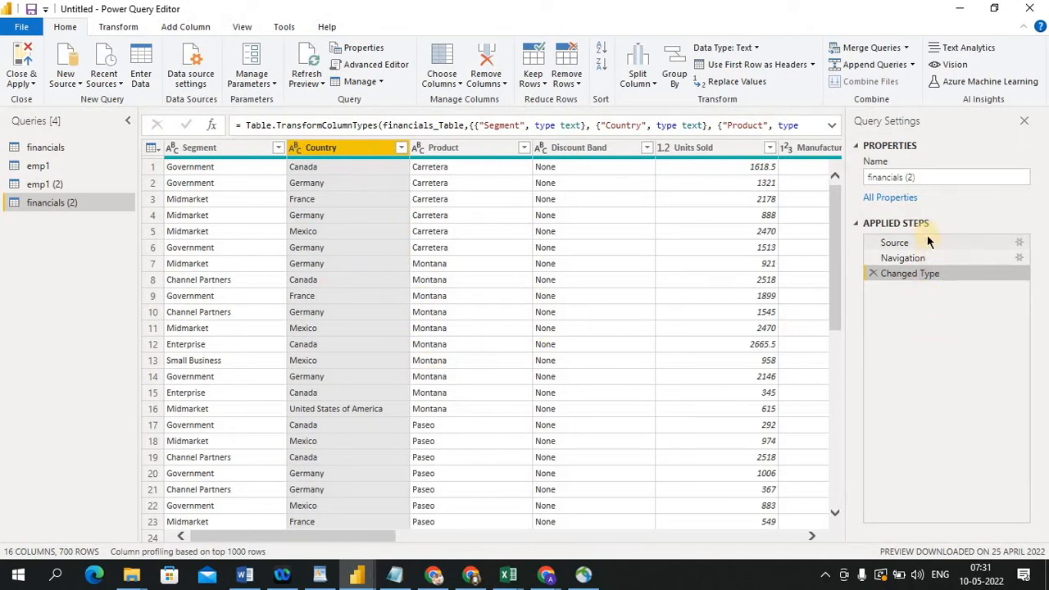
# Remove the Country column, then delete the resulting Removed Columns applied step
pyautogui.rightClick(319, 148)
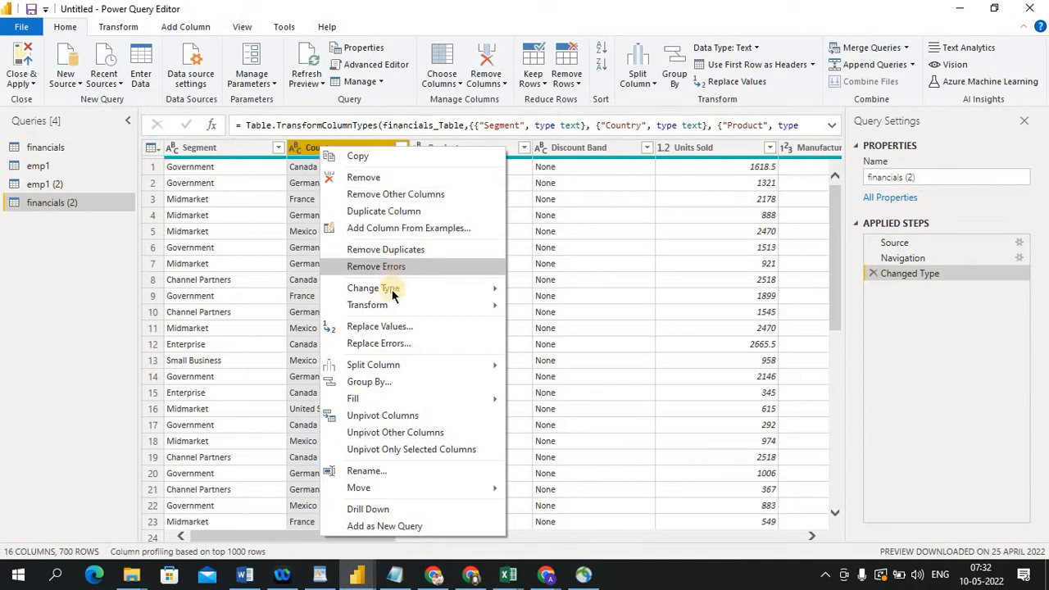
pyautogui.click(364, 177)
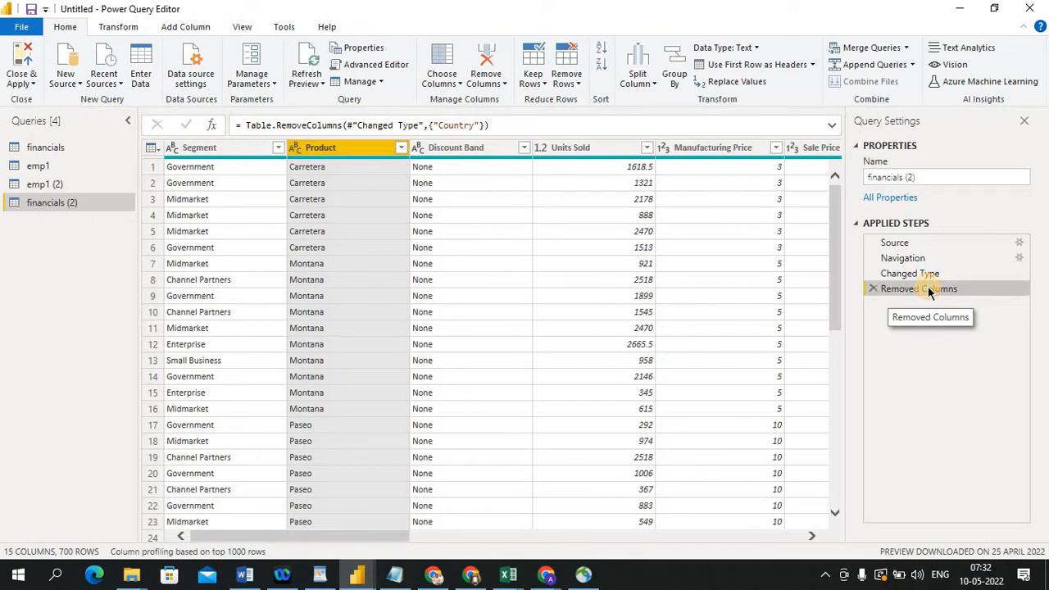
pyautogui.click(873, 289)
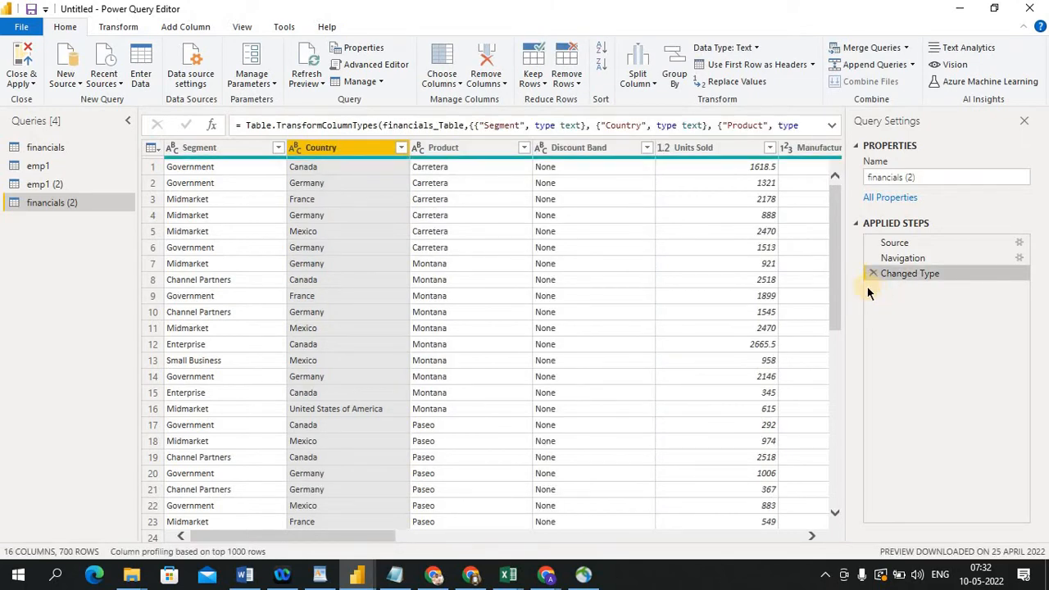
# Duplicate the Country column, then delete the Duplicated Column applied step
pyautogui.rightClick(348, 148)
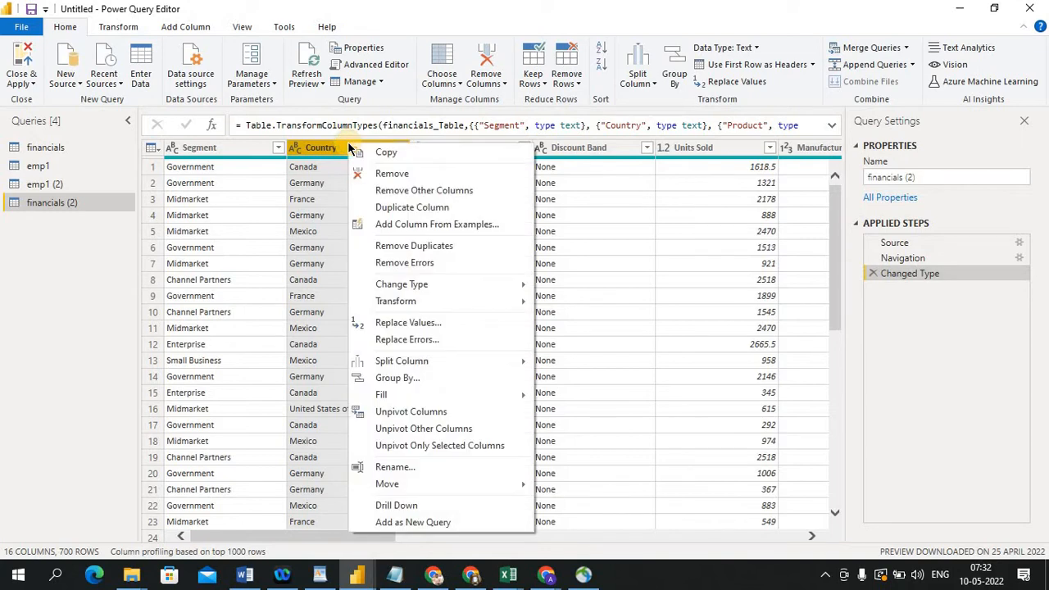
pyautogui.click(379, 211)
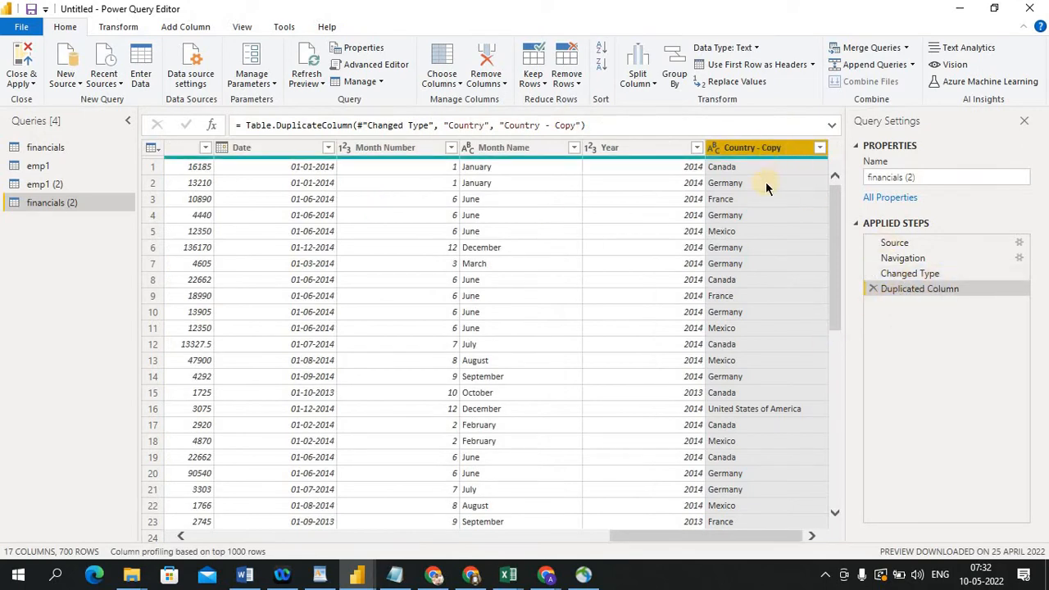
pyautogui.click(872, 291)
pyautogui.click(872, 289)
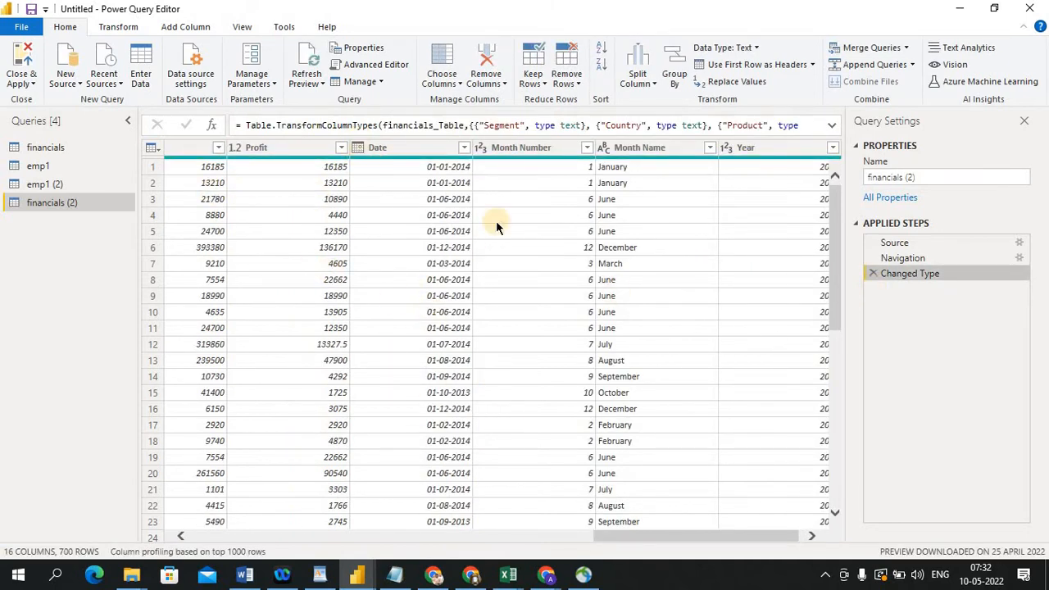
pyautogui.click(378, 148)
pyautogui.rightClick(378, 148)
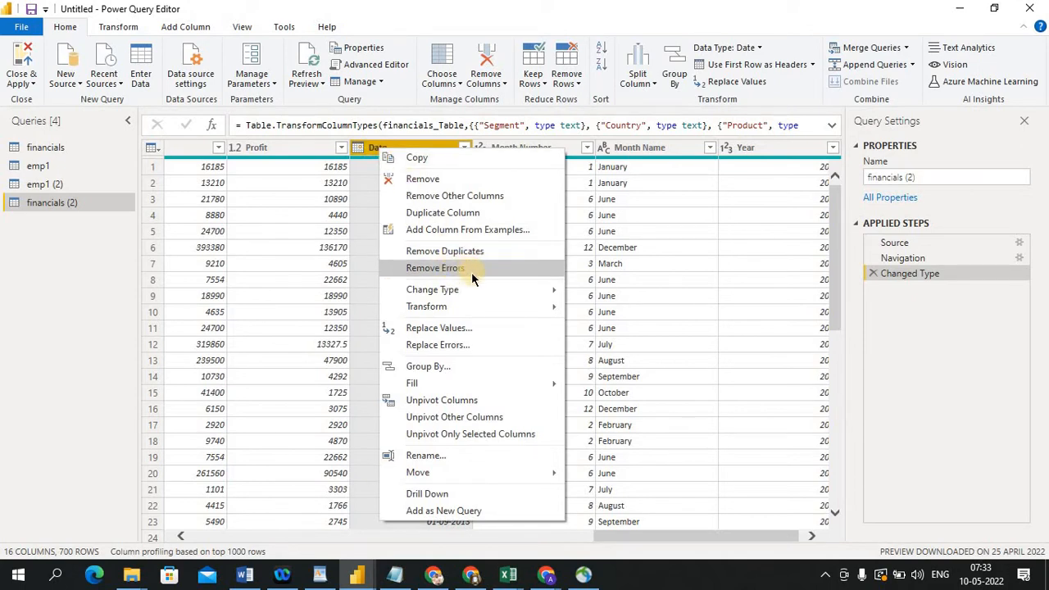
pyautogui.moveTo(470, 289)
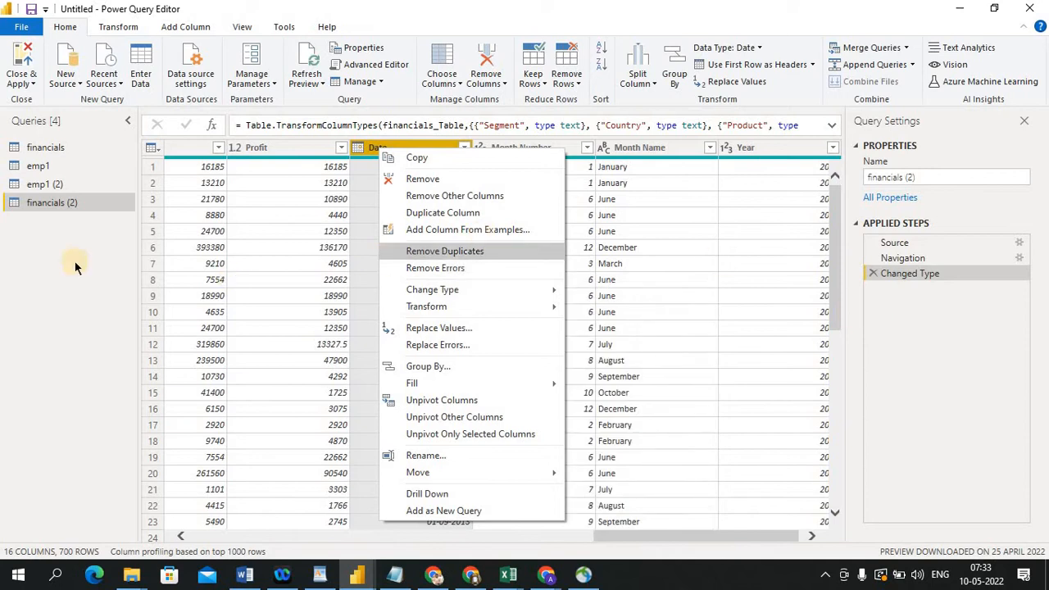
pyautogui.click(25, 268)
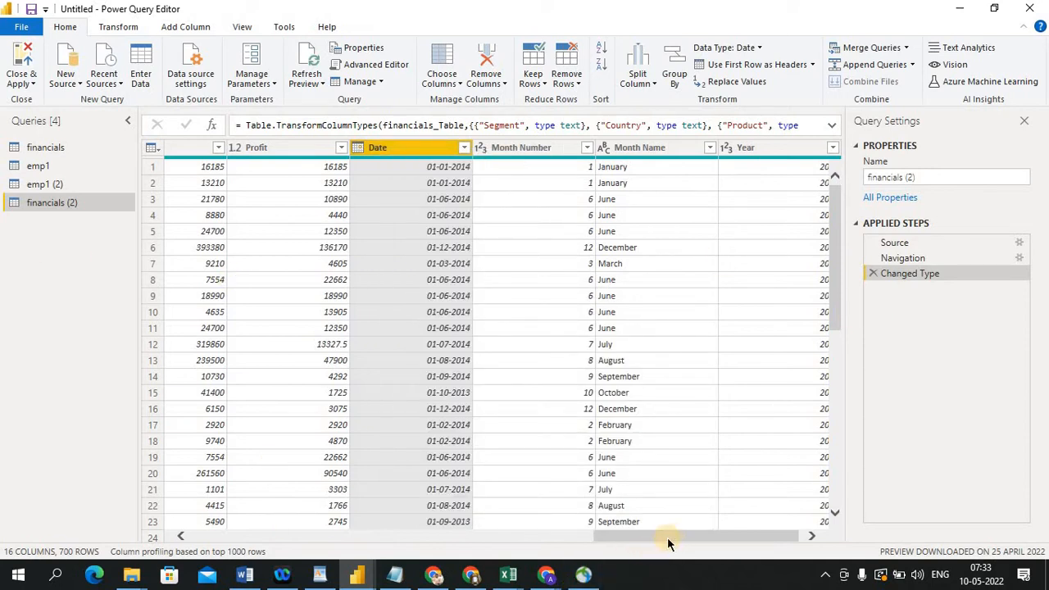
# Review the data type options for the Segment column without changing them
pyautogui.moveTo(667, 537); pyautogui.dragTo(194, 557)
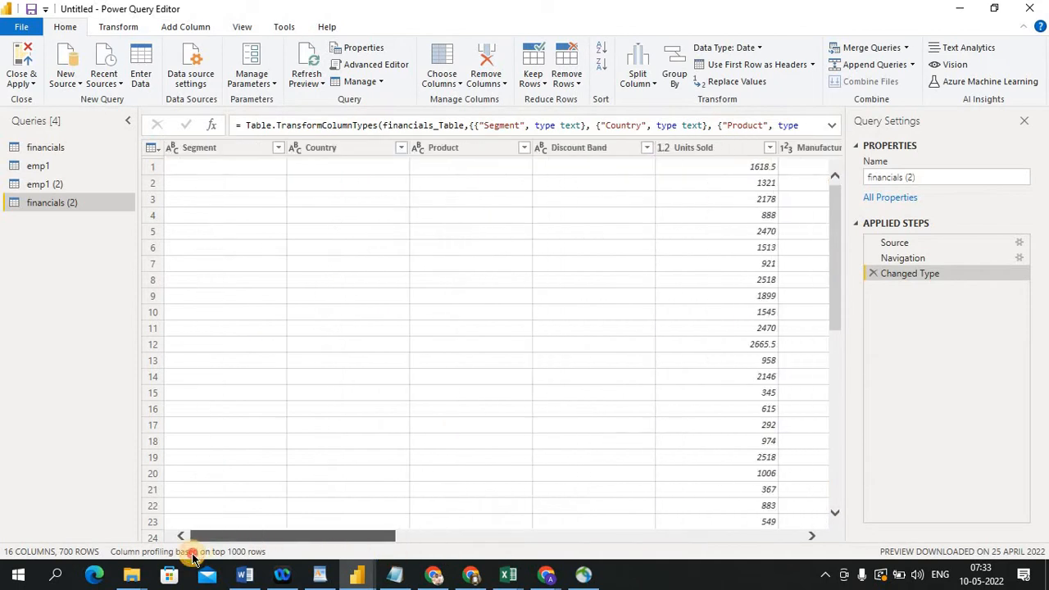
pyautogui.click(204, 148)
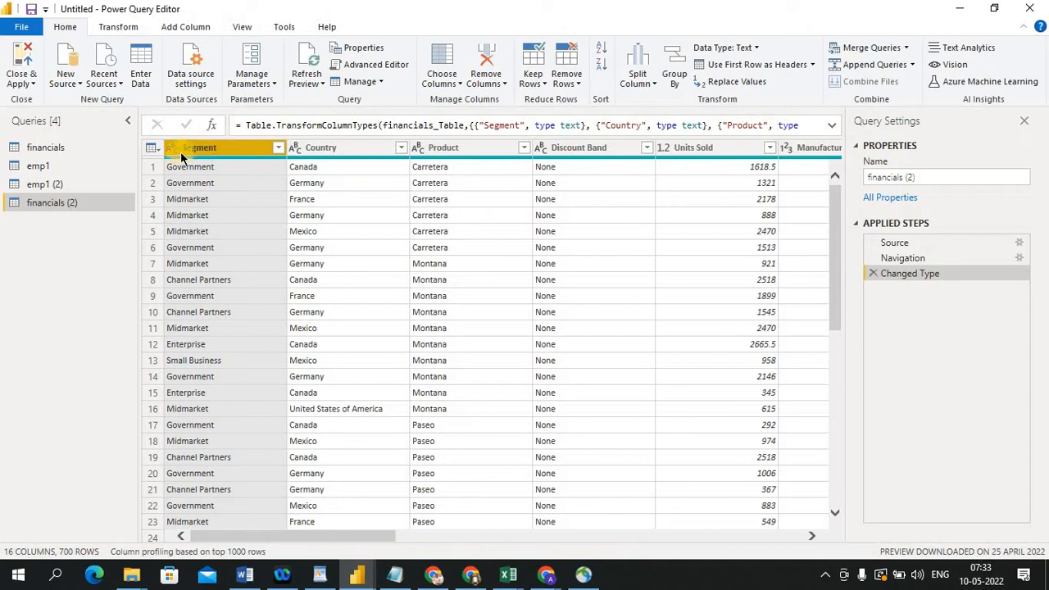
pyautogui.click(175, 154)
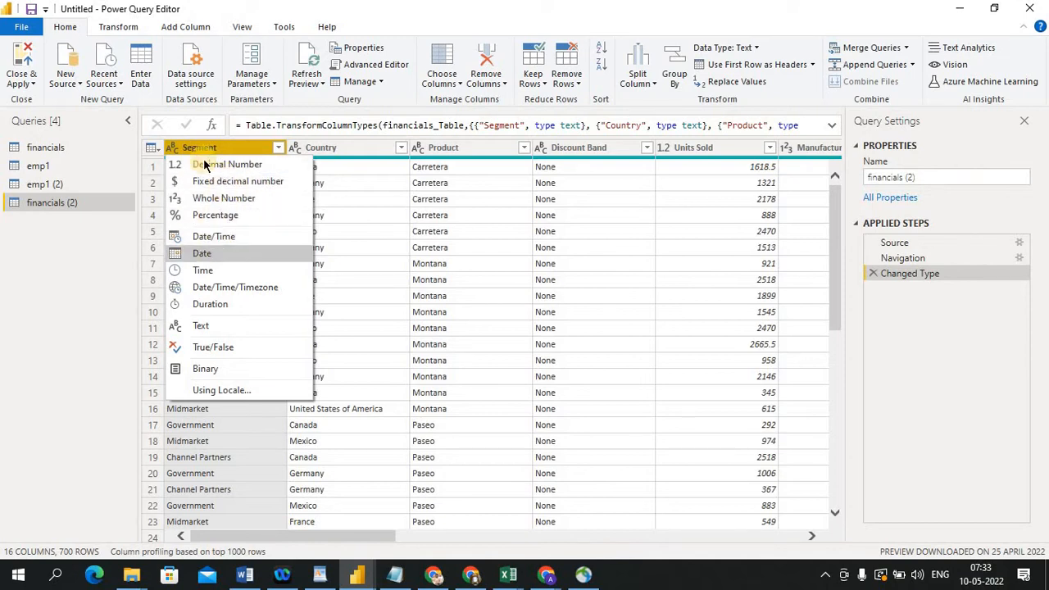
pyautogui.click(211, 151)
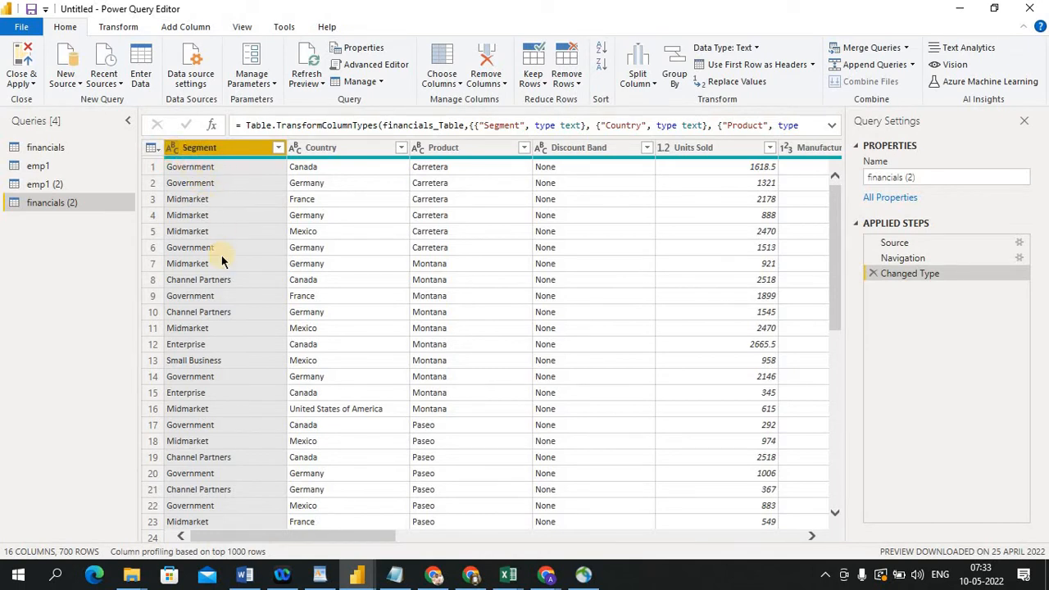
pyautogui.click(170, 148)
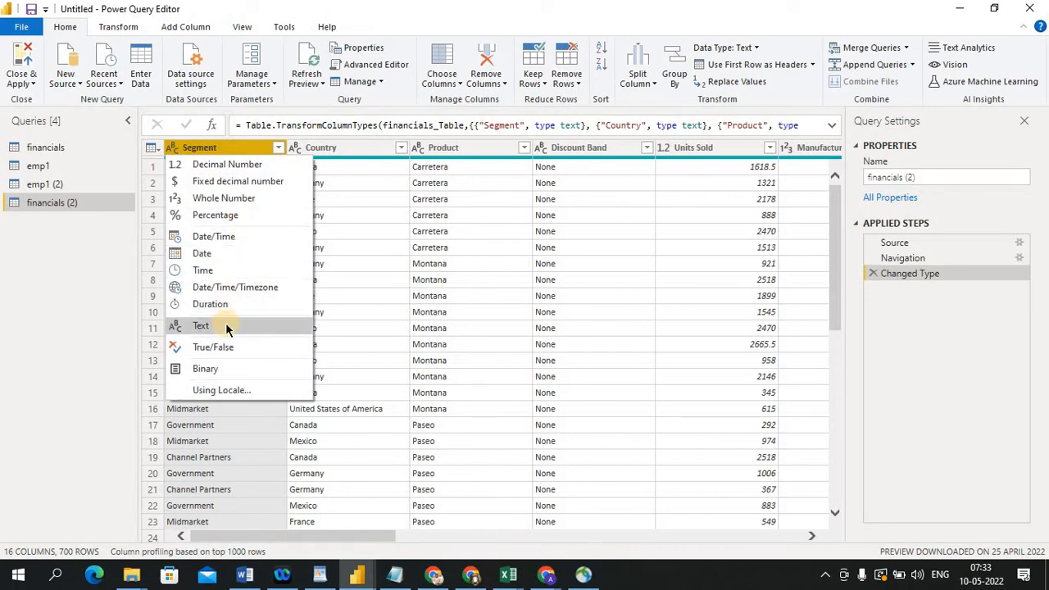
pyautogui.click(105, 276)
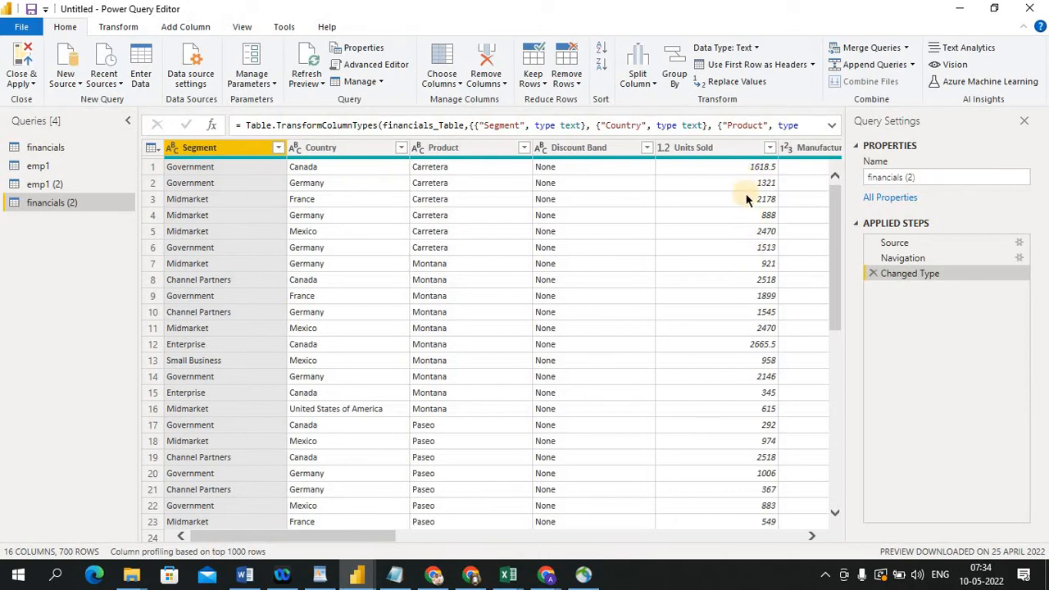
# Change the Units Sold column's data type to Whole Number
pyautogui.click(664, 147)
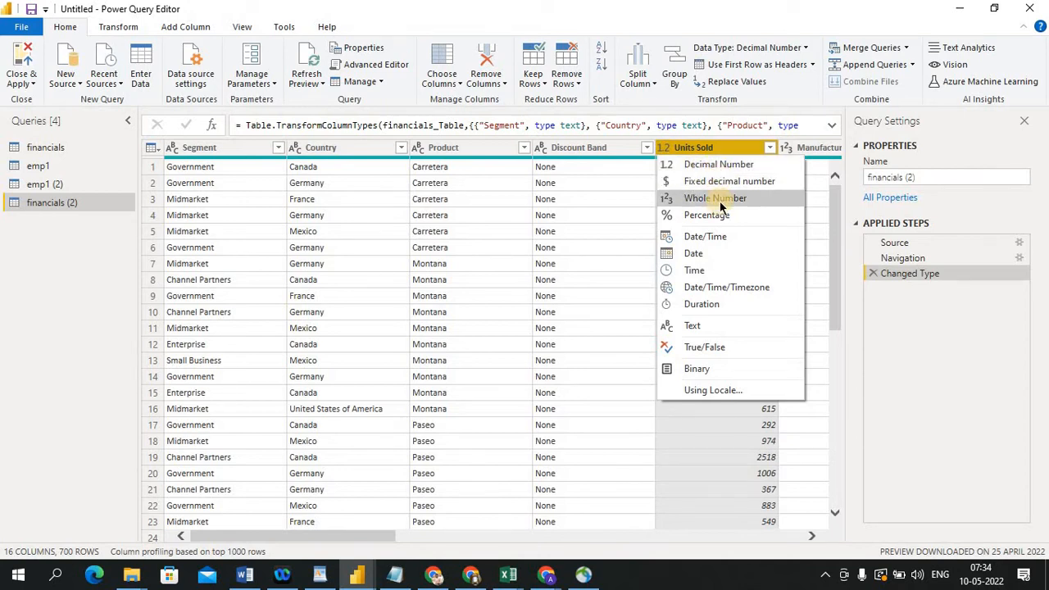
pyautogui.click(839, 322)
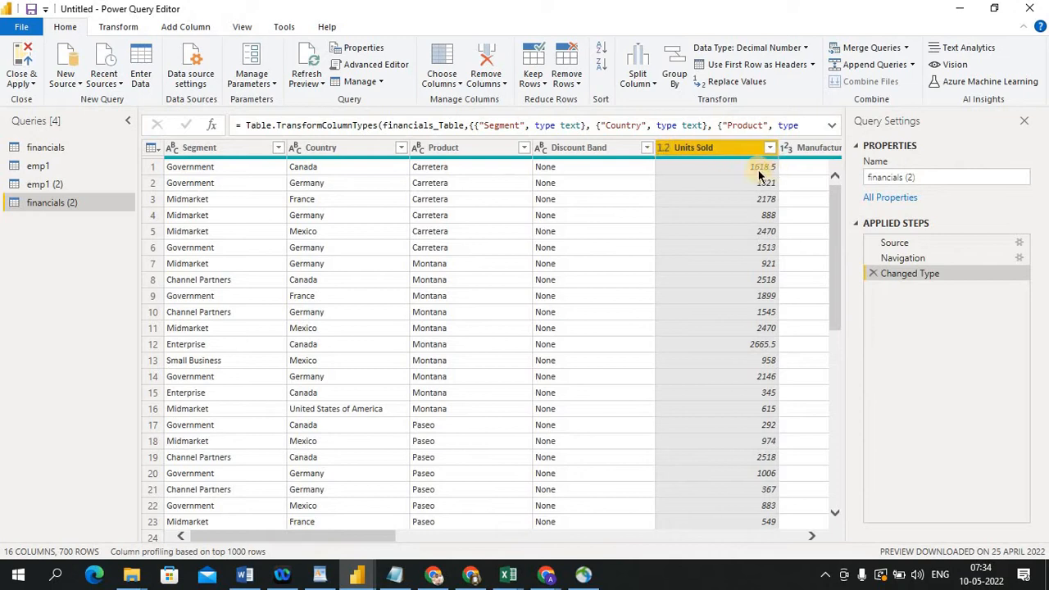
pyautogui.click(664, 150)
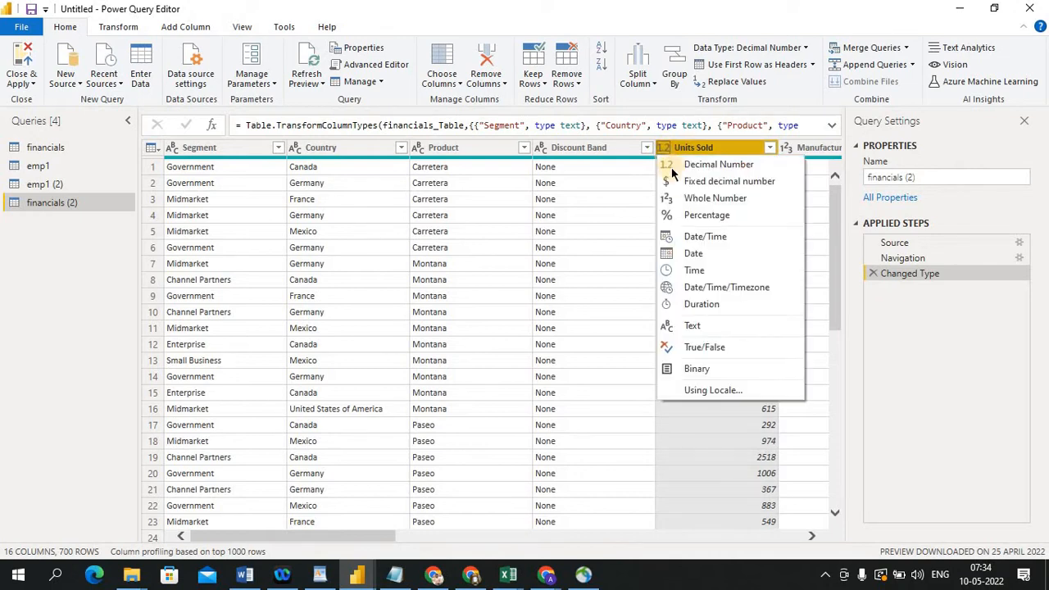
pyautogui.click(691, 198)
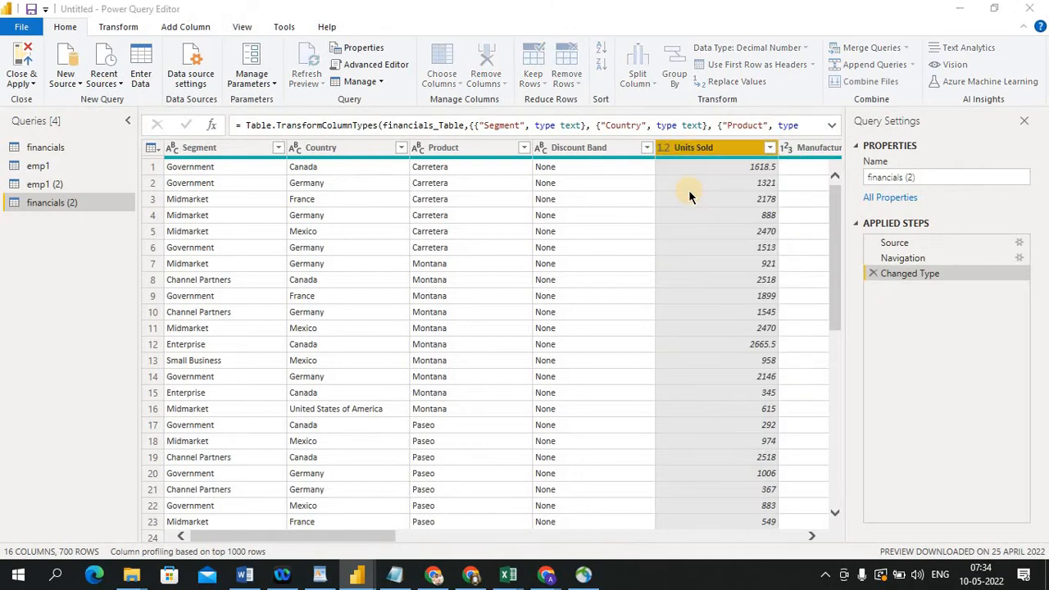
pyautogui.click(513, 325)
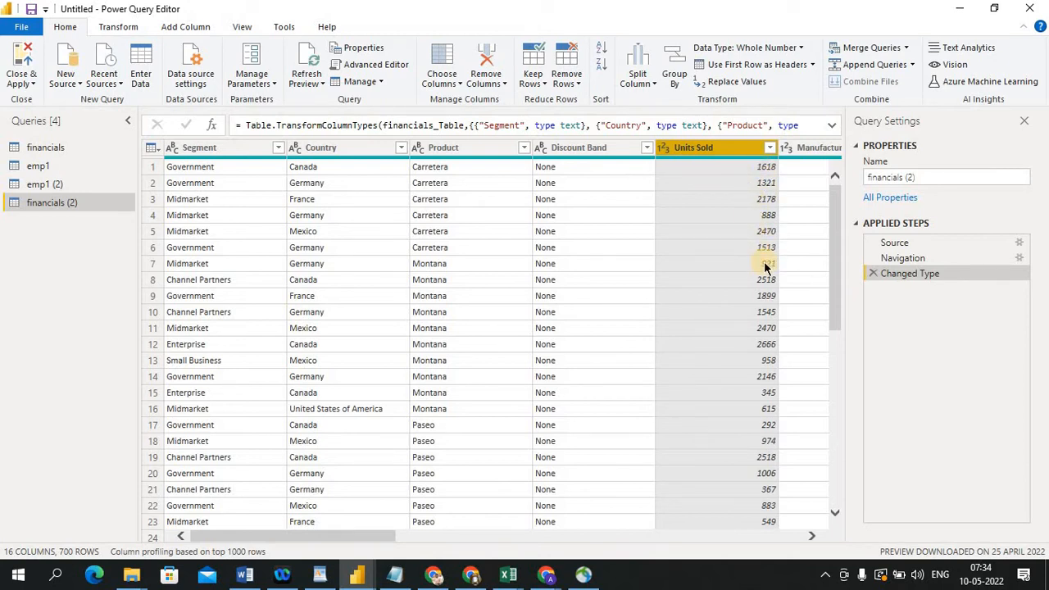
# Change the Units Sold column's data type to Percentage, replacing the current conversion
pyautogui.click(663, 148)
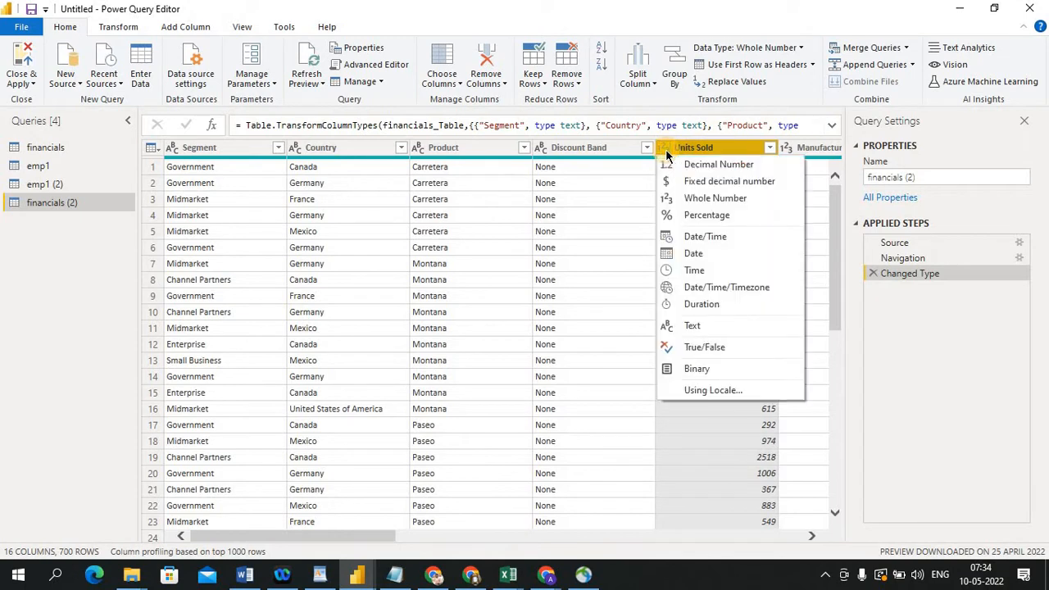
pyautogui.click(715, 217)
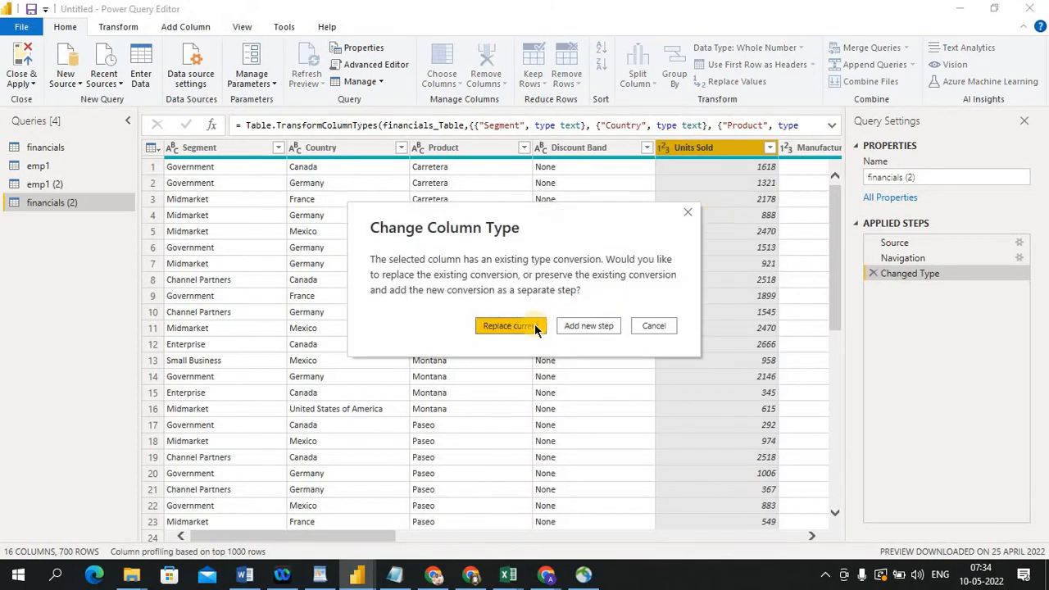
pyautogui.click(530, 327)
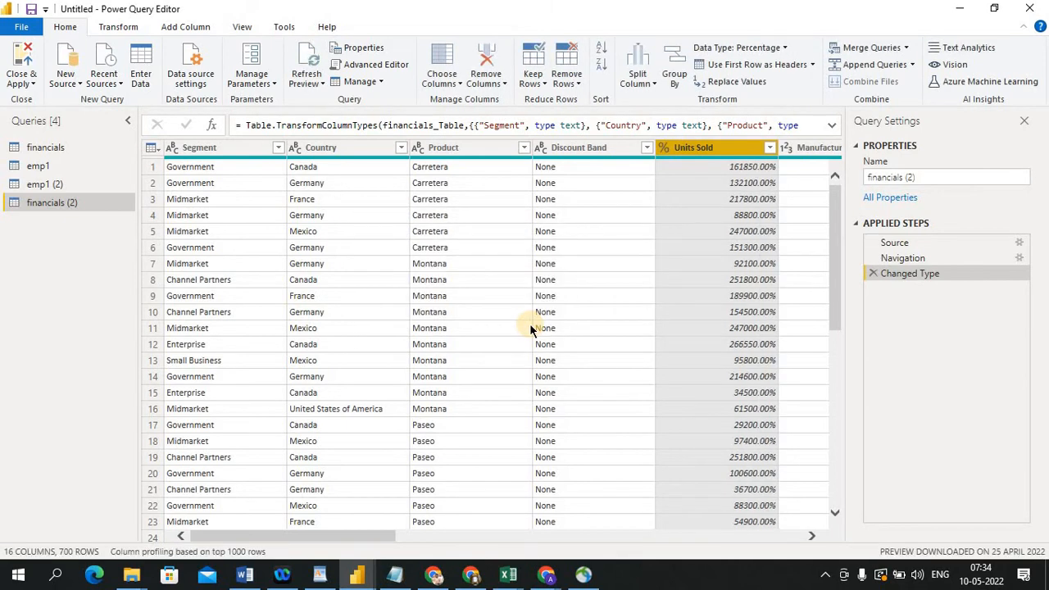
# Change the Units Sold column's data type back to Whole Number, replacing the current conversion
pyautogui.click(664, 153)
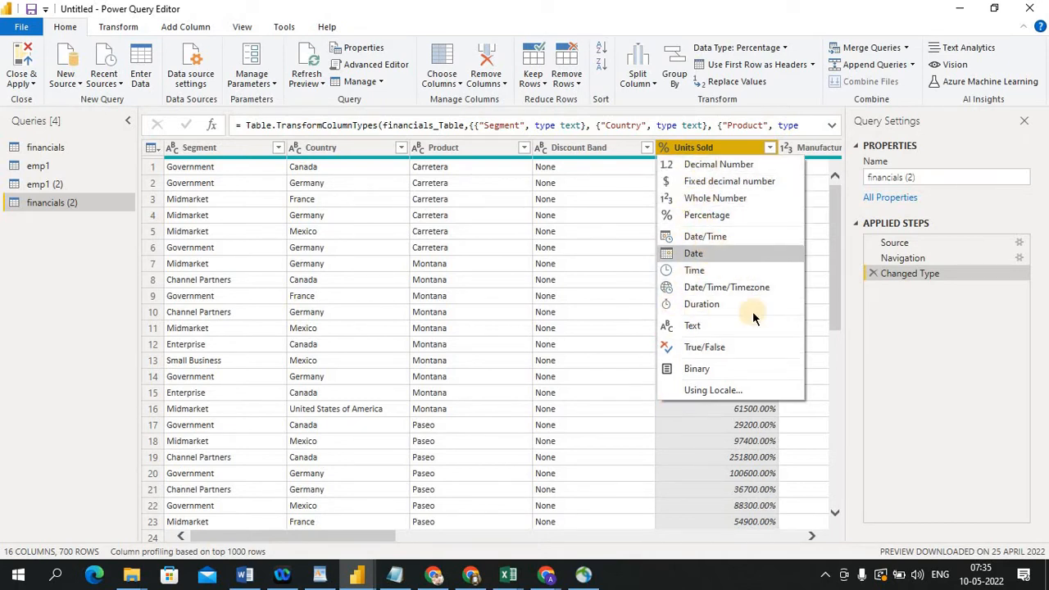
pyautogui.click(717, 198)
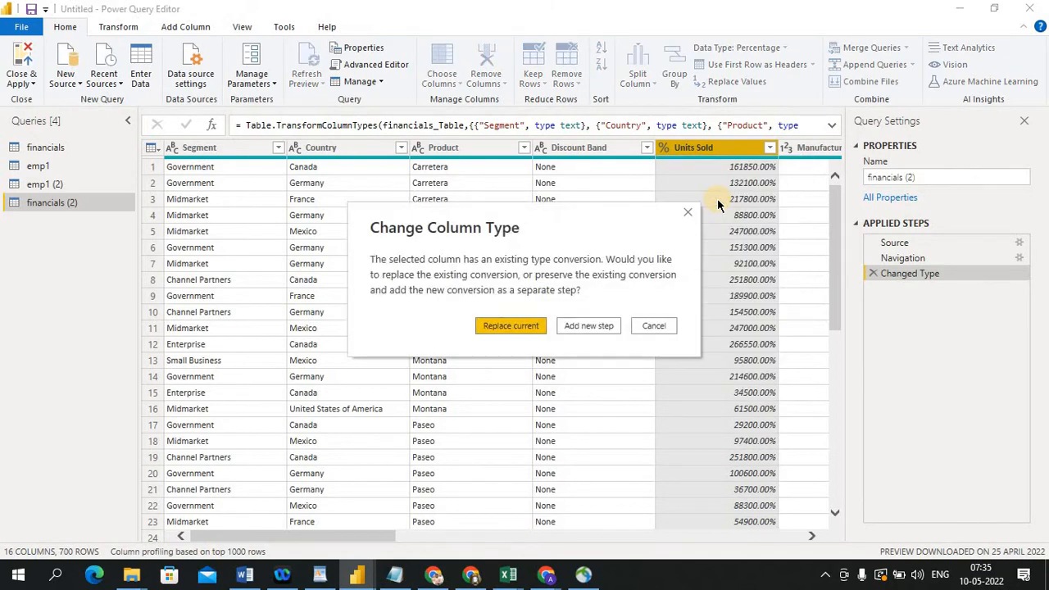
pyautogui.click(519, 327)
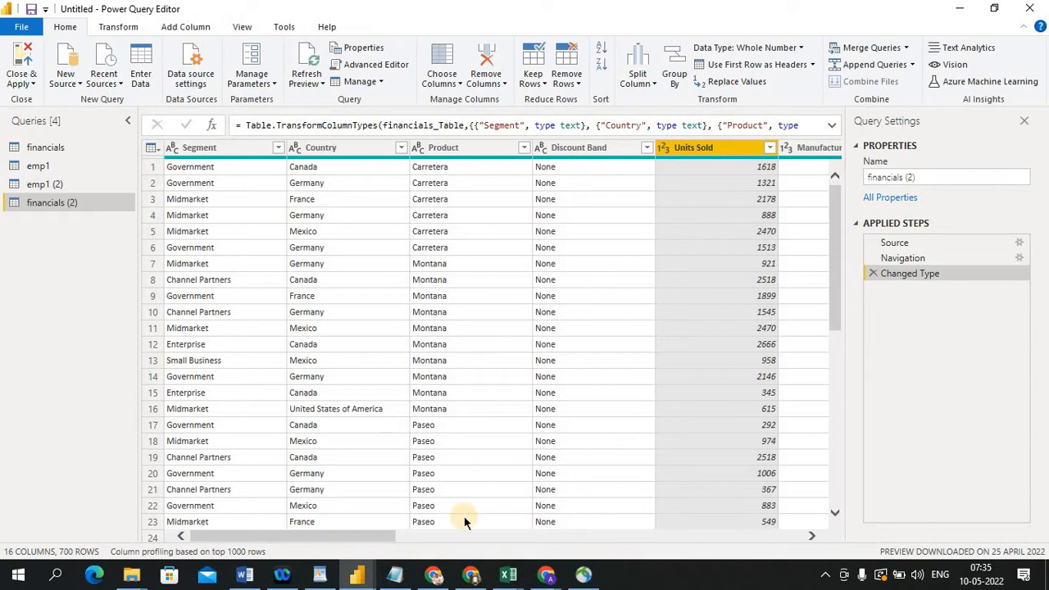
# Change the Manufacturing Price column's data type to Fixed decimal number, replacing the current conversion
pyautogui.click(811, 535)
pyautogui.click(811, 536)
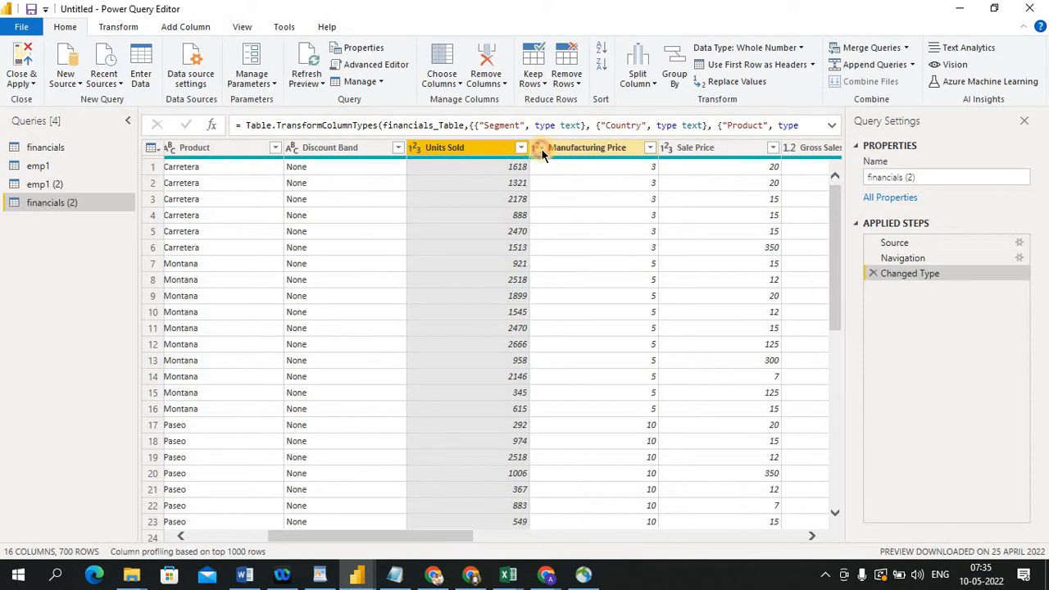
pyautogui.click(540, 148)
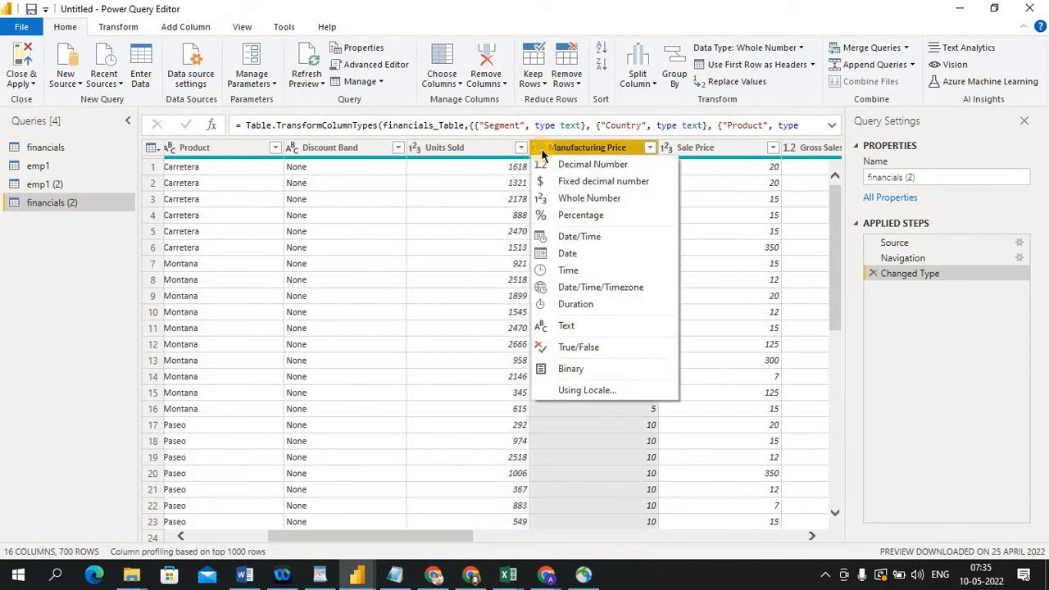
pyautogui.click(575, 182)
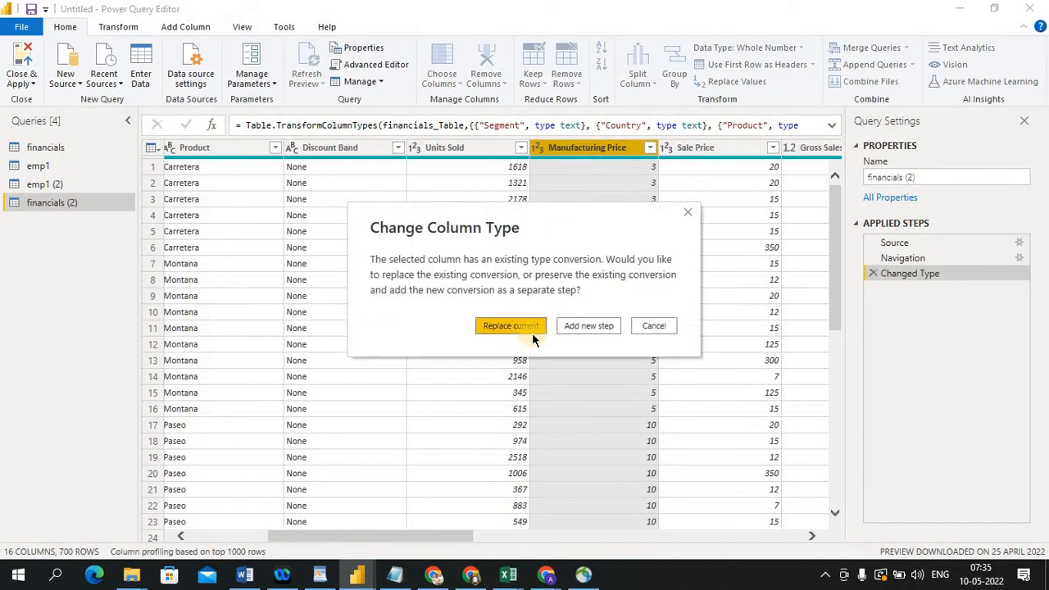
pyautogui.click(521, 331)
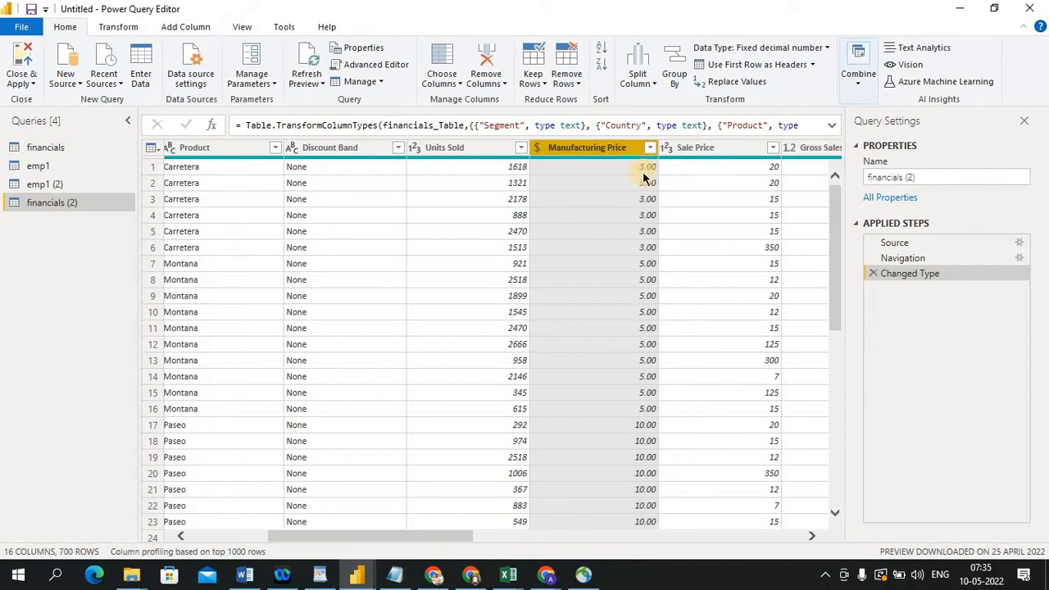
# Open the emp1 query and delete its Duplicated Column and Changed Type applied steps
pyautogui.click(538, 150)
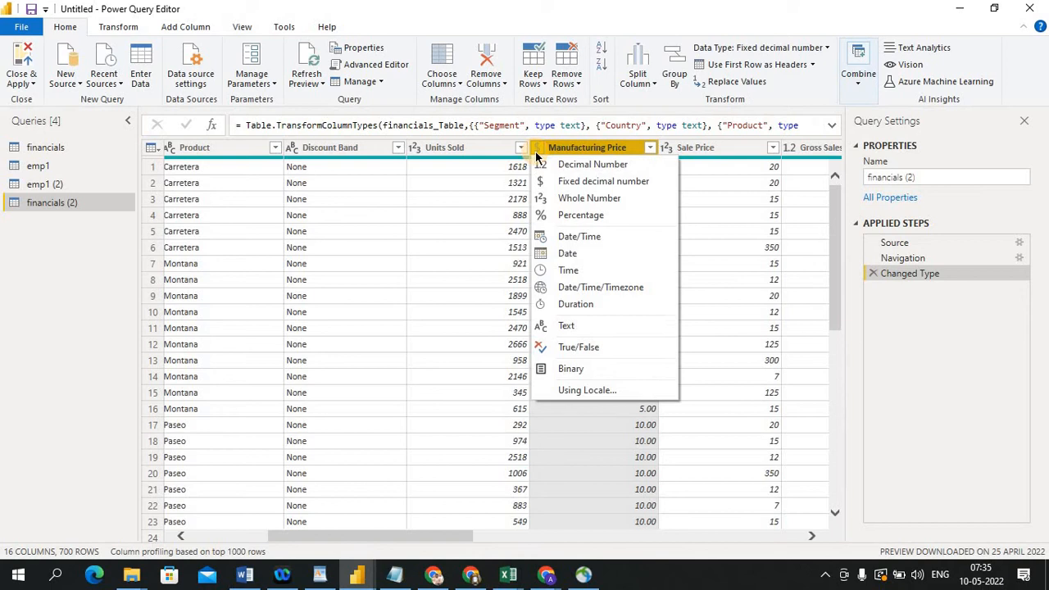
pyautogui.click(35, 281)
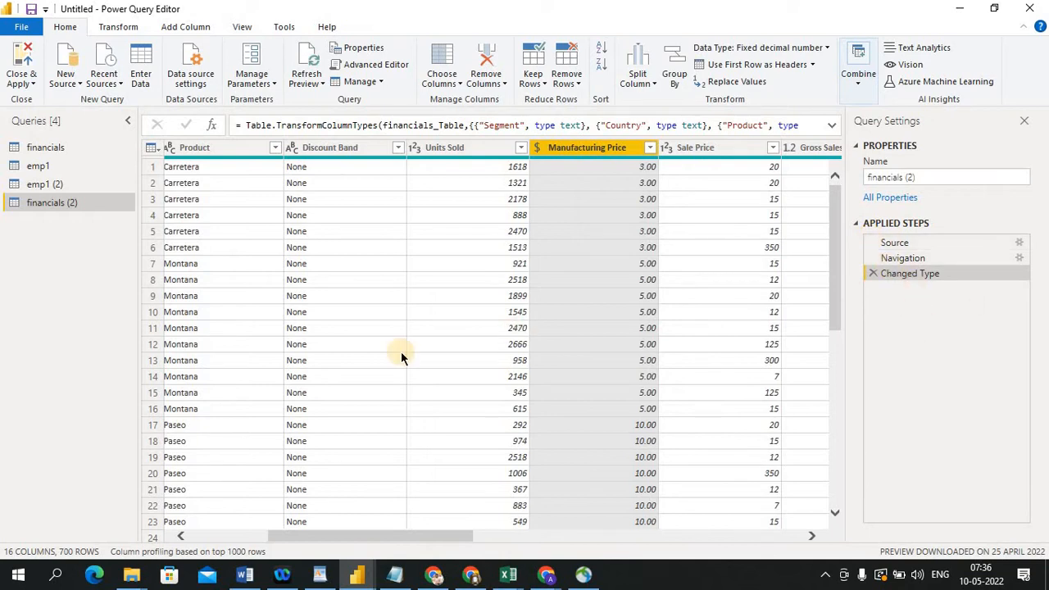
pyautogui.click(75, 165)
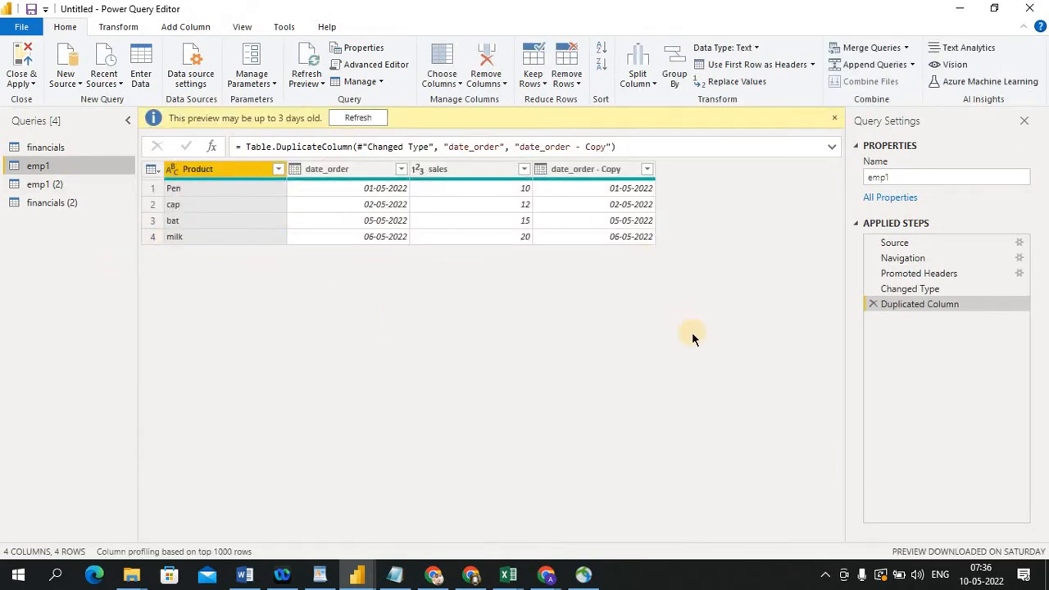
pyautogui.click(873, 303)
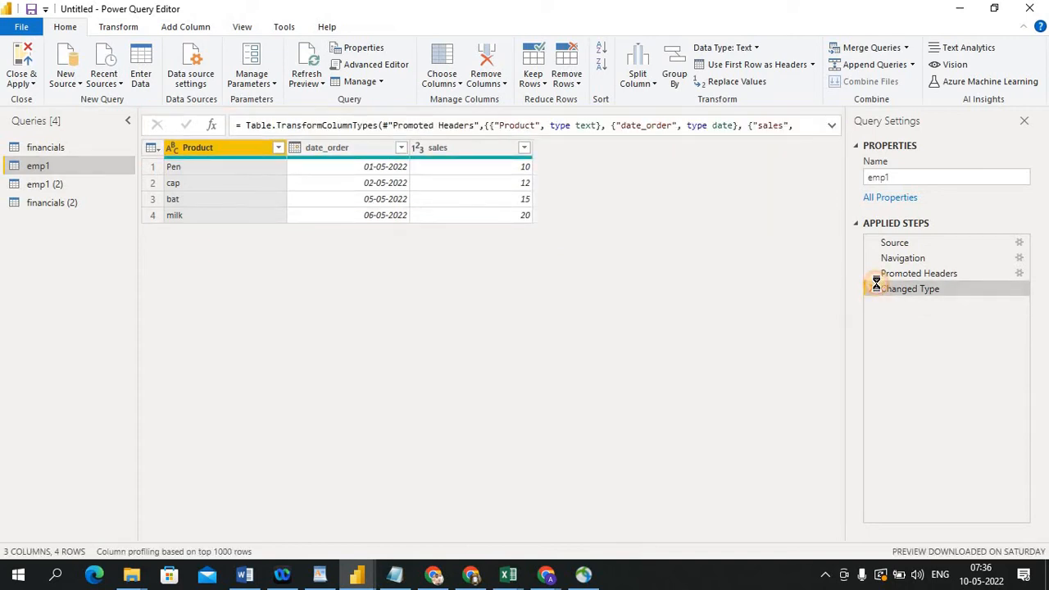
pyautogui.click(873, 289)
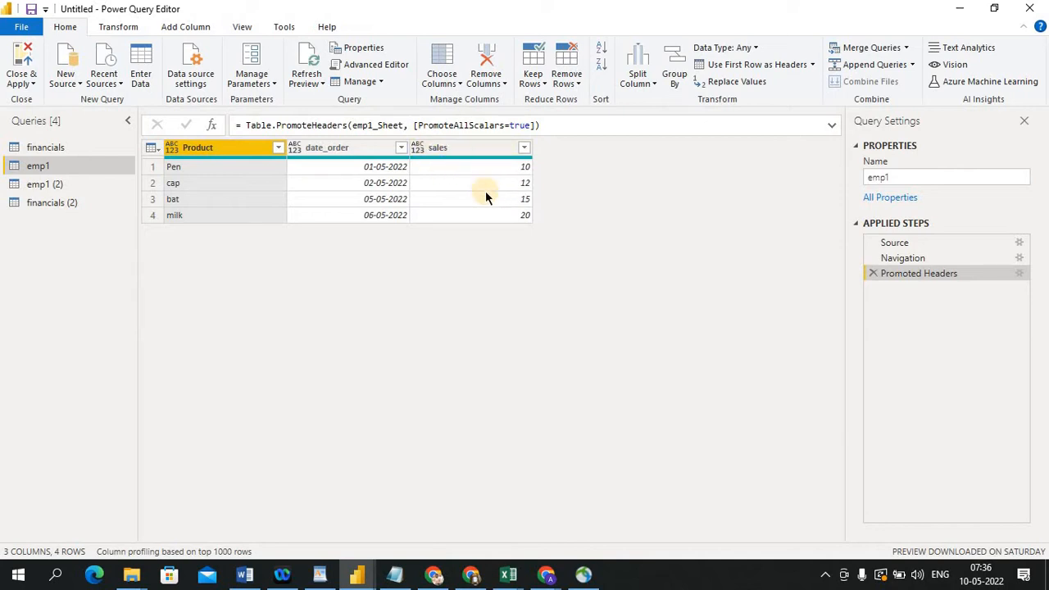
# Set the sales column's data type to Decimal Number, then to Fixed decimal number, replacing the existing conversion
pyautogui.click(419, 149)
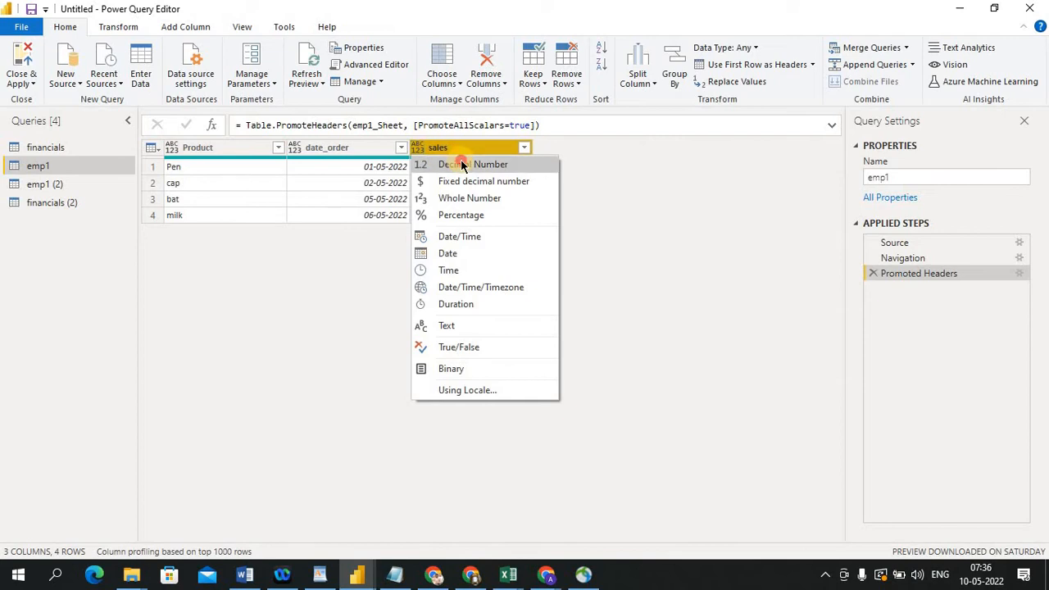
pyautogui.click(460, 165)
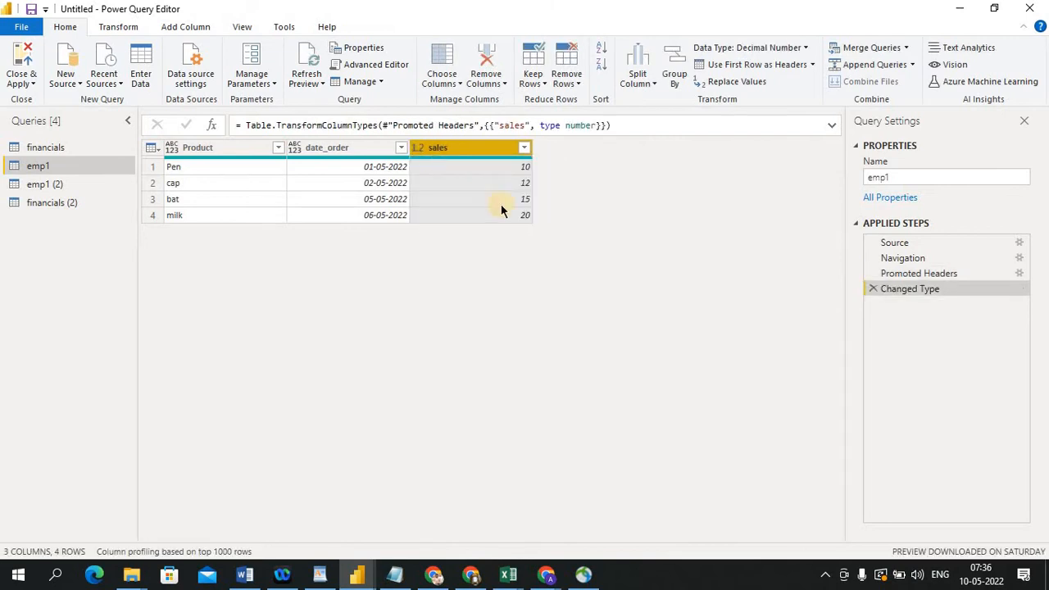
pyautogui.click(415, 149)
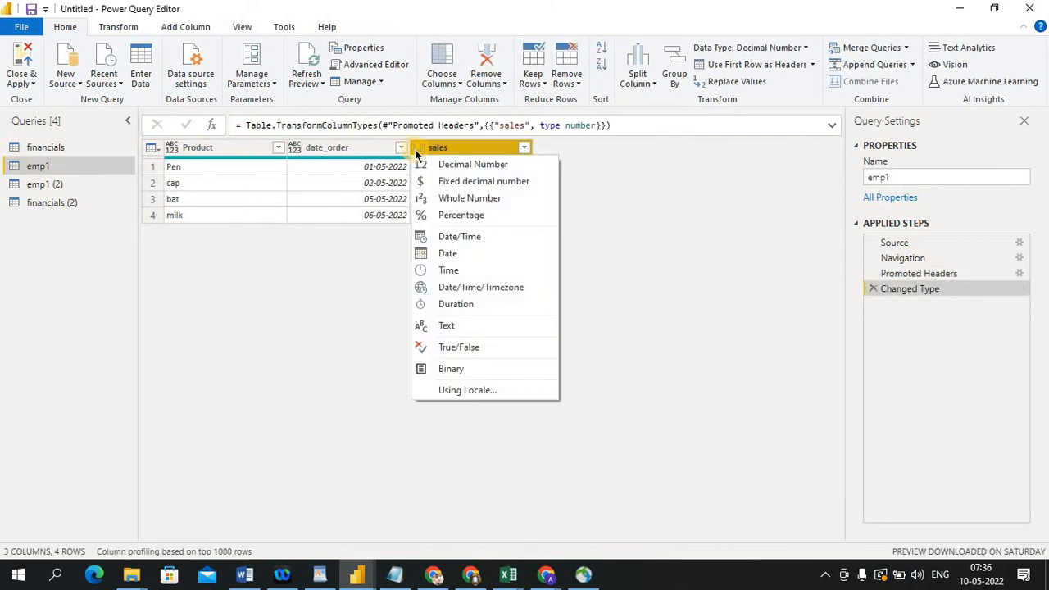
pyautogui.click(447, 186)
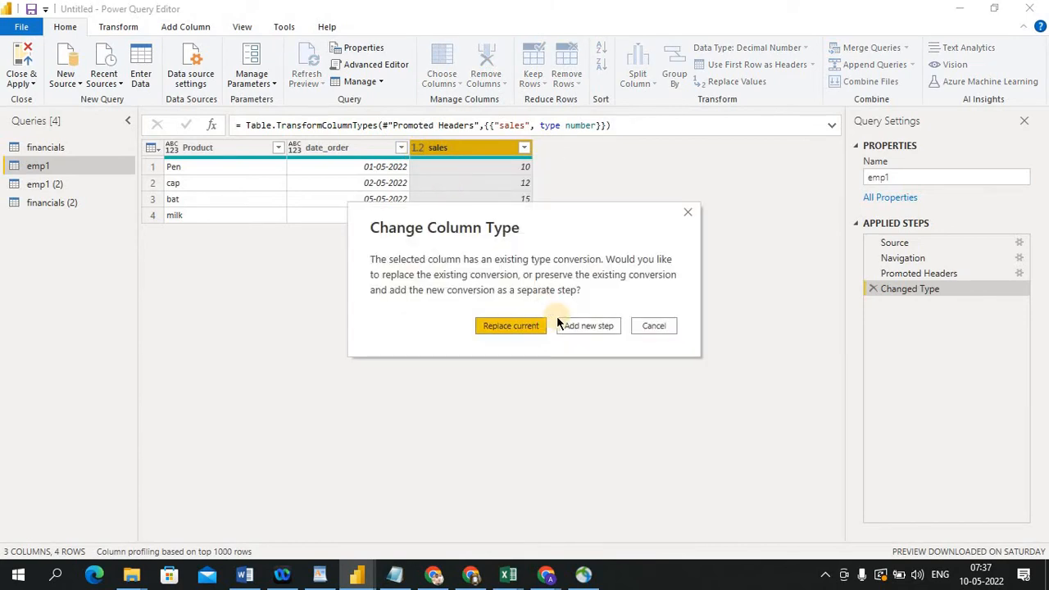
pyautogui.click(519, 327)
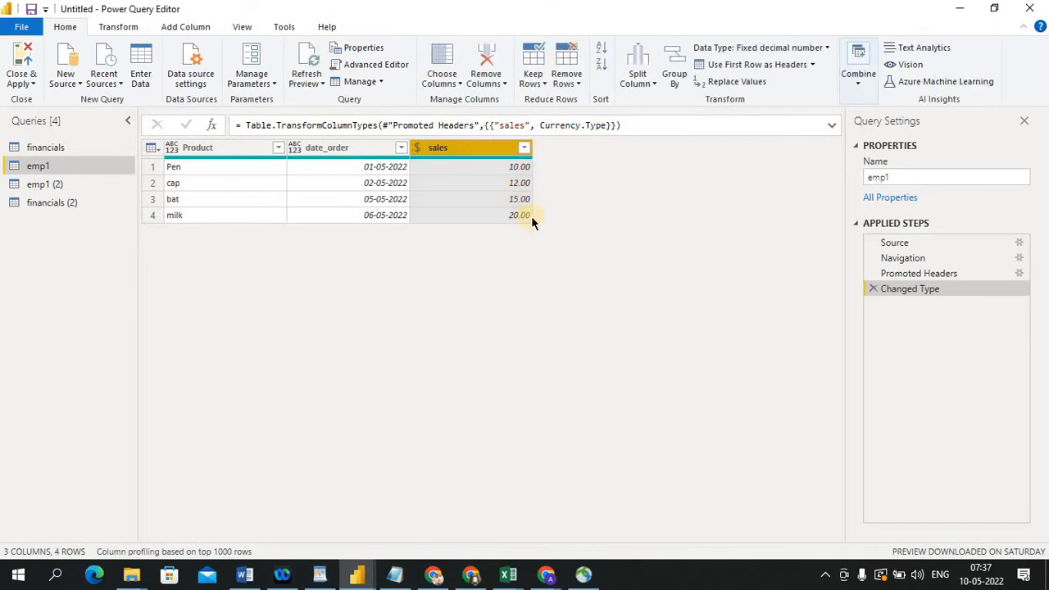
# Change the sales column's data type to Whole Number, replacing the current conversion
pyautogui.click(420, 149)
pyautogui.click(447, 197)
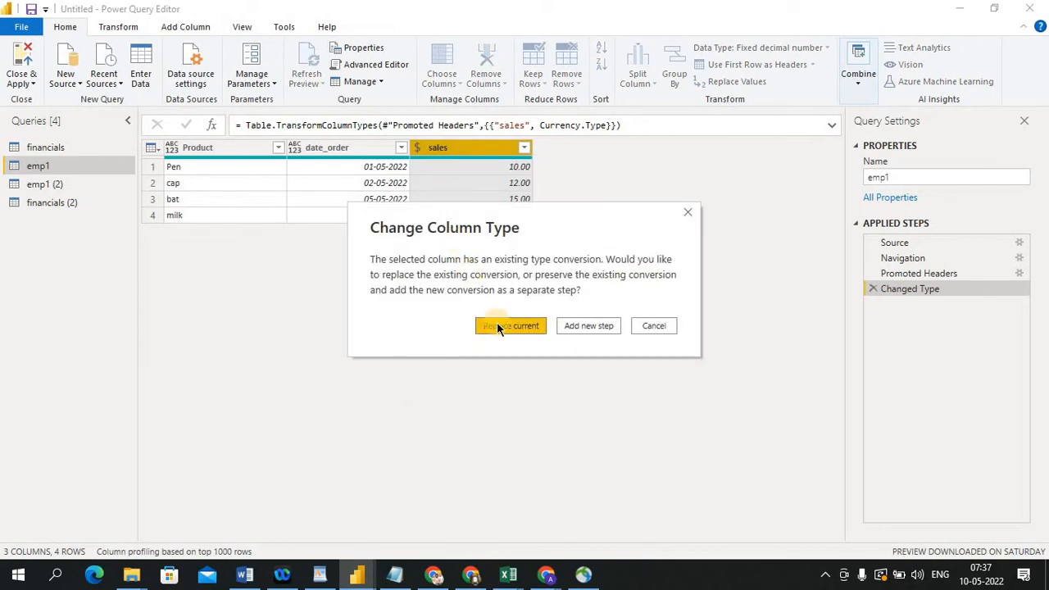
pyautogui.click(496, 326)
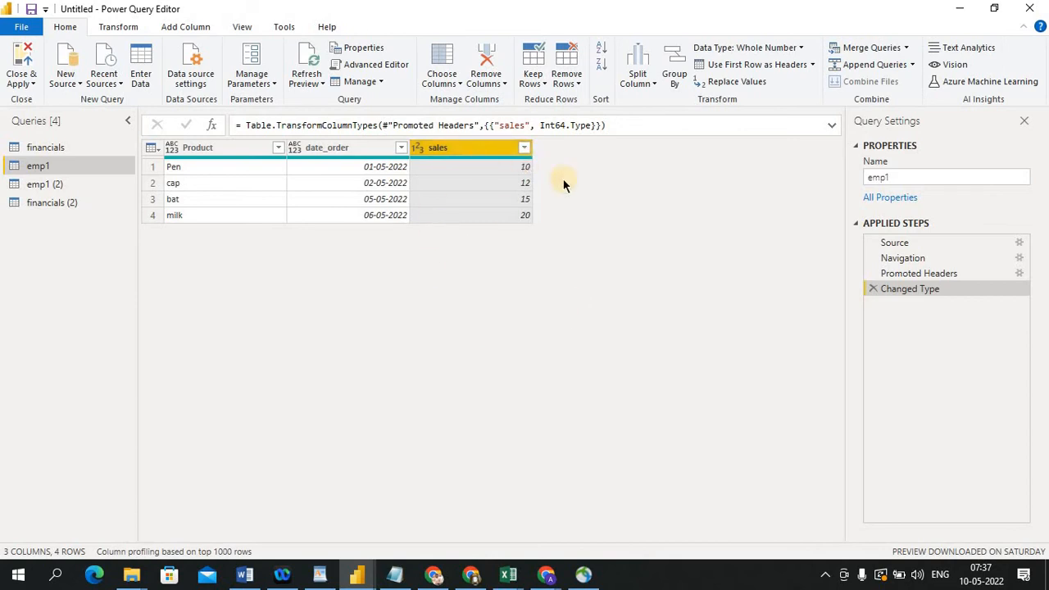
pyautogui.click(387, 166)
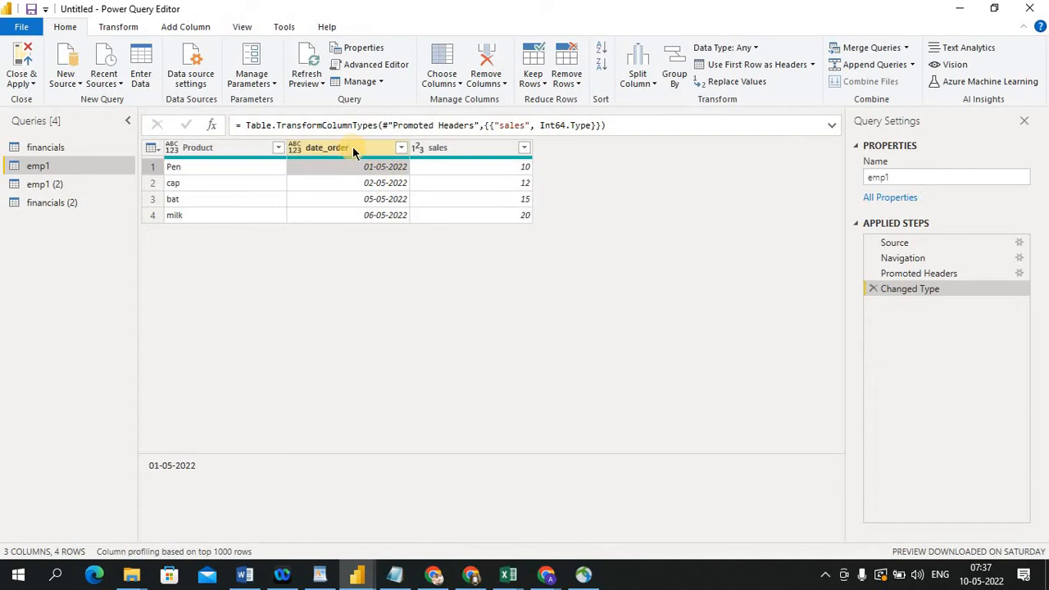
pyautogui.click(352, 147)
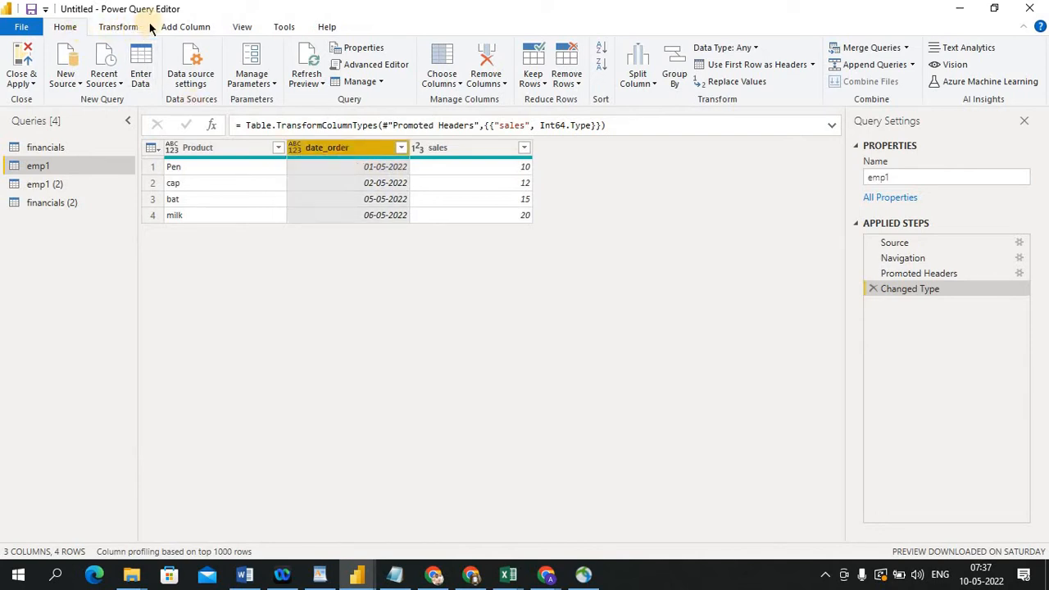
pyautogui.click(183, 28)
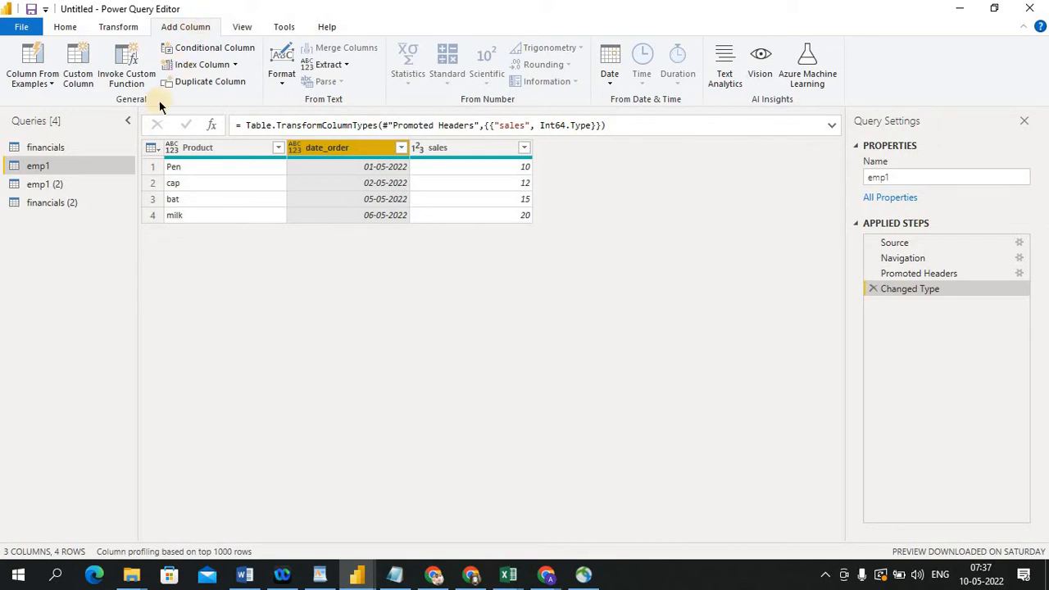
pyautogui.click(65, 27)
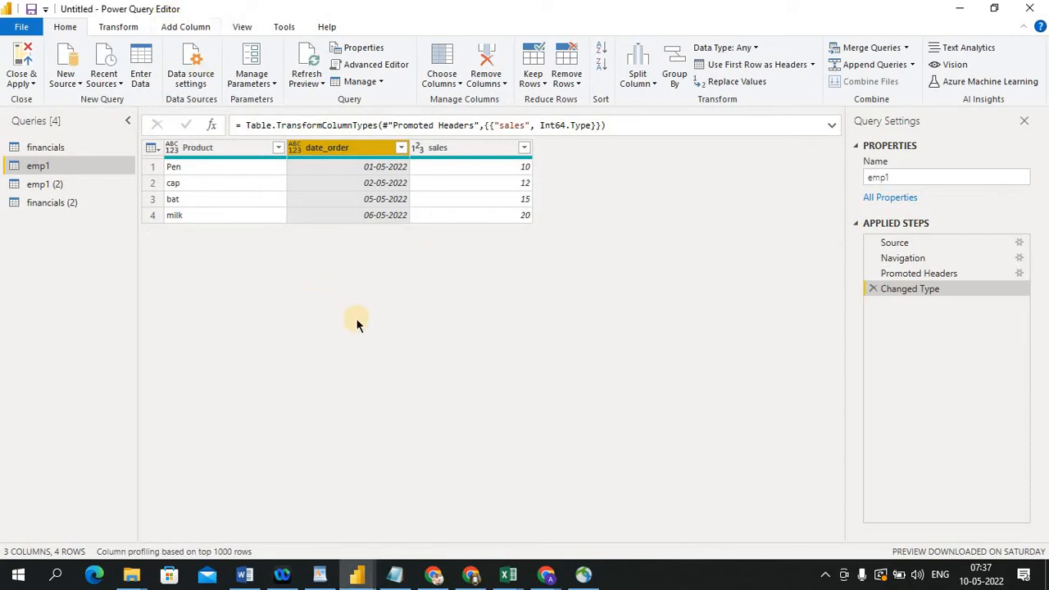
pyautogui.click(71, 82)
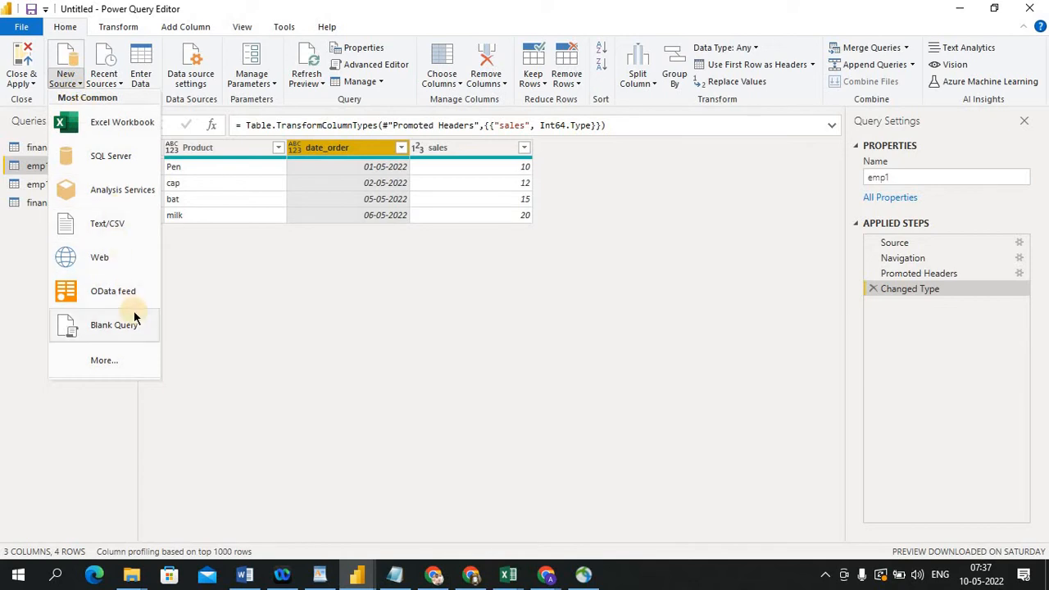
pyautogui.click(320, 444)
# Browse the data source options under Get data, New Source and Recent Sources
pyautogui.hotkey('alt', 'Tab')
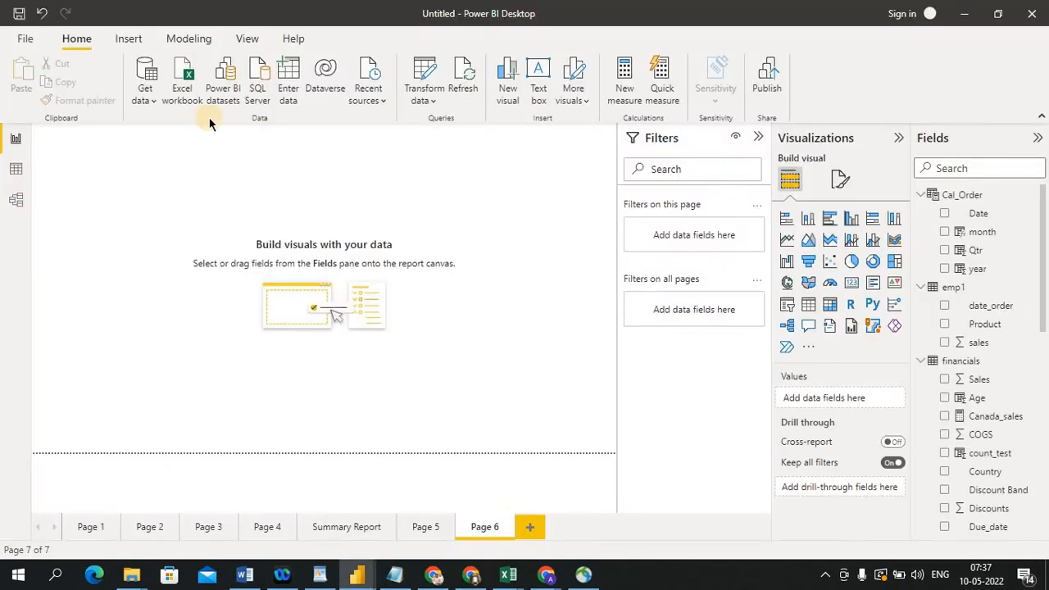
pyautogui.click(151, 100)
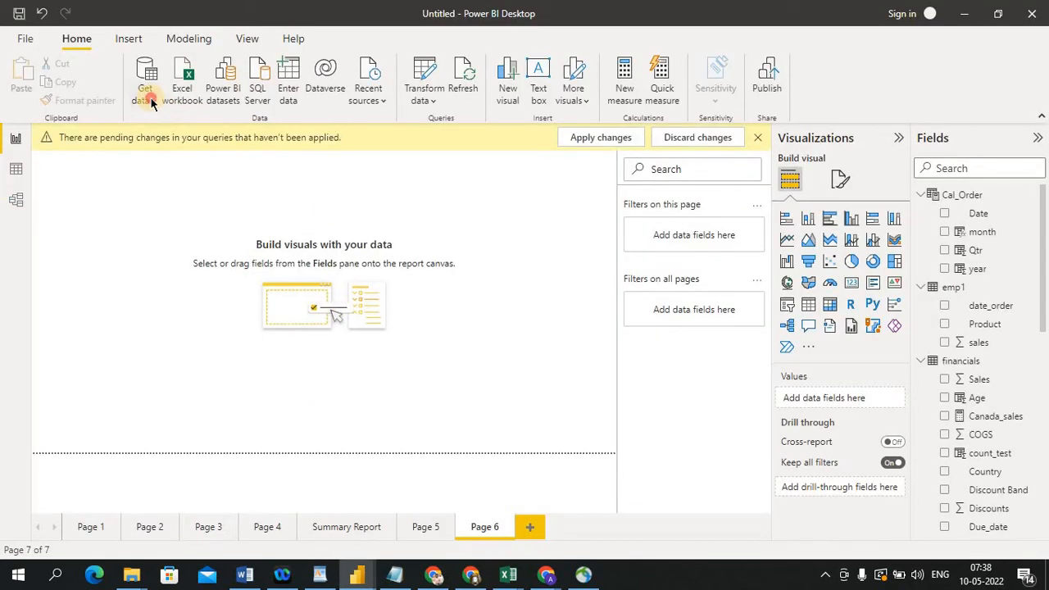
pyautogui.click(323, 174)
pyautogui.hotkey('alt', 'Tab')
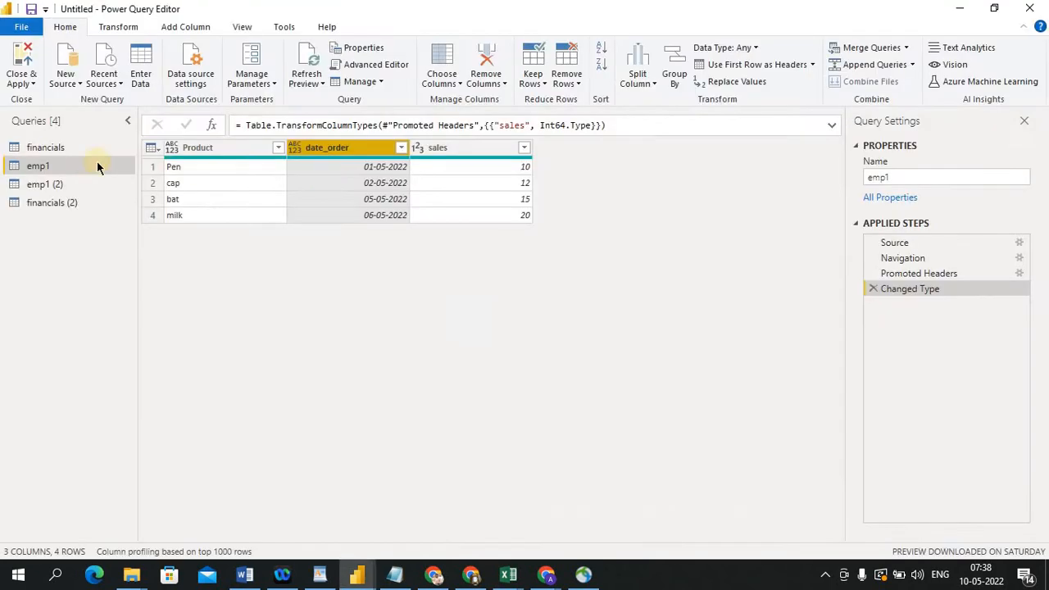
pyautogui.click(74, 85)
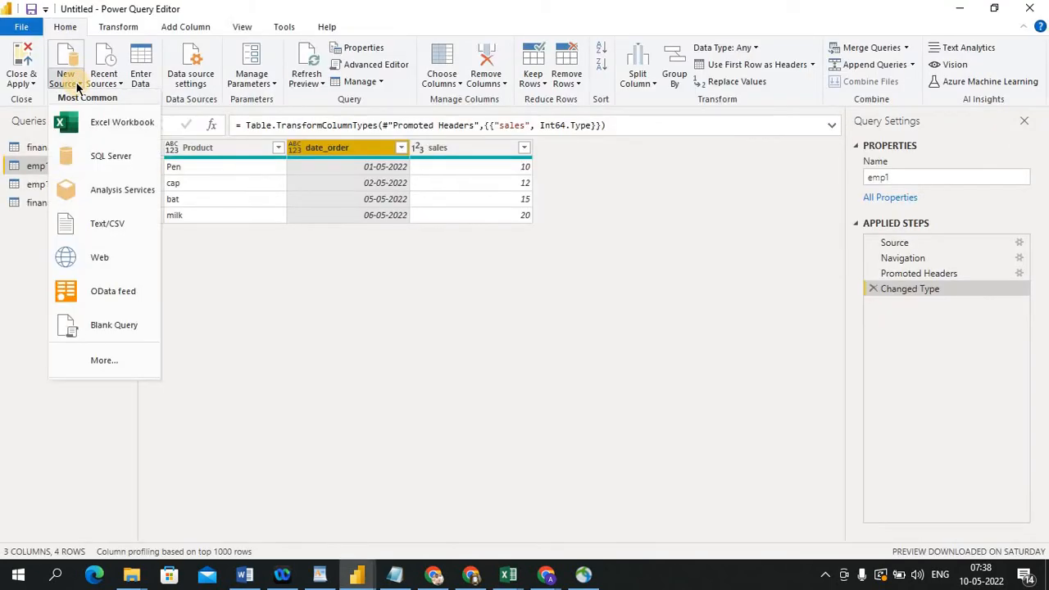
pyautogui.click(119, 85)
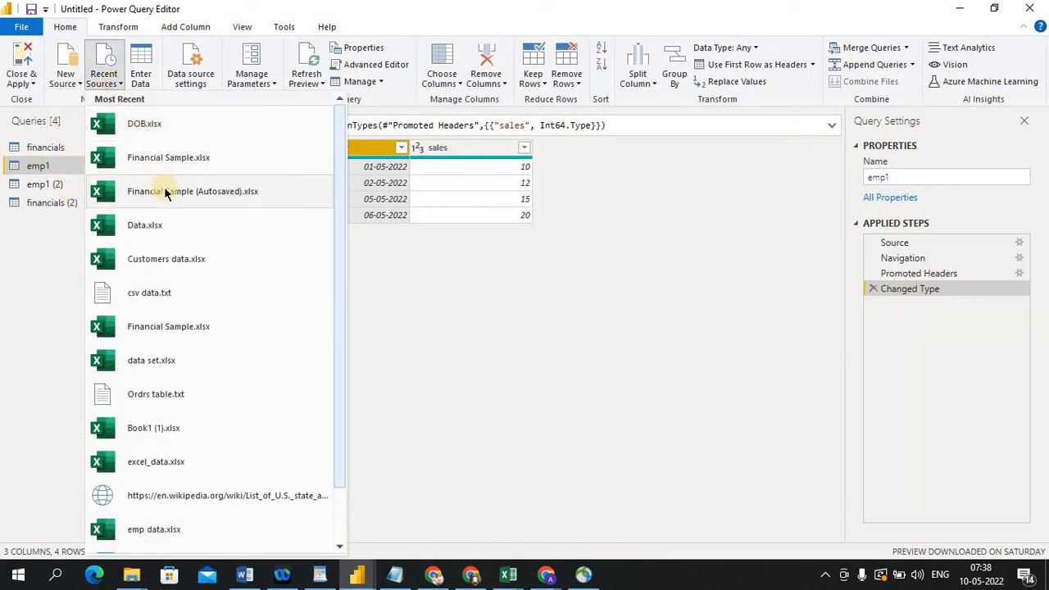
pyautogui.click(417, 312)
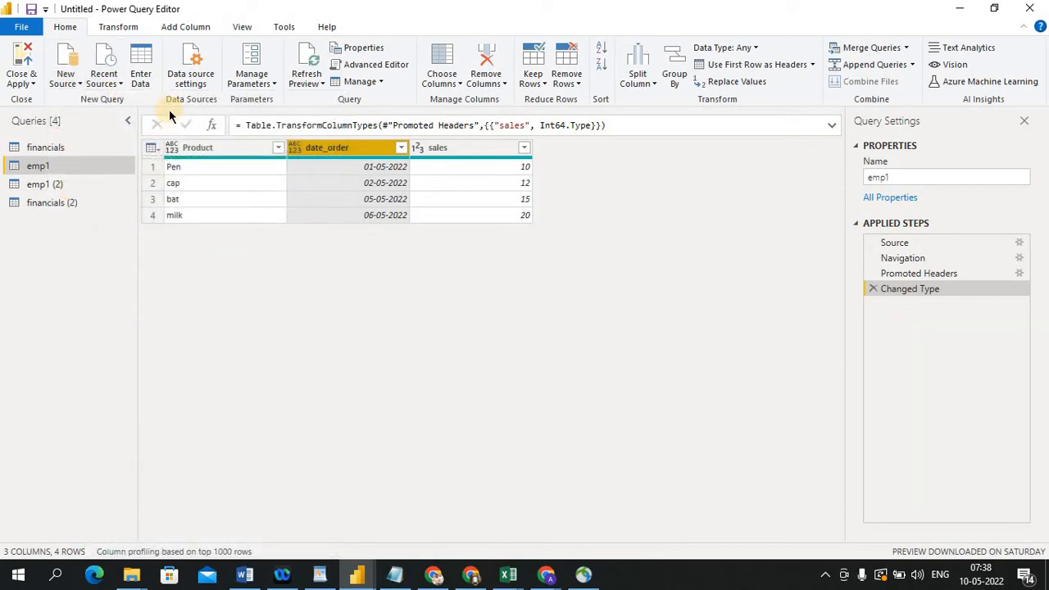
pyautogui.click(120, 85)
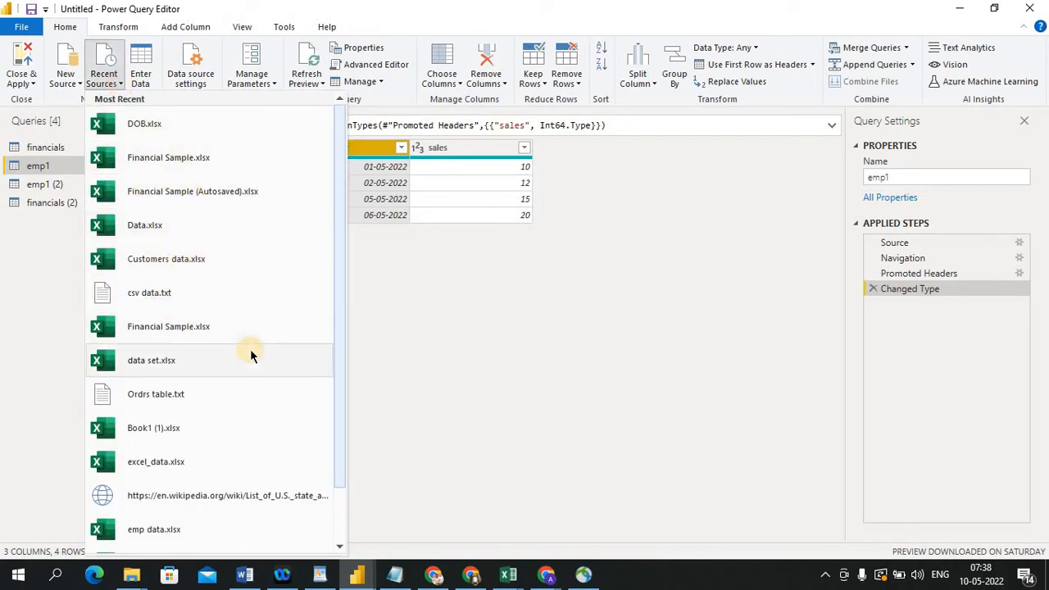
pyautogui.click(460, 374)
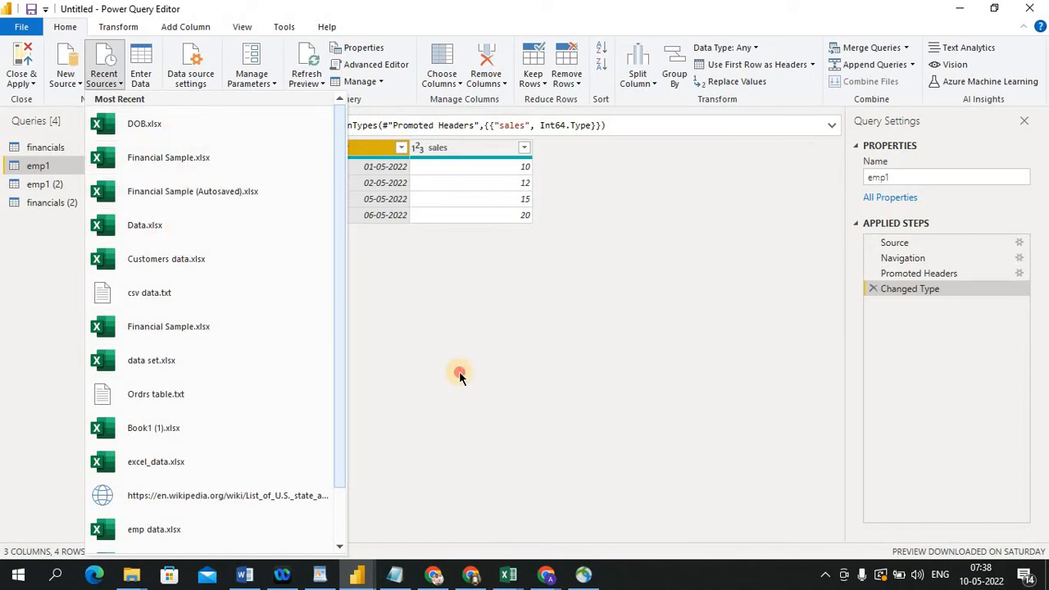
# Switch to the Financial Sample workbook in Excel to view its data, then return to the Power Query Editor
pyautogui.moveTo(508, 574)
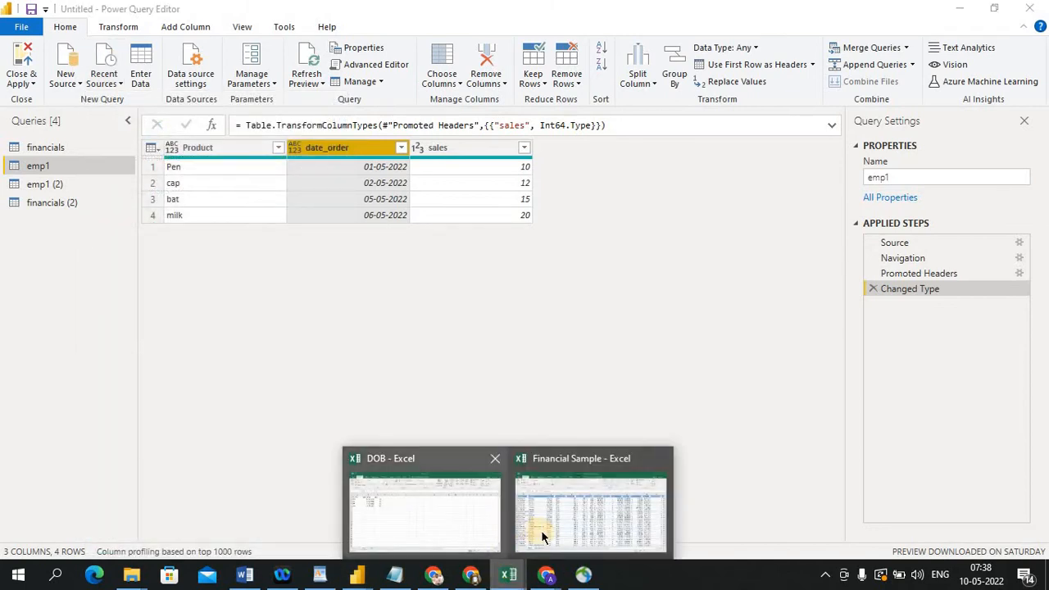
pyautogui.click(543, 536)
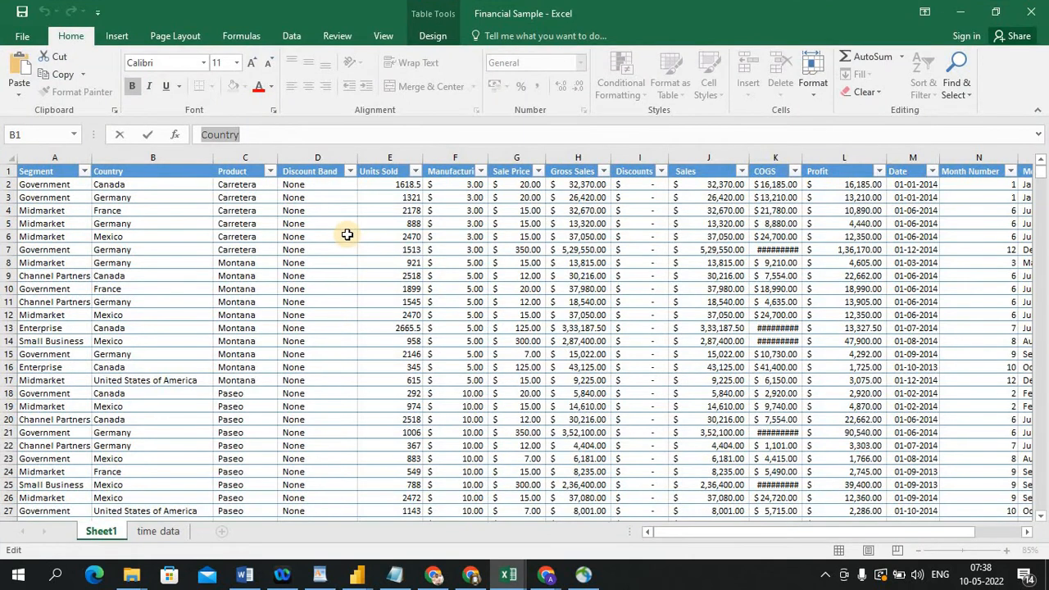
pyautogui.click(348, 235)
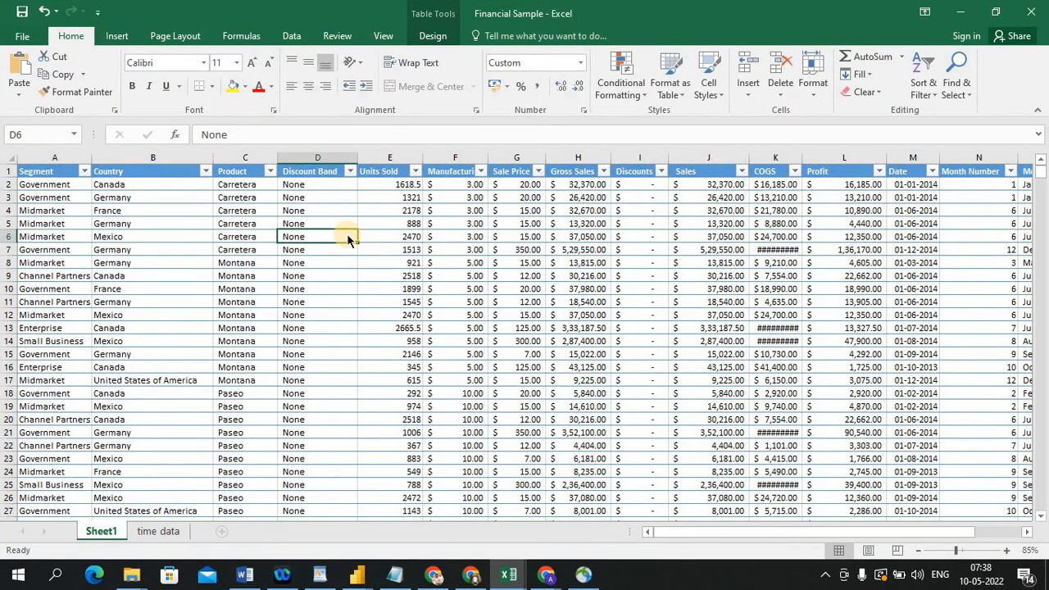
pyautogui.hotkey('alt', 'Tab')
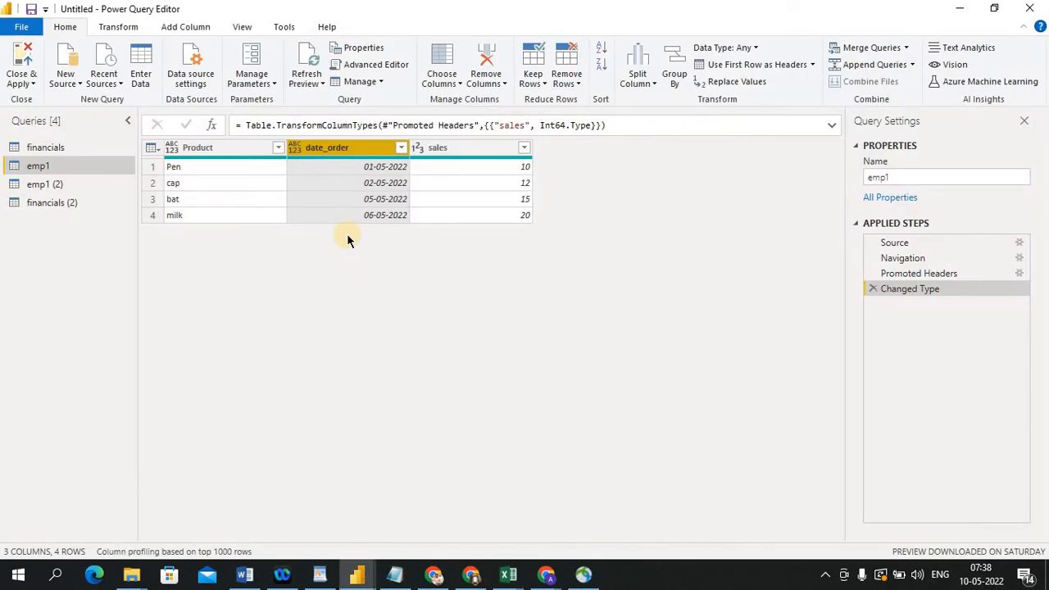
# Start Enter Data and create an emp column with the values abc, ddf and fff
pyautogui.click(141, 85)
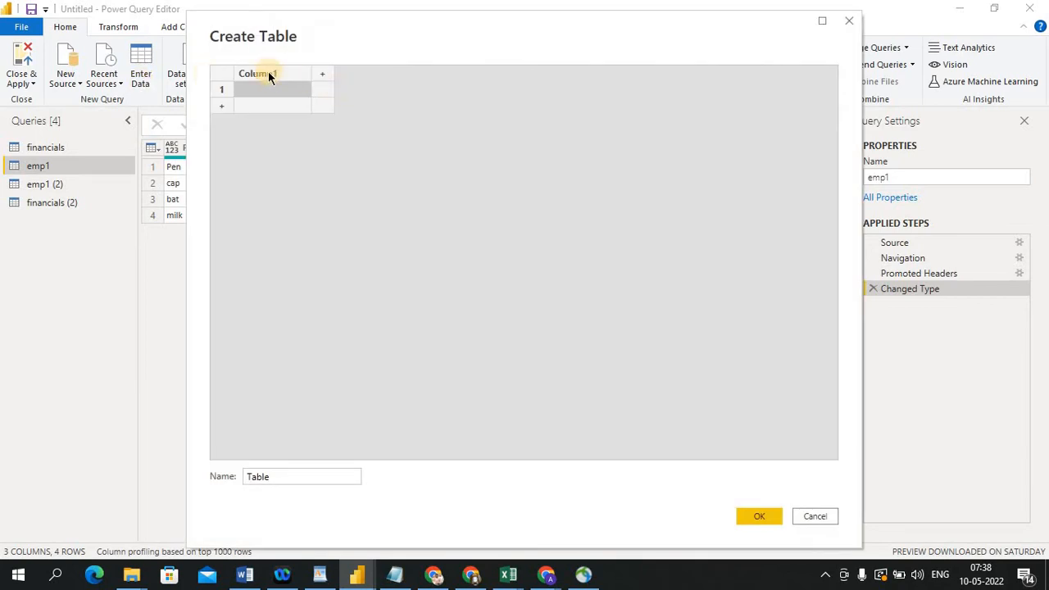
pyautogui.doubleClick(268, 73)
pyautogui.click(270, 88)
pyautogui.write('abc')
pyautogui.click(264, 105)
pyautogui.write('d')
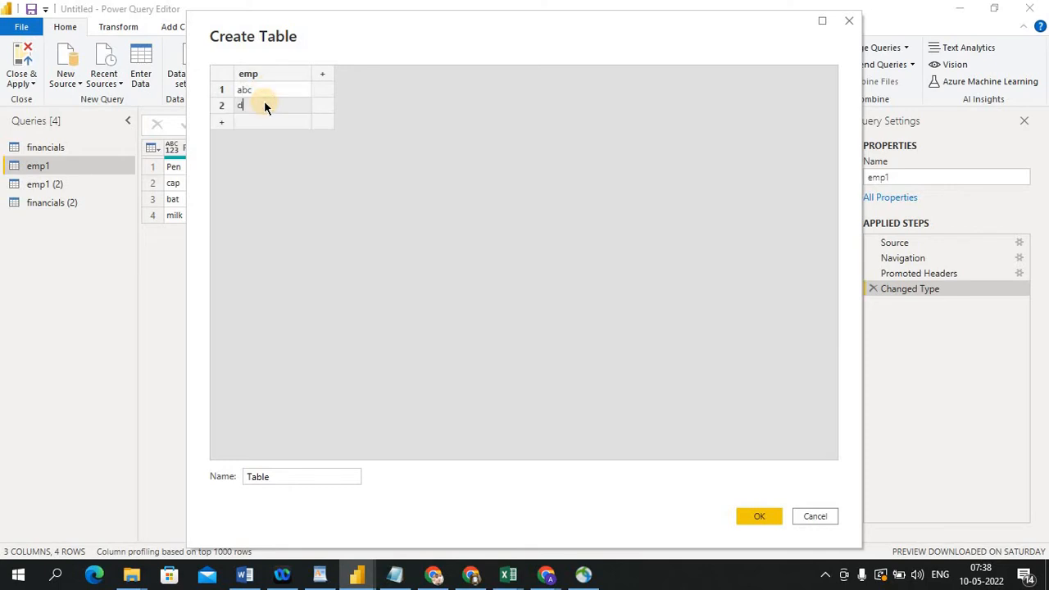
pyautogui.write('fd')
pyautogui.press('BackSpace')
pyautogui.press('BackSpace')
pyautogui.write('df')
pyautogui.click(265, 121)
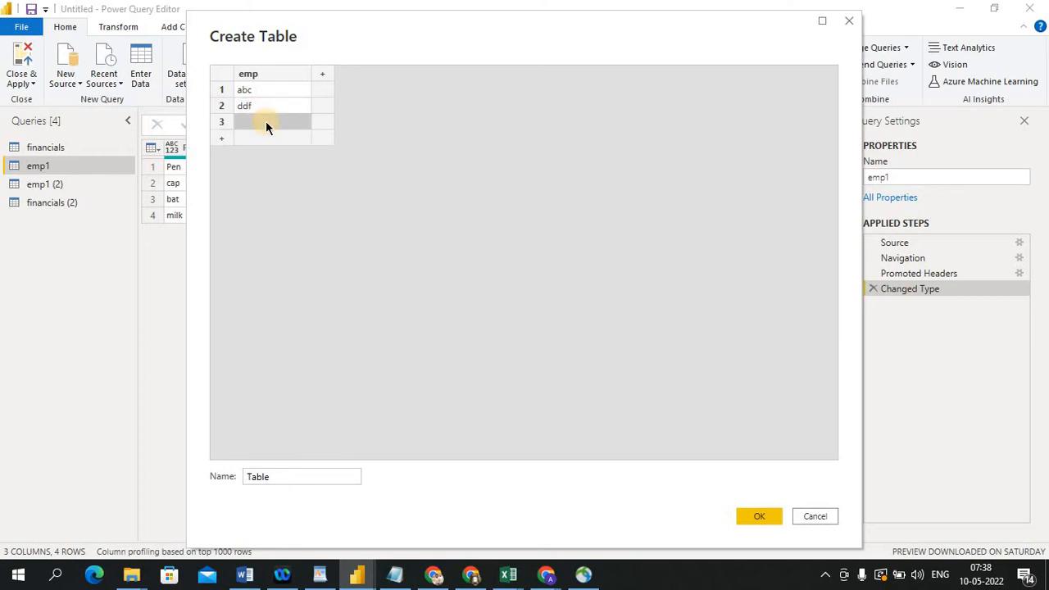
pyautogui.write('fff')
# Add a second column named salary with the values 10, 20 and 30
pyautogui.click(319, 72)
pyautogui.doubleClick(320, 72)
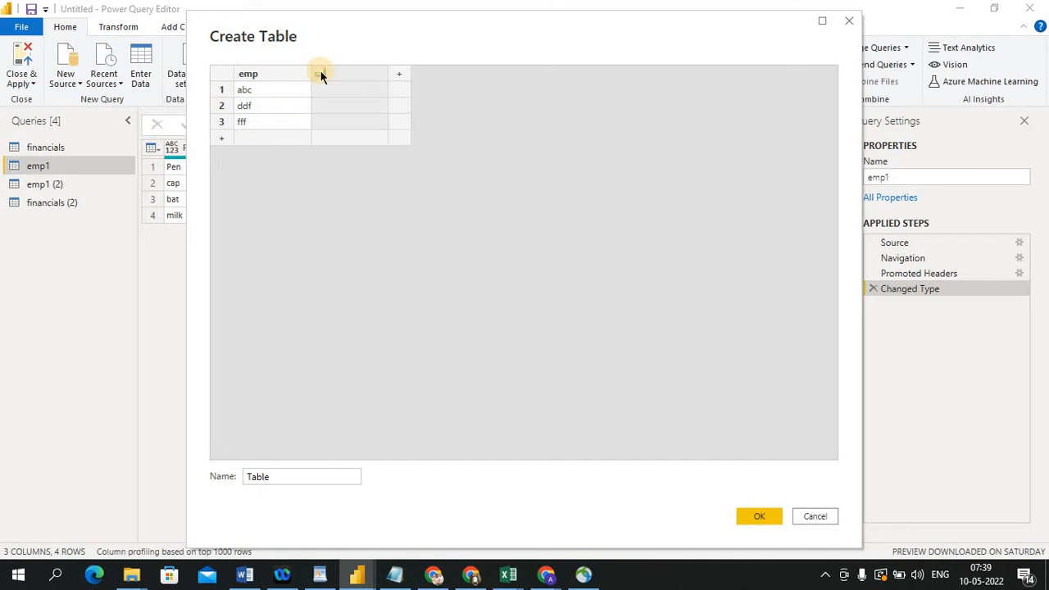
pyautogui.write('salary')
pyautogui.press('Return')
pyautogui.click(345, 92)
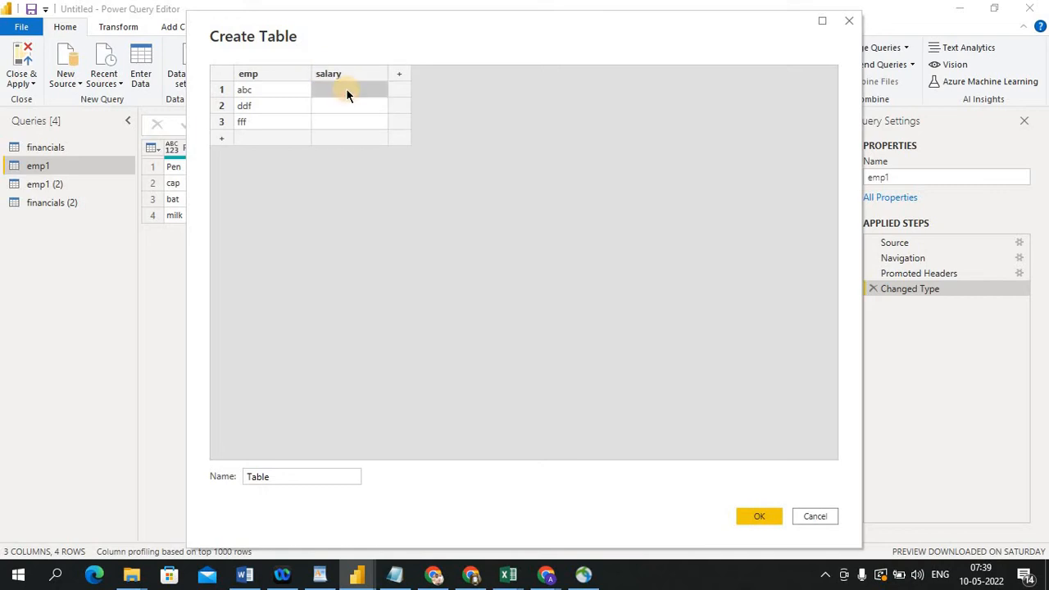
pyautogui.write('10')
pyautogui.click(345, 105)
pyautogui.write('20')
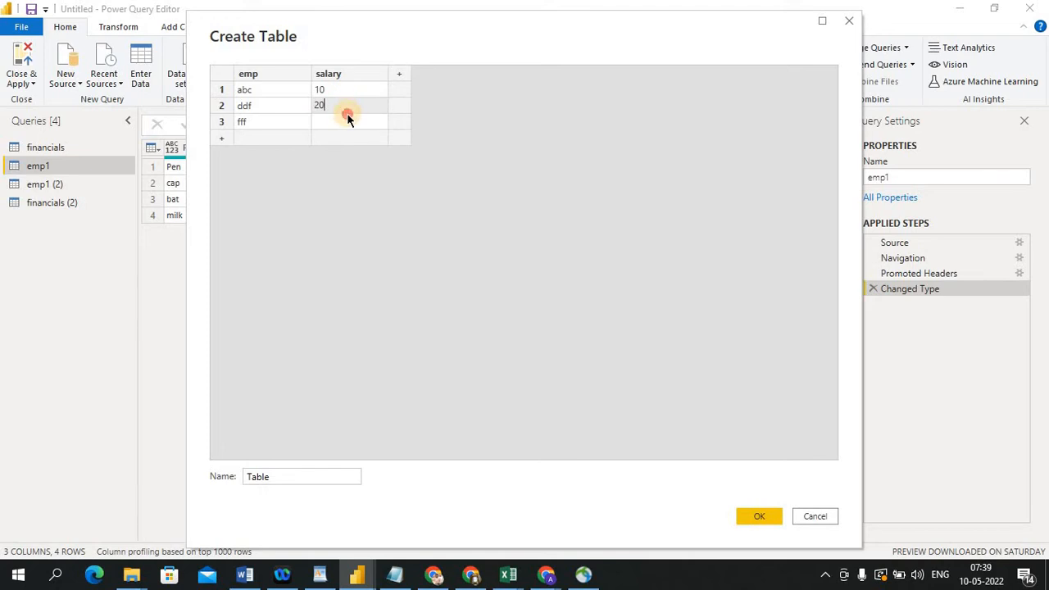
pyautogui.click(346, 114)
pyautogui.write('30')
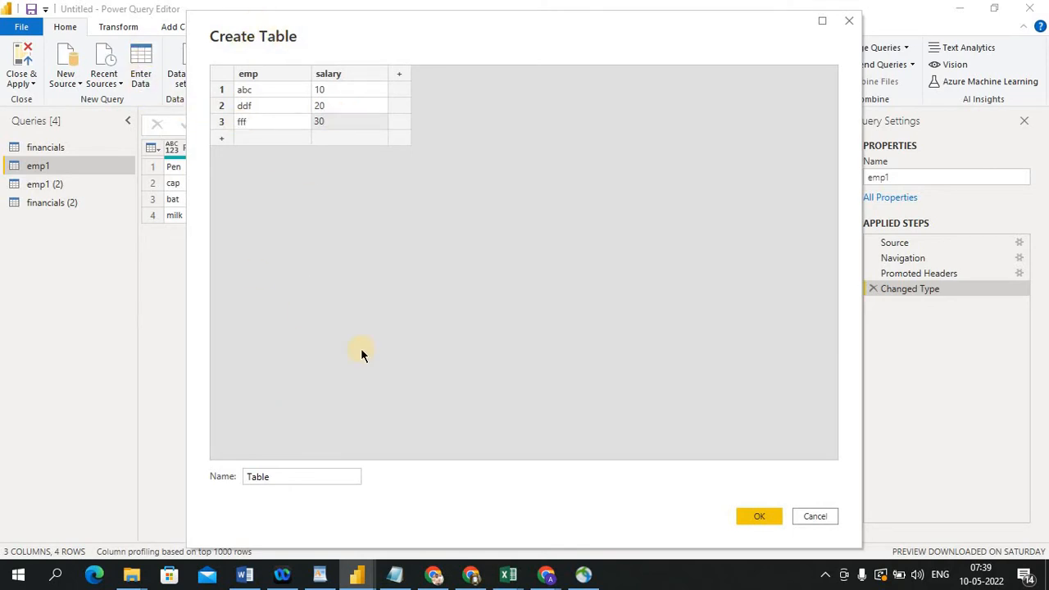
# Name the new table TEST and create it
pyautogui.click(272, 479)
pyautogui.doubleClick(274, 478)
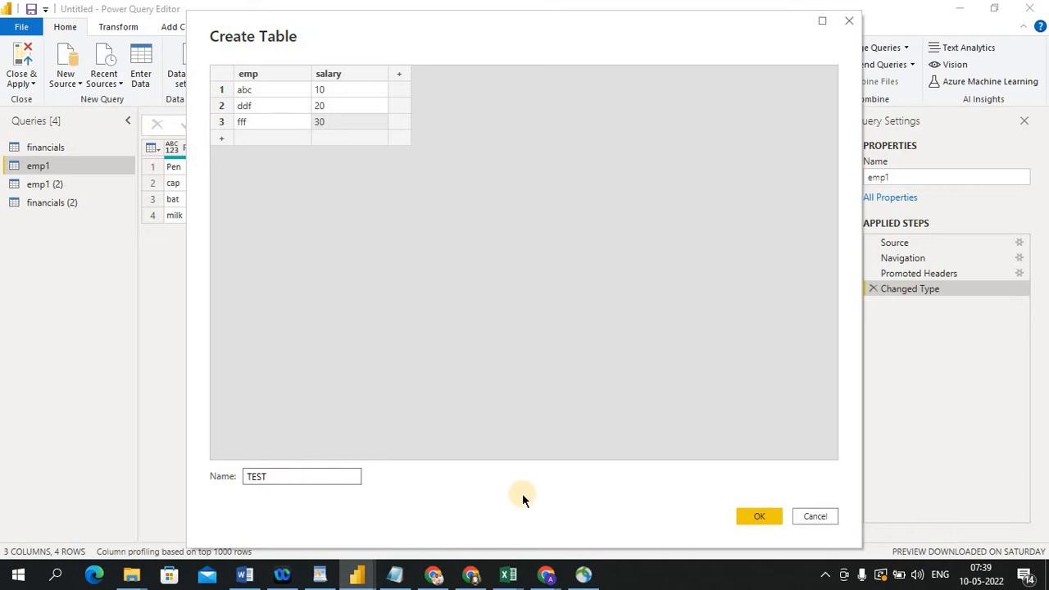
pyautogui.click(747, 515)
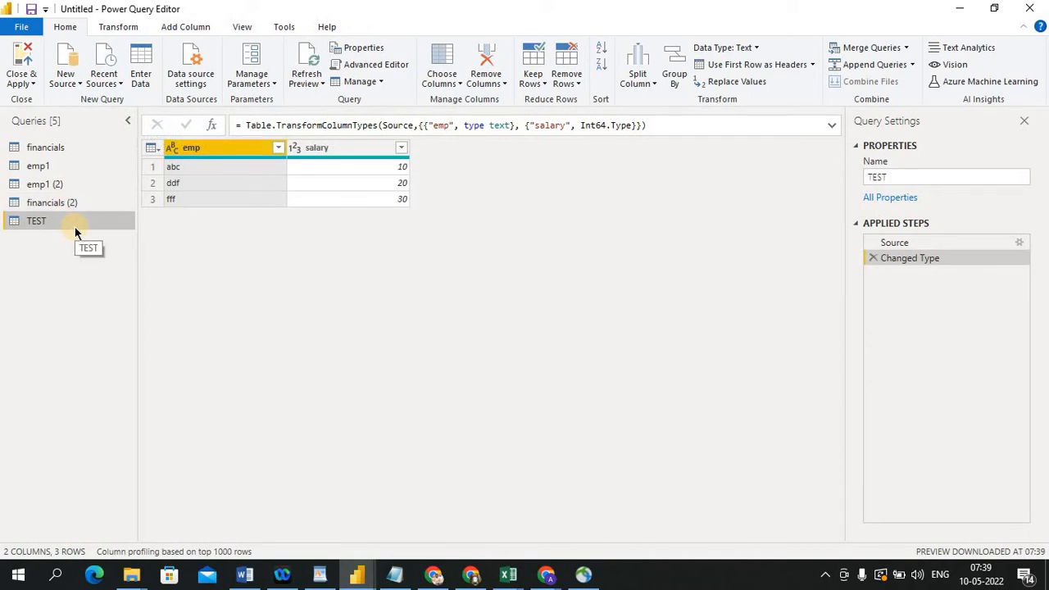
# Switch between the TEST, emp1, emp1 (2) and financials (2) queries to compare their data and applied steps
pyautogui.click(62, 184)
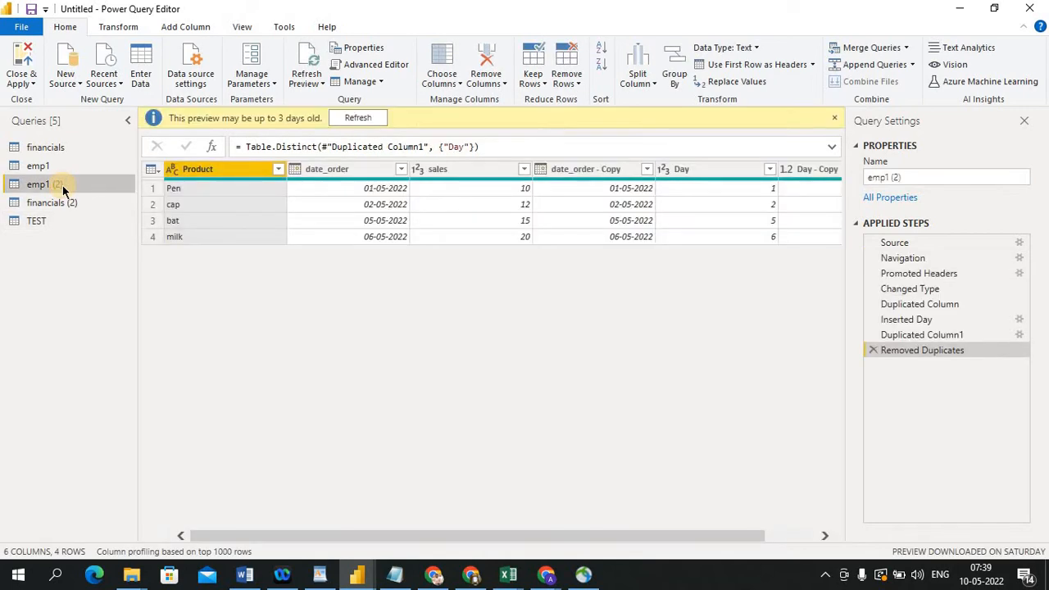
pyautogui.click(51, 167)
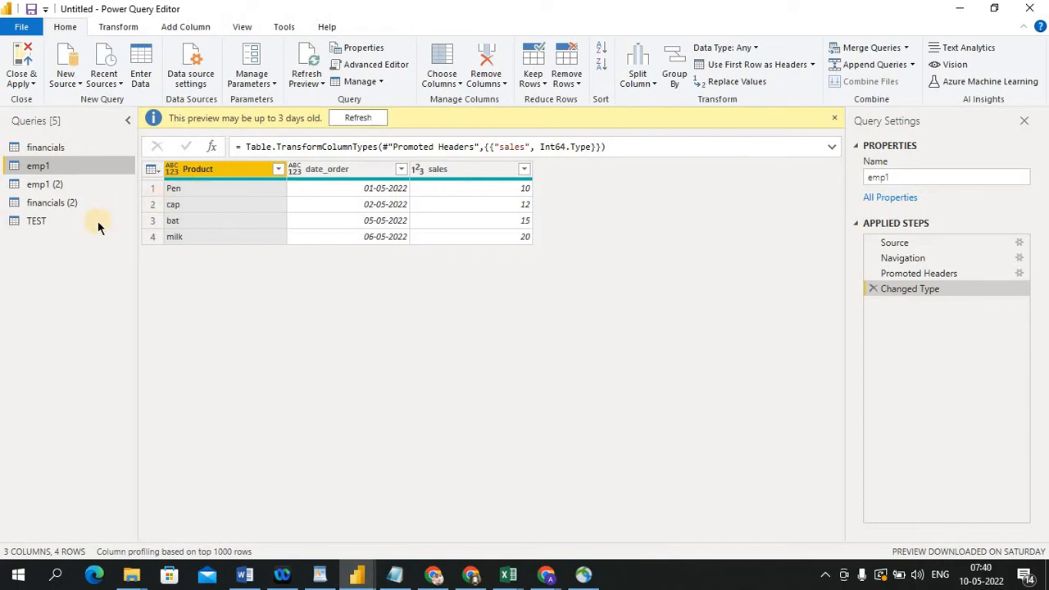
pyautogui.click(64, 216)
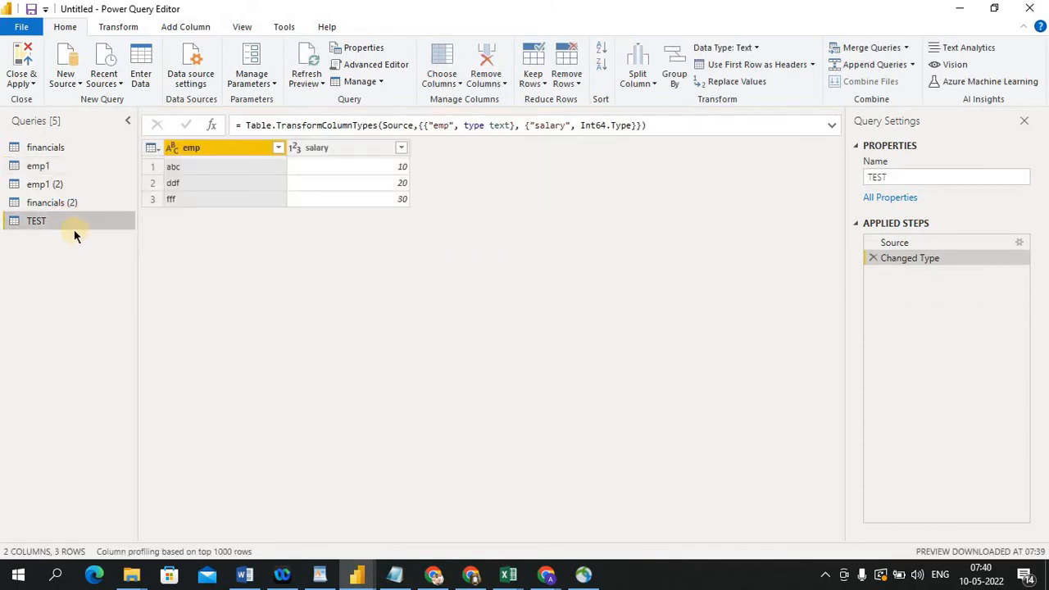
pyautogui.click(38, 168)
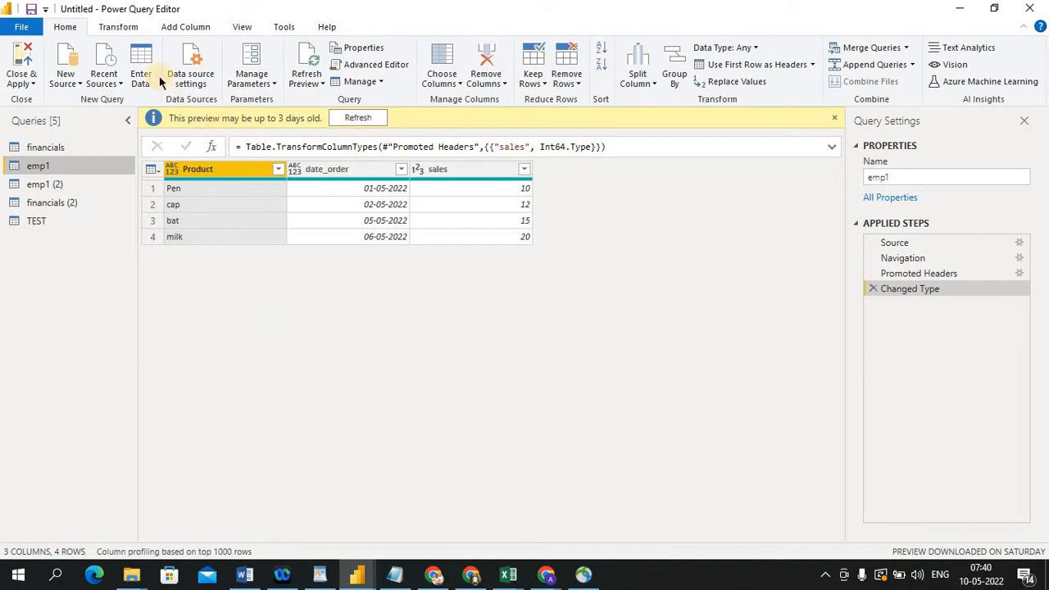
pyautogui.click(47, 221)
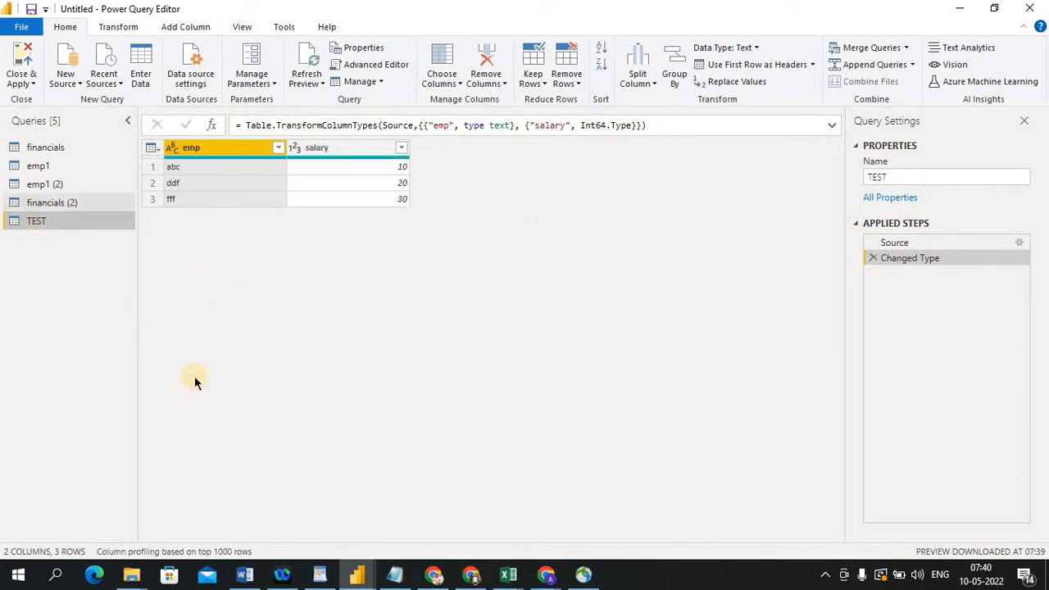
pyautogui.click(45, 167)
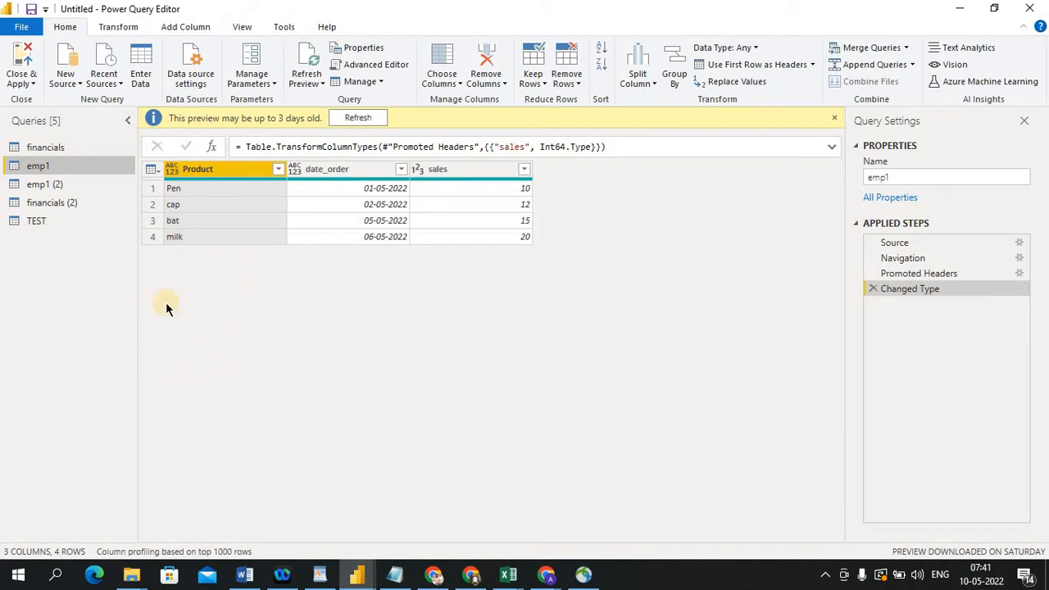
pyautogui.click(40, 222)
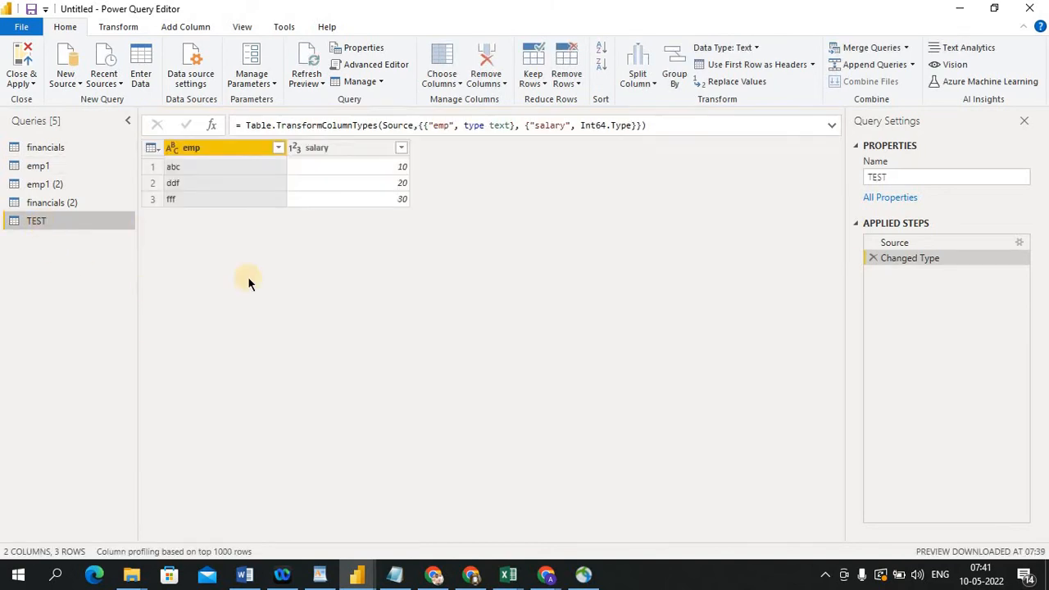
pyautogui.click(63, 201)
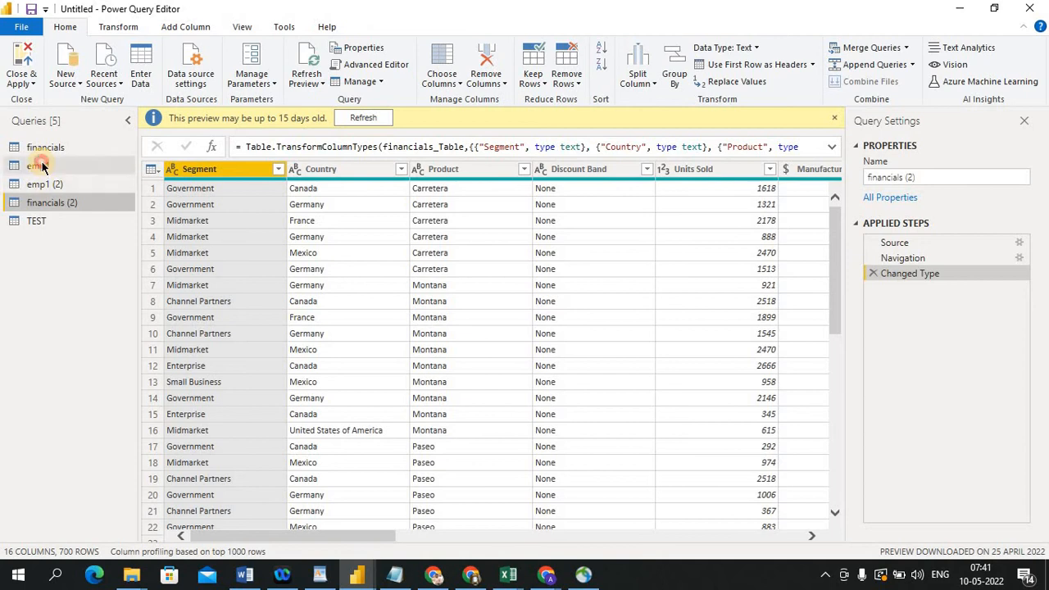
pyautogui.click(41, 166)
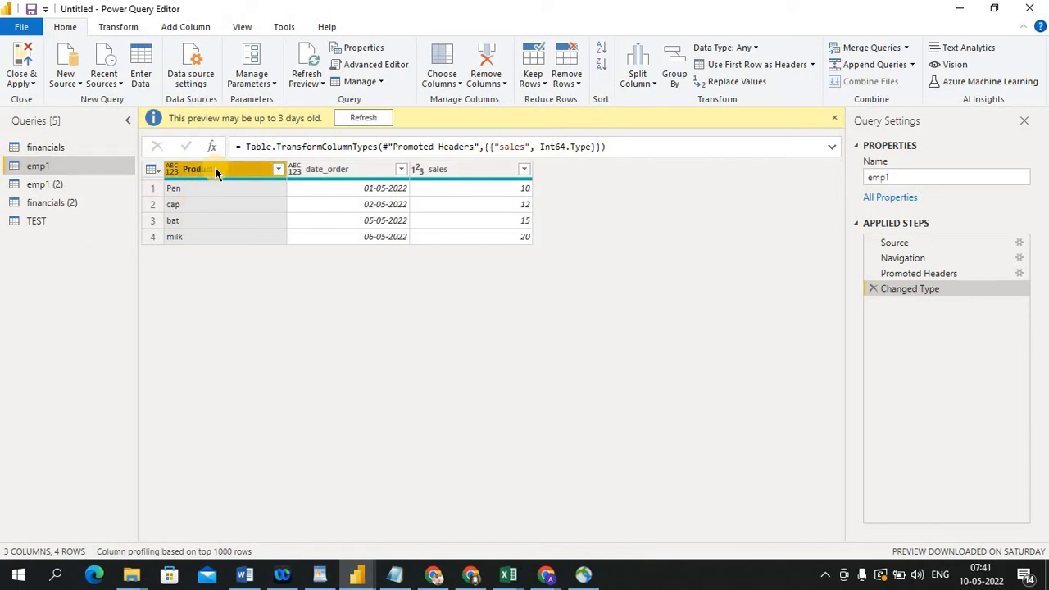
pyautogui.click(59, 221)
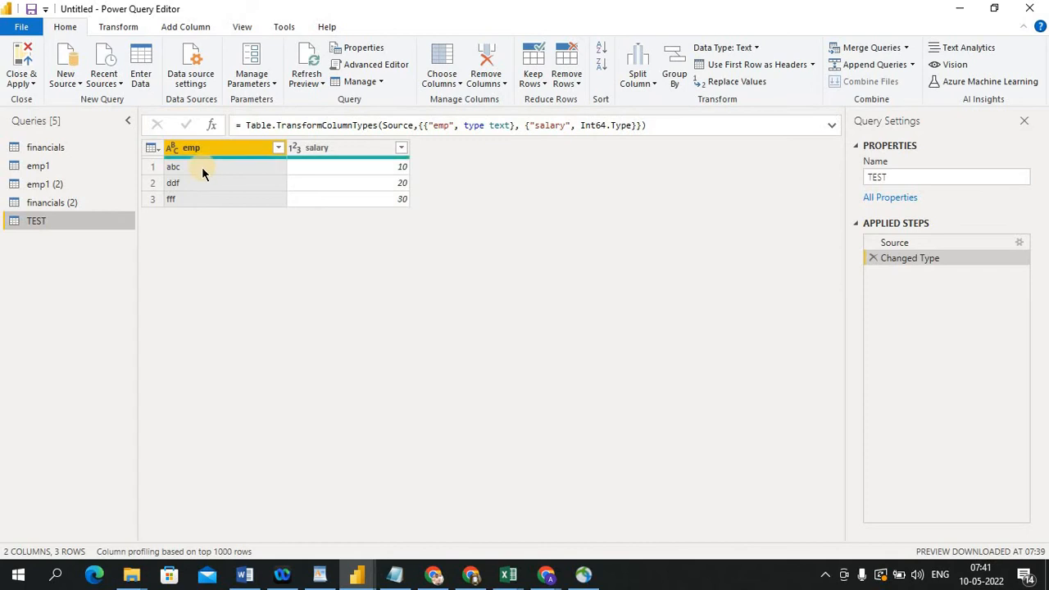
# Select cells in the TEST table's emp column and compare the table with the emp1 query again
pyautogui.click(201, 166)
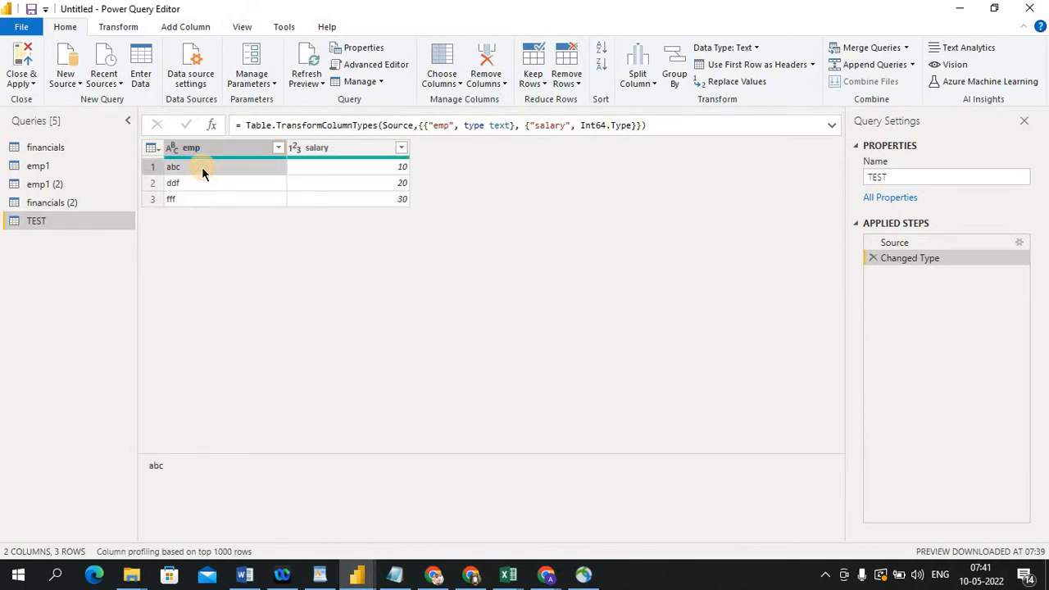
pyautogui.click(217, 166)
pyautogui.click(71, 222)
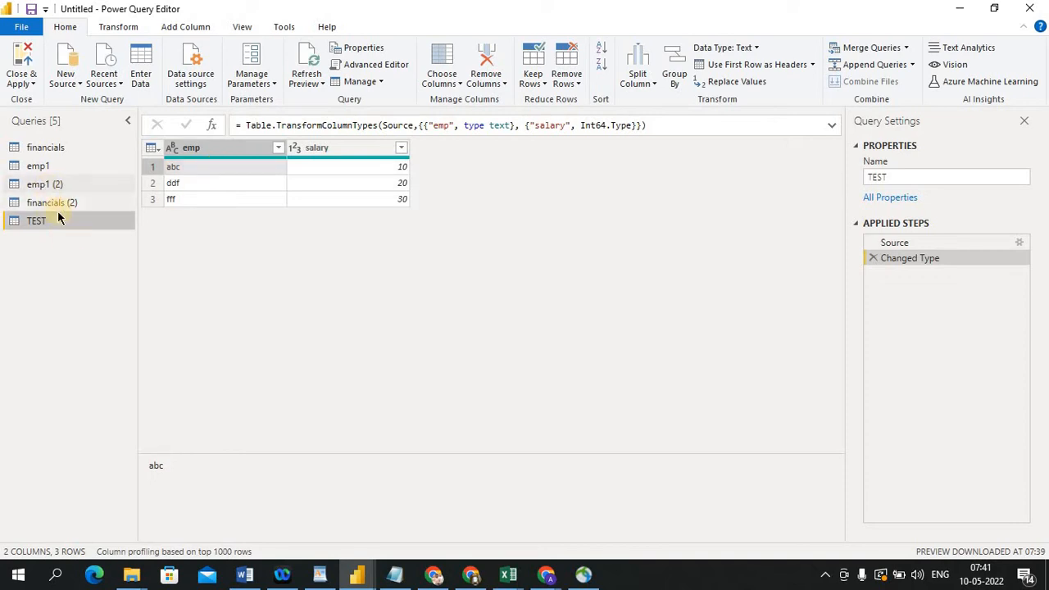
pyautogui.click(61, 164)
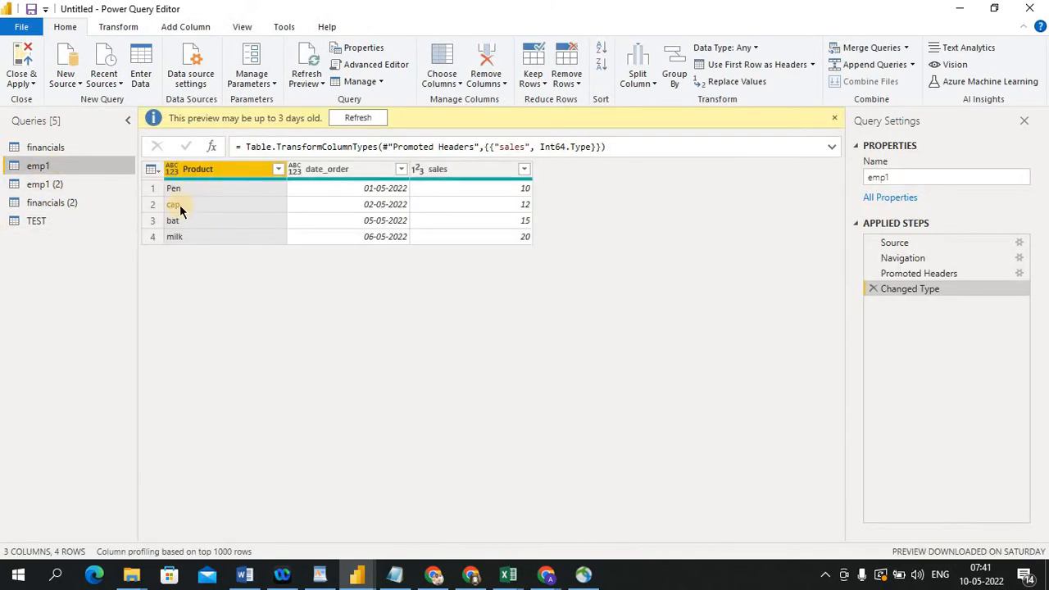
pyautogui.click(49, 218)
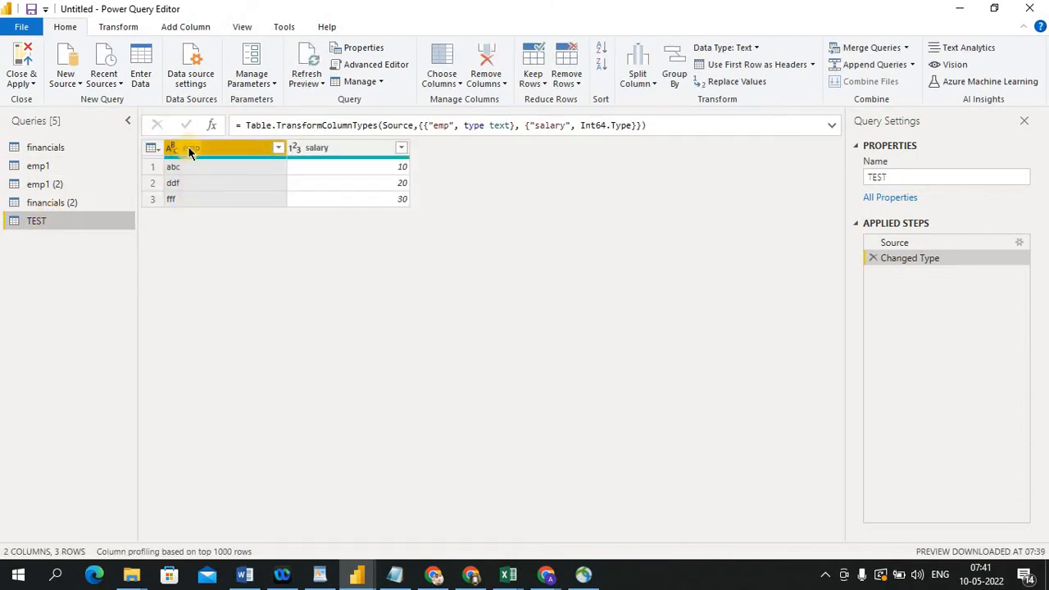
pyautogui.click(39, 172)
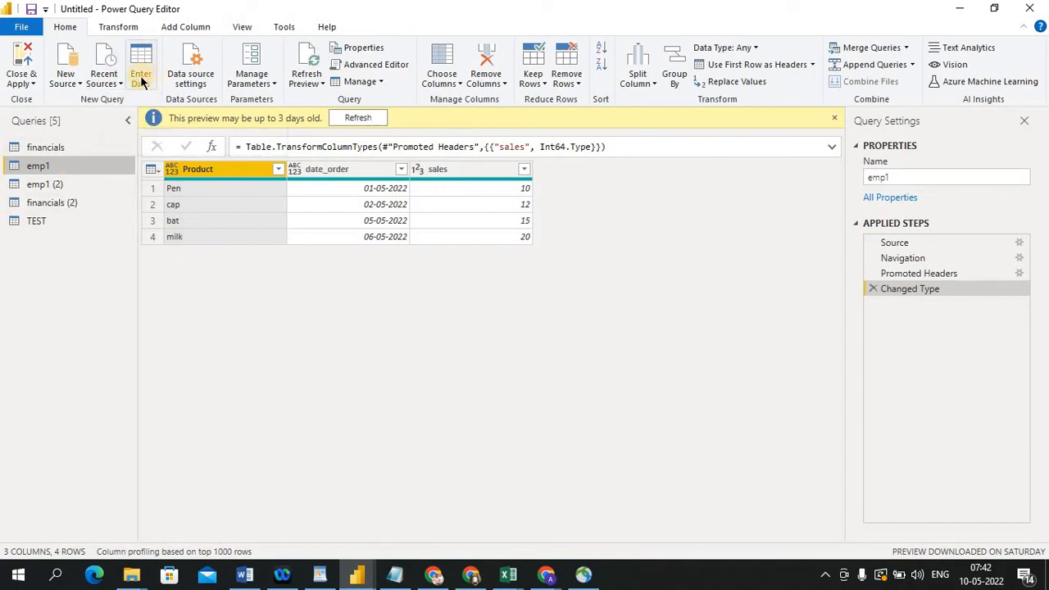
pyautogui.click(37, 223)
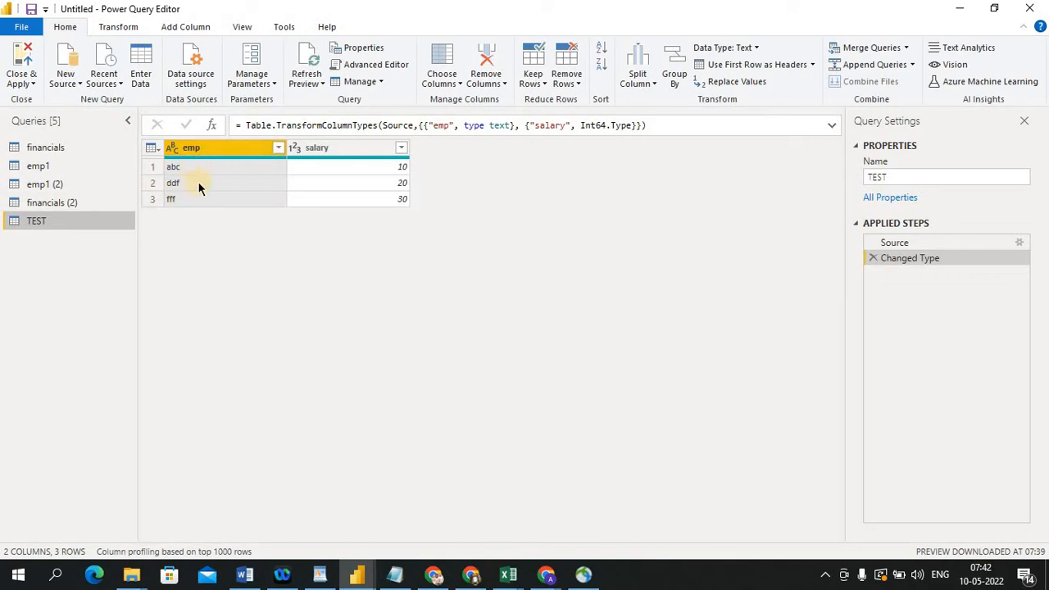
# Open the data source settings, inspect the Change Source dialog for the DOB.xlsx workbook, then cancel and close
pyautogui.click(199, 82)
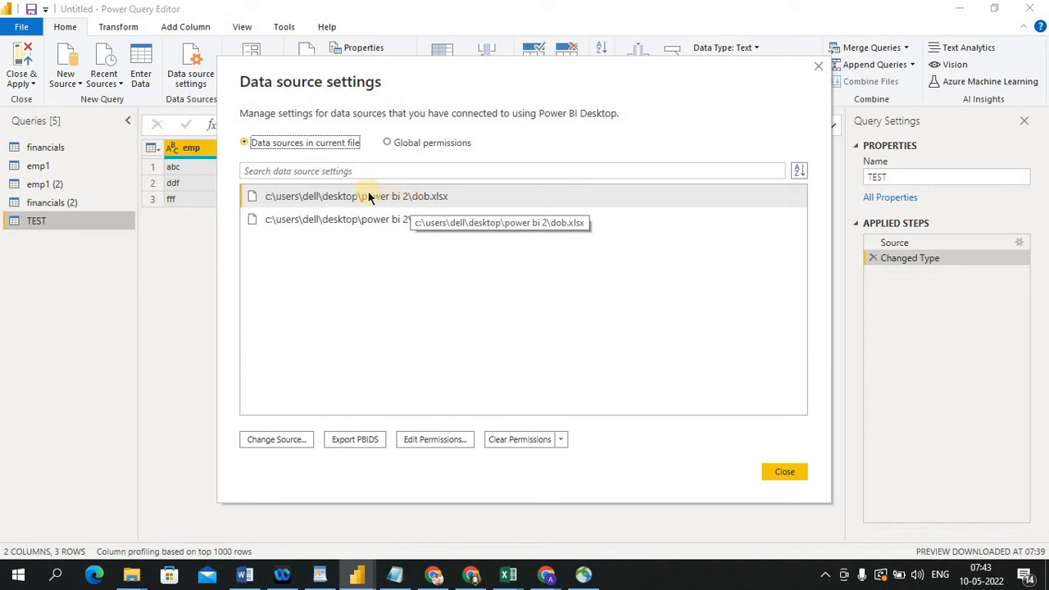
pyautogui.click(297, 440)
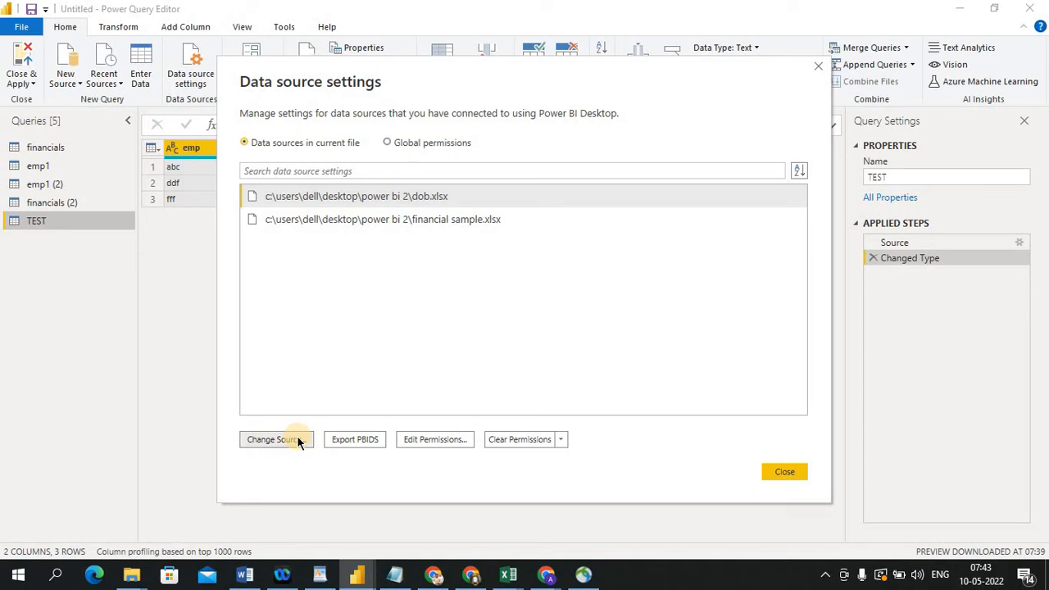
pyautogui.click(297, 439)
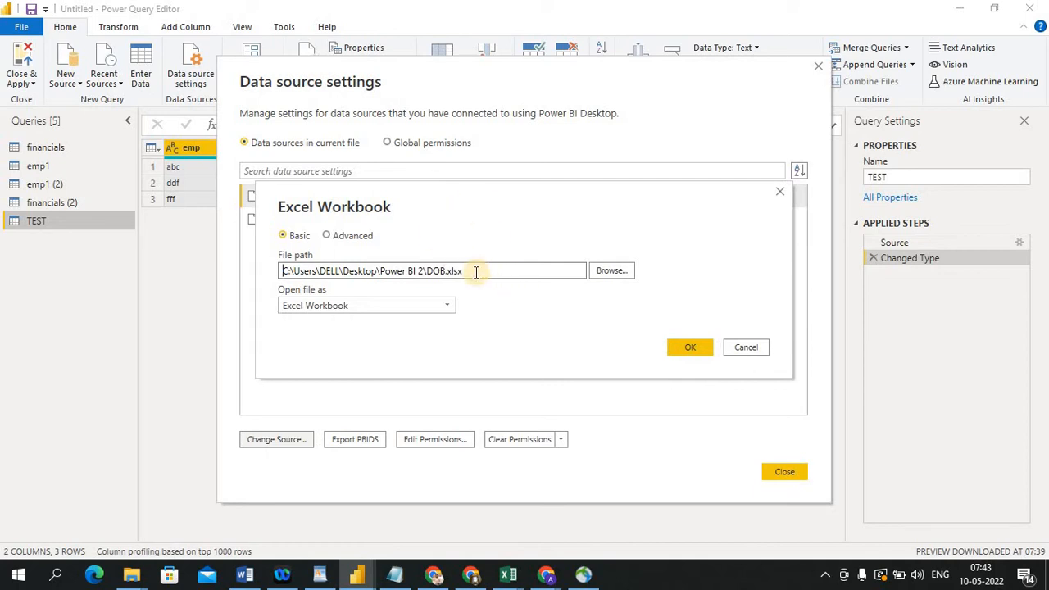
pyautogui.click(743, 348)
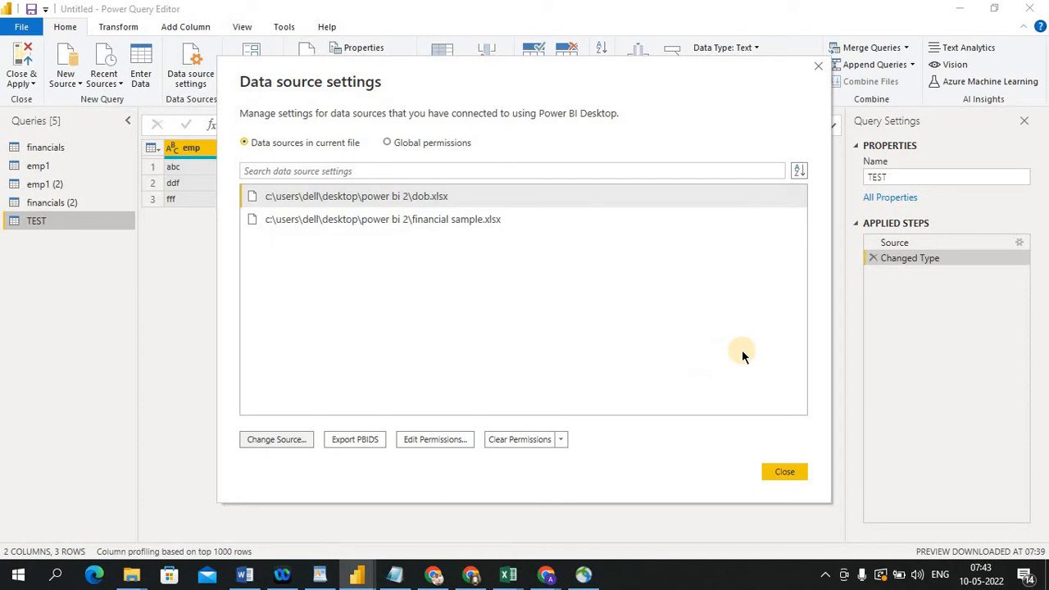
pyautogui.click(777, 474)
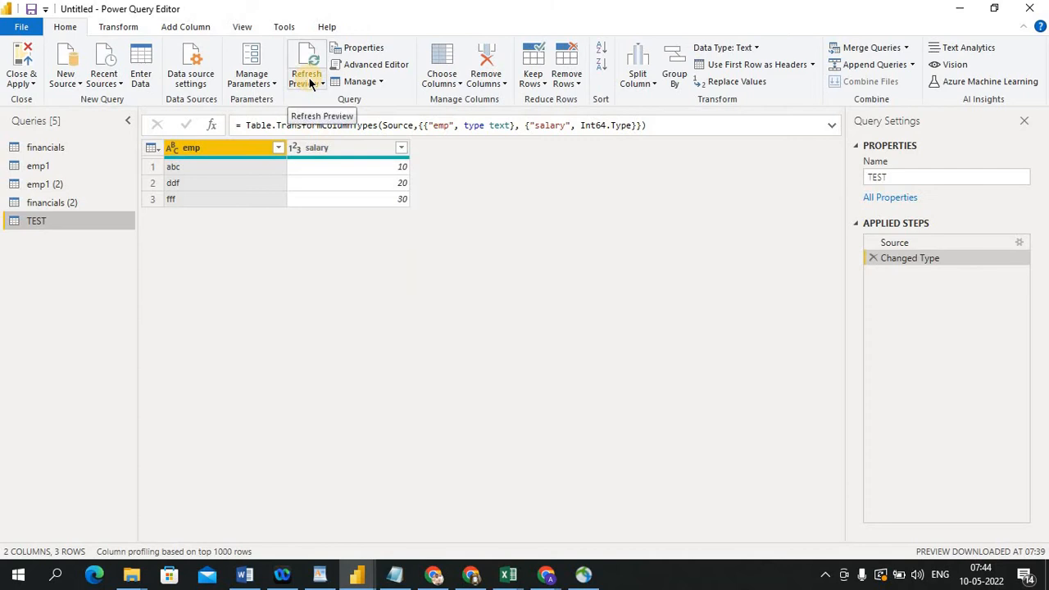
pyautogui.hotkey('alt', 'Tab')
pyautogui.hotkey('alt', 'Tab')
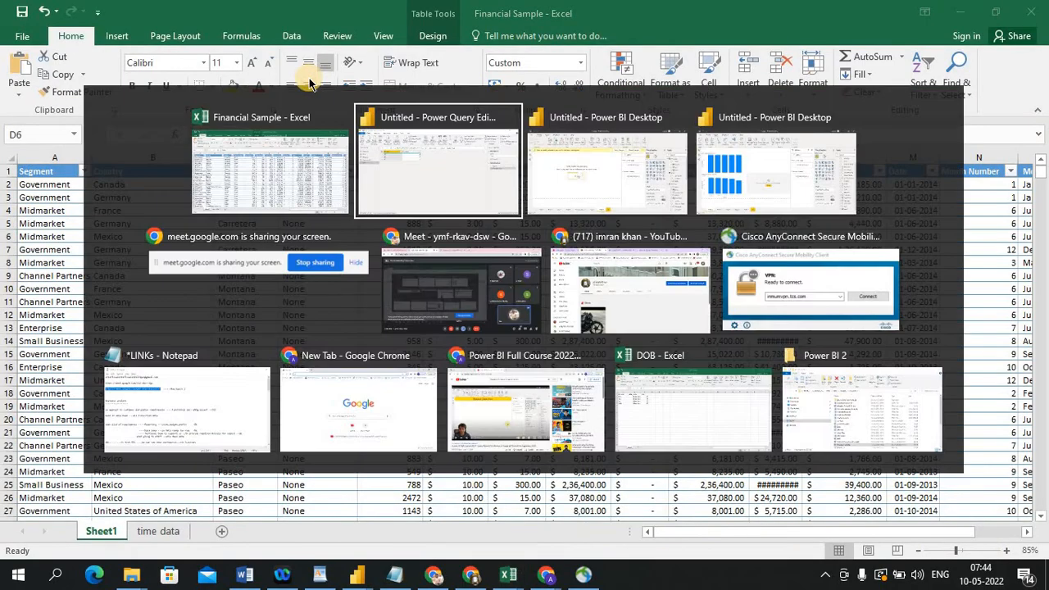
pyautogui.hotkey('alt', 'Tab')
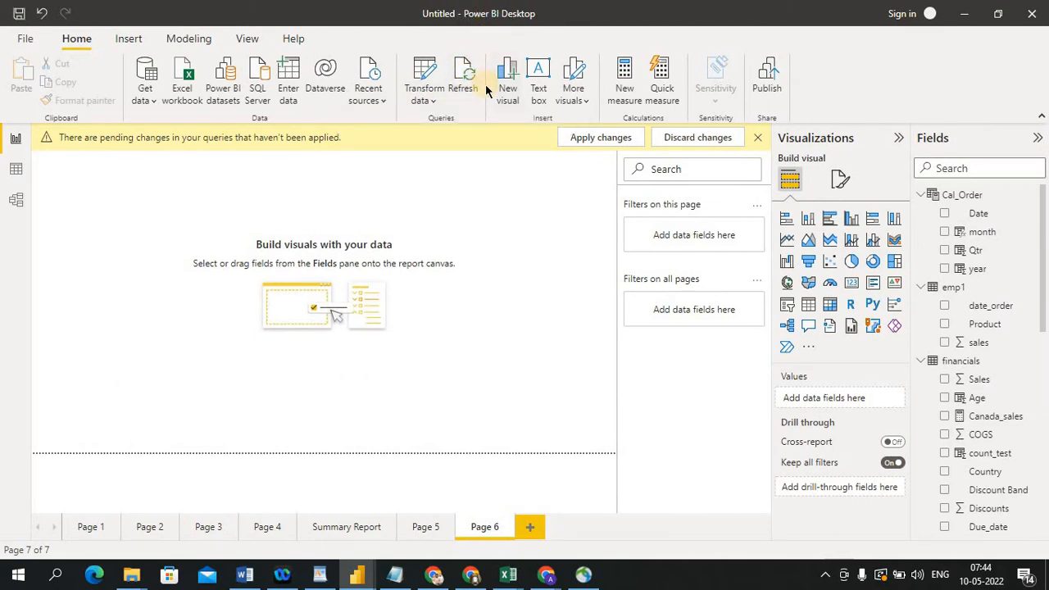
pyautogui.hotkey('alt', 'Tab')
pyautogui.hotkey('alt', 'Tab')
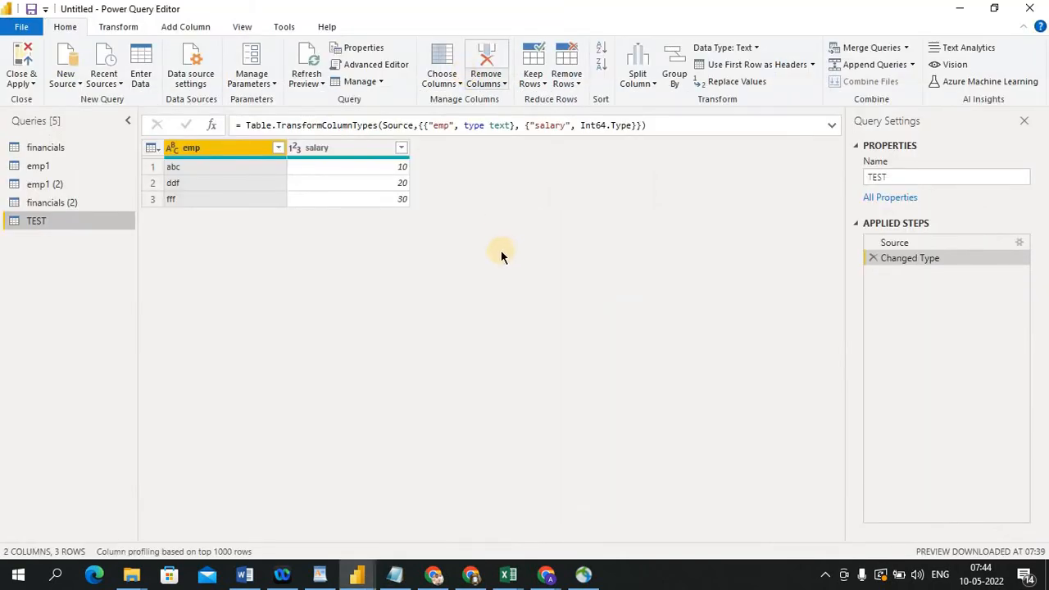
pyautogui.click(308, 82)
pyautogui.click(322, 83)
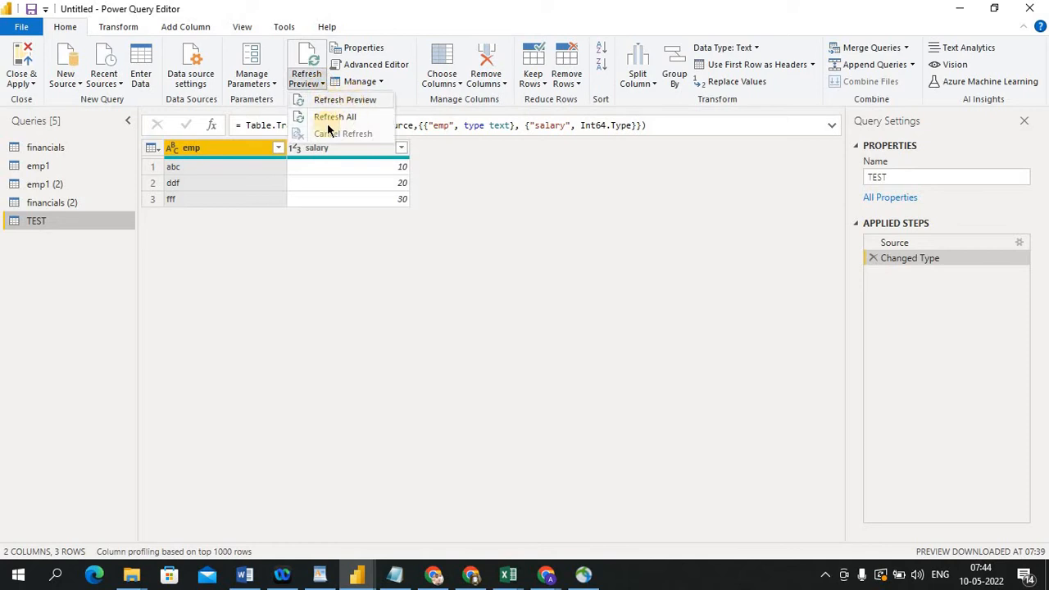
pyautogui.click(457, 220)
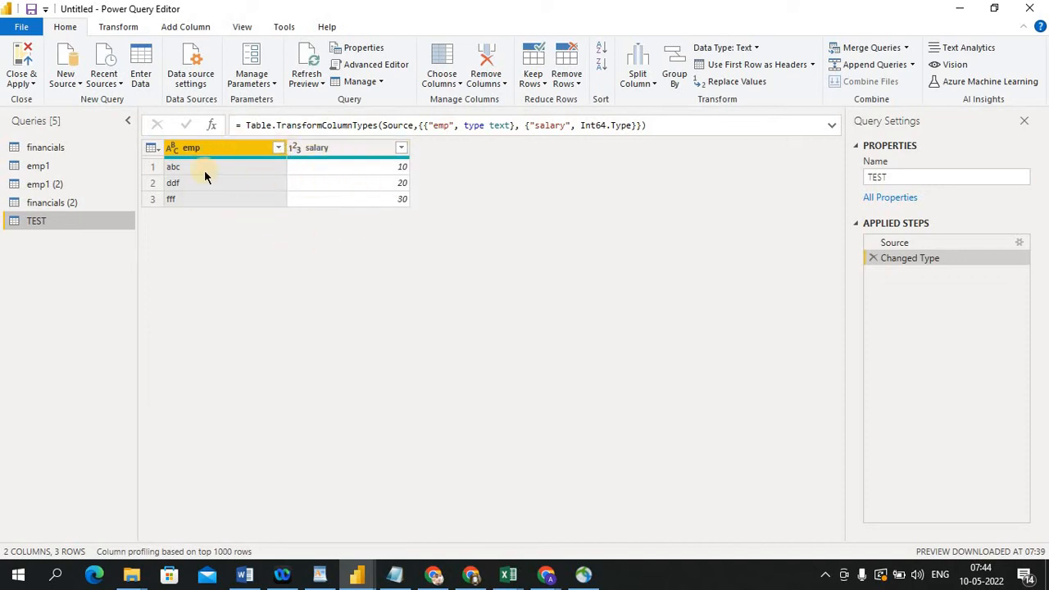
# Open the emp1 query, select a date_order cell, and switch to the DOB workbook in Excel to compare its data
pyautogui.click(50, 169)
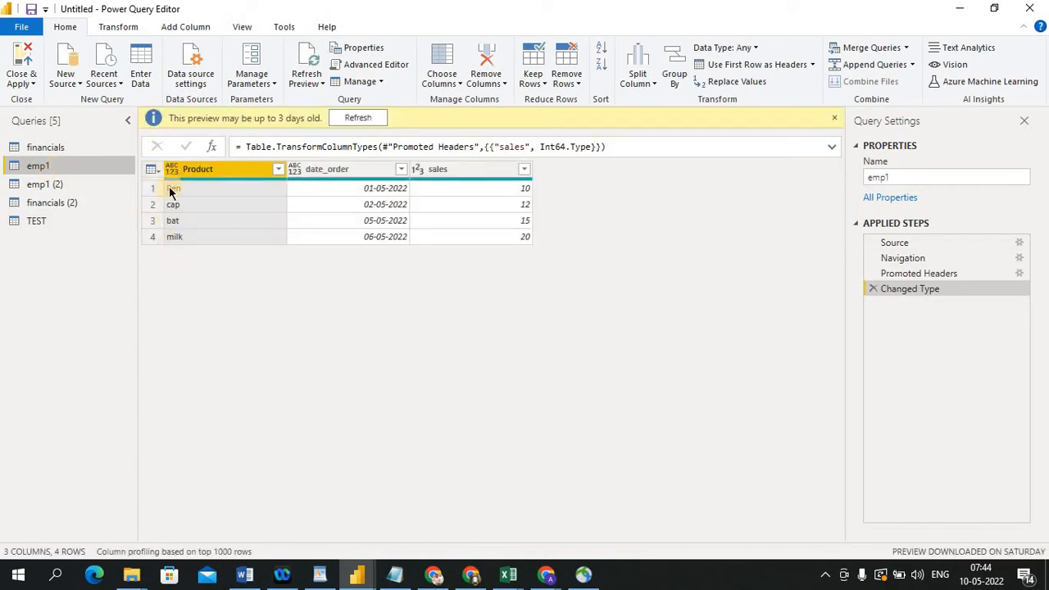
pyautogui.click(364, 204)
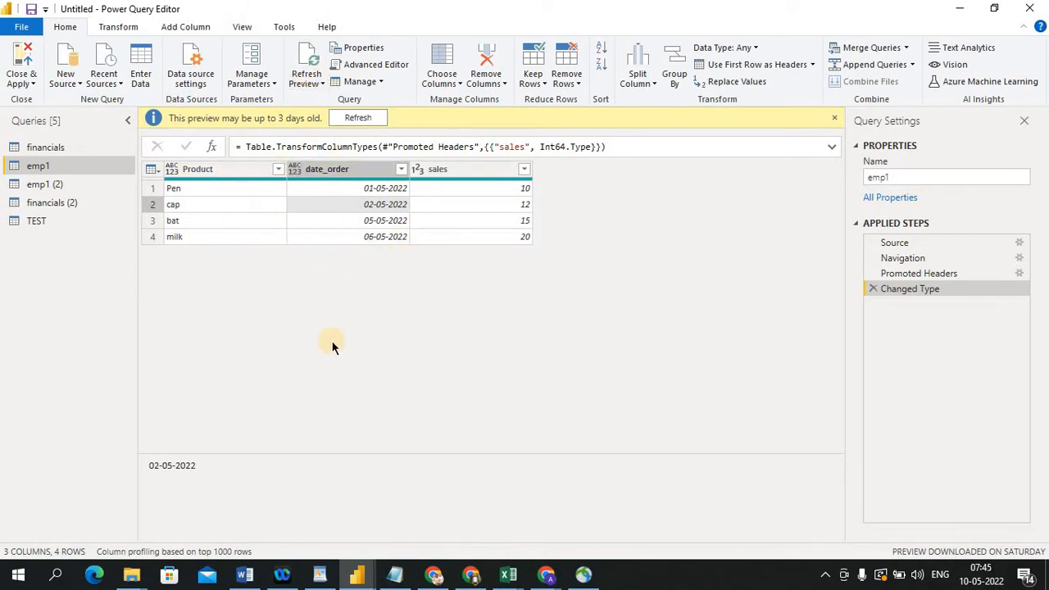
pyautogui.click(512, 578)
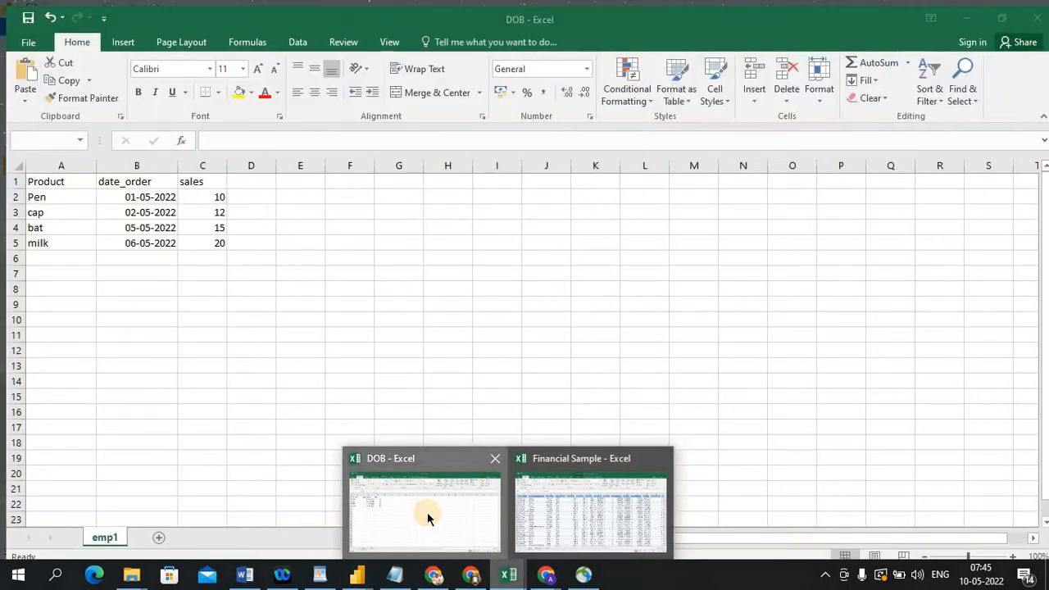
pyautogui.click(427, 512)
pyautogui.click(199, 331)
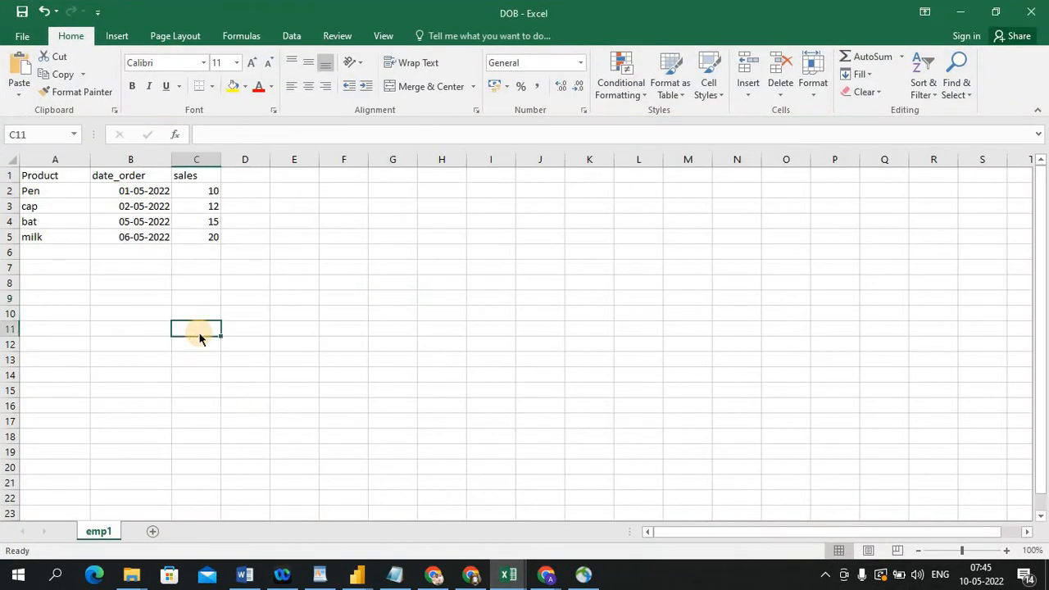
# Return to the Power Query Editor and refresh the emp1 query's preview
pyautogui.hotkey('alt', 'Tab')
pyautogui.hotkey('alt', 'Tab')
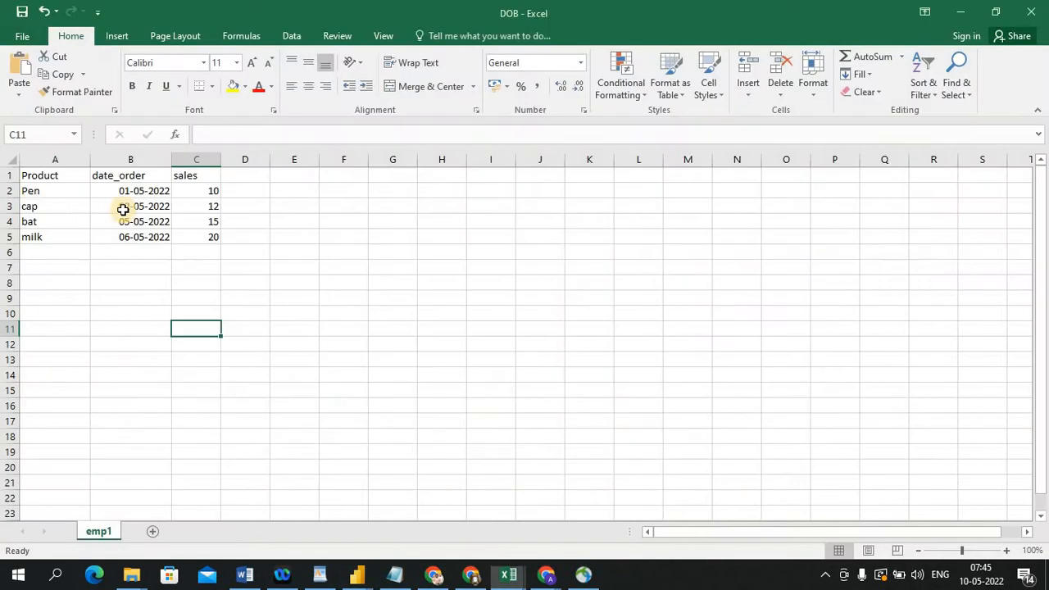
pyautogui.hotkey('alt', 'Tab')
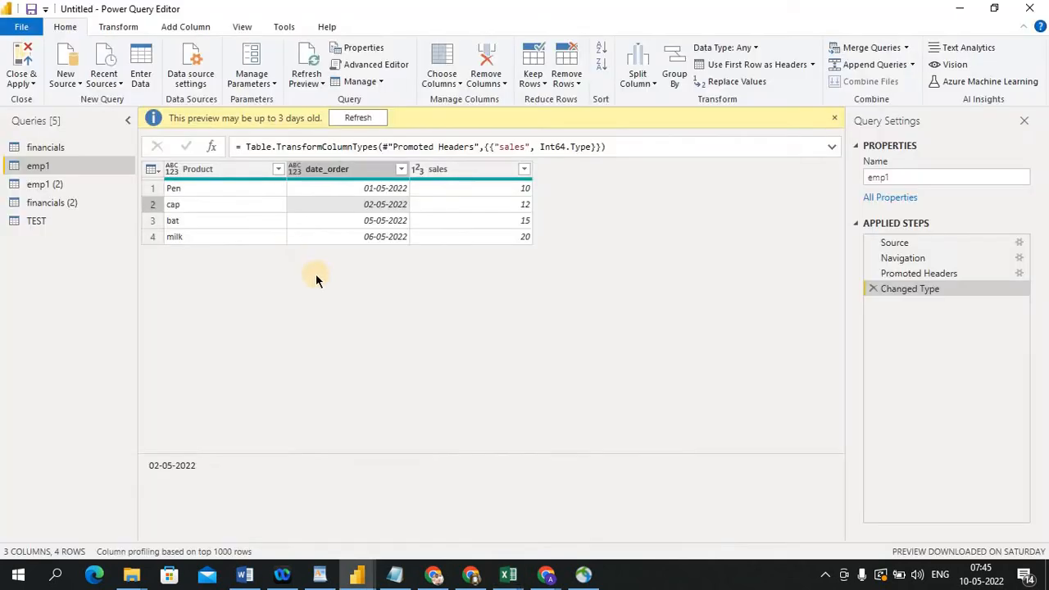
pyautogui.click(321, 82)
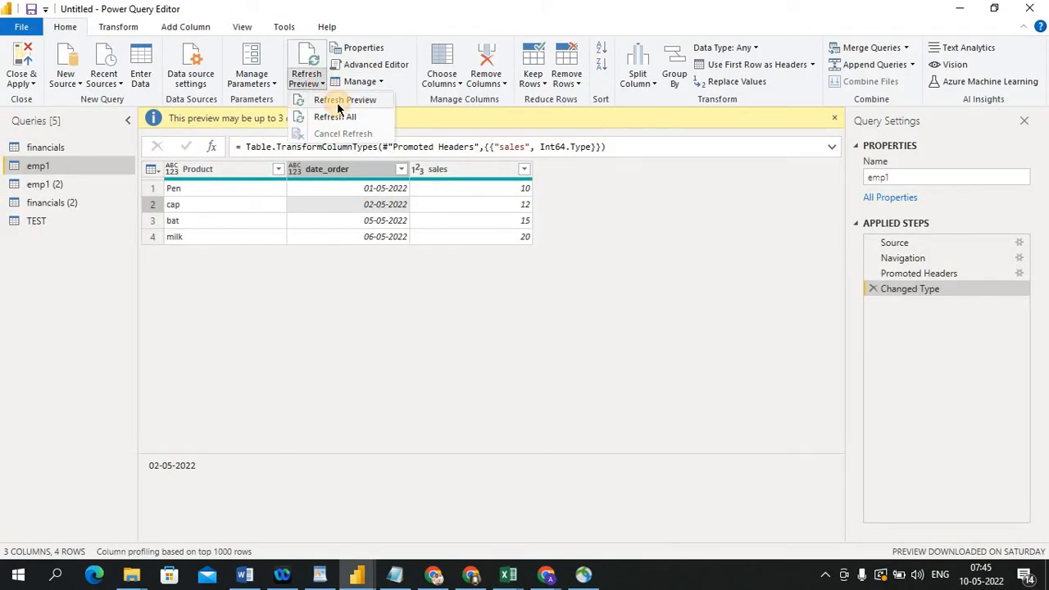
pyautogui.click(337, 102)
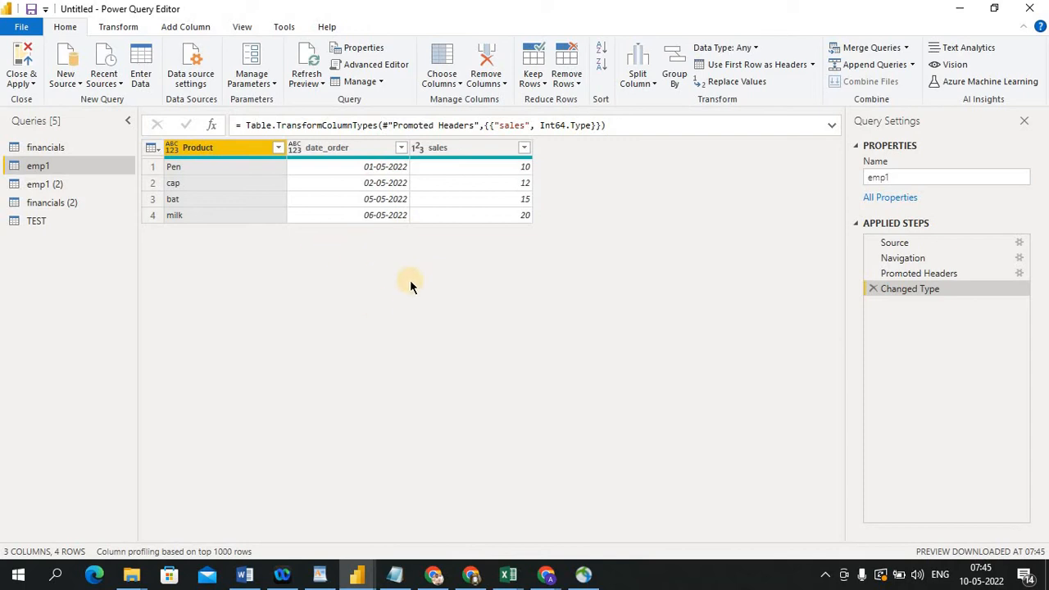
# Add a row to the DOB workbook with Product test, date_order 01/02/2022 and sales 20
pyautogui.hotkey('alt', 'Tab')
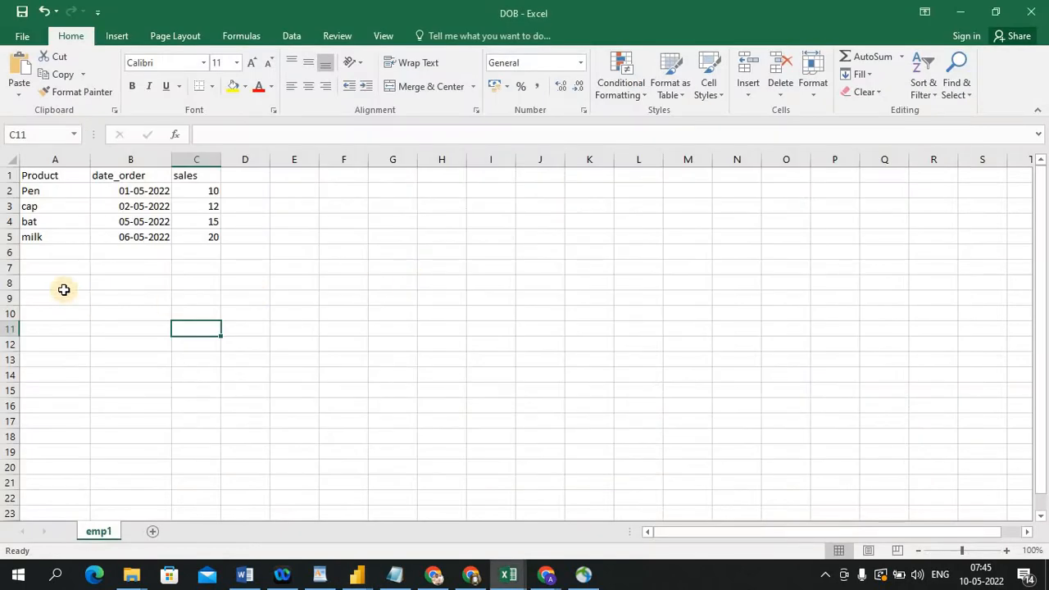
pyautogui.click(58, 254)
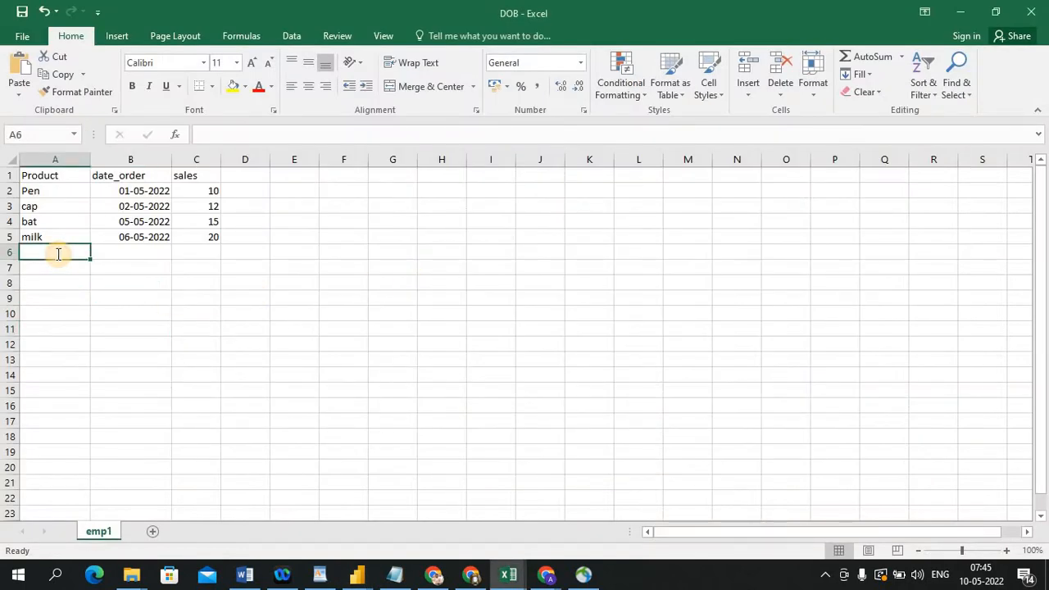
pyautogui.write('test')
pyautogui.press('Tab')
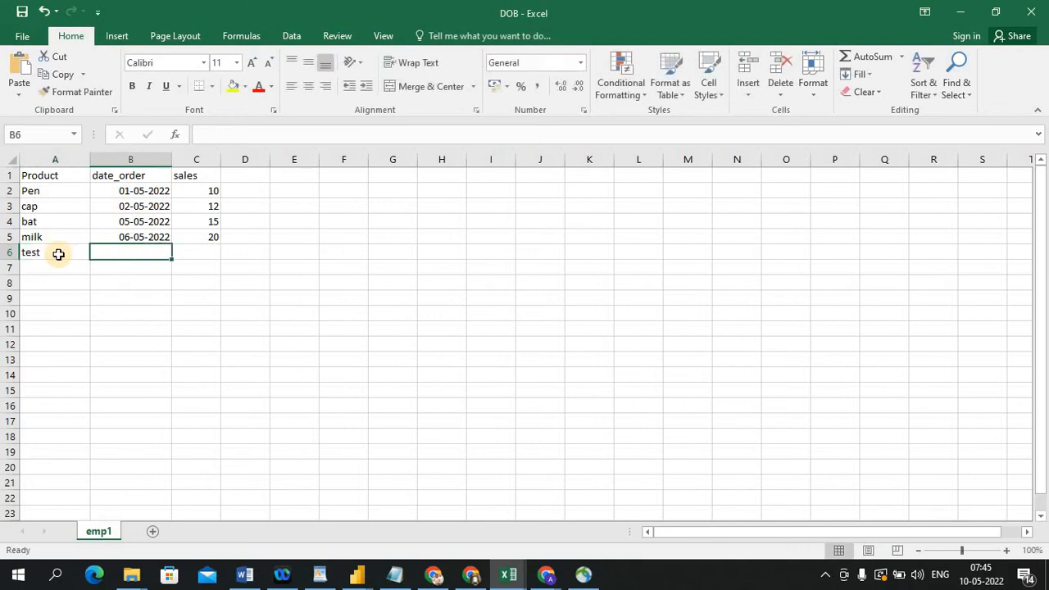
pyautogui.write('0/')
pyautogui.write('/2022')
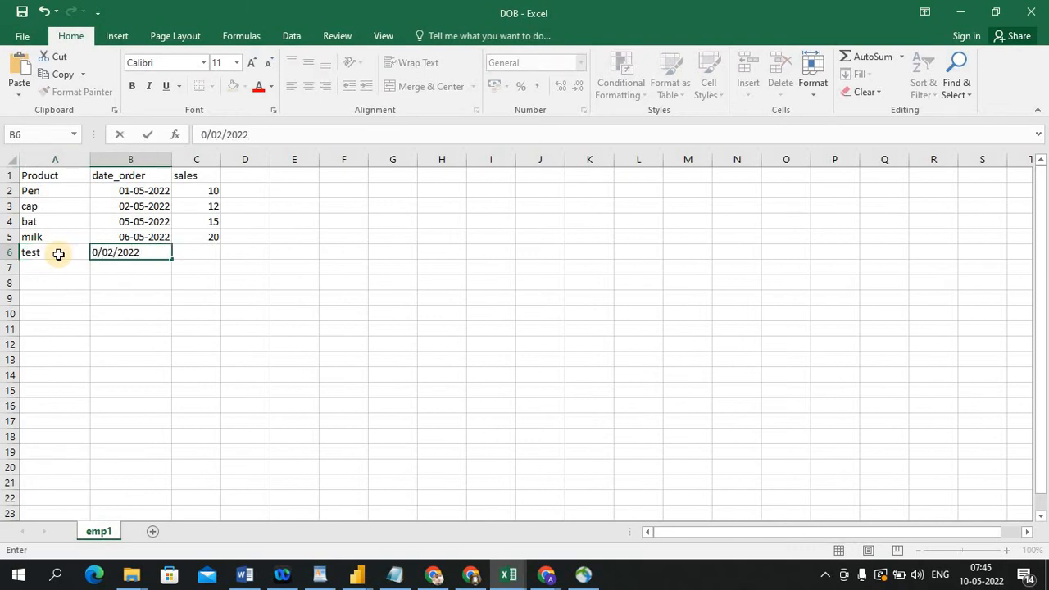
pyautogui.press('Tab')
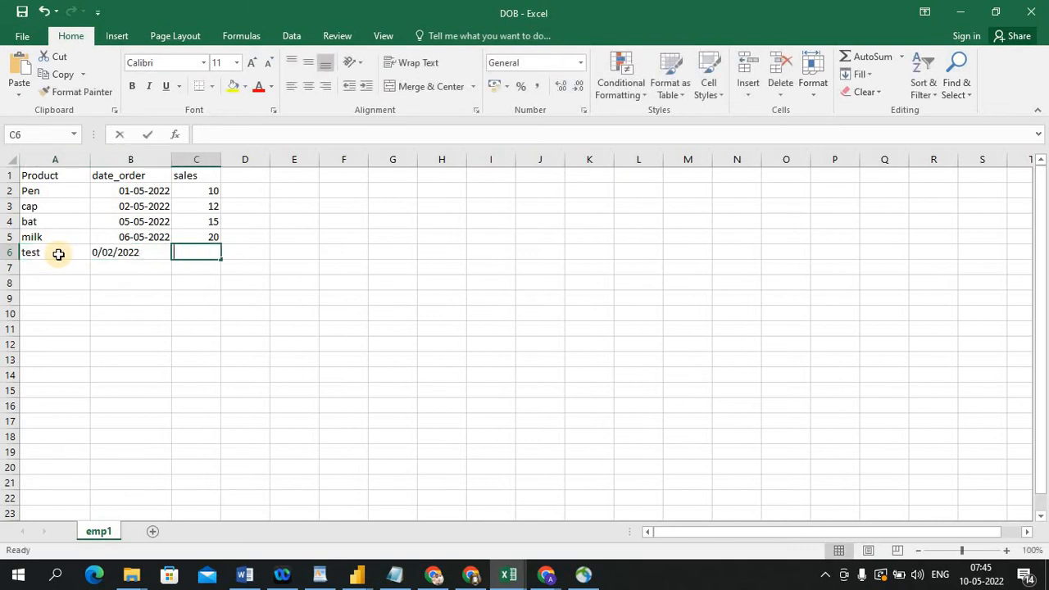
pyautogui.write('20')
pyautogui.click(177, 359)
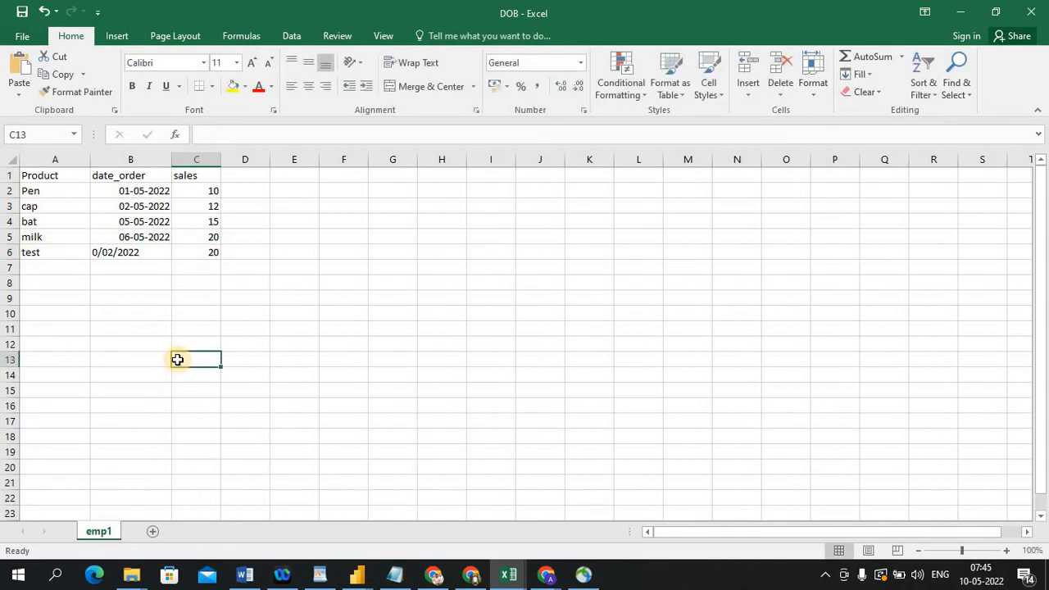
pyautogui.doubleClick(100, 252)
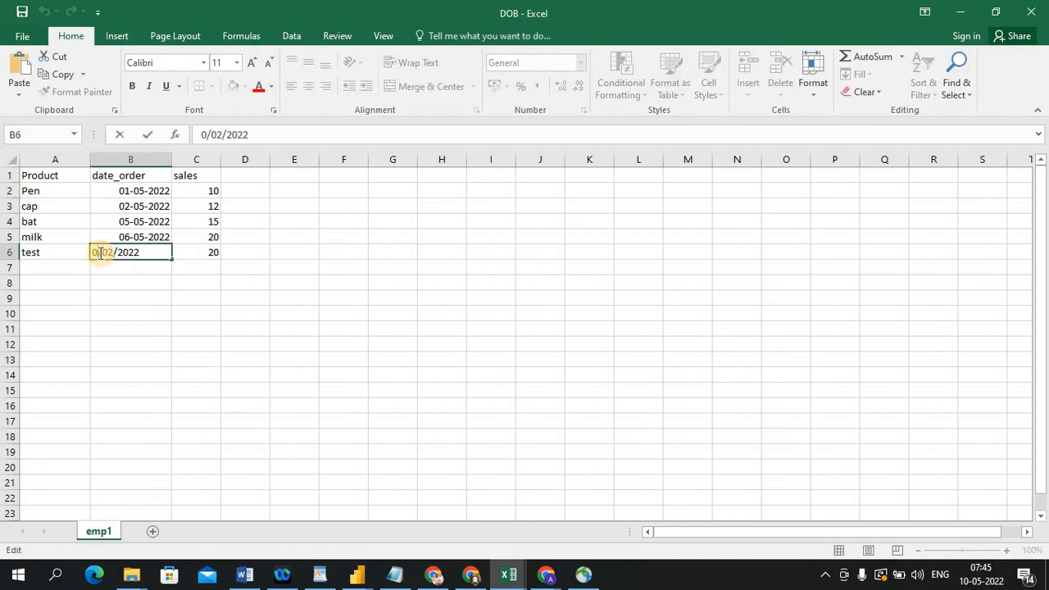
pyautogui.write('1')
pyautogui.click(203, 293)
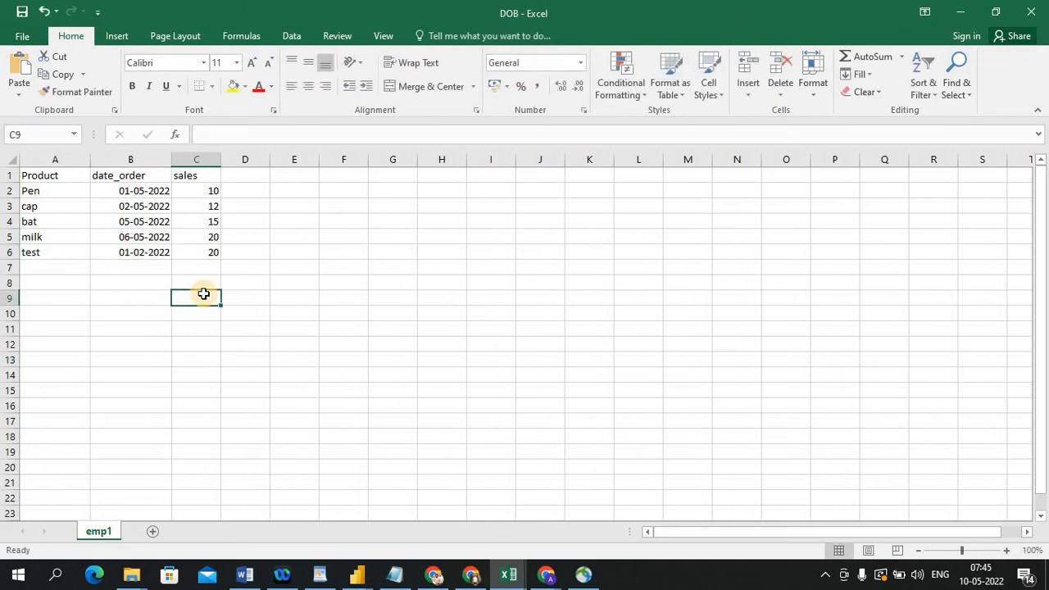
# Return to the Power Query Editor, refresh the emp1 preview, then refresh all queries
pyautogui.hotkey('alt', 'Tab')
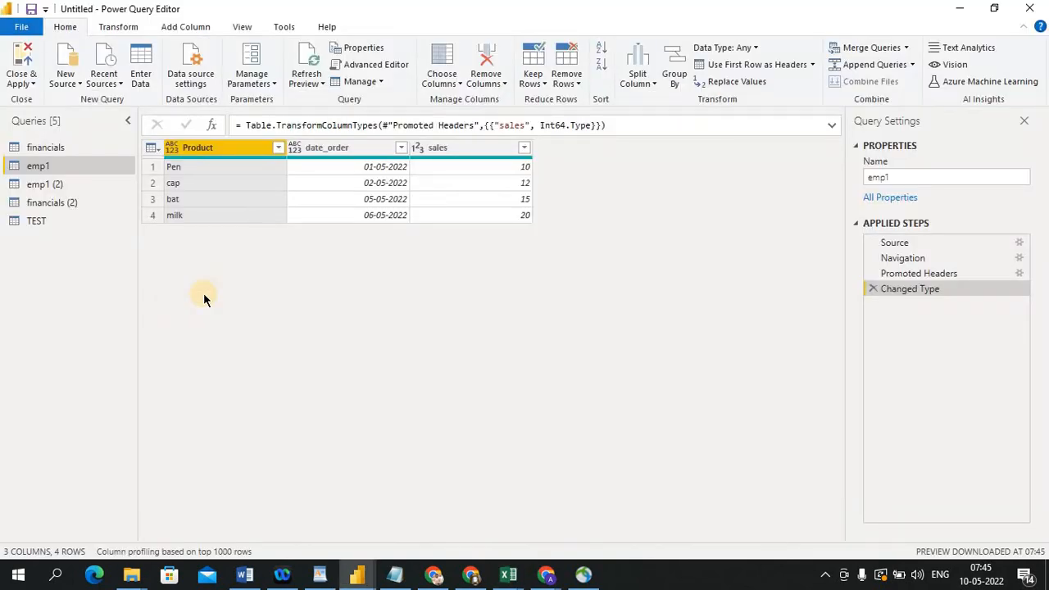
pyautogui.click(307, 82)
pyautogui.click(322, 101)
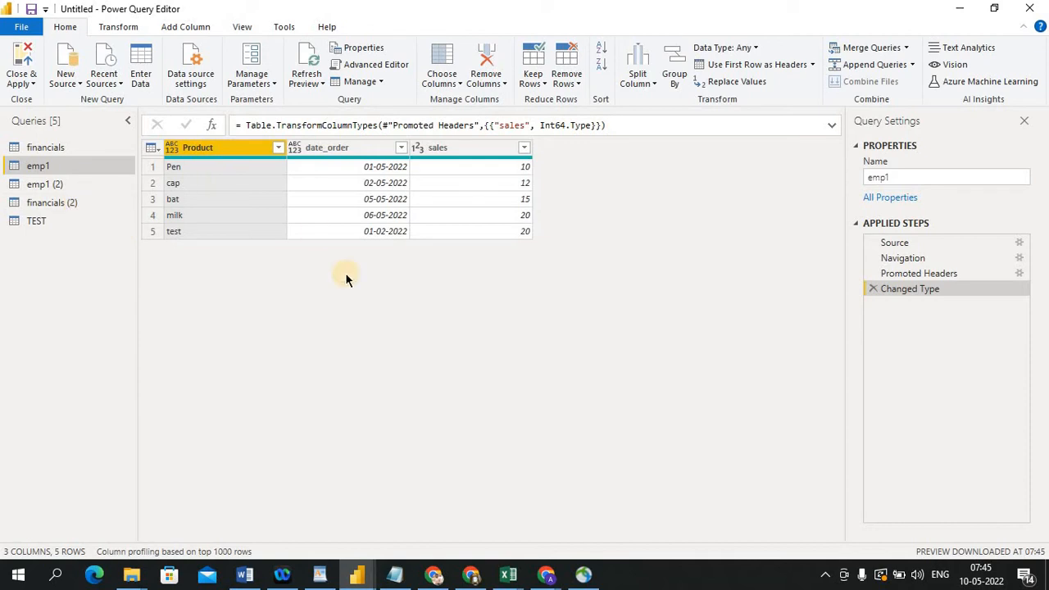
pyautogui.click(309, 80)
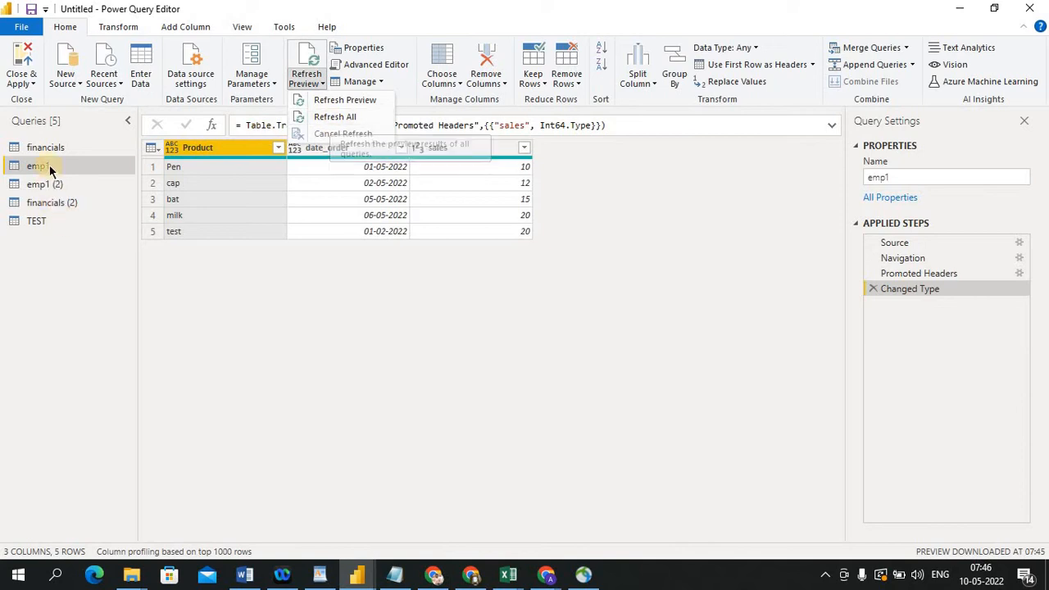
pyautogui.click(352, 119)
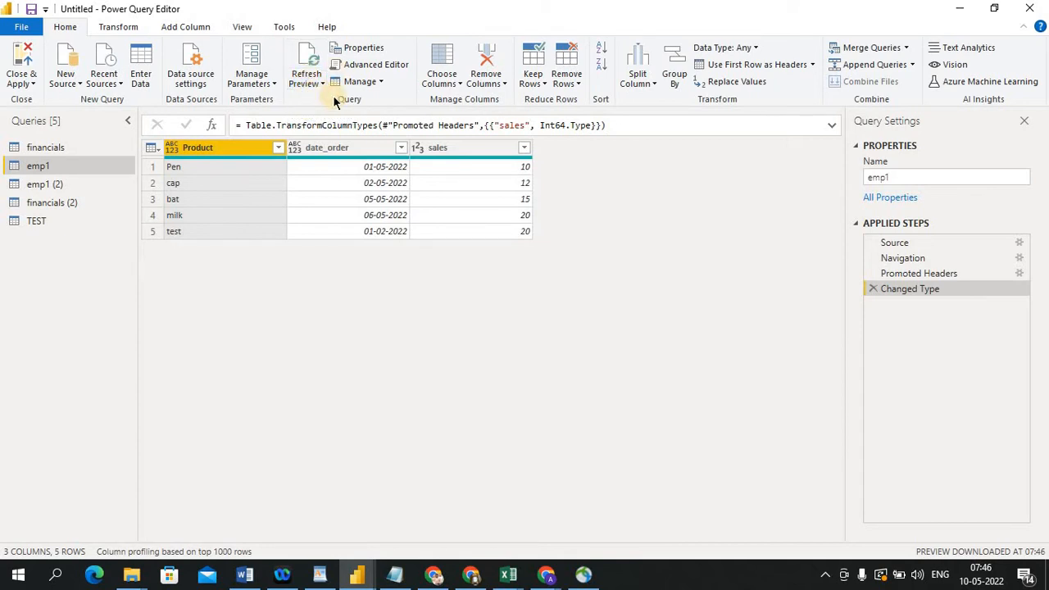
# Open the emp1 query's properties and cancel the dialog
pyautogui.click(369, 52)
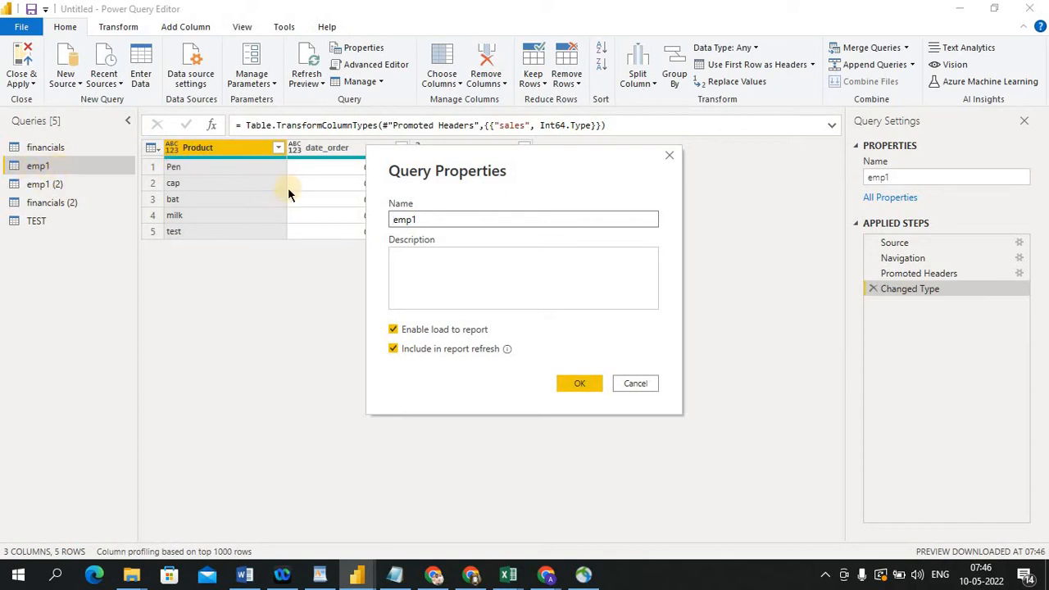
pyautogui.click(637, 381)
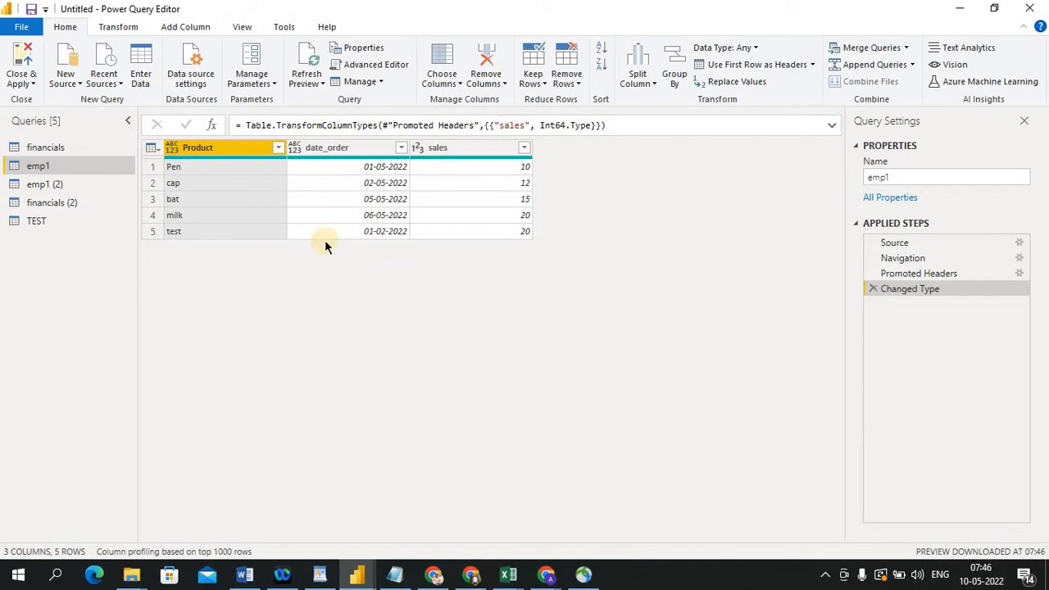
# Open the financials query's properties and enter the description "The tables data belongs to sales details"
pyautogui.click(68, 148)
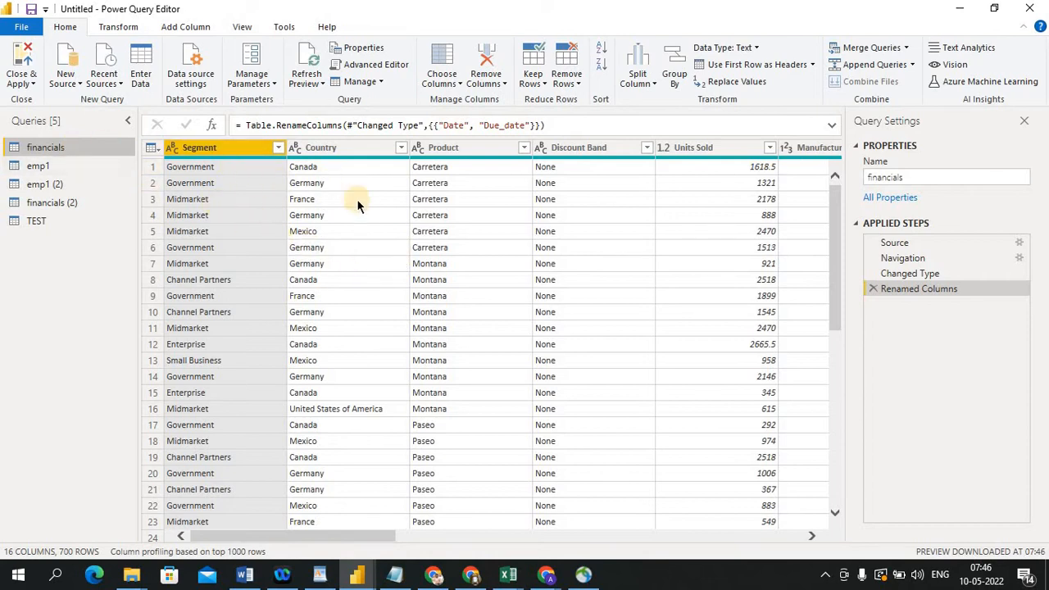
pyautogui.click(363, 51)
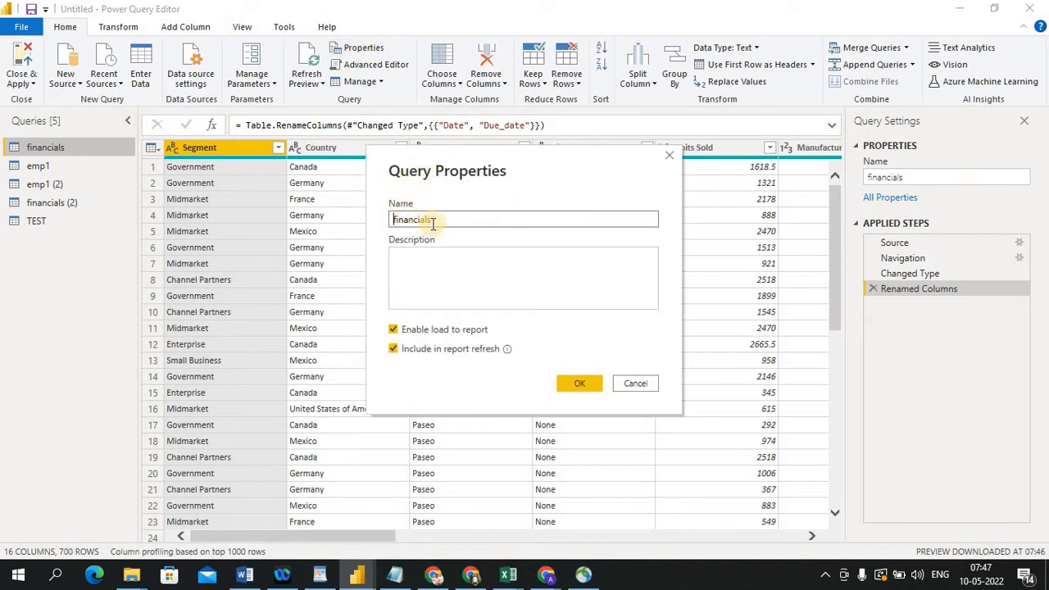
pyautogui.click(428, 263)
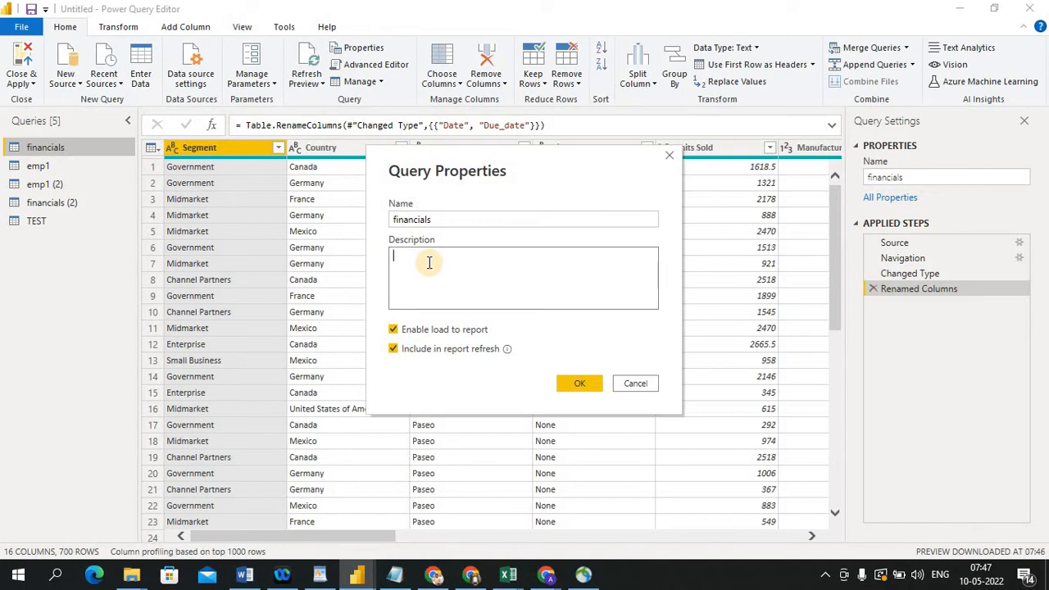
pyautogui.write('The table data belongs to sale')
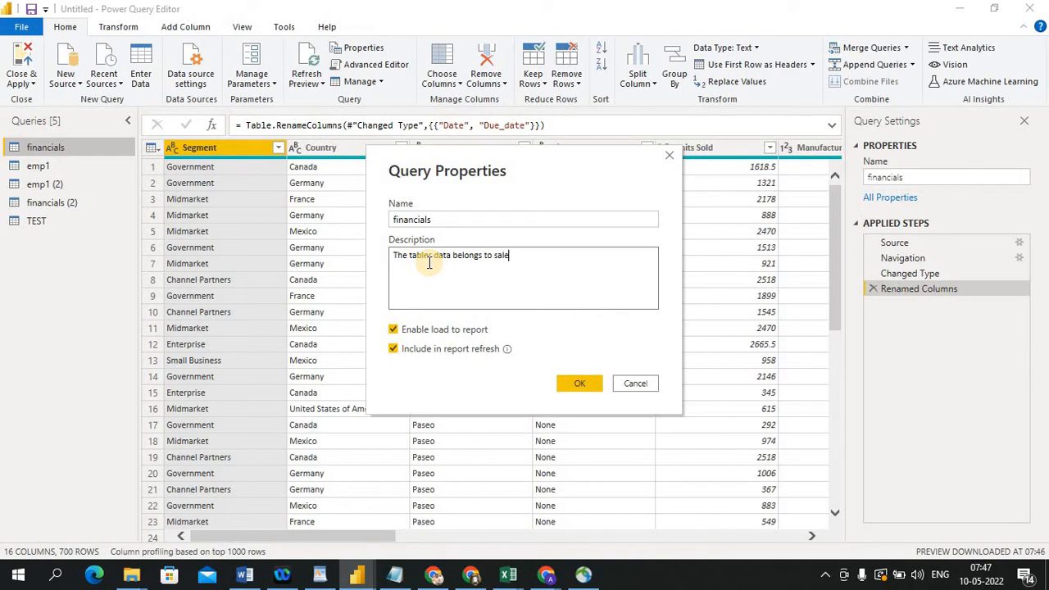
pyautogui.write('s dealils')
pyautogui.press('BackSpace')
pyautogui.press('BackSpace')
pyautogui.press('BackSpace')
pyautogui.write('ils')
# Toggle the Enable load to report and Include in report refresh options off and back on, then confirm the query properties
pyautogui.click(394, 330)
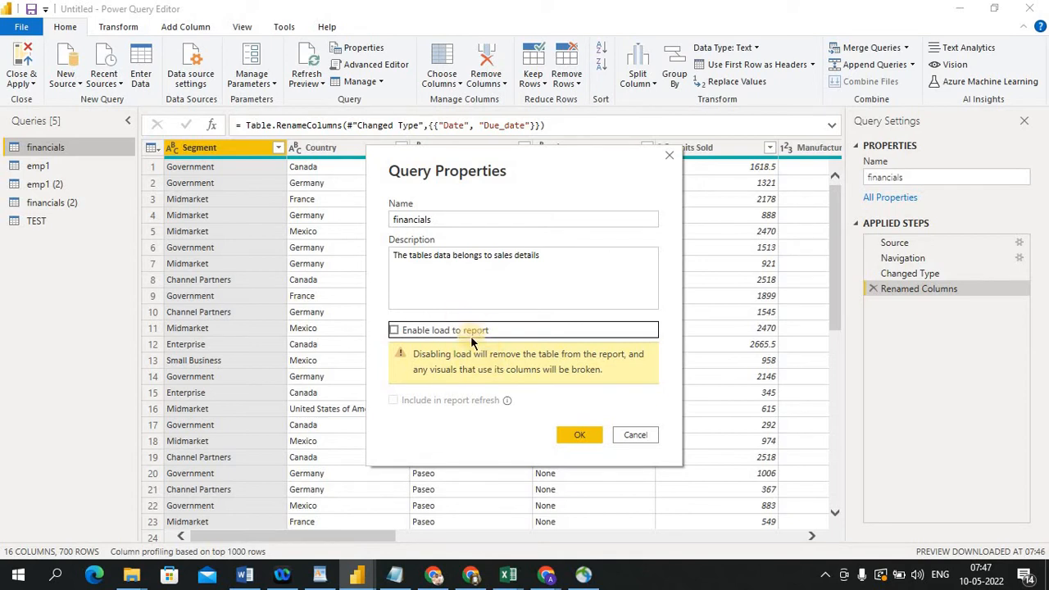
pyautogui.click(394, 331)
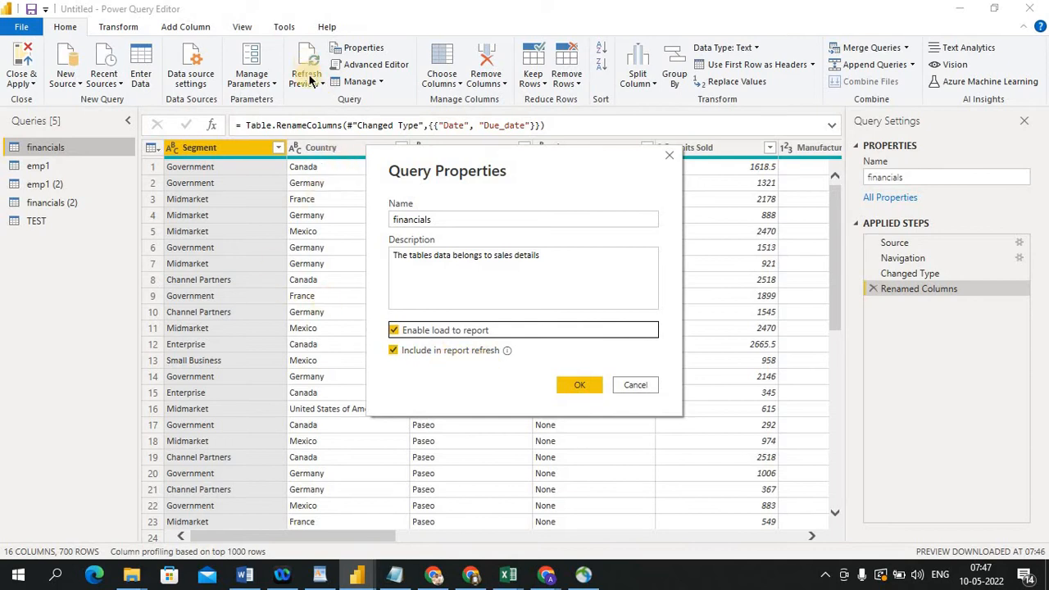
pyautogui.click(488, 383)
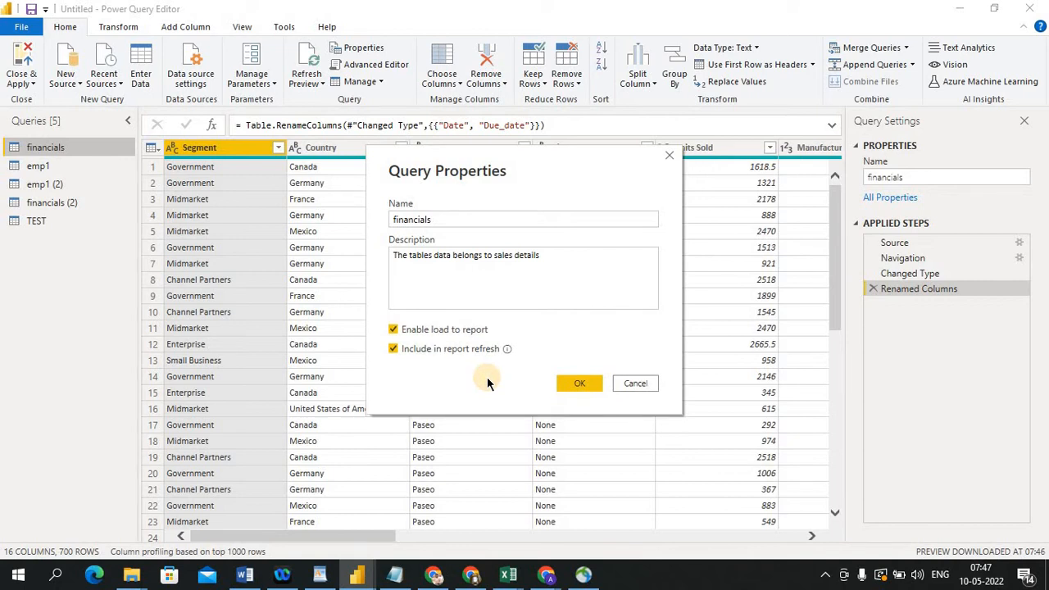
pyautogui.click(393, 351)
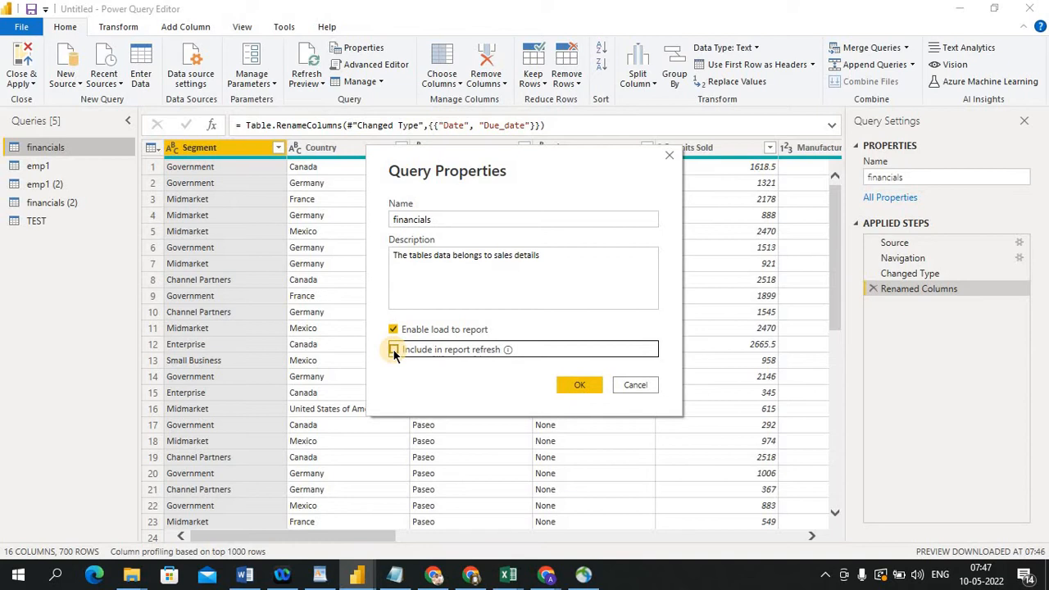
pyautogui.moveTo(507, 351)
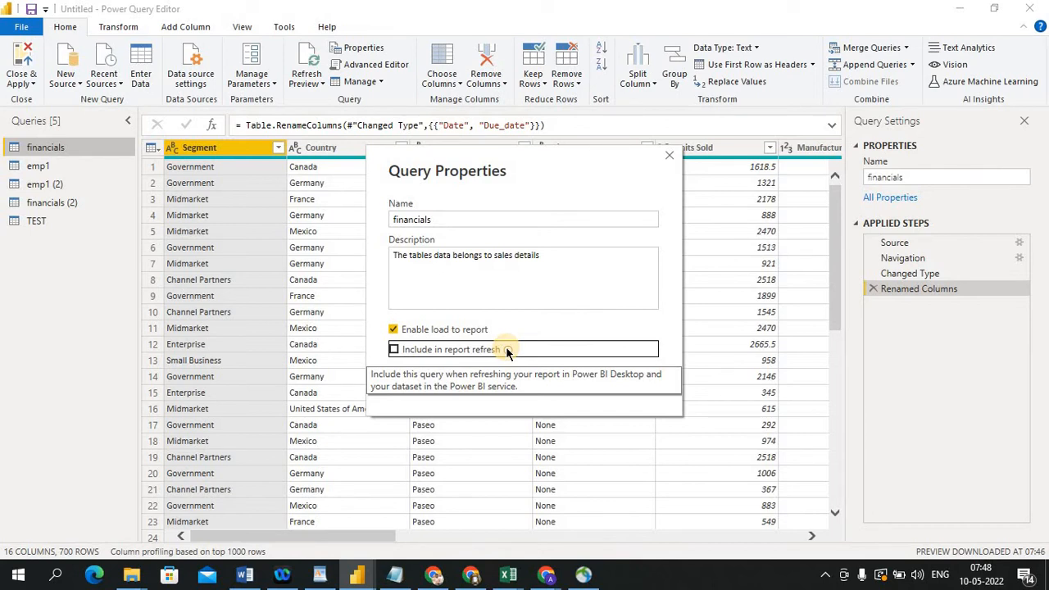
pyautogui.click(393, 350)
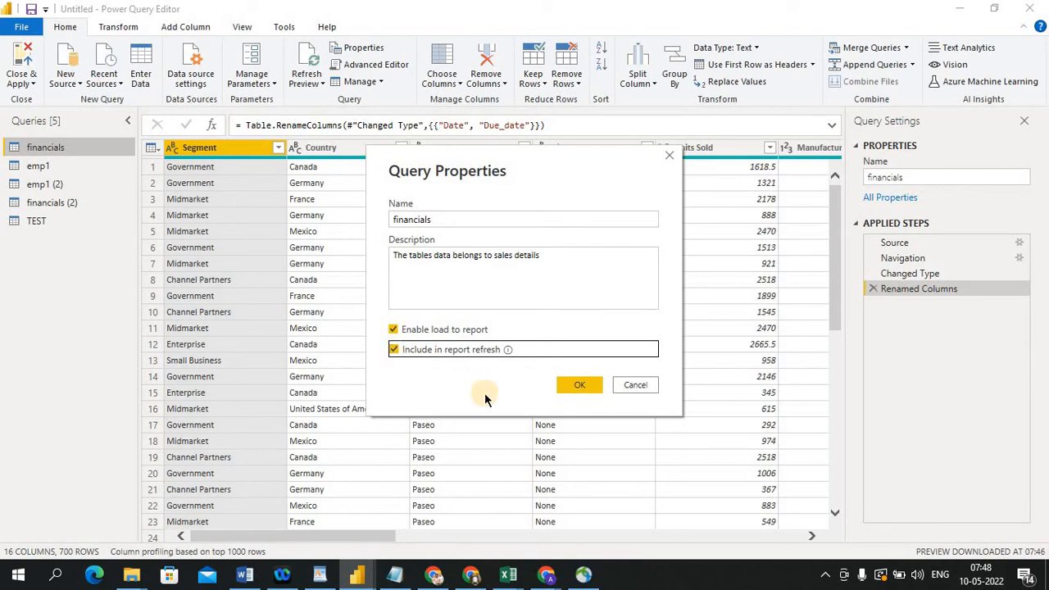
pyautogui.click(579, 384)
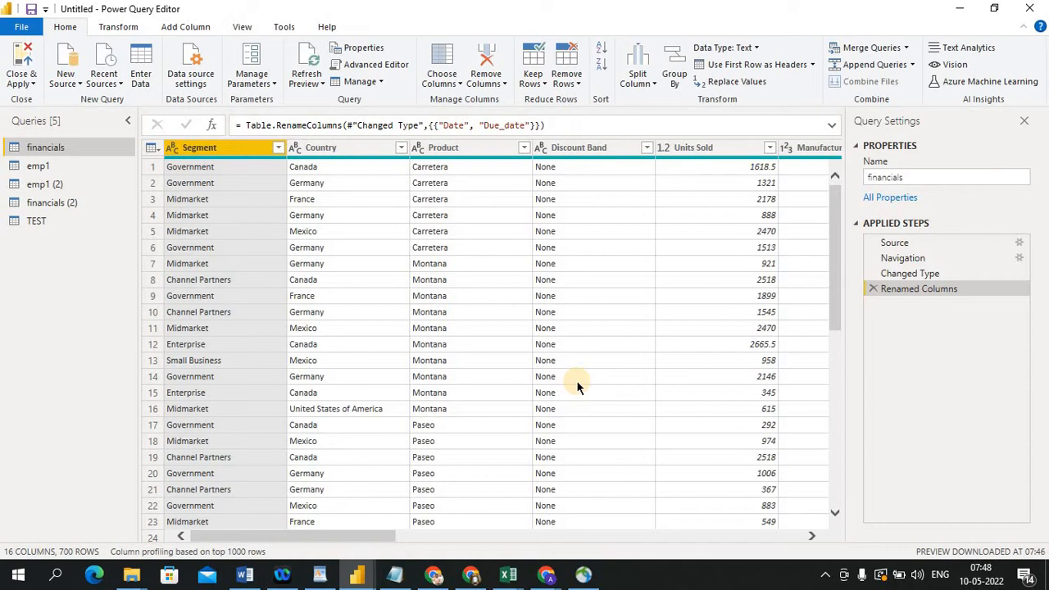
# Review the financials query's properties and its M code in the Advanced Editor, closing both without changes
pyautogui.click(354, 51)
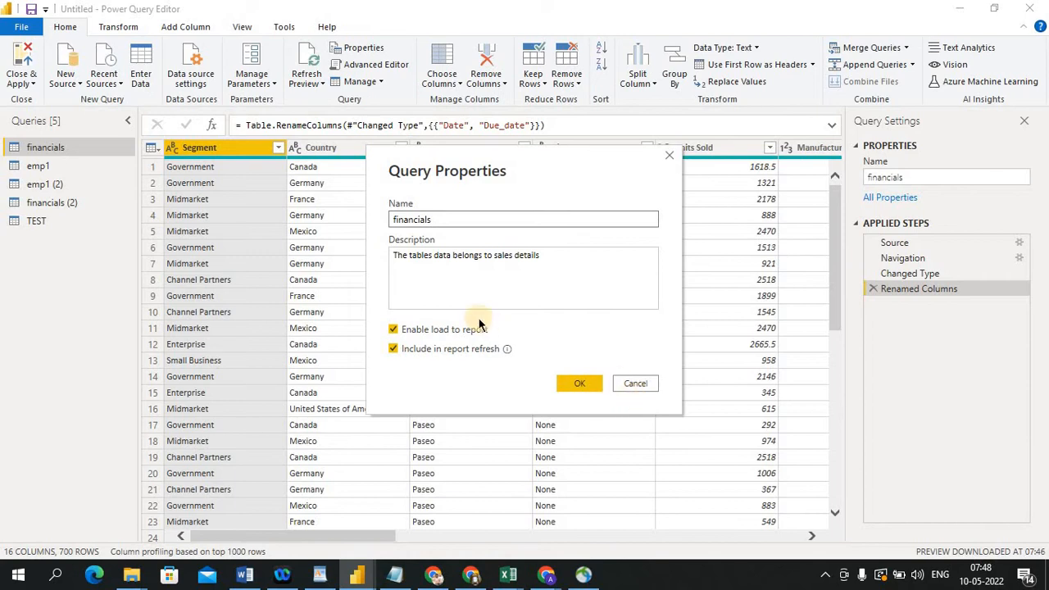
pyautogui.click(628, 386)
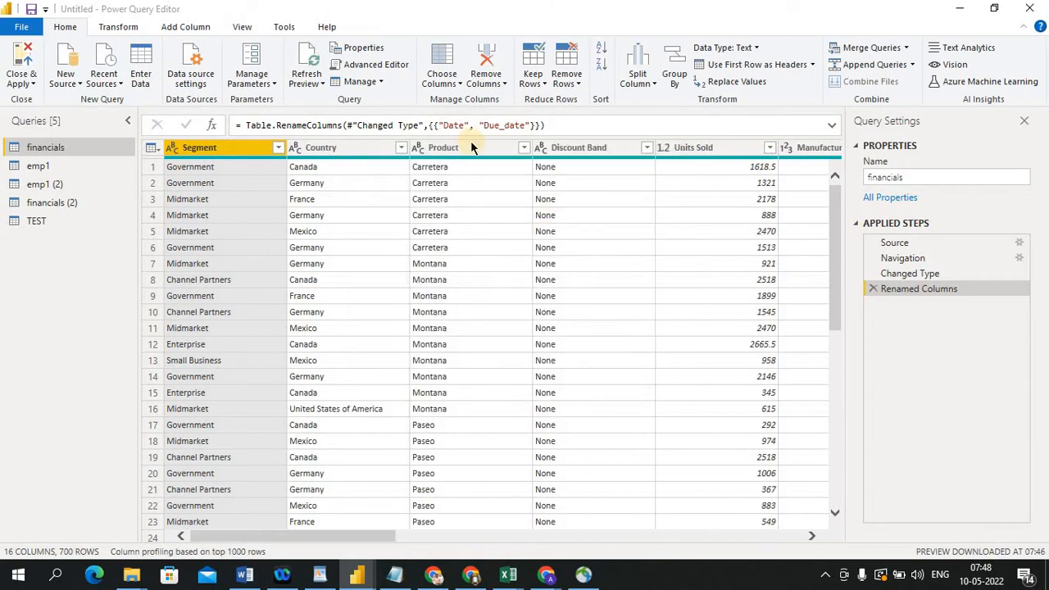
pyautogui.click(387, 69)
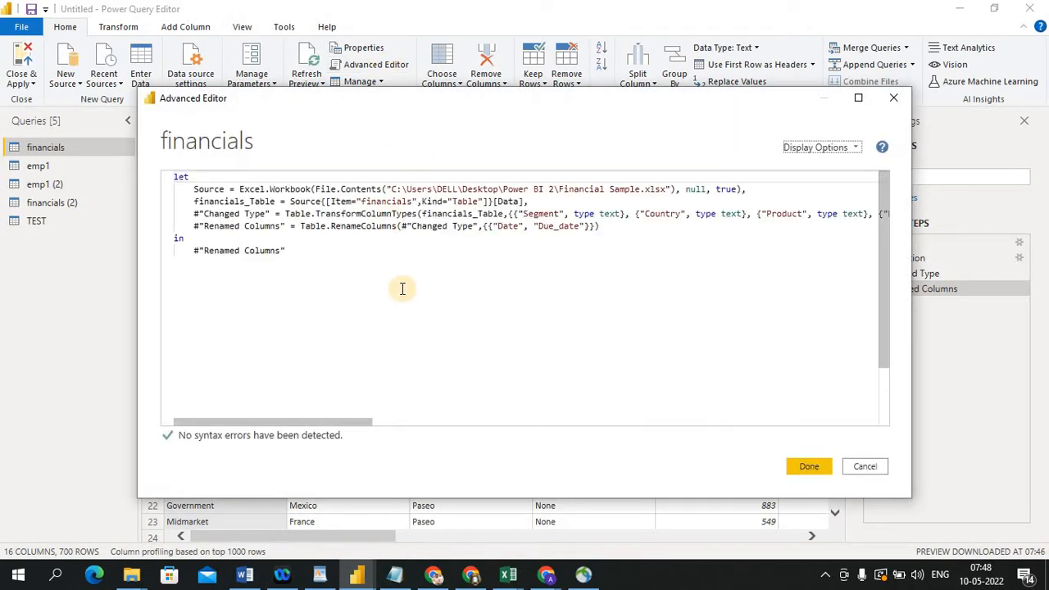
pyautogui.moveTo(408, 100); pyautogui.dragTo(402, 190)
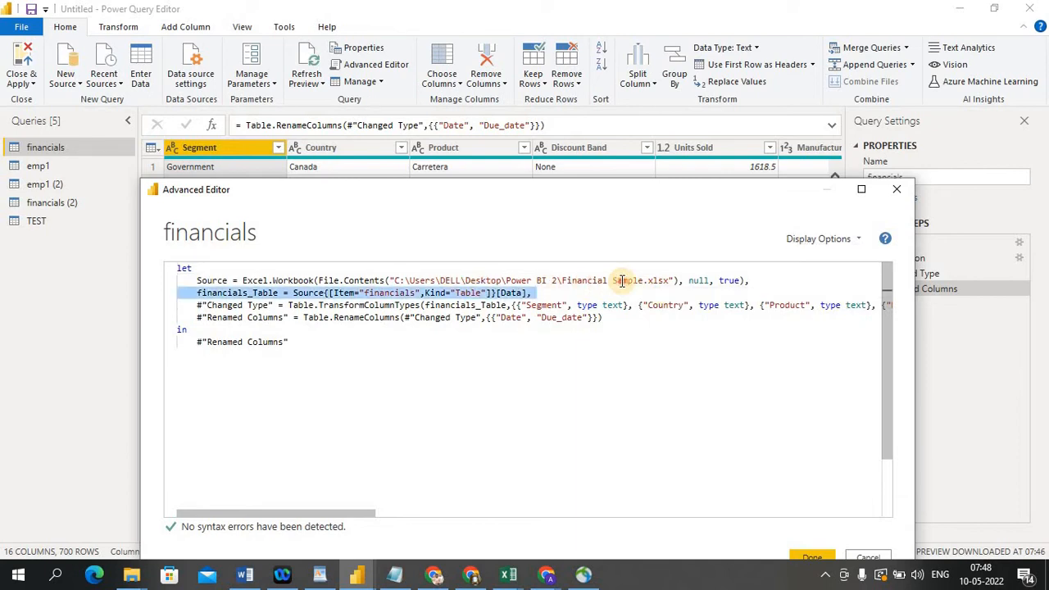
pyautogui.tripleClick(621, 281)
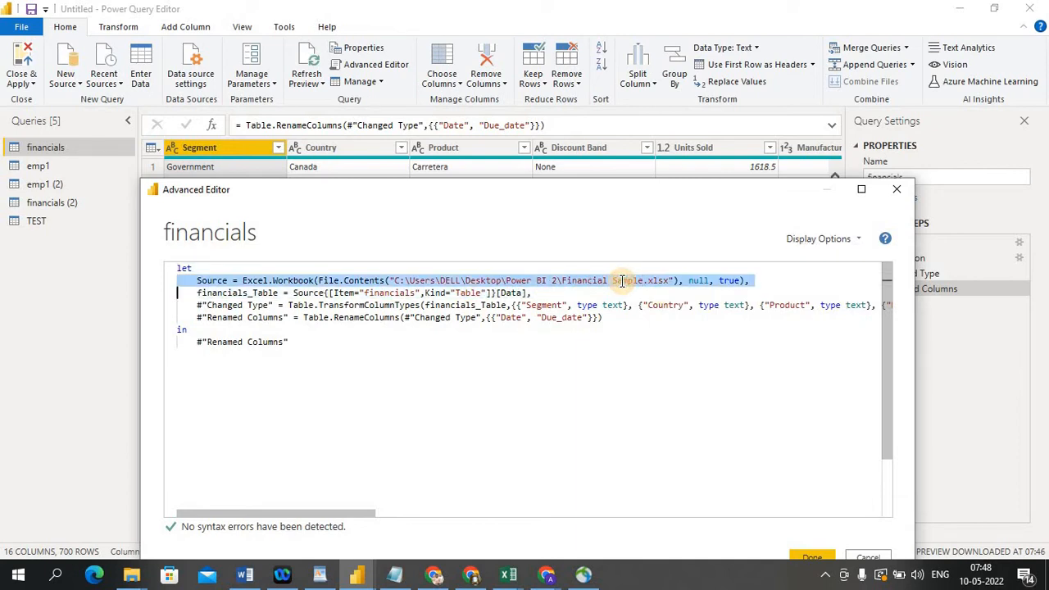
pyautogui.doubleClick(543, 305)
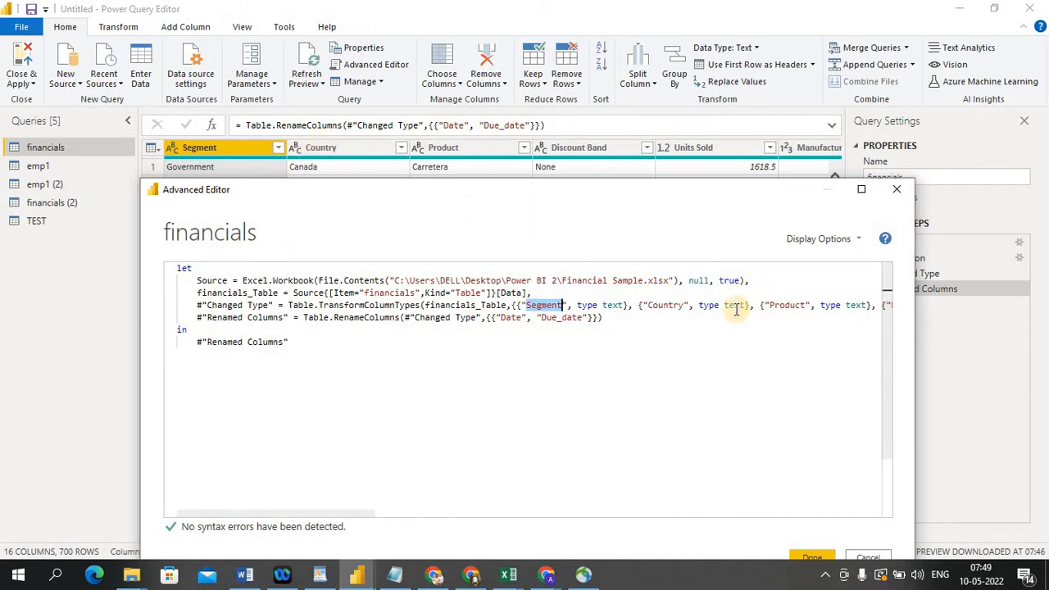
pyautogui.click(711, 307)
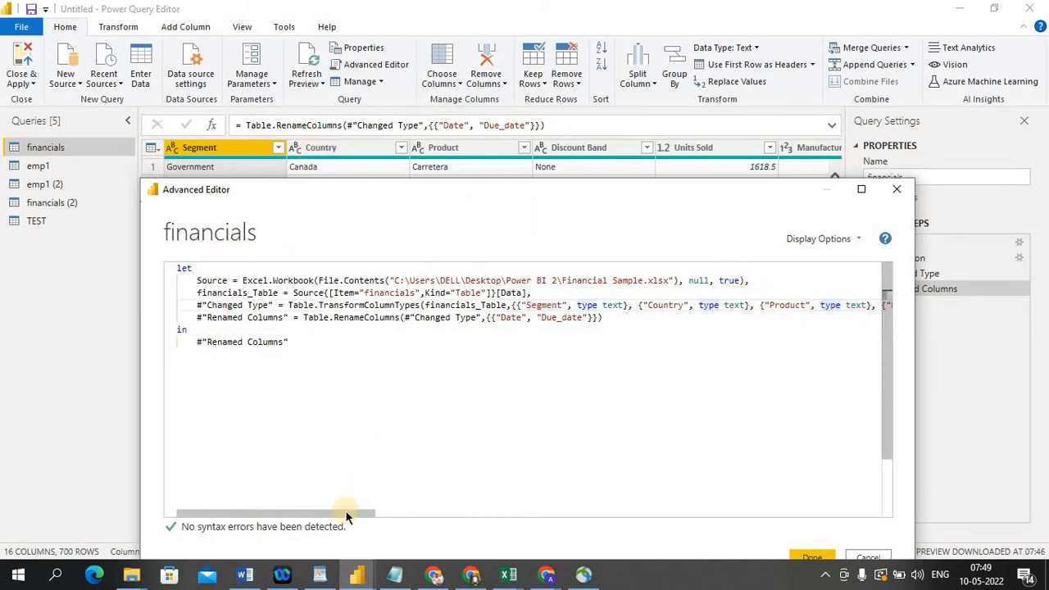
pyautogui.moveTo(343, 514); pyautogui.dragTo(860, 439)
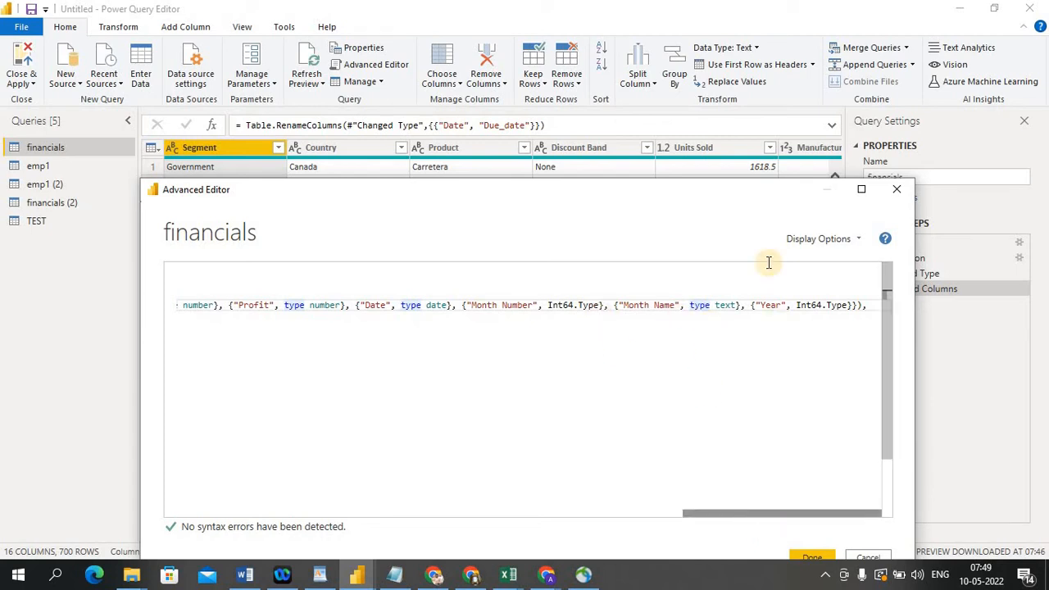
pyautogui.moveTo(702, 194); pyautogui.dragTo(744, 183)
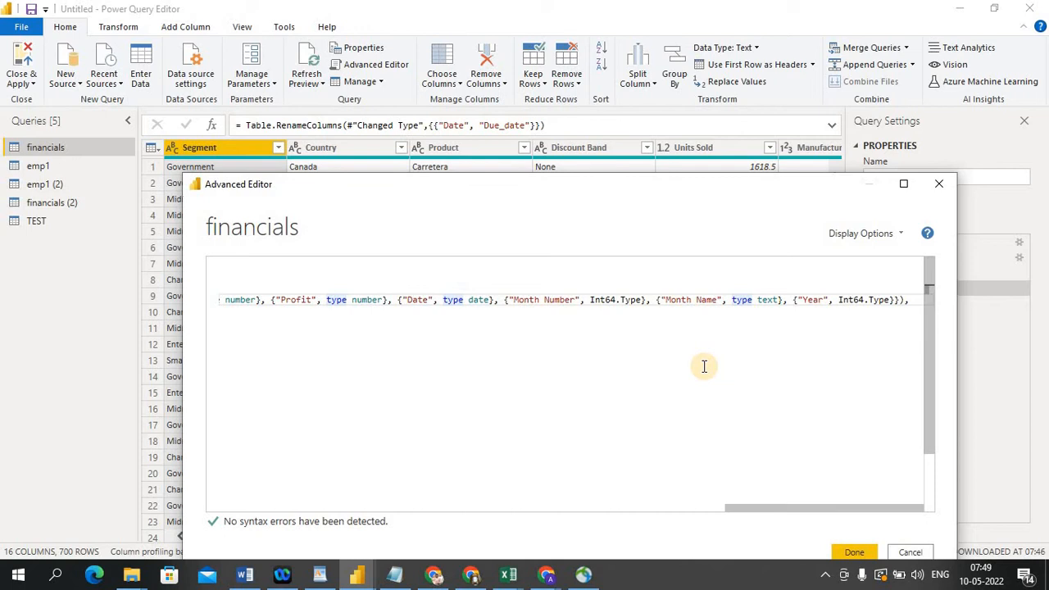
pyautogui.click(942, 186)
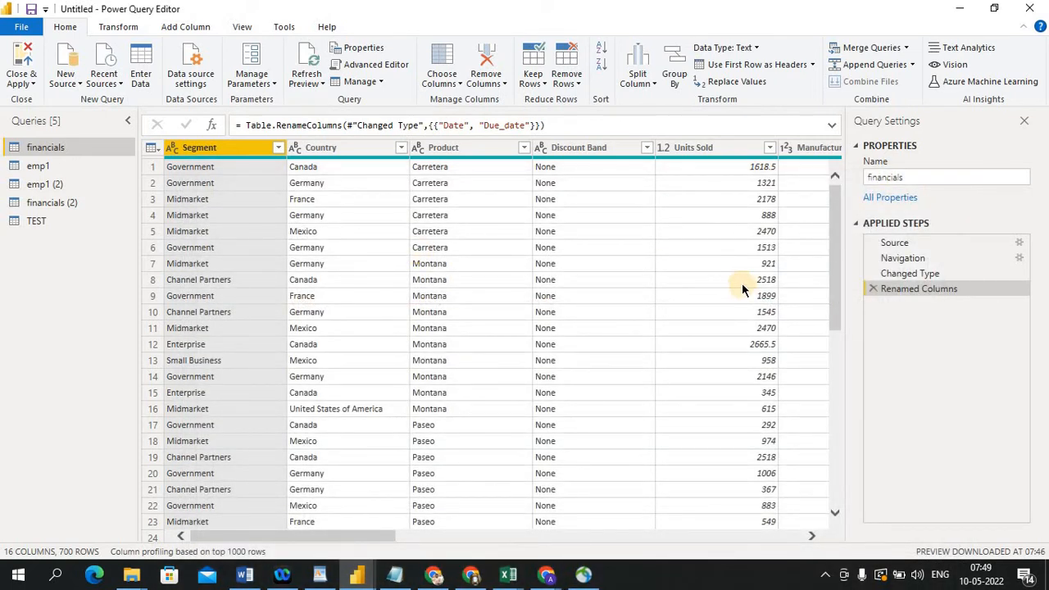
# Change the Units Sold column type to Whole Number and inspect the new step's code in the Advanced Editor
pyautogui.click(663, 147)
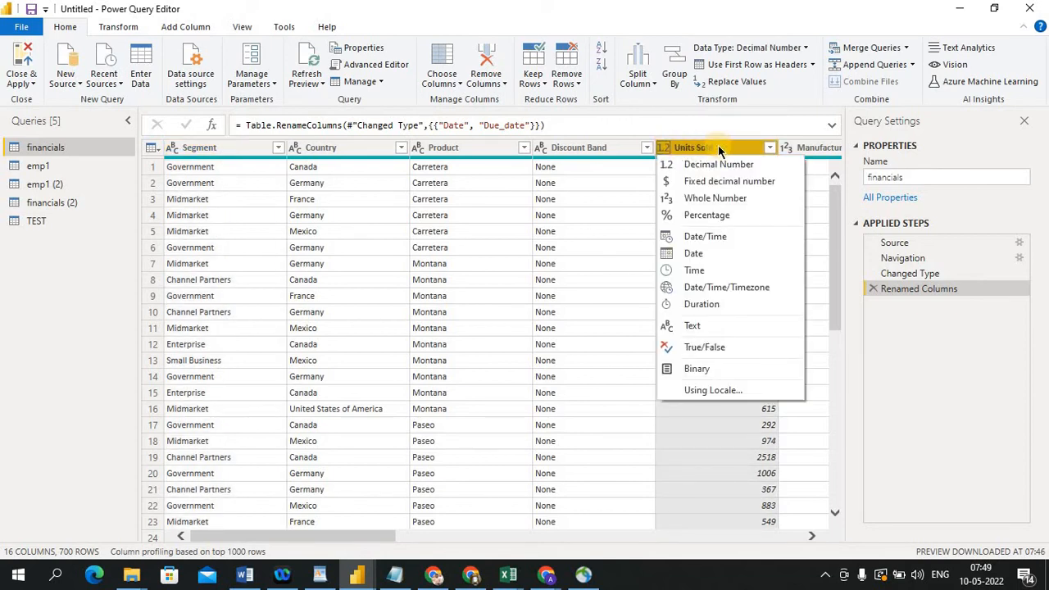
pyautogui.click(698, 201)
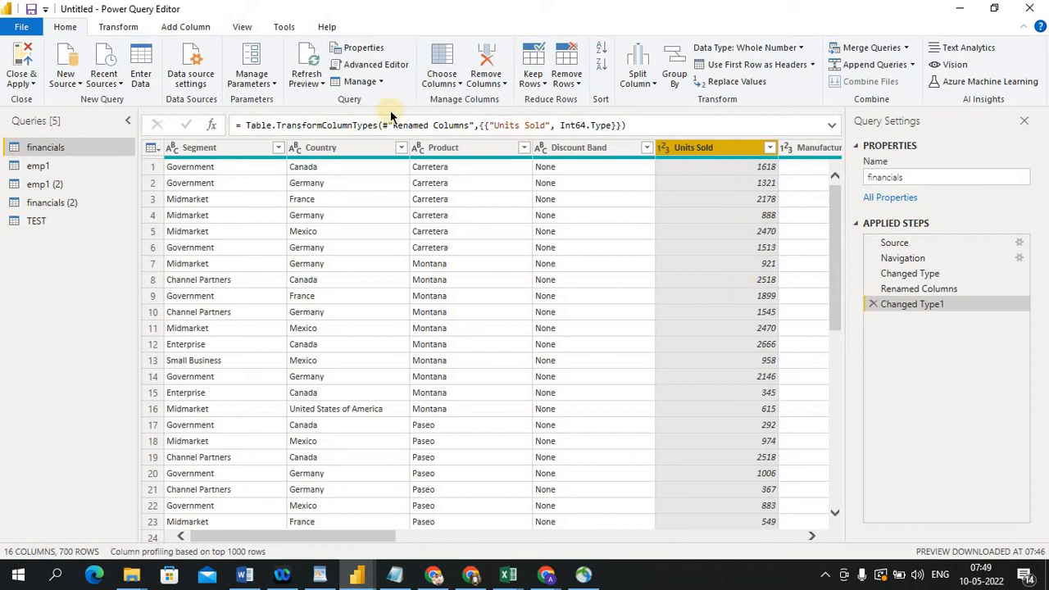
pyautogui.click(370, 64)
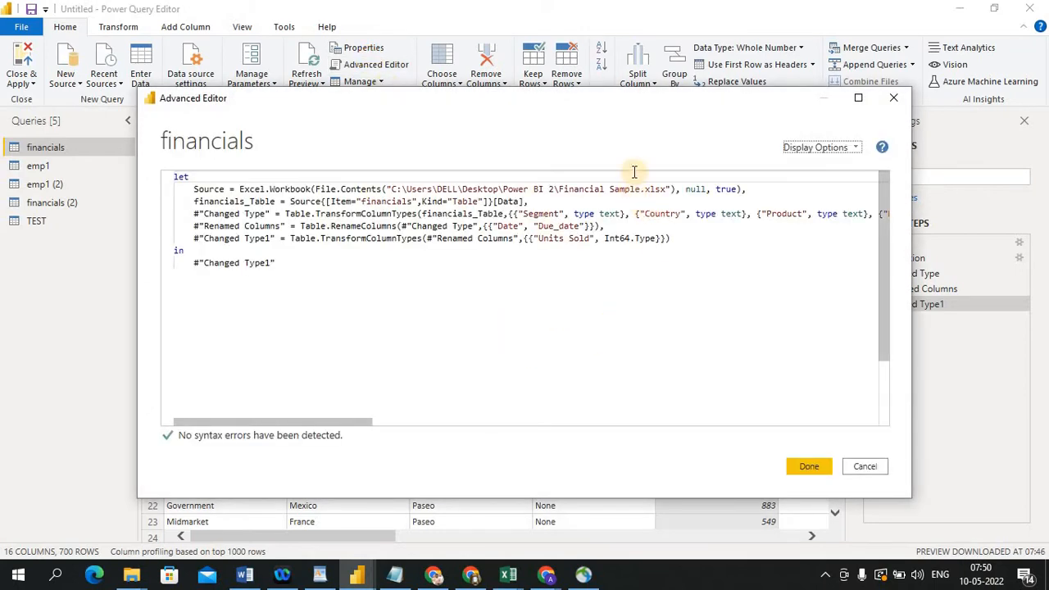
pyautogui.moveTo(653, 104); pyautogui.dragTo(641, 198)
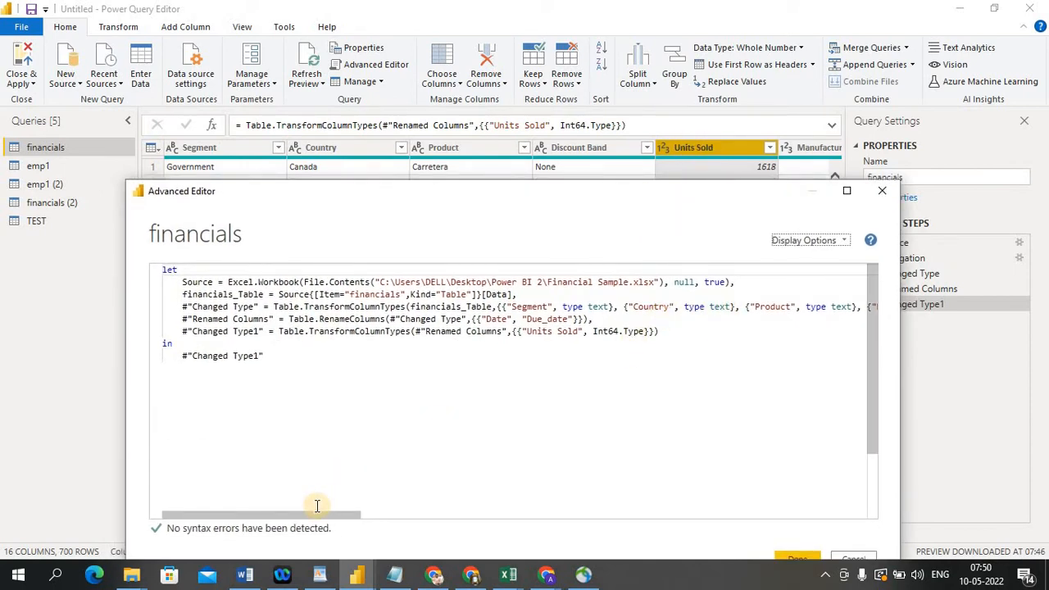
pyautogui.moveTo(313, 514); pyautogui.dragTo(622, 461)
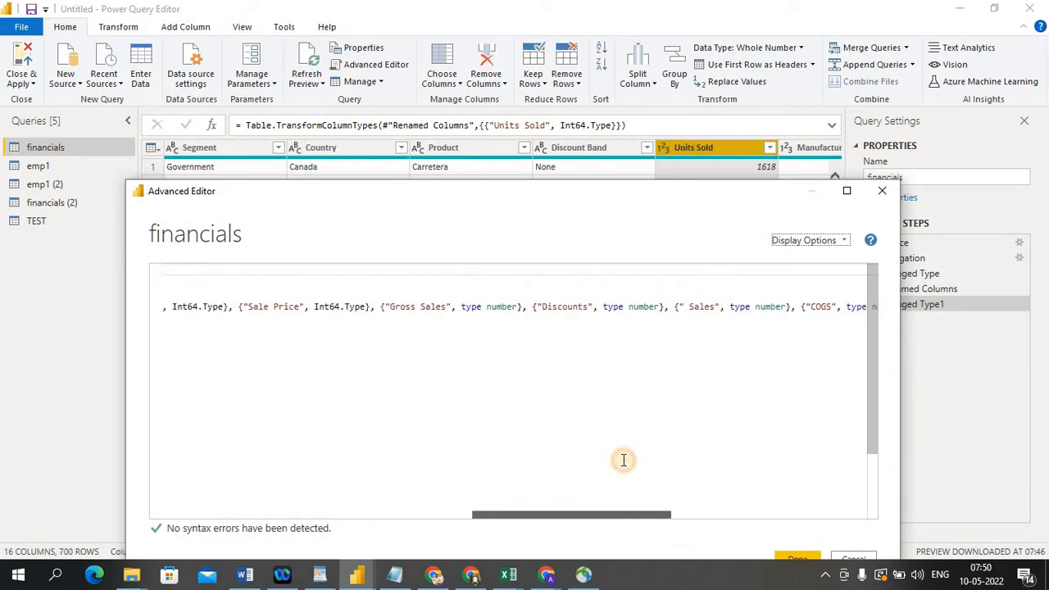
# Try replacing the Gross Sales column's type in the code with whole, then with Decimal.Type
pyautogui.doubleClick(496, 310)
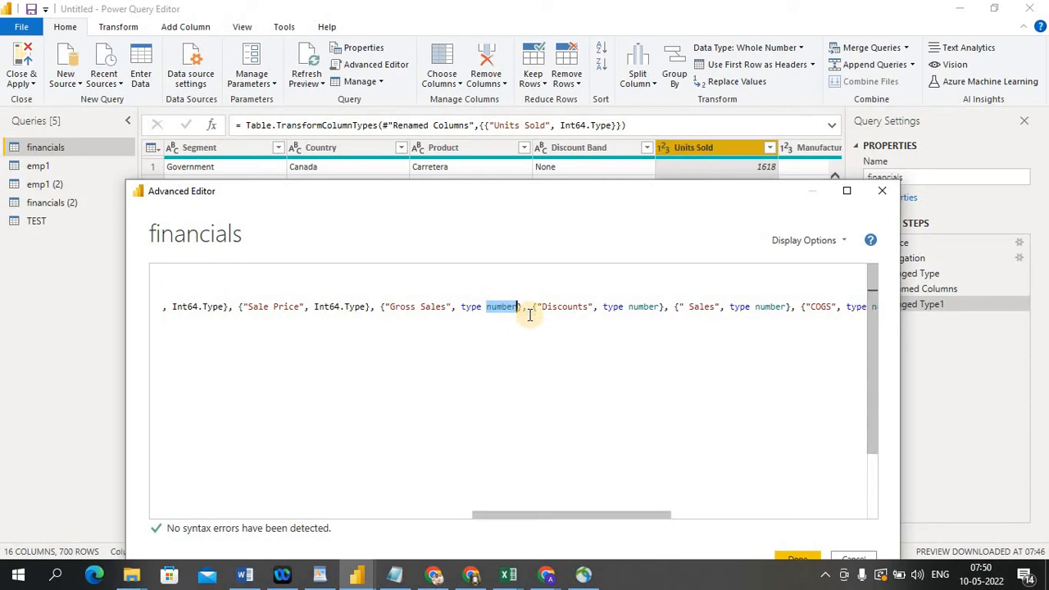
pyautogui.write('whole')
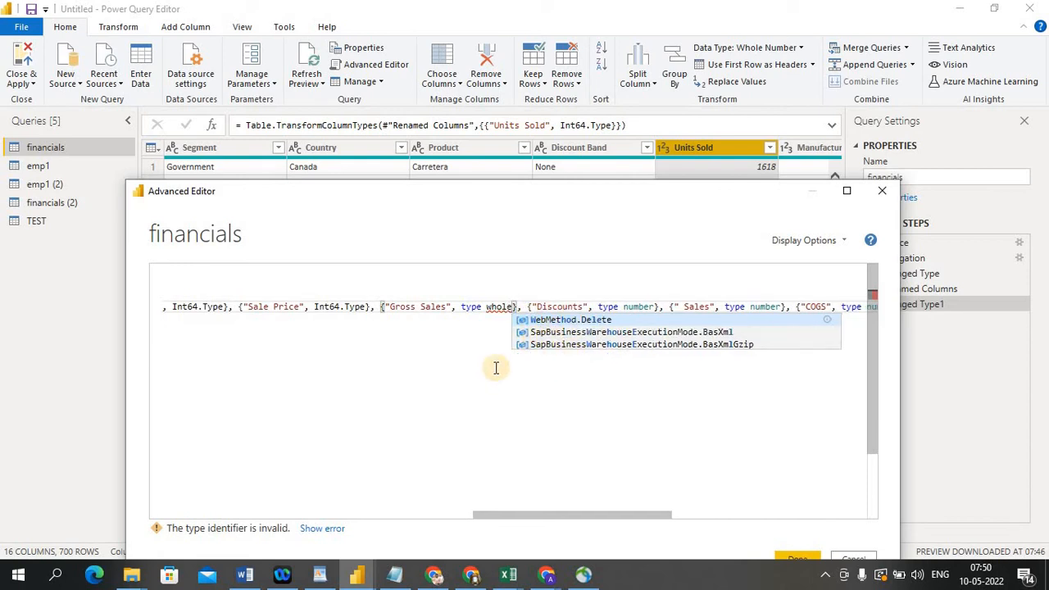
pyautogui.press('BackSpace')
pyautogui.press('BackSpace')
pyautogui.press('BackSpace')
pyautogui.press('BackSpace')
pyautogui.press('BackSpace')
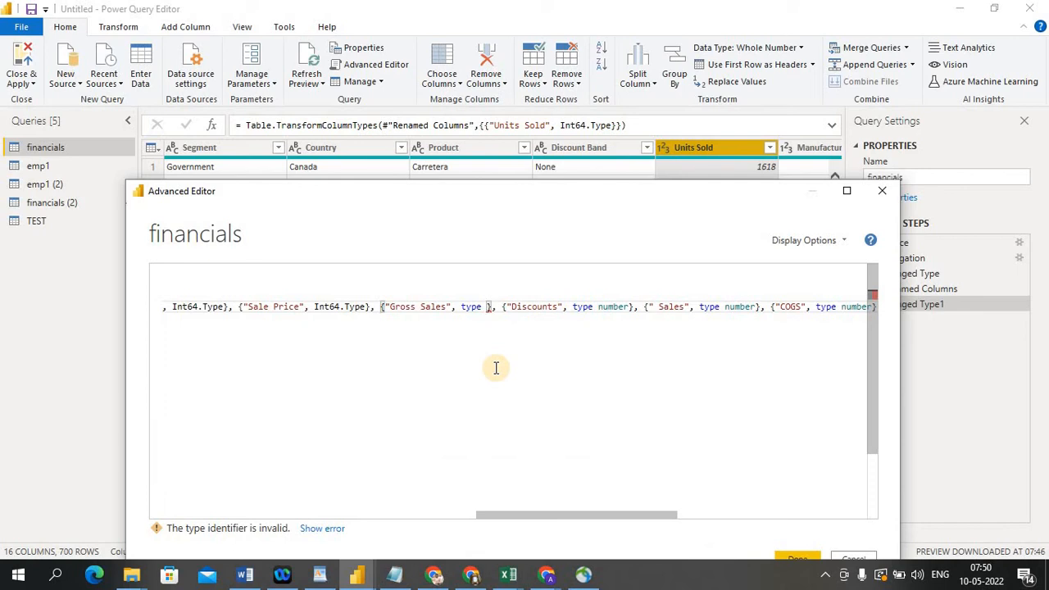
pyautogui.write('whol')
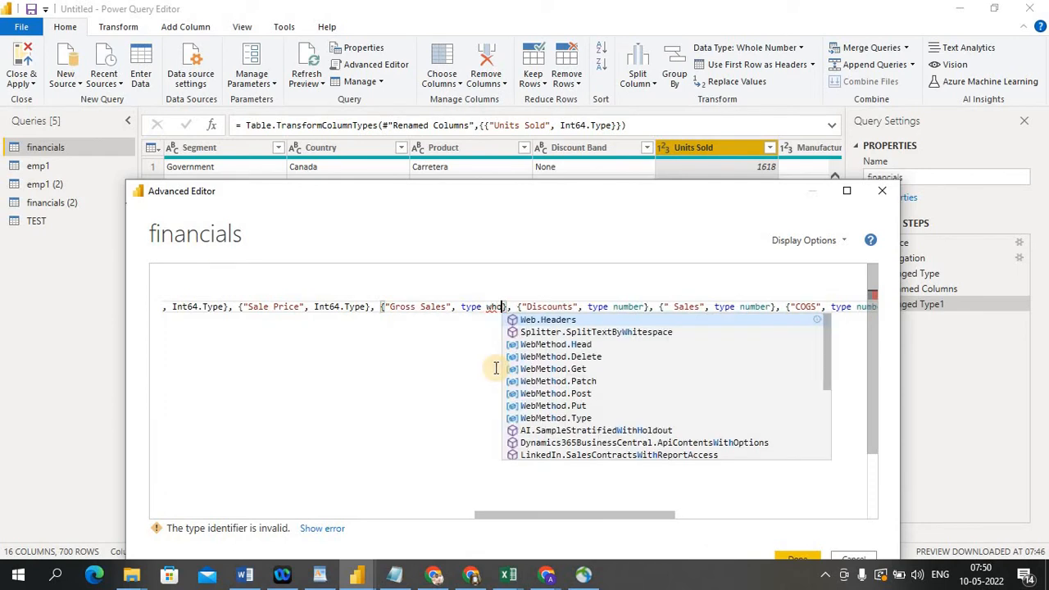
pyautogui.press('BackSpace')
pyautogui.press('BackSpace')
pyautogui.press('BackSpace')
pyautogui.press('BackSpace')
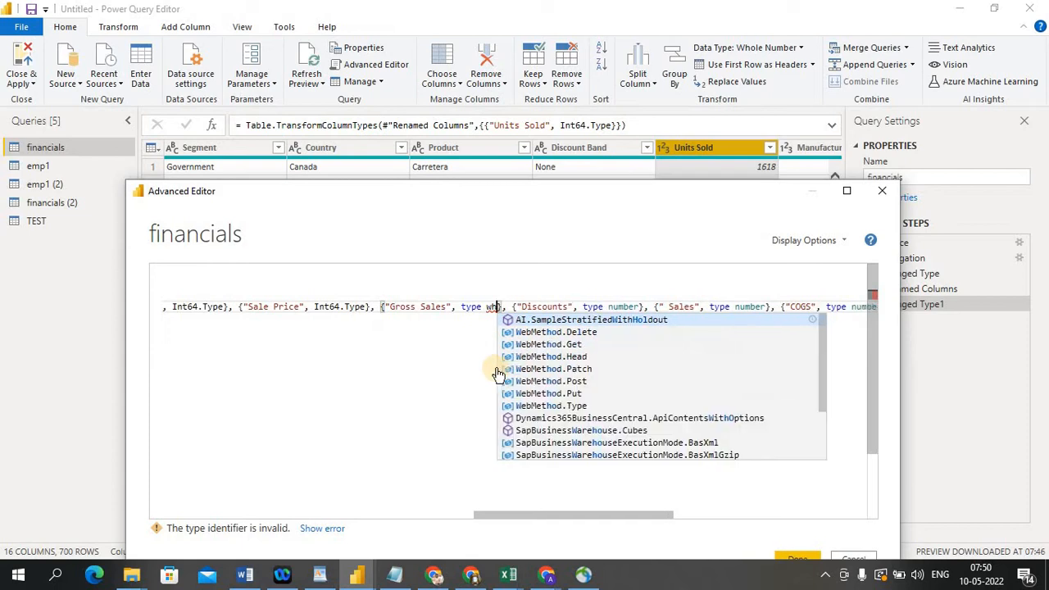
pyautogui.write('dec')
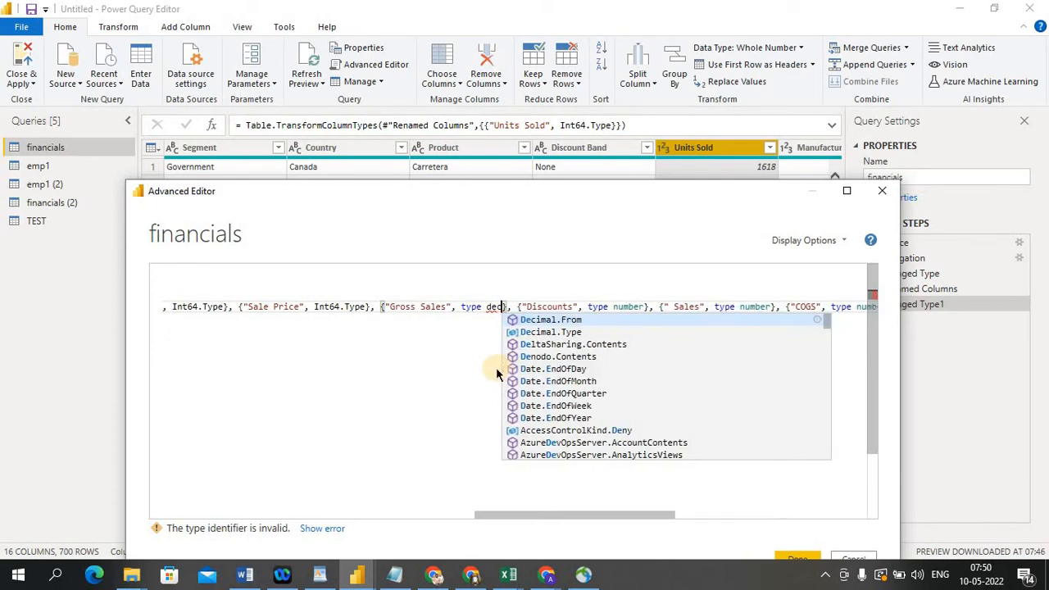
pyautogui.click(567, 331)
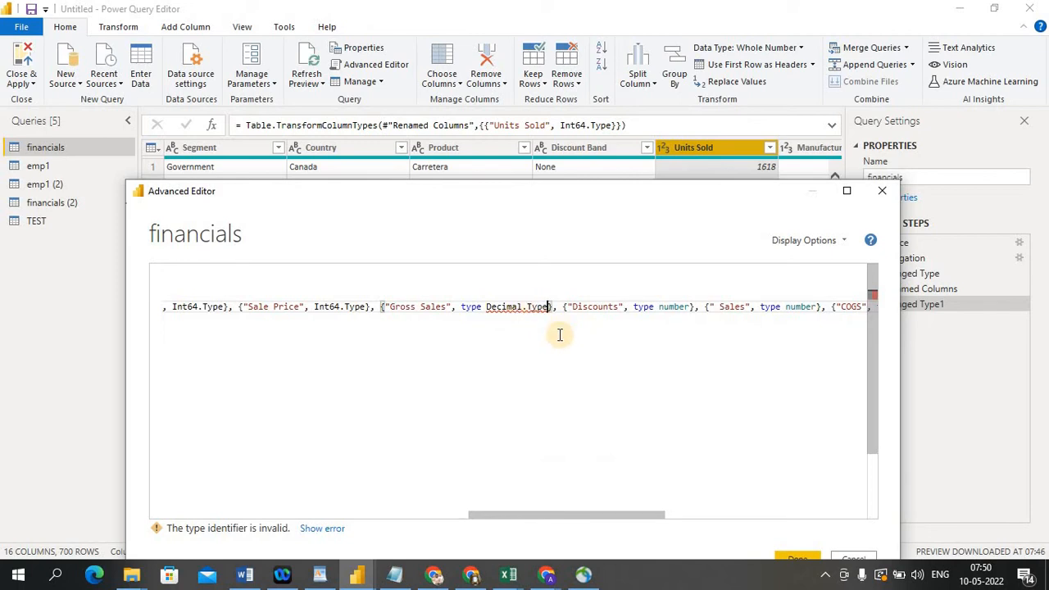
# Try replacing the Gross Sales type with Number, then close the Advanced Editor without saving
pyautogui.press('BackSpace')
pyautogui.press('BackSpace')
pyautogui.press('BackSpace')
pyautogui.press('BackSpace')
pyautogui.press('BackSpace')
pyautogui.press('BackSpace')
pyautogui.press('BackSpace')
pyautogui.press('BackSpace')
pyautogui.press('BackSpace')
pyautogui.press('BackSpace')
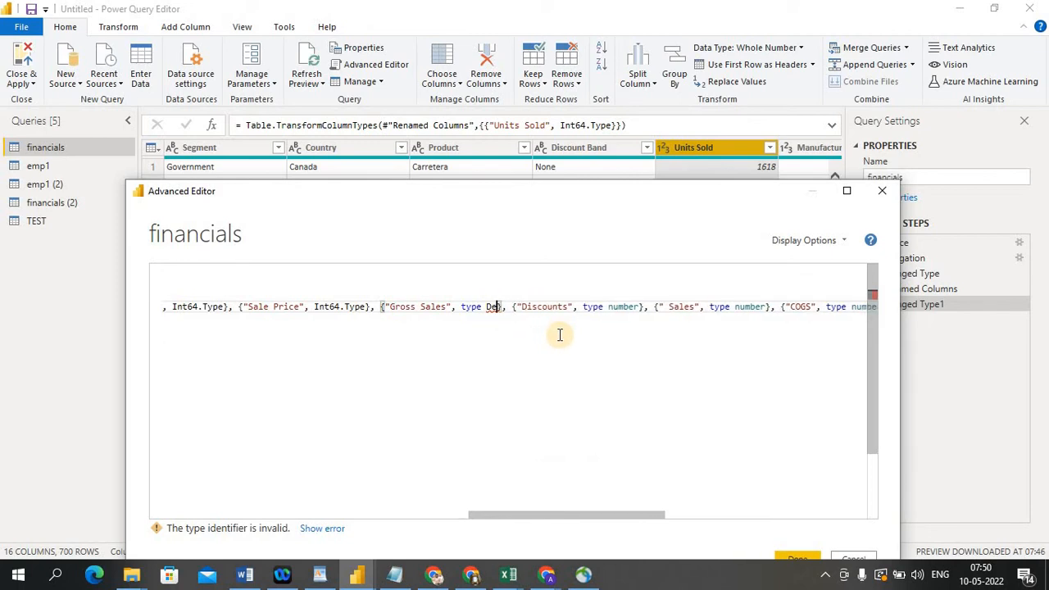
pyautogui.press('BackSpace')
pyautogui.press('BackSpace')
pyautogui.write('num')
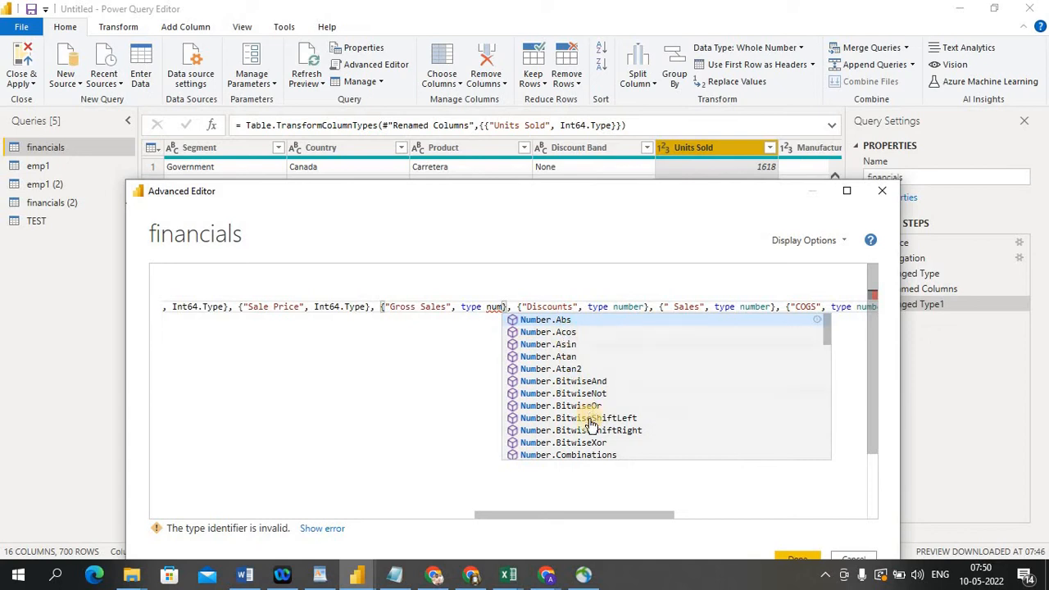
pyautogui.click(552, 322)
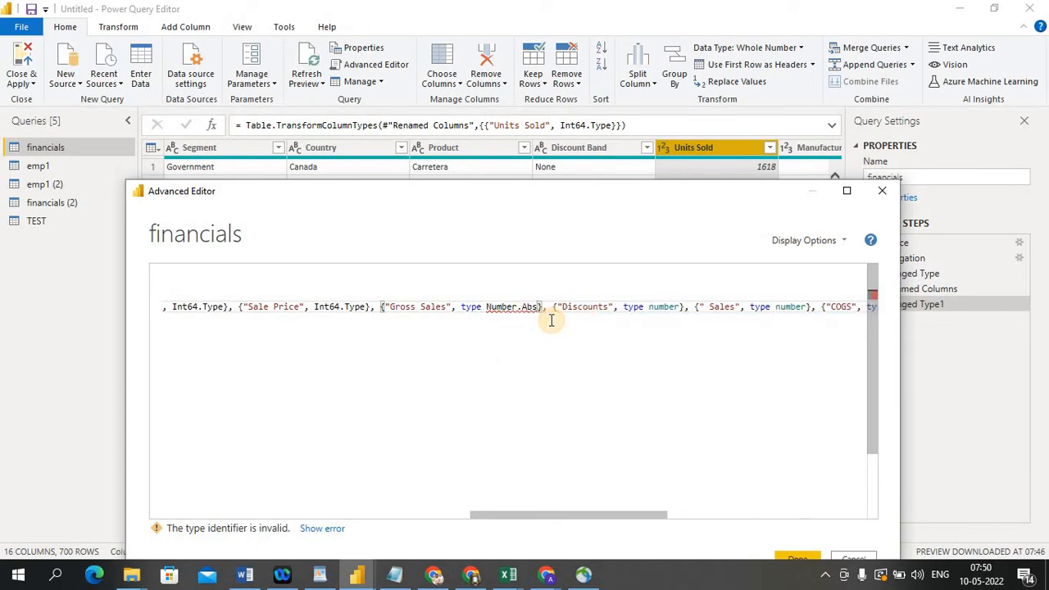
pyautogui.moveTo(502, 306)
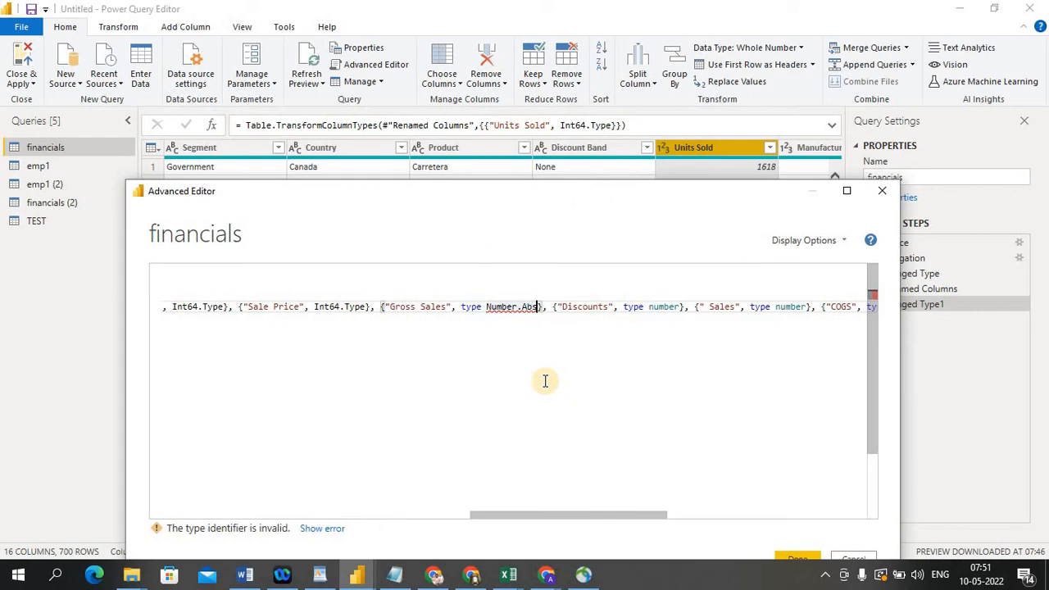
pyautogui.press('BackSpace')
pyautogui.press('BackSpace')
pyautogui.press('BackSpace')
pyautogui.press('BackSpace')
pyautogui.press('BackSpace')
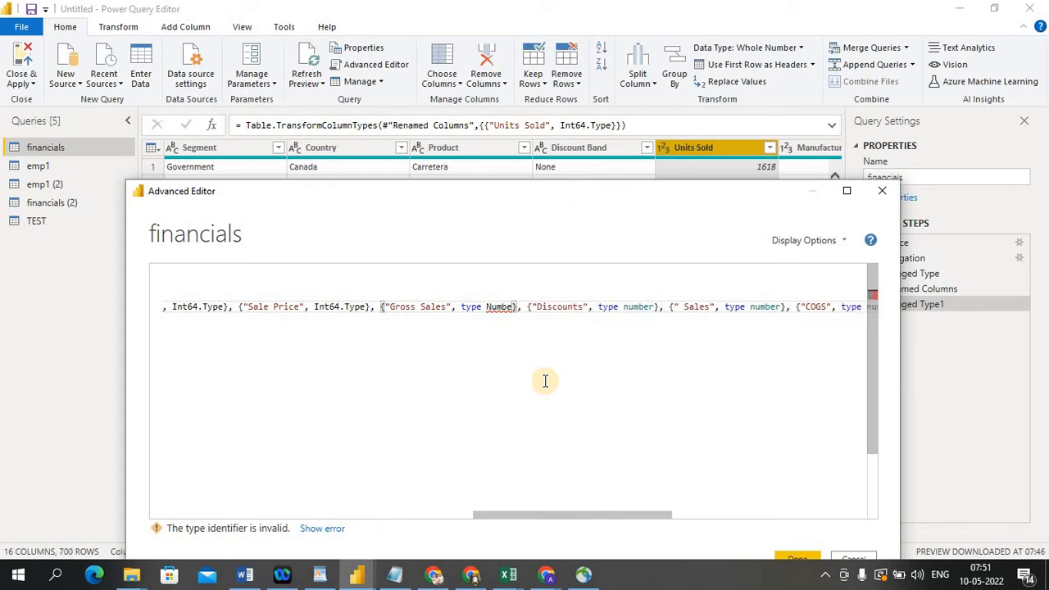
pyautogui.write('r')
pyautogui.click(457, 352)
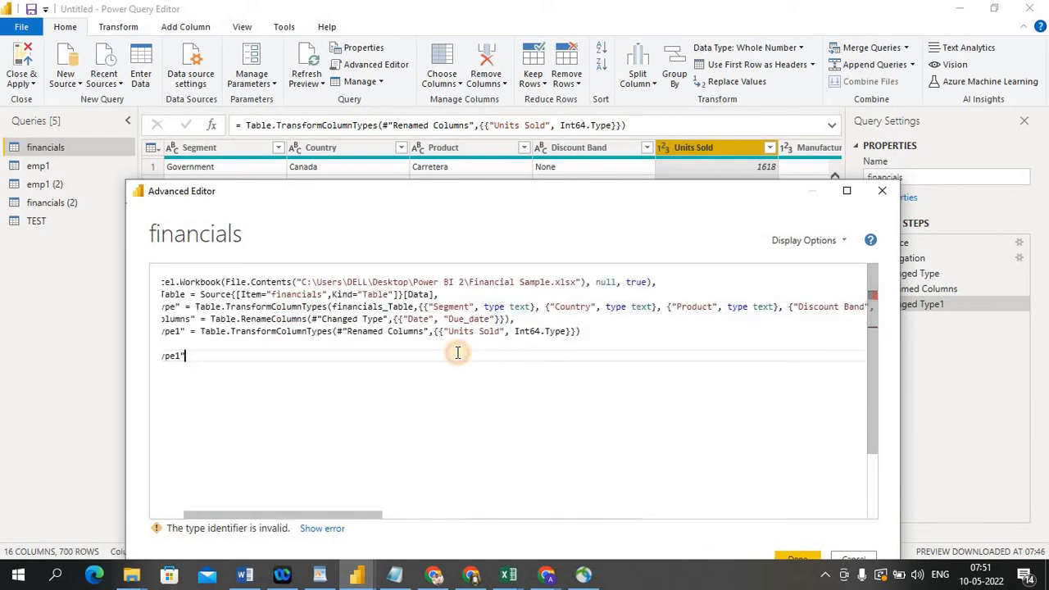
pyautogui.click(880, 193)
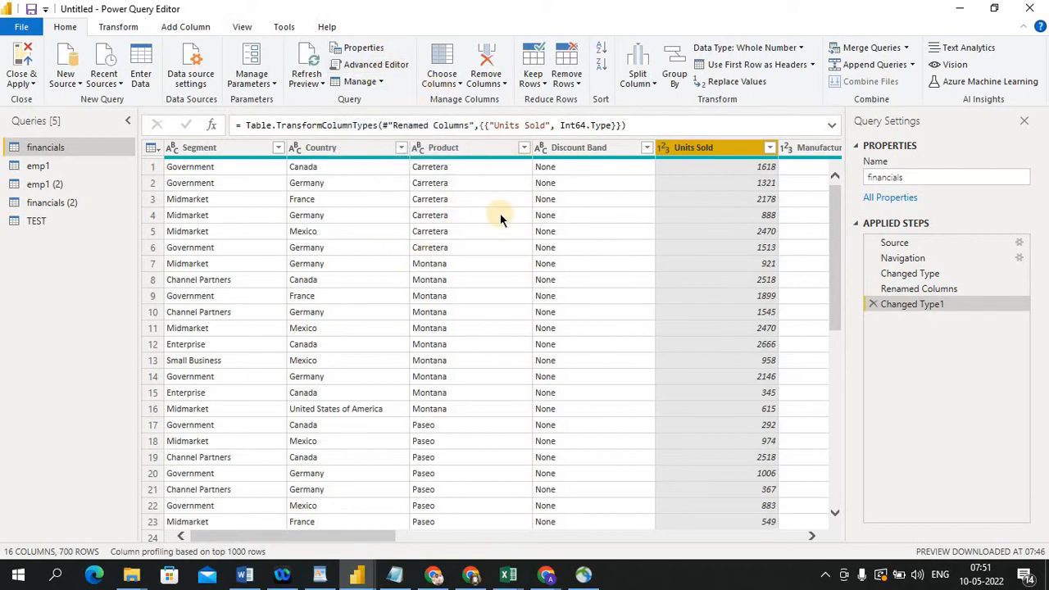
# Open the Advanced Editor for the financials query, turn on line numbers in its display options, then cancel out
pyautogui.click(665, 149)
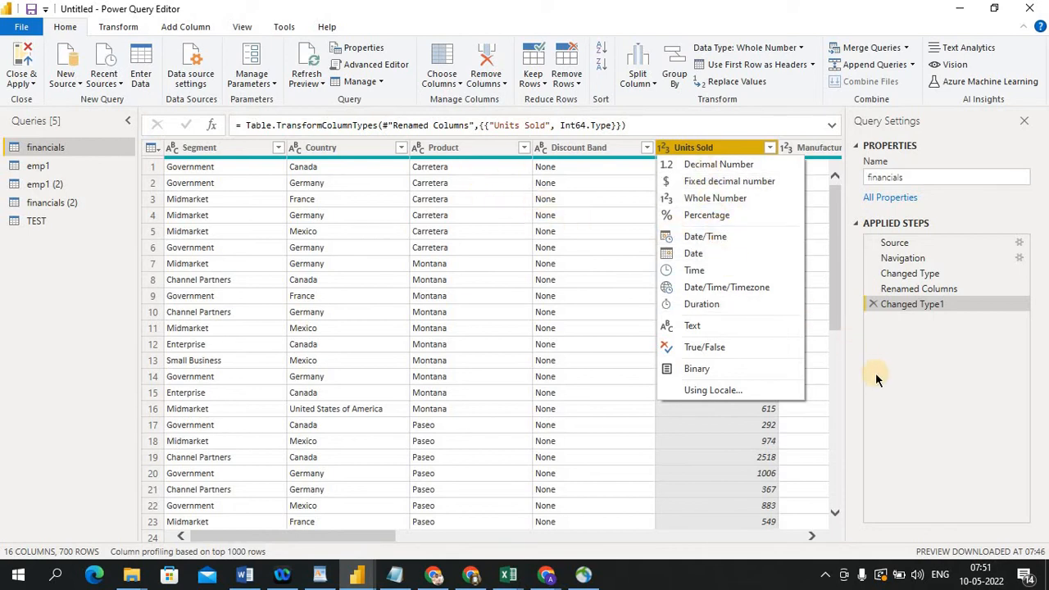
pyautogui.click(539, 233)
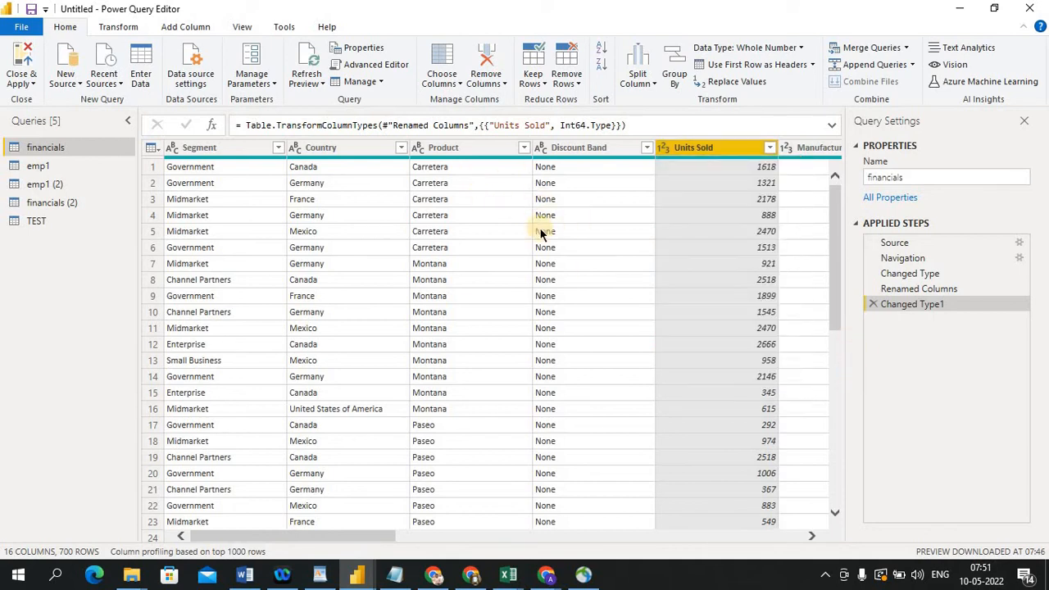
pyautogui.click(392, 71)
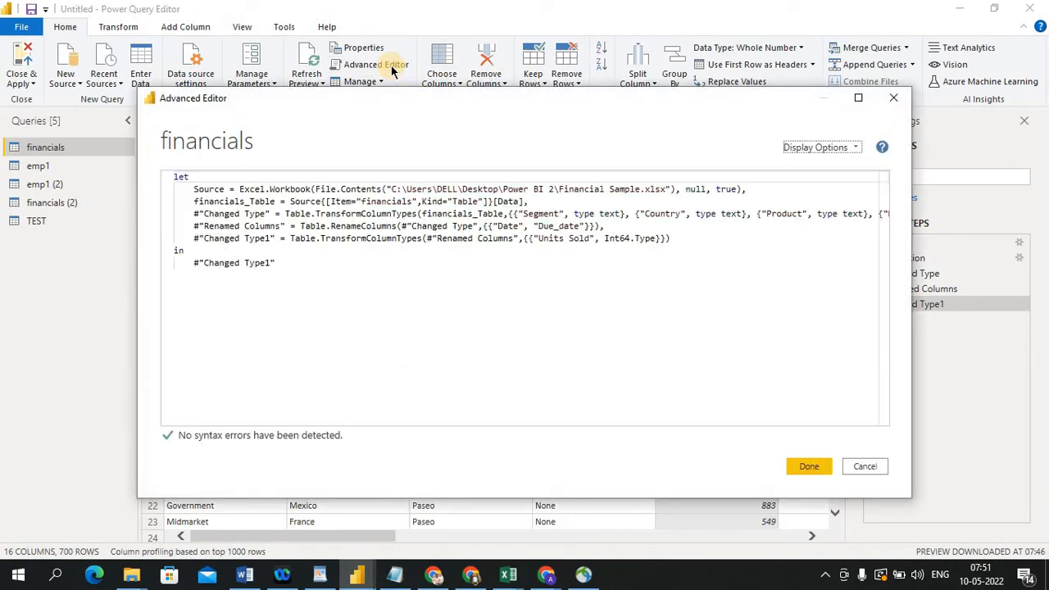
pyautogui.click(854, 149)
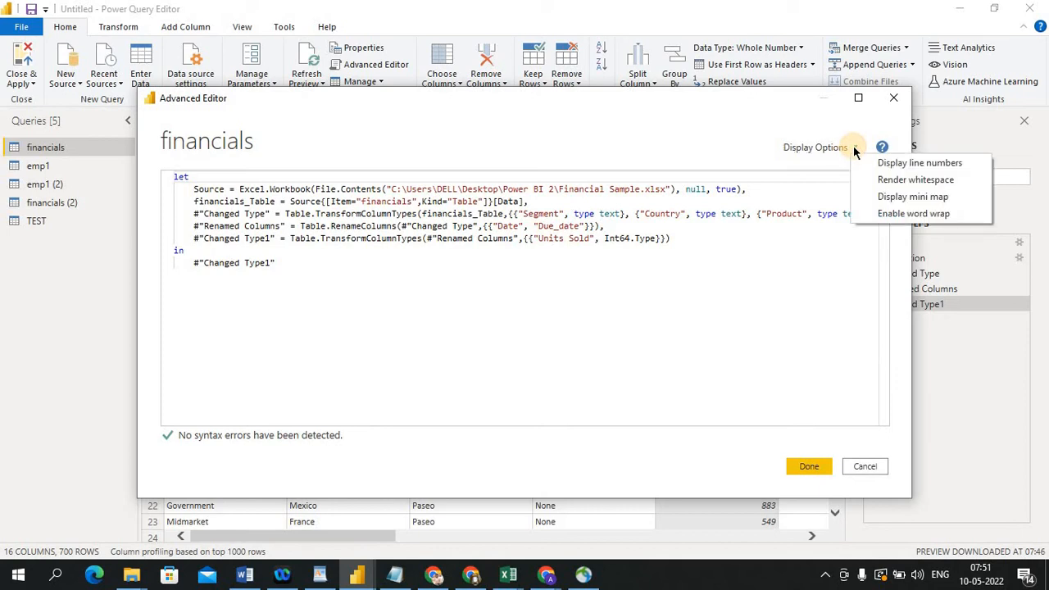
pyautogui.click(945, 163)
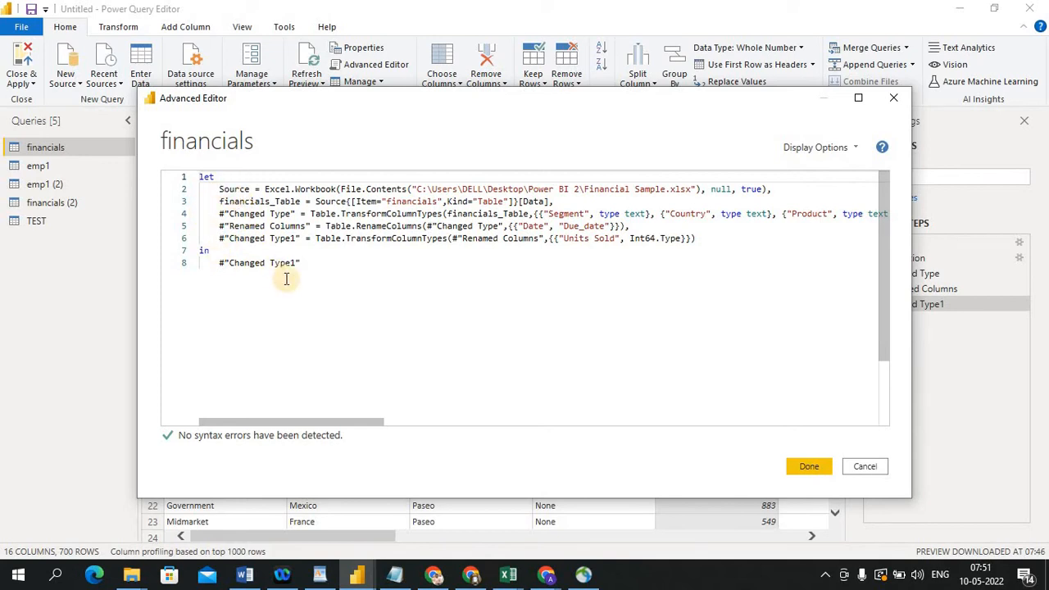
pyautogui.click(853, 145)
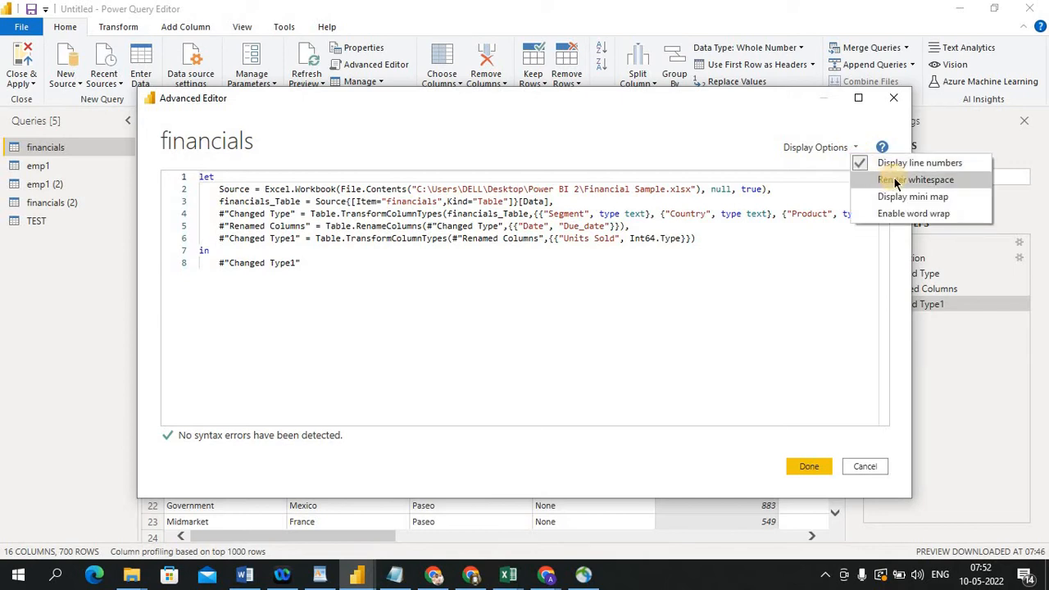
pyautogui.click(562, 335)
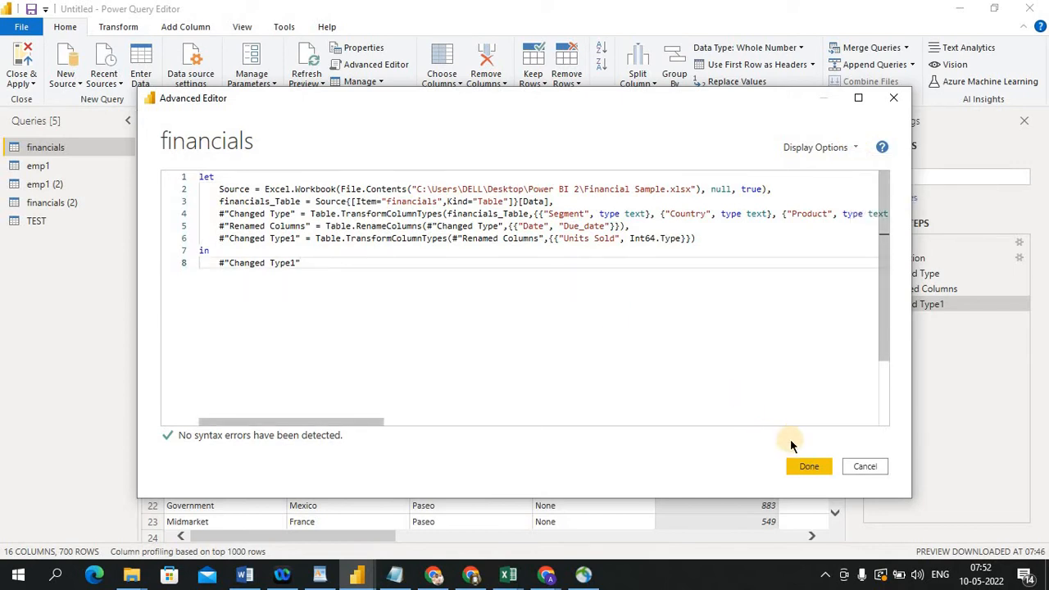
pyautogui.click(862, 467)
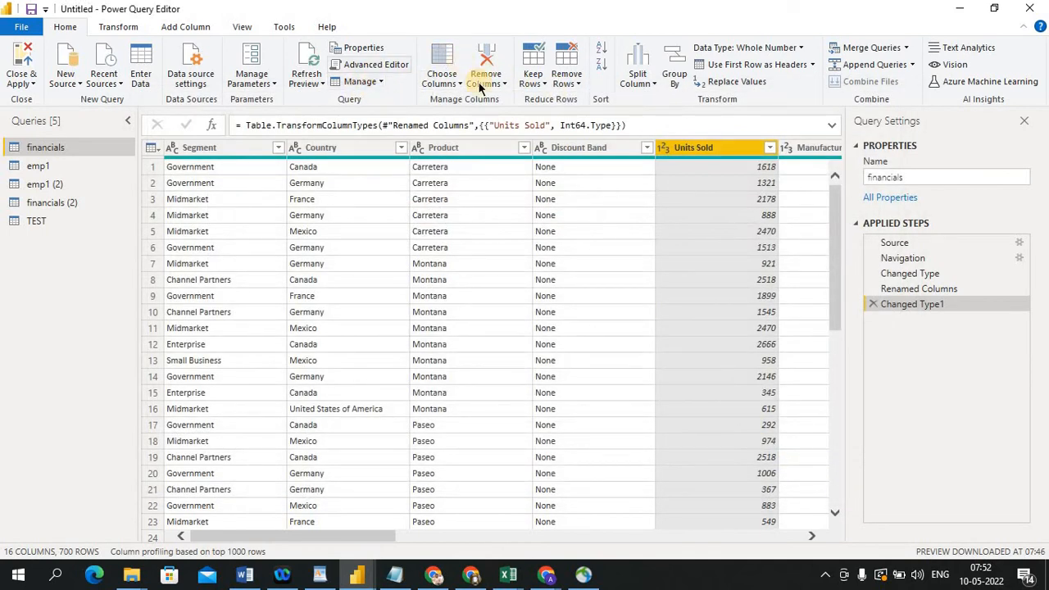
# Open the query management options for the financials query
pyautogui.click(381, 83)
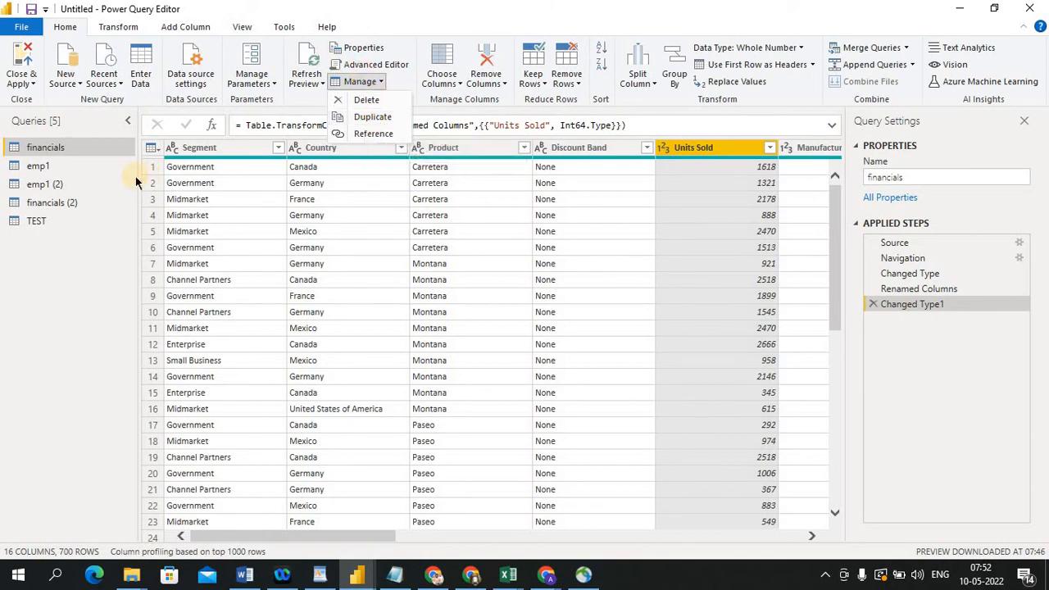
# Create a new query that references the financials query
pyautogui.click(86, 149)
pyautogui.rightClick(87, 151)
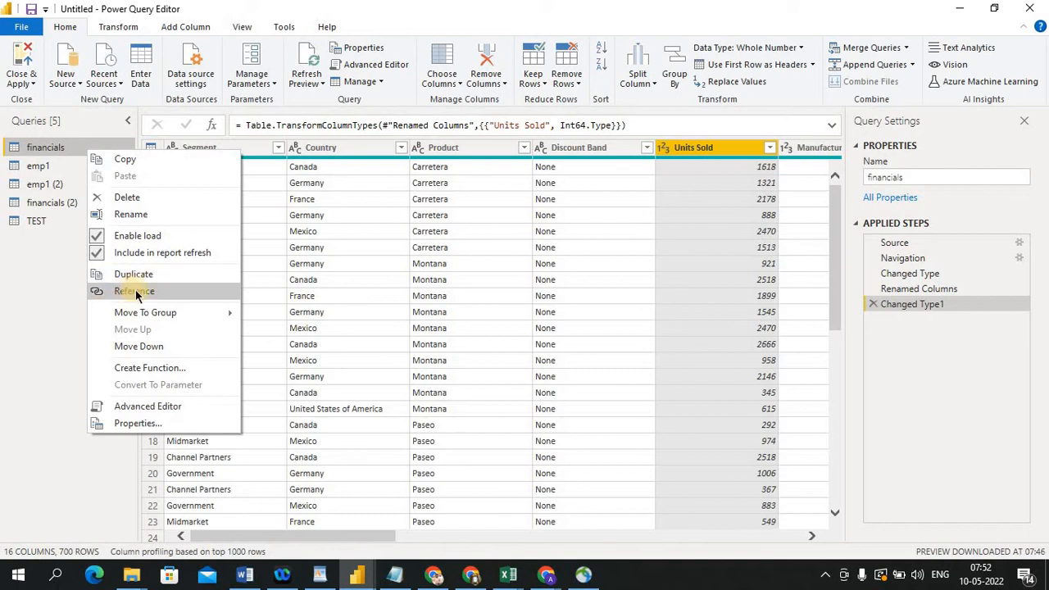
pyautogui.click(379, 83)
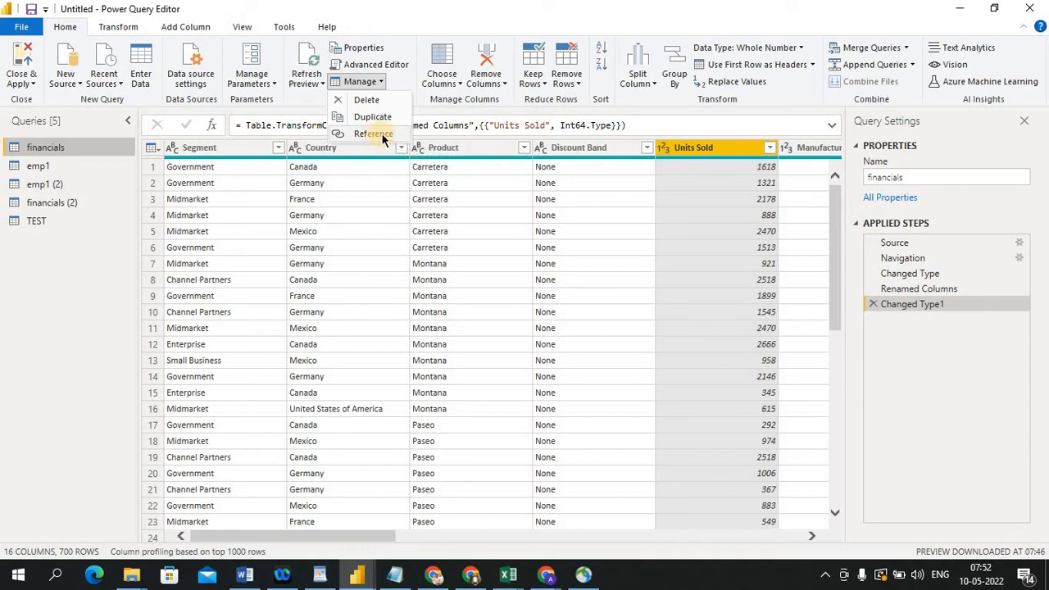
pyautogui.click(5, 365)
pyautogui.click(99, 313)
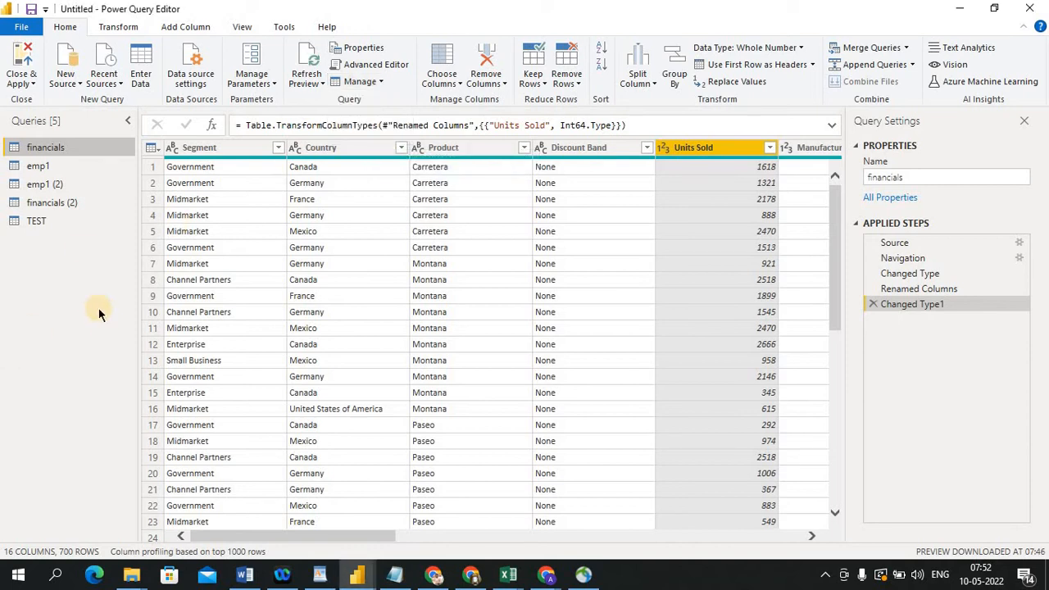
pyautogui.click(375, 83)
pyautogui.click(372, 133)
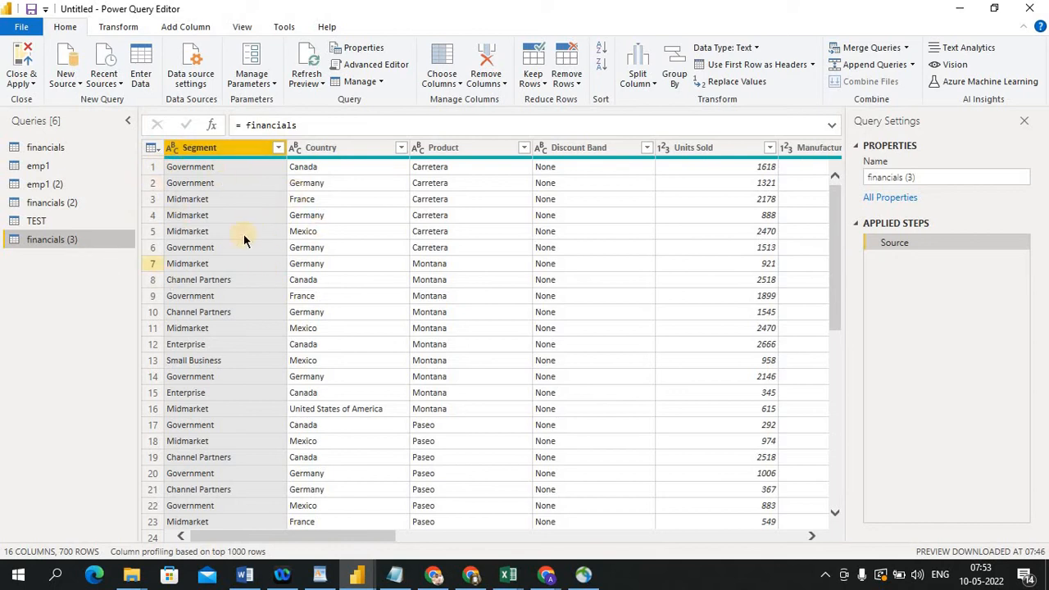
# Keep only the Segment column in financials (3), compare it with the original query, then delete the Removed Other Columns step
pyautogui.rightClick(236, 153)
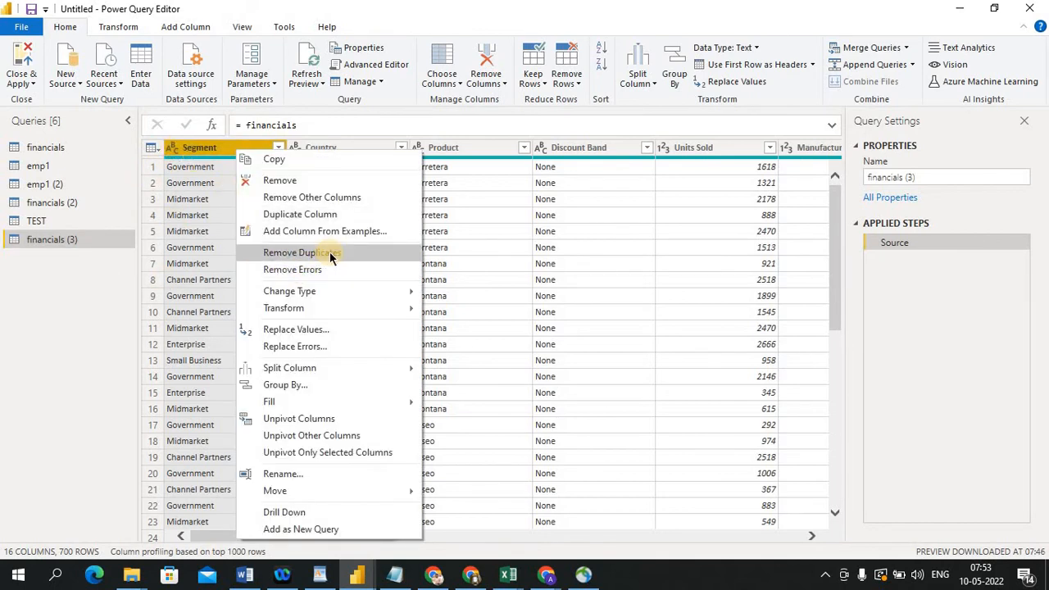
pyautogui.click(310, 199)
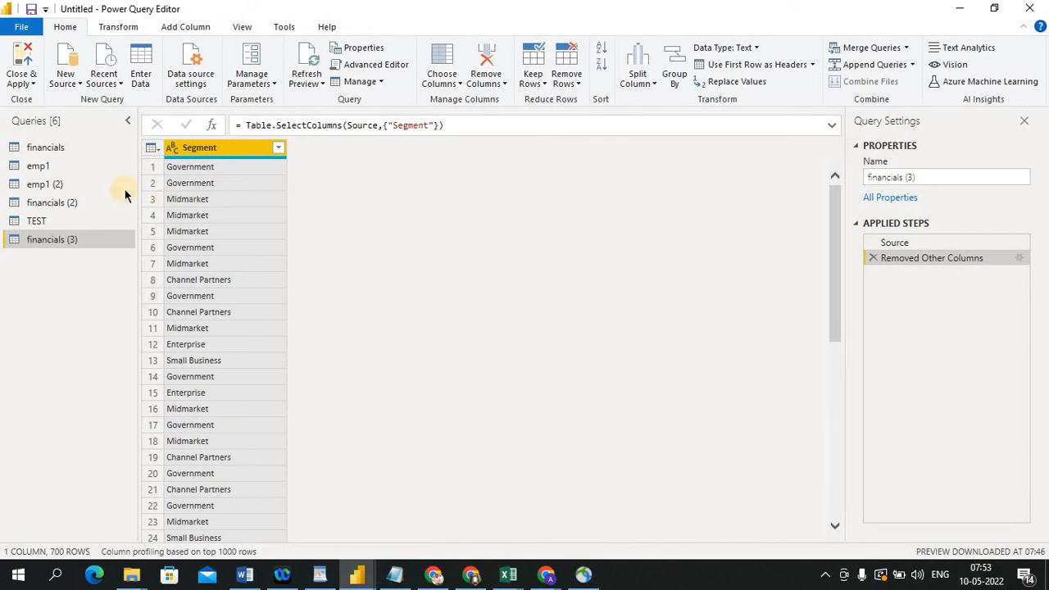
pyautogui.click(76, 152)
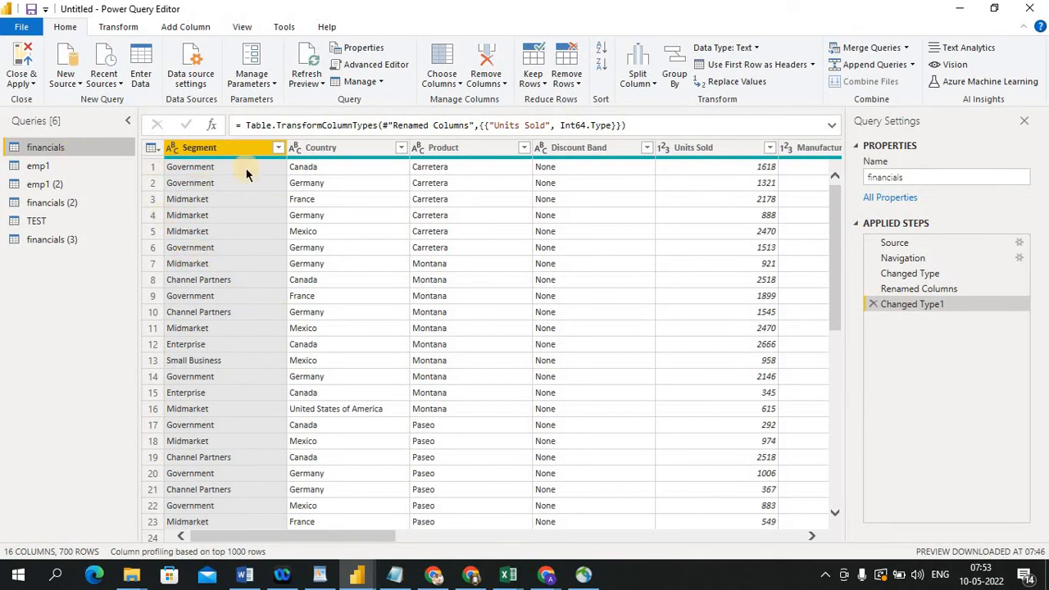
pyautogui.click(52, 239)
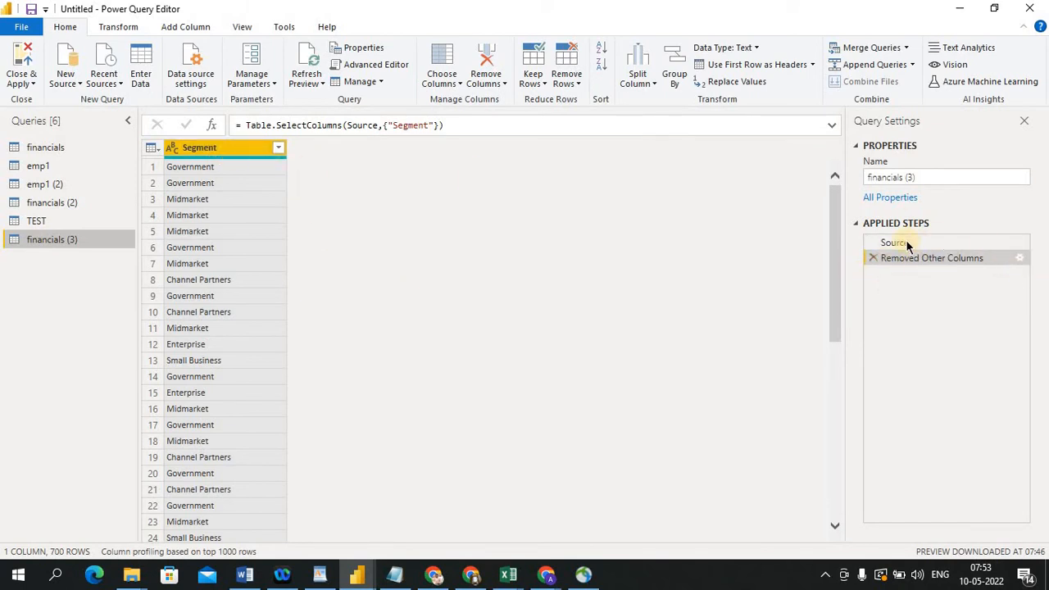
pyautogui.click(873, 258)
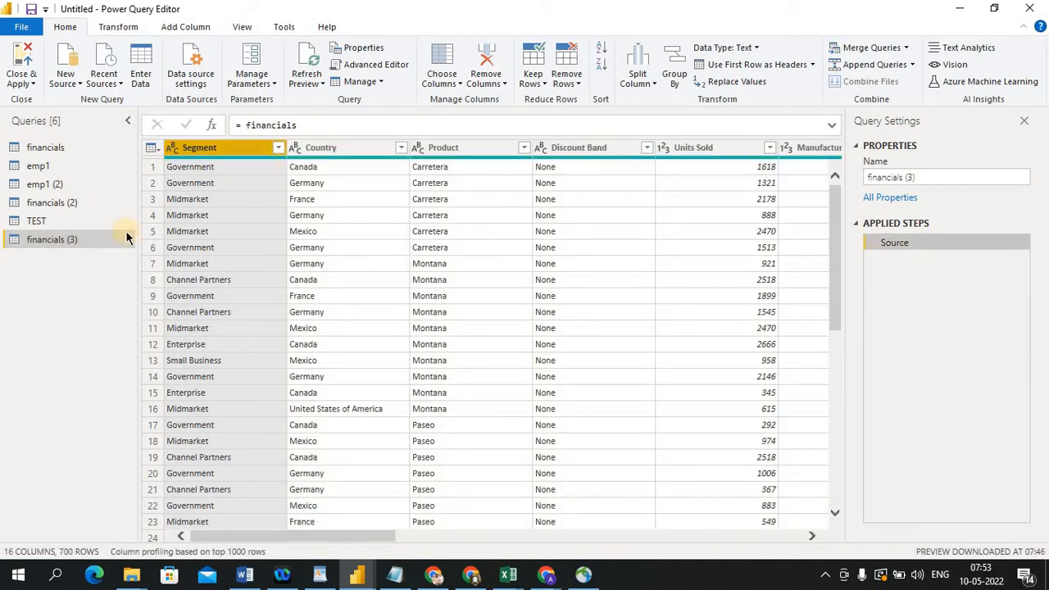
pyautogui.click(358, 81)
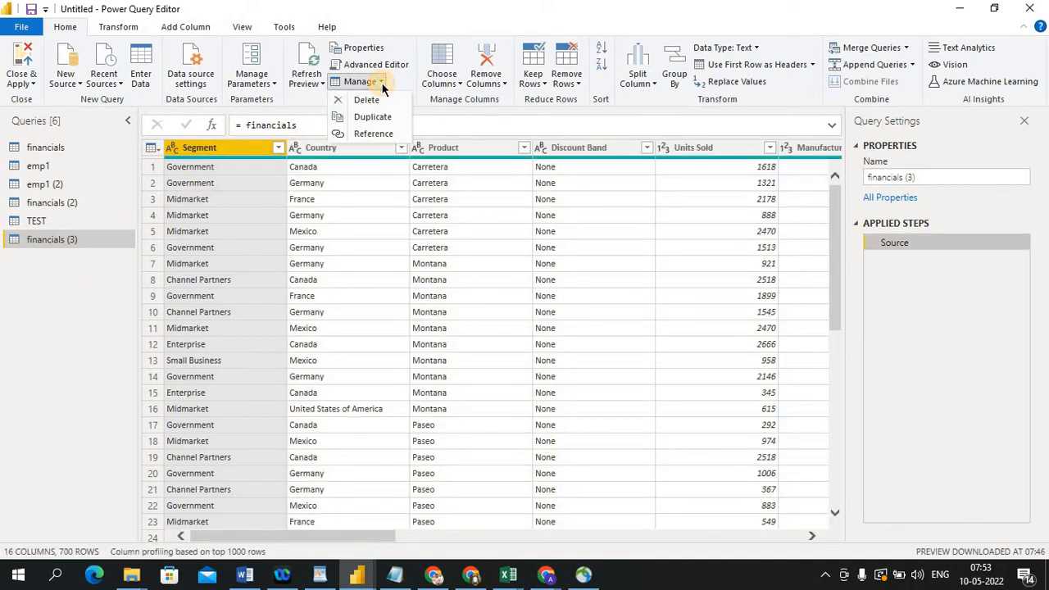
pyautogui.click(357, 136)
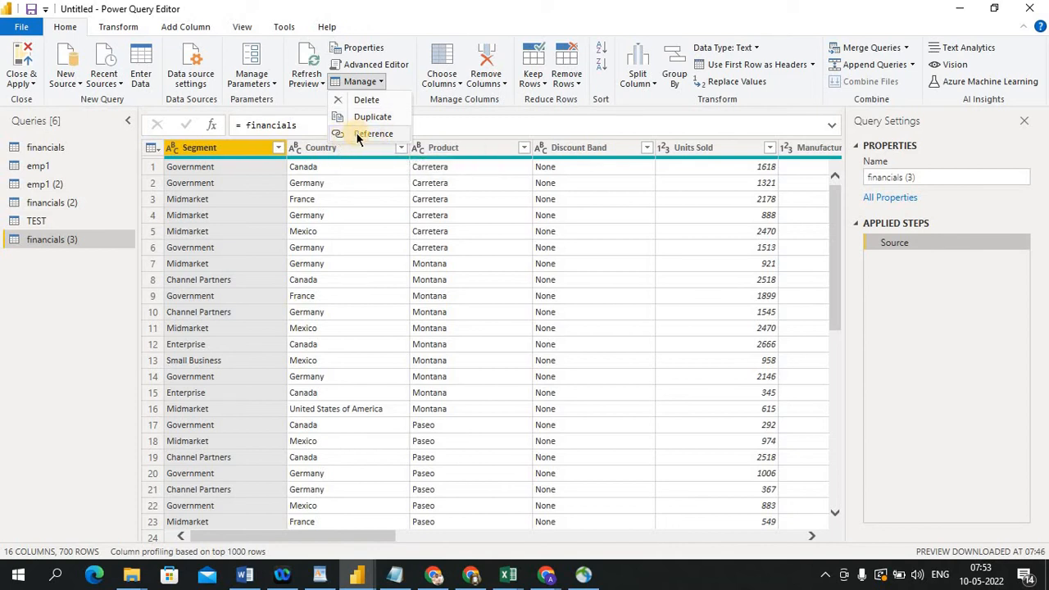
pyautogui.click(381, 82)
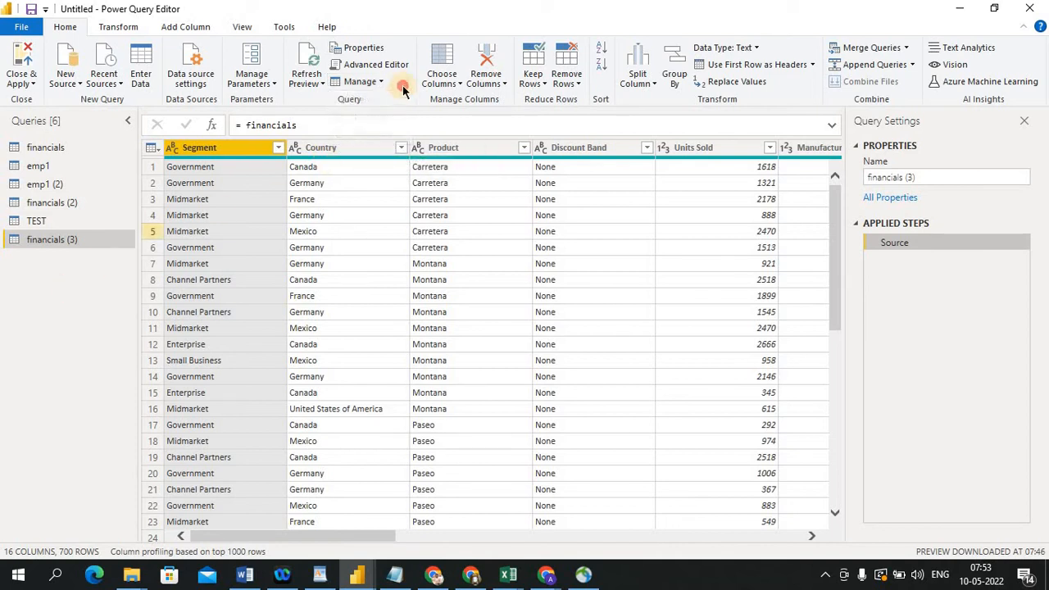
pyautogui.click(381, 82)
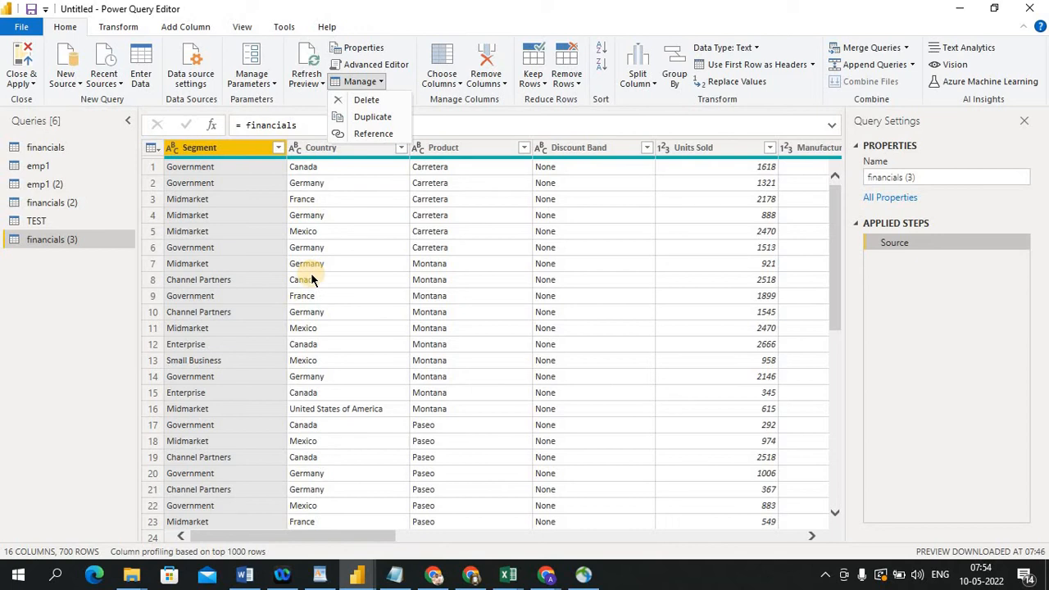
pyautogui.click(69, 315)
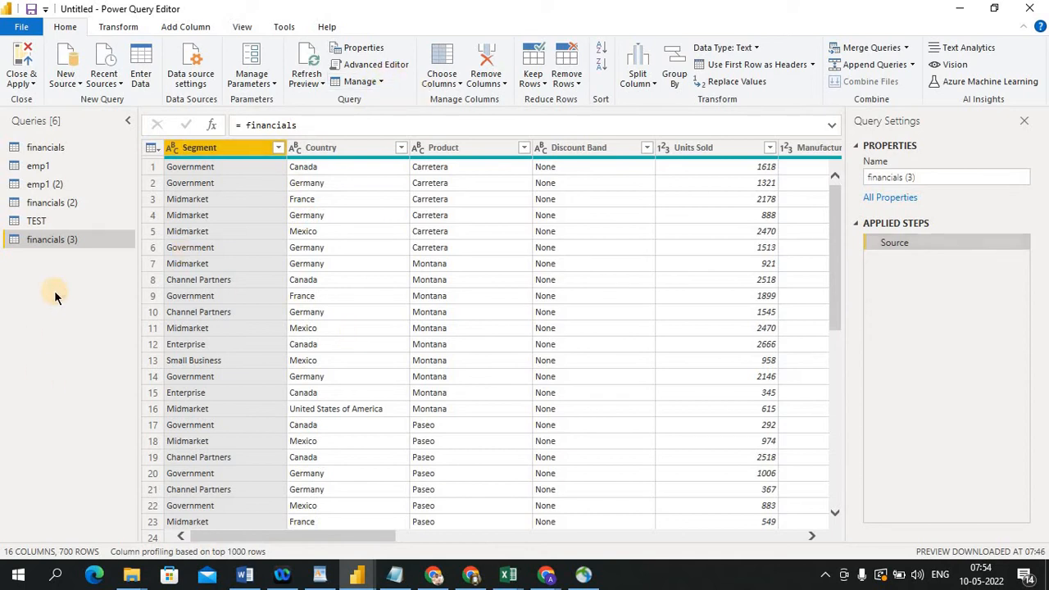
pyautogui.click(46, 148)
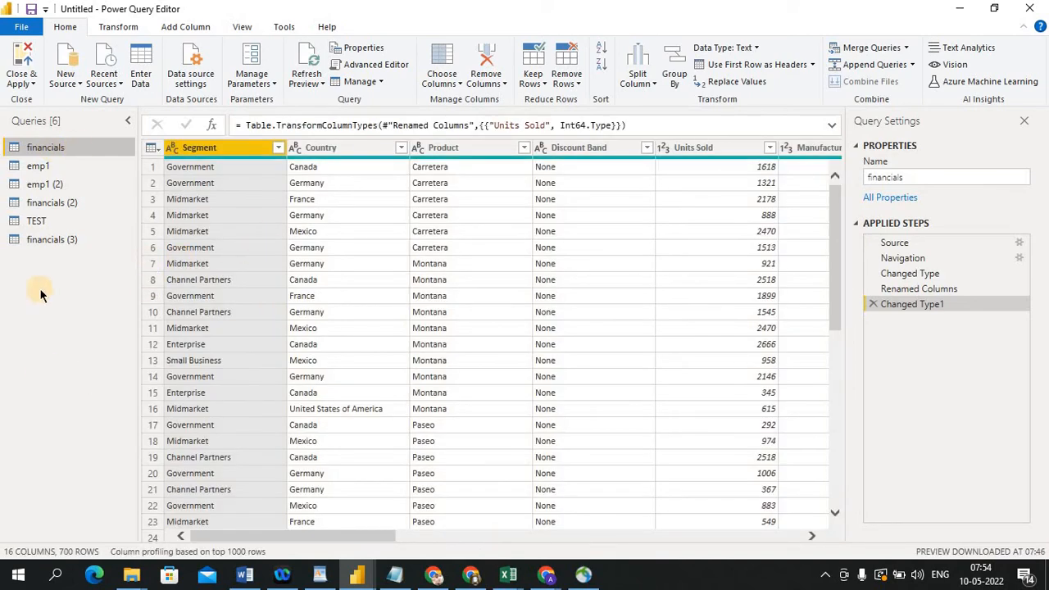
pyautogui.click(56, 246)
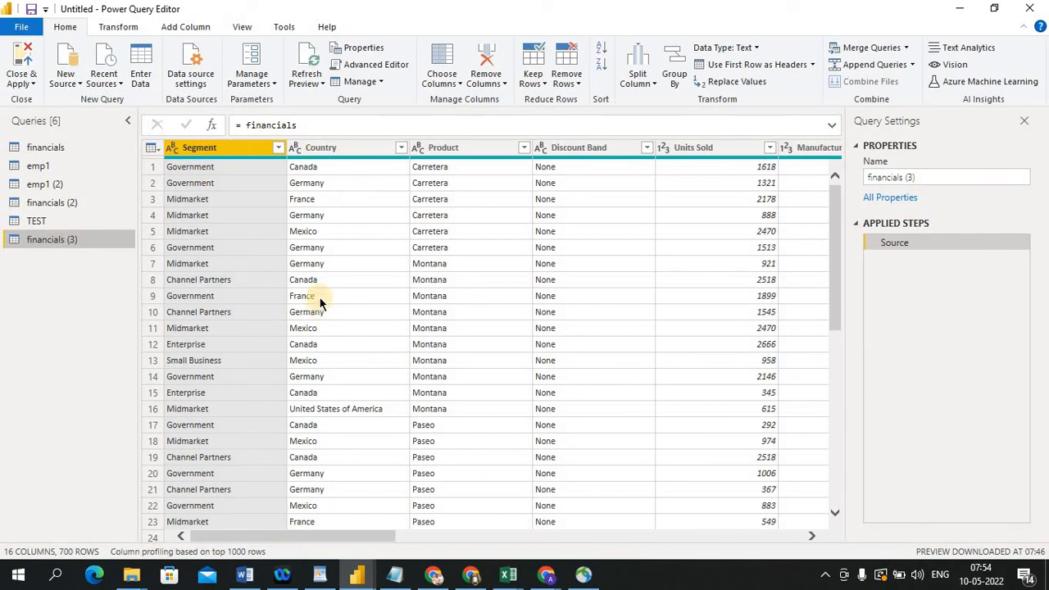
# Choose only the Segment and Country columns to keep, then delete the resulting Removed Other Columns step
pyautogui.click(460, 81)
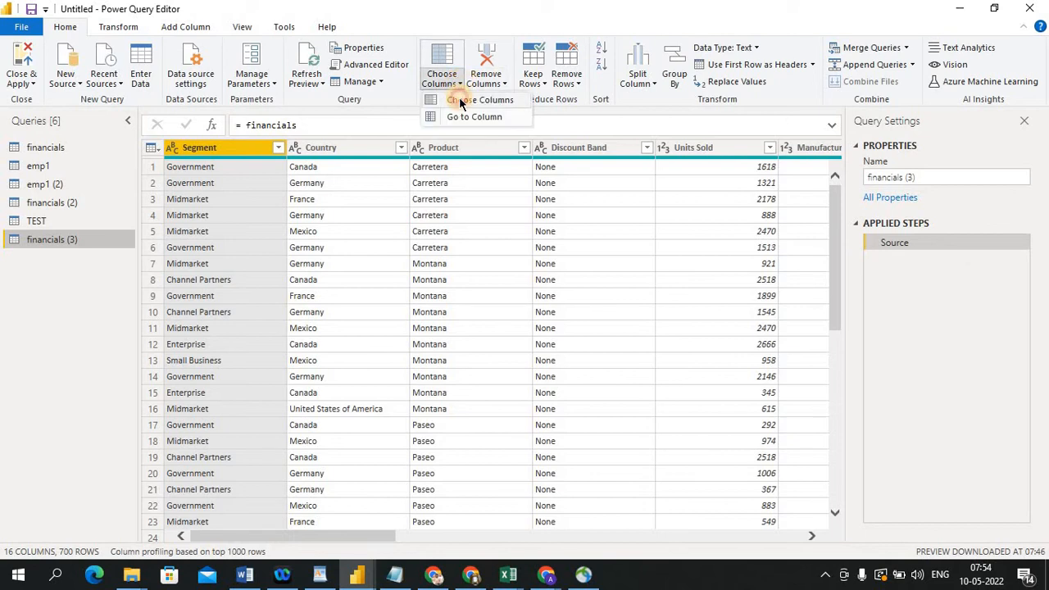
pyautogui.click(458, 99)
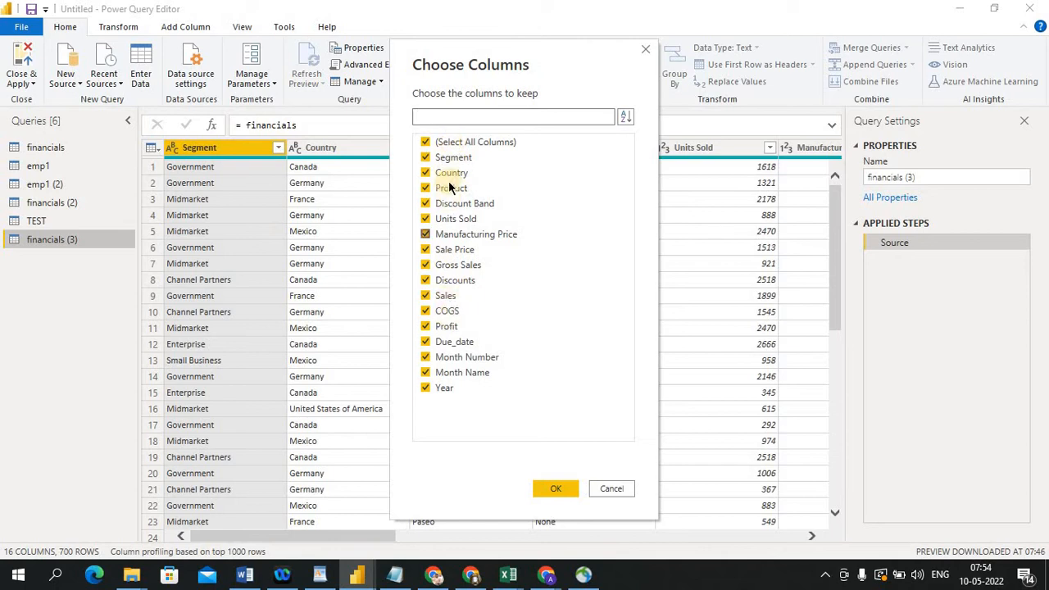
pyautogui.click(425, 145)
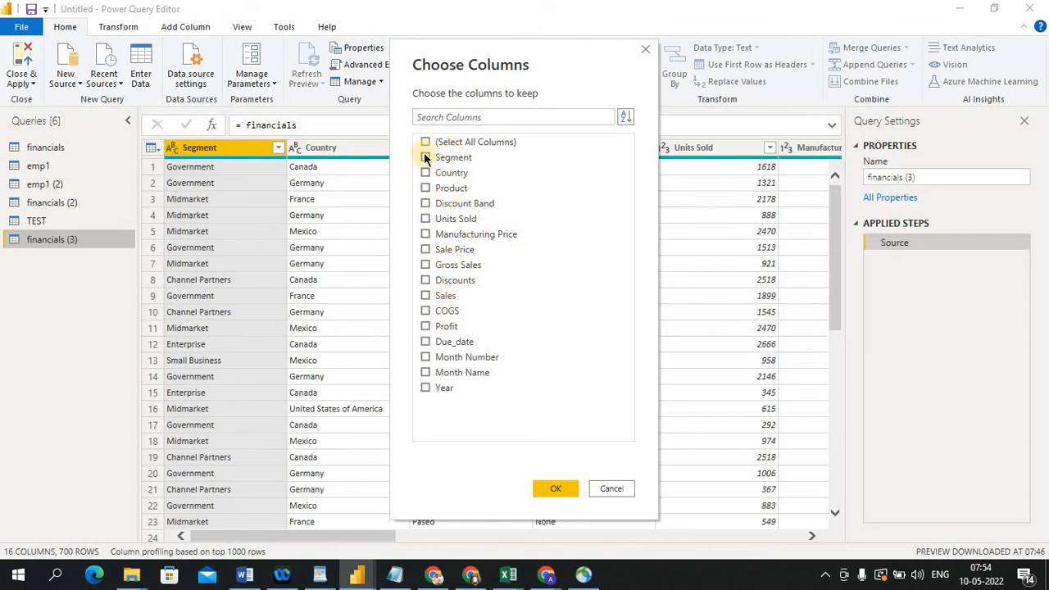
pyautogui.click(425, 158)
pyautogui.click(425, 173)
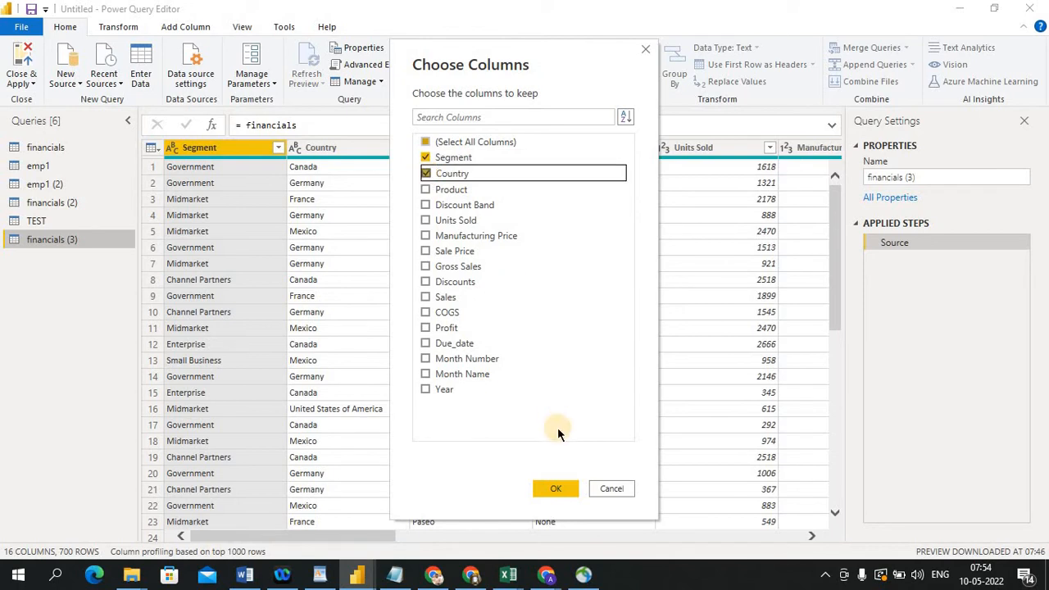
pyautogui.click(555, 488)
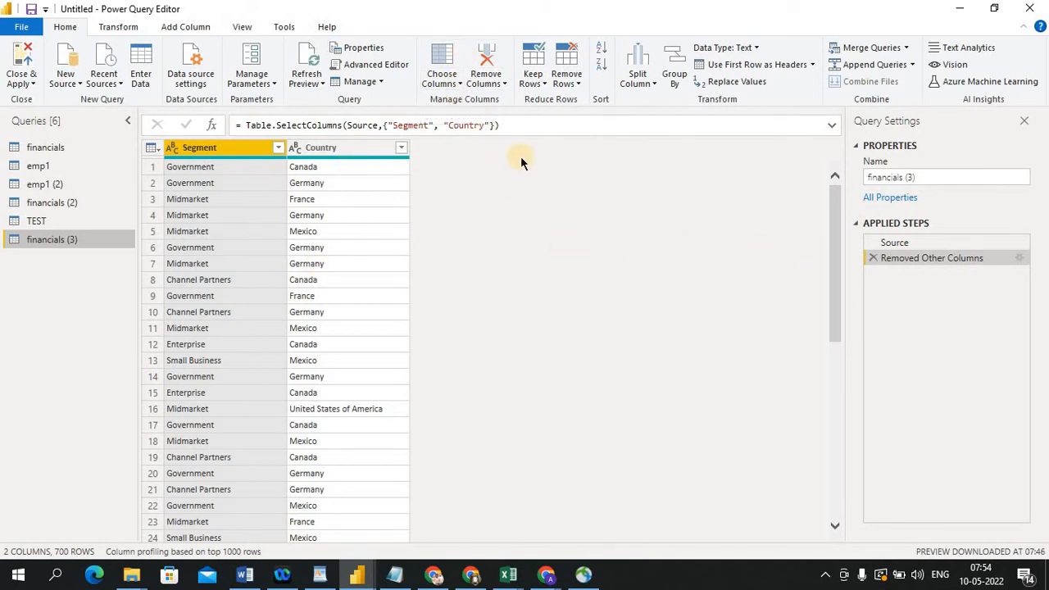
pyautogui.click(873, 257)
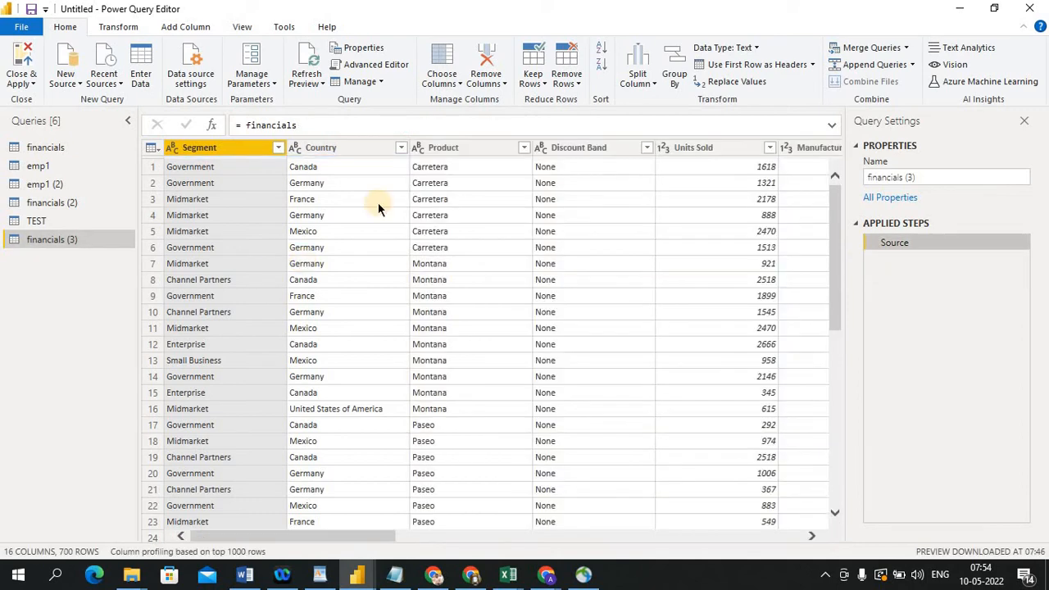
# Go to the Units Sold column, remove it, then delete the Removed Columns step
pyautogui.click(456, 85)
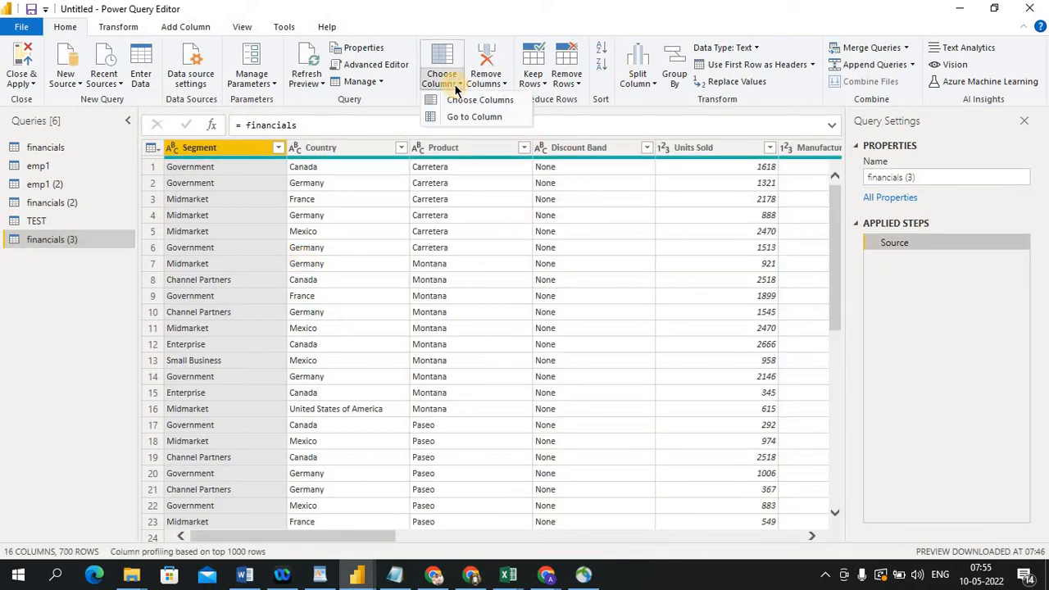
pyautogui.click(480, 120)
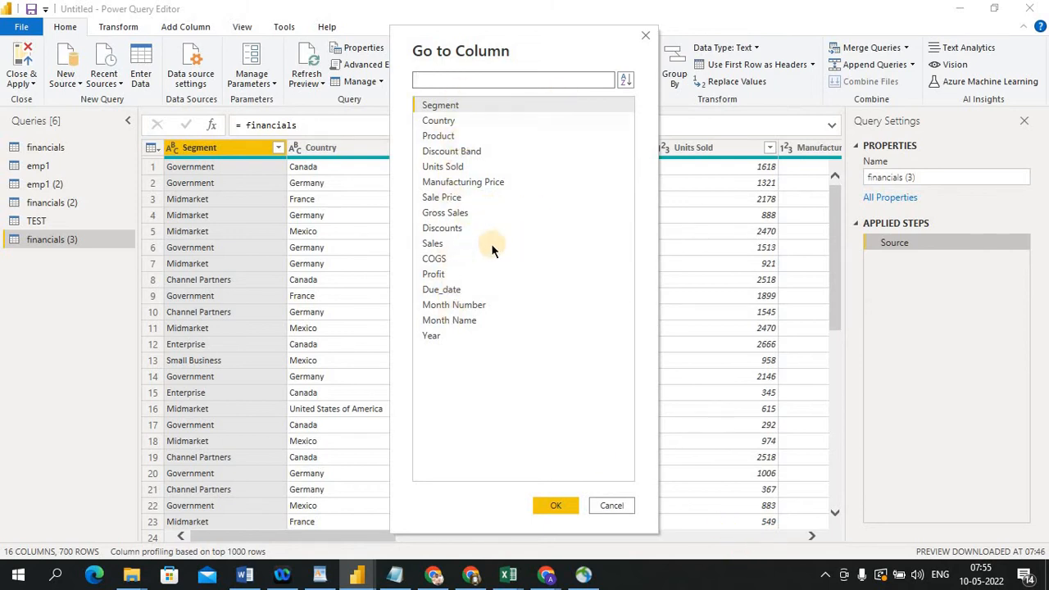
pyautogui.click(455, 167)
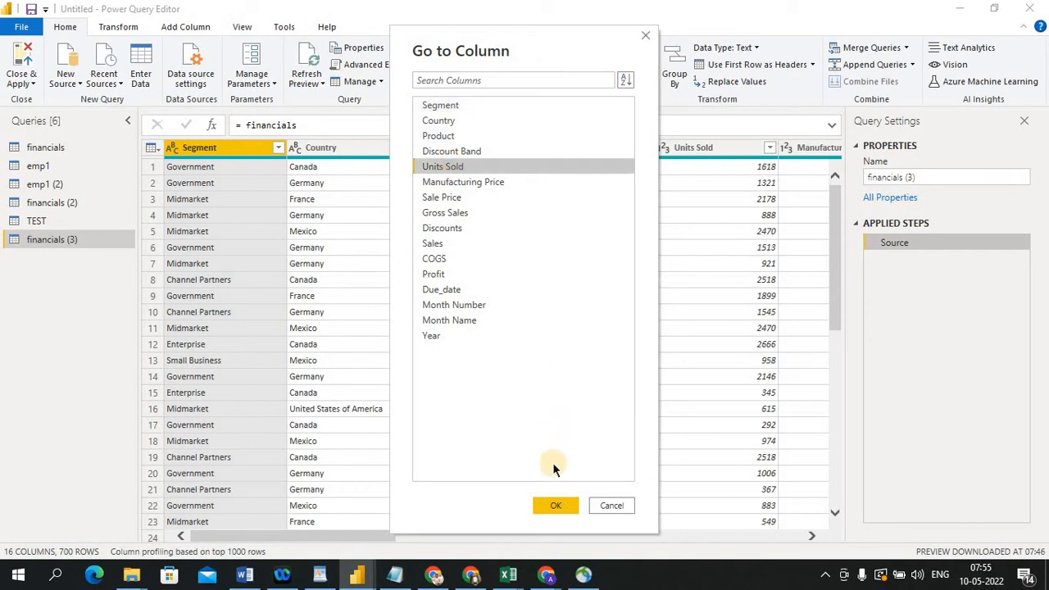
pyautogui.click(554, 505)
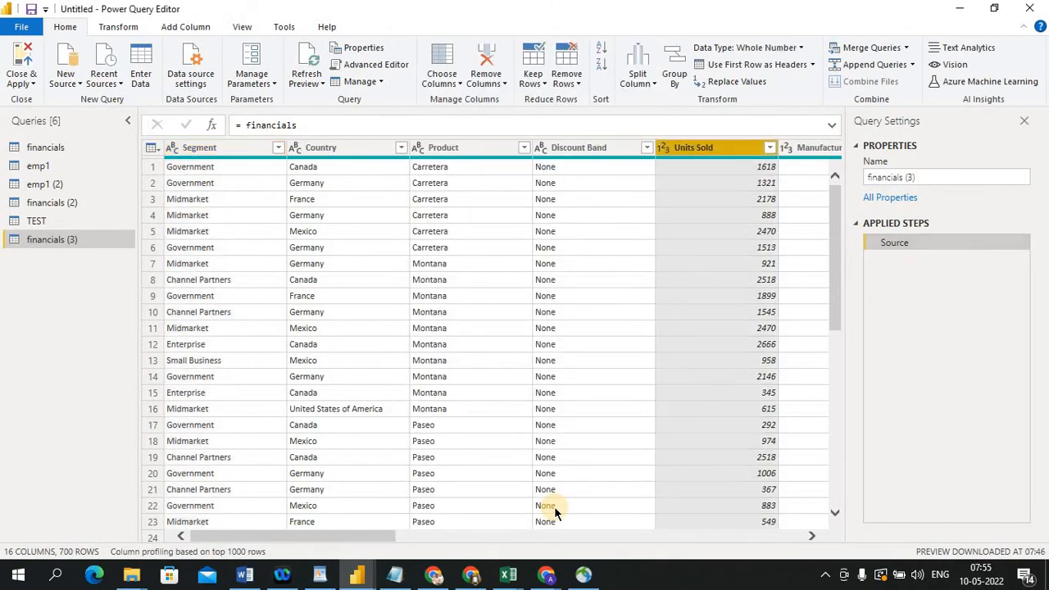
pyautogui.click(504, 84)
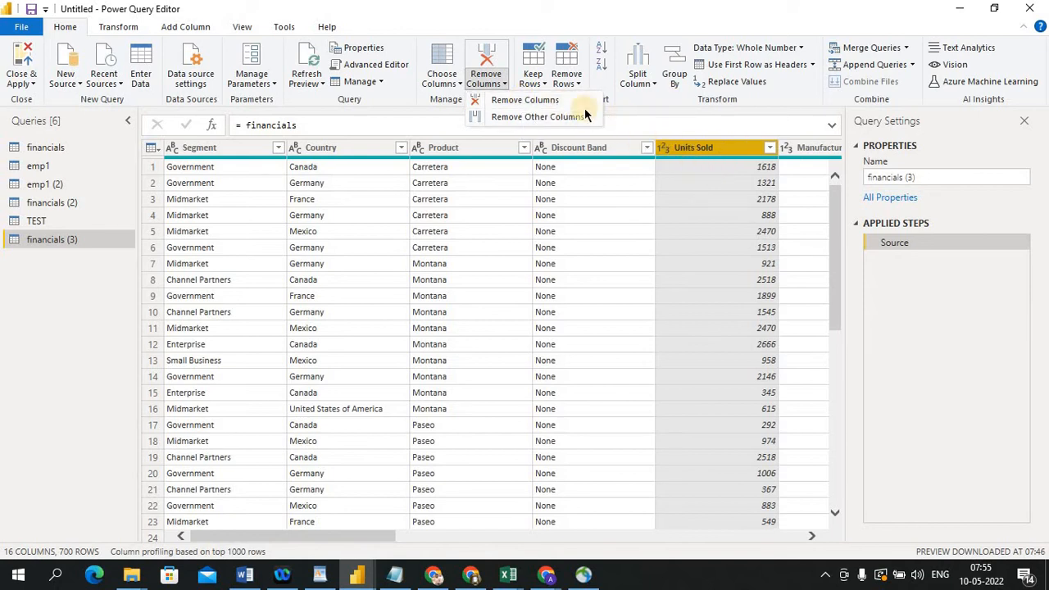
pyautogui.click(538, 100)
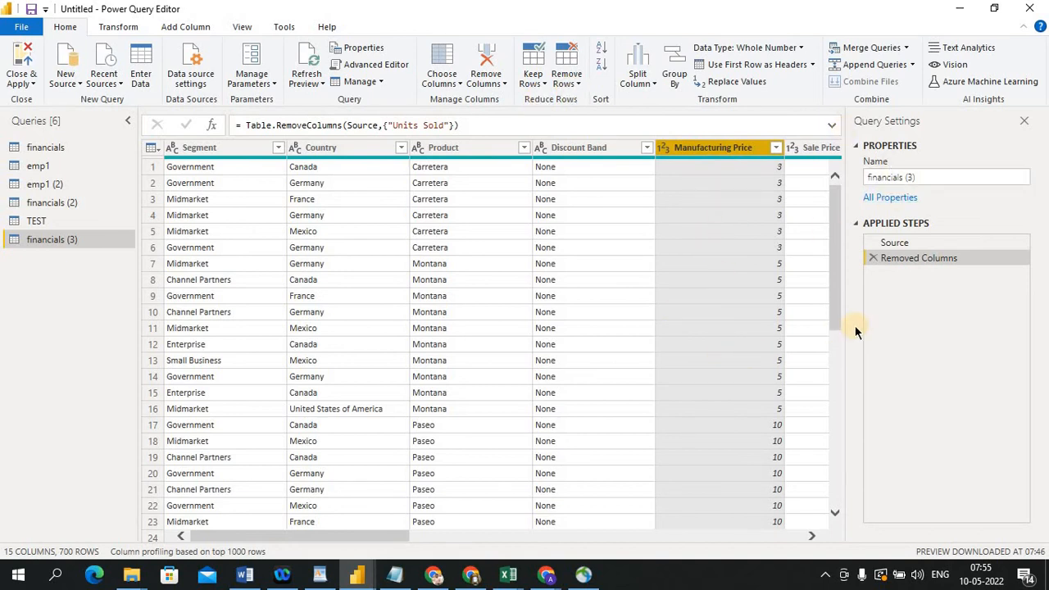
pyautogui.click(874, 257)
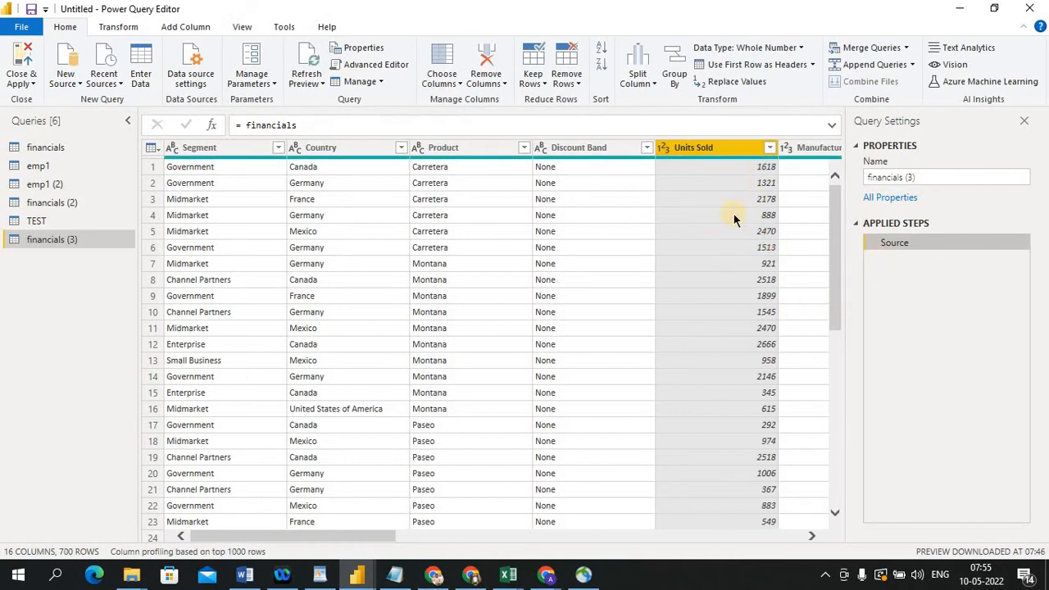
# Remove all columns except Units Sold, then delete the Removed Other Columns step
pyautogui.click(497, 83)
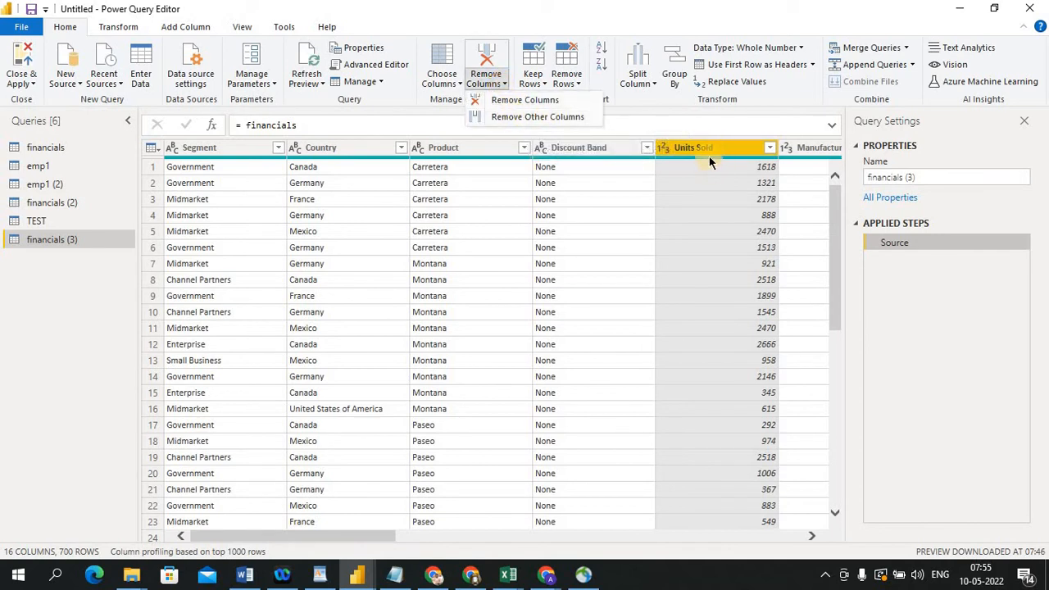
pyautogui.click(545, 118)
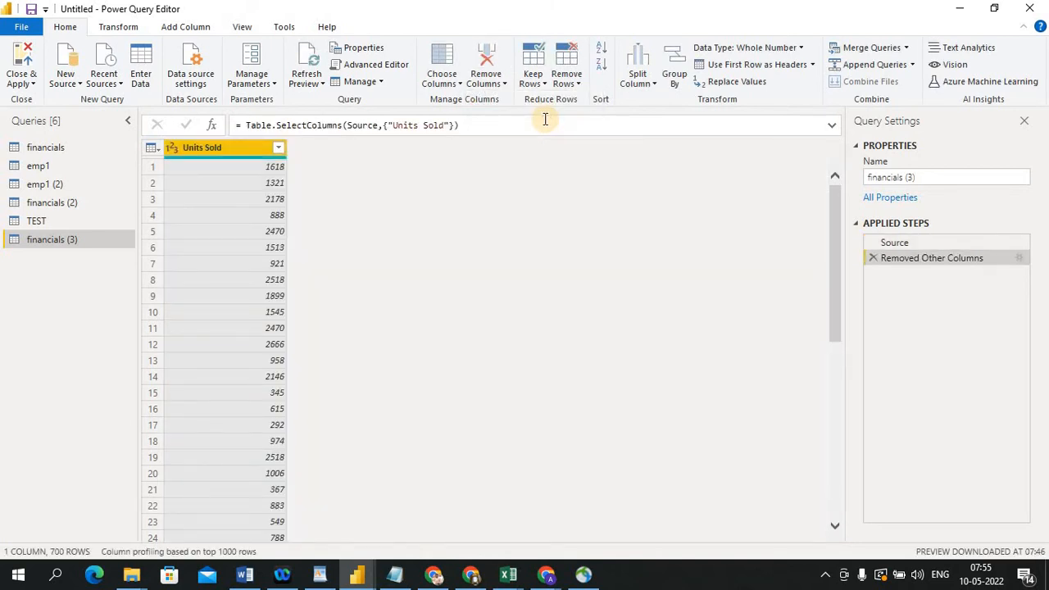
pyautogui.click(872, 258)
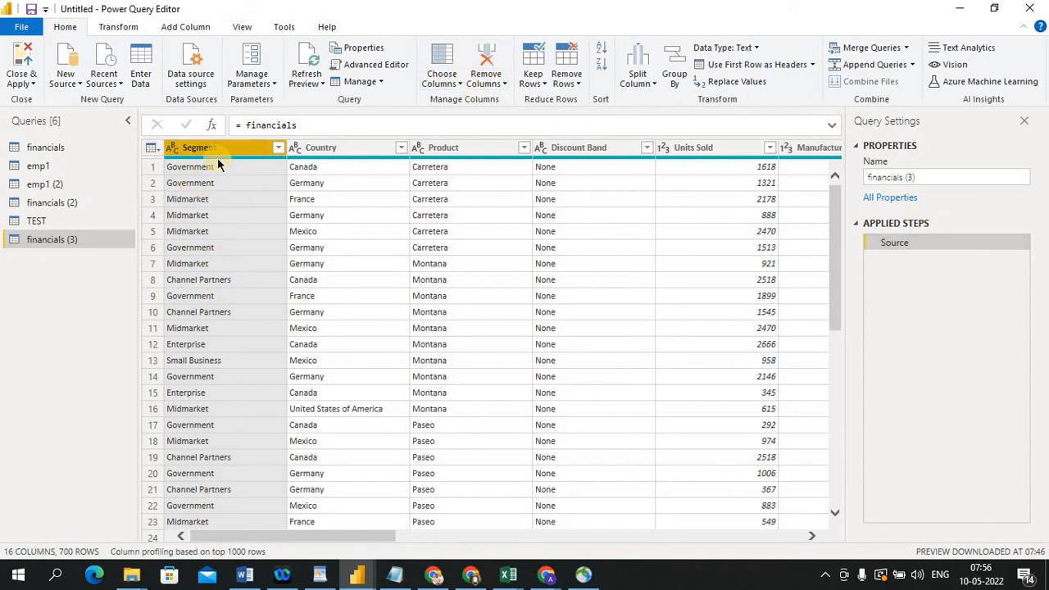
# Select the Country column, then select rows 1 and 2 to preview their record details
pyautogui.click(335, 145)
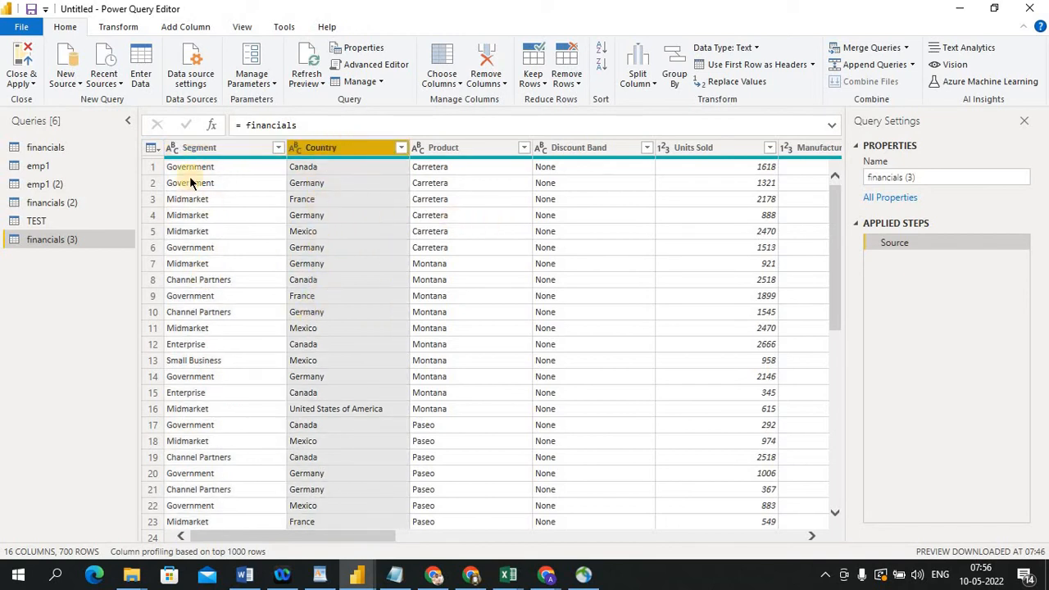
pyautogui.click(152, 166)
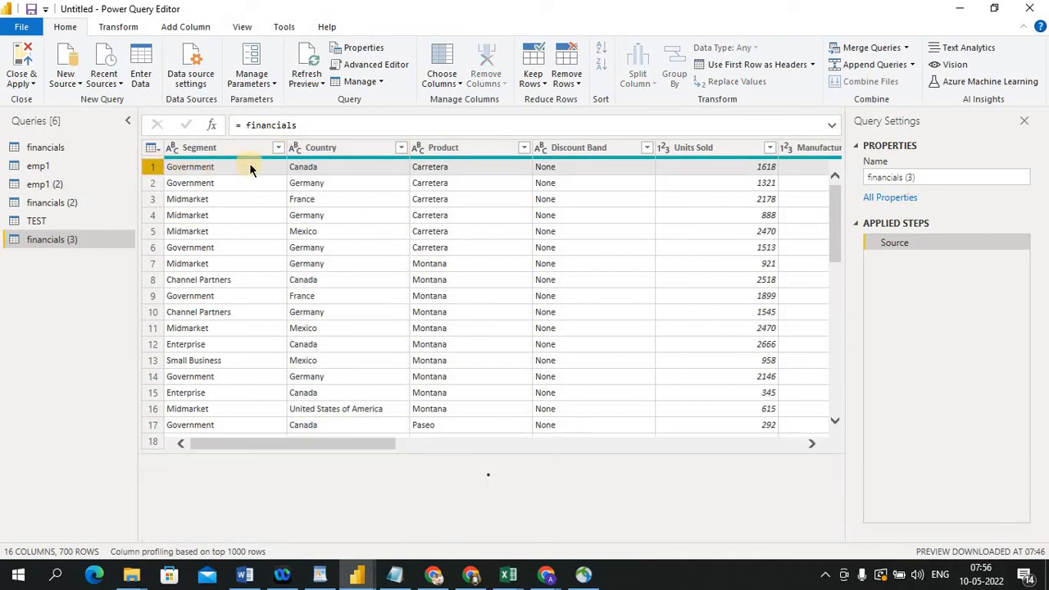
pyautogui.click(151, 183)
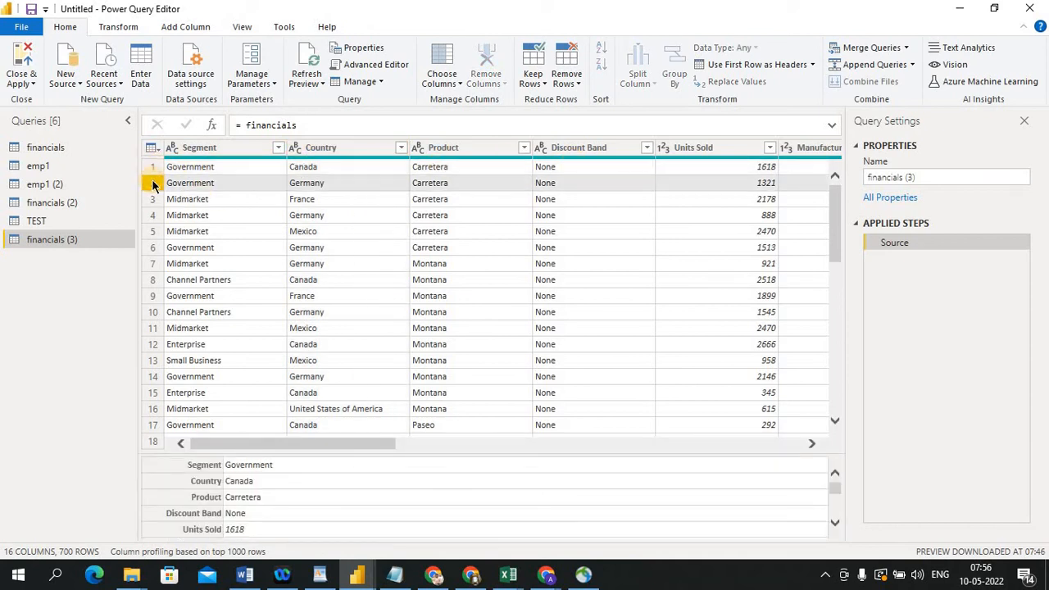
# Keep only the top 10 rows of financials (3), then delete the Kept First Rows step
pyautogui.click(151, 199)
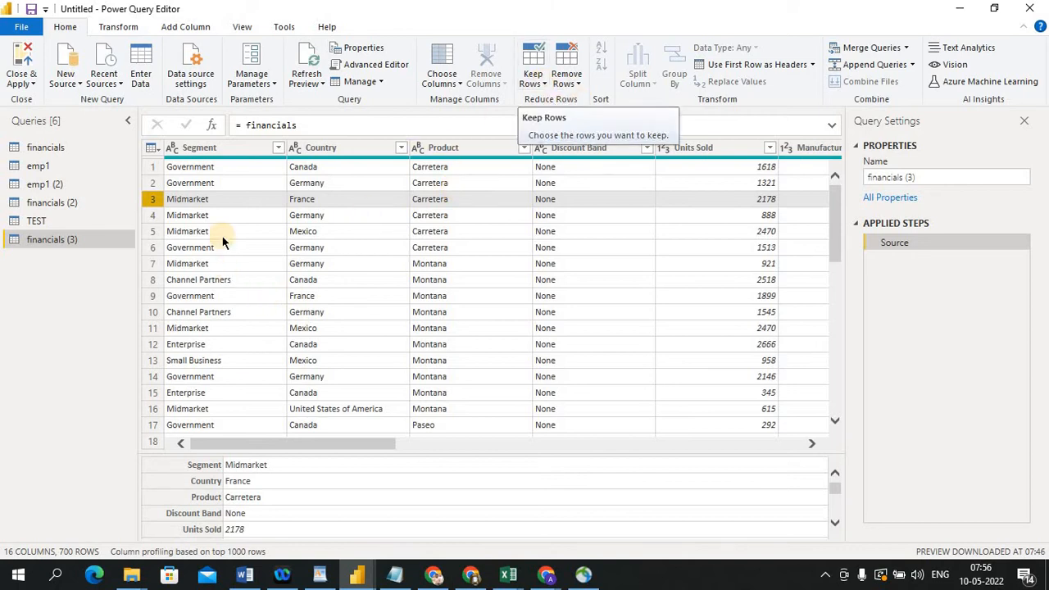
pyautogui.click(545, 84)
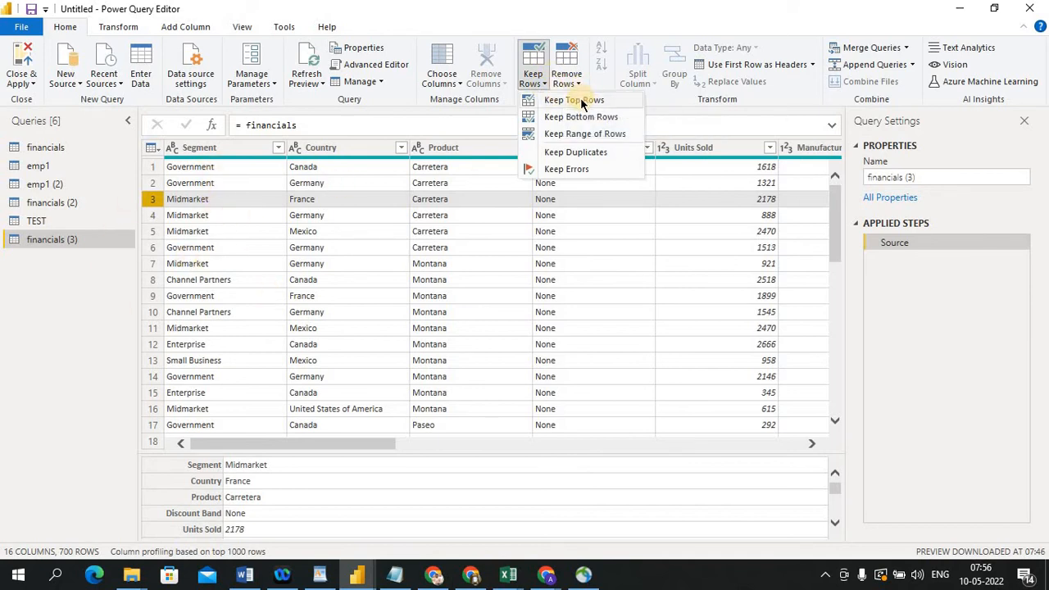
pyautogui.click(578, 100)
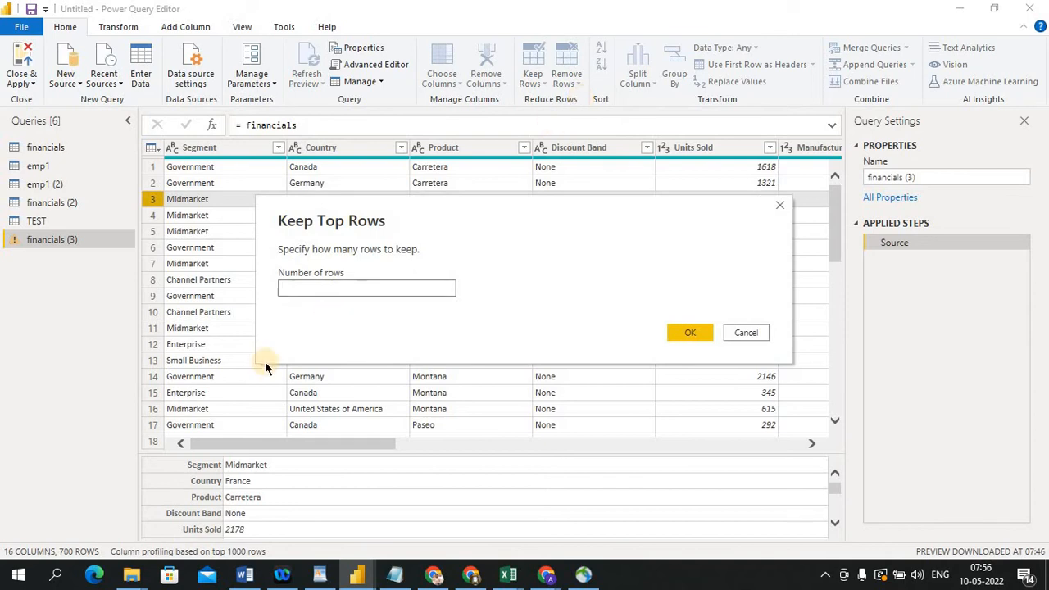
pyautogui.write('10')
pyautogui.click(690, 332)
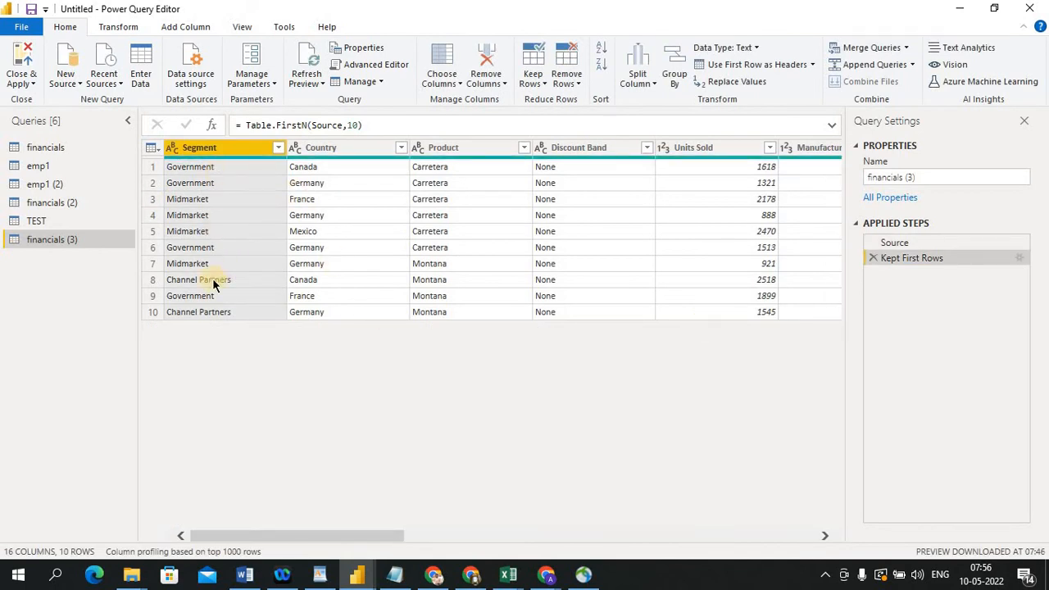
pyautogui.click(873, 258)
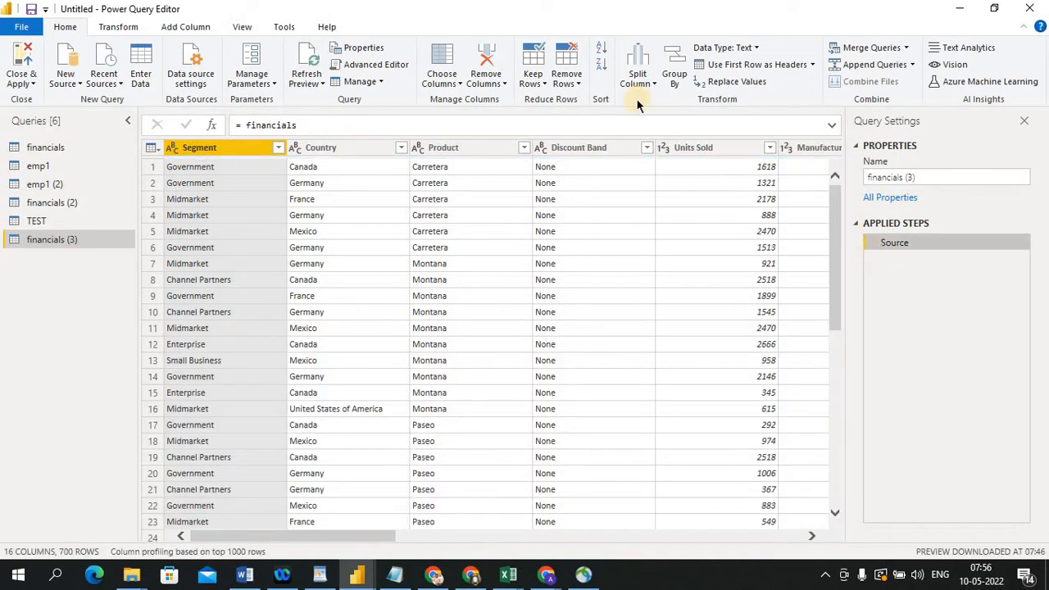
pyautogui.click(543, 86)
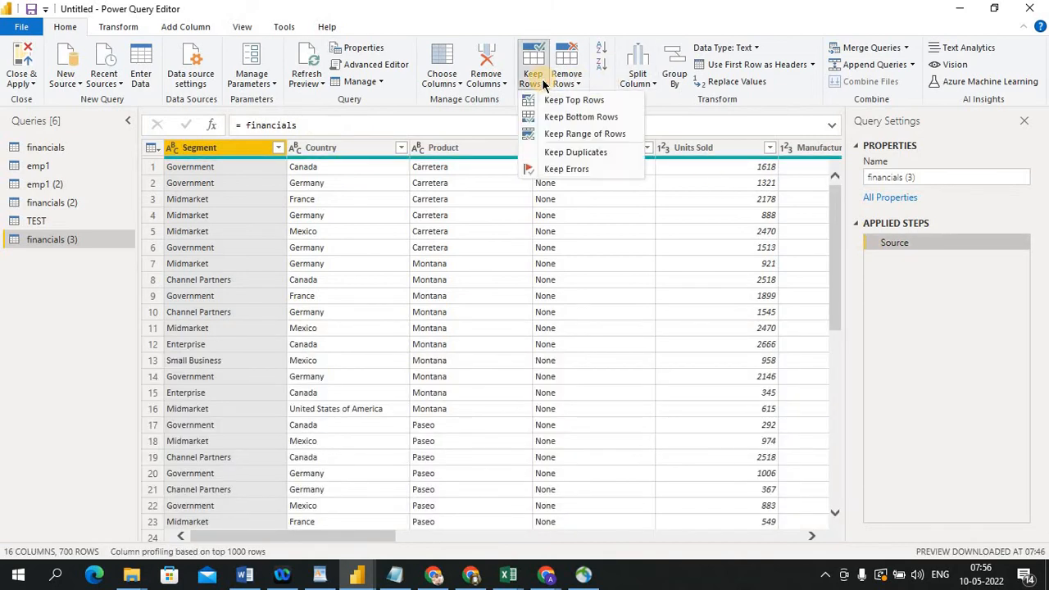
pyautogui.click(674, 103)
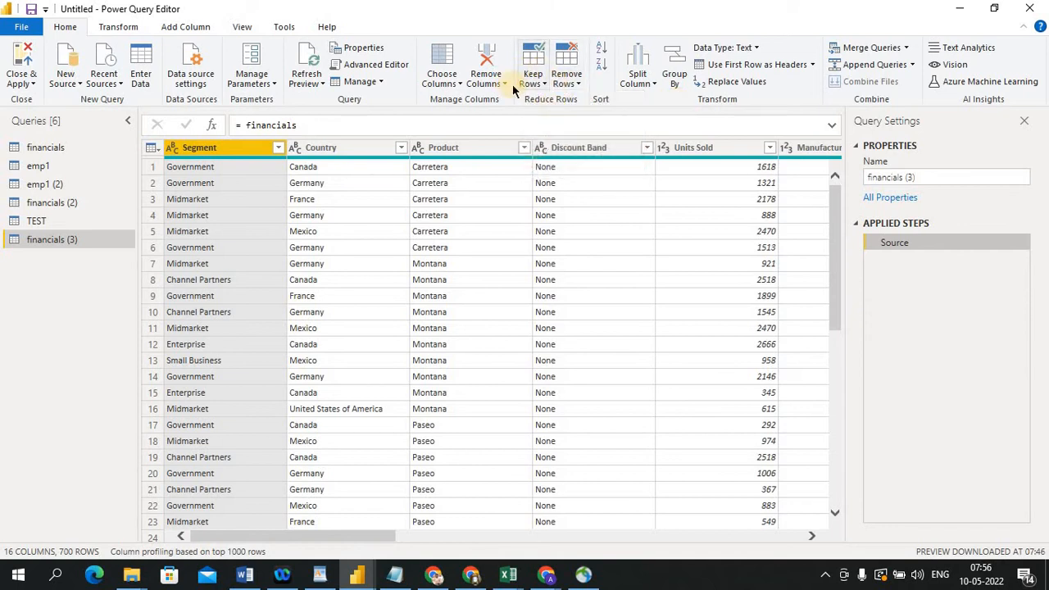
pyautogui.click(576, 86)
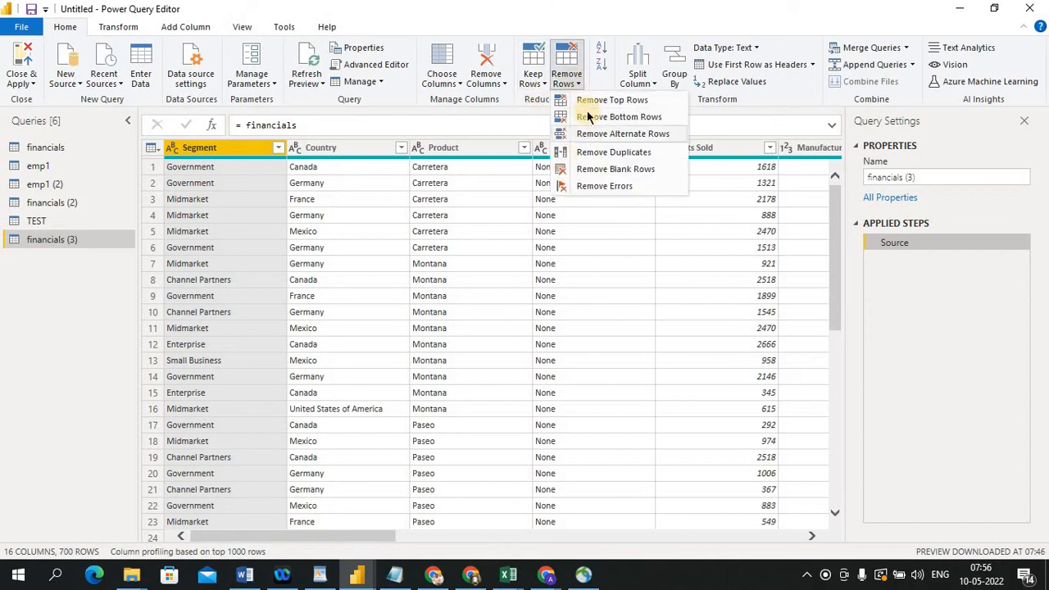
pyautogui.click(504, 114)
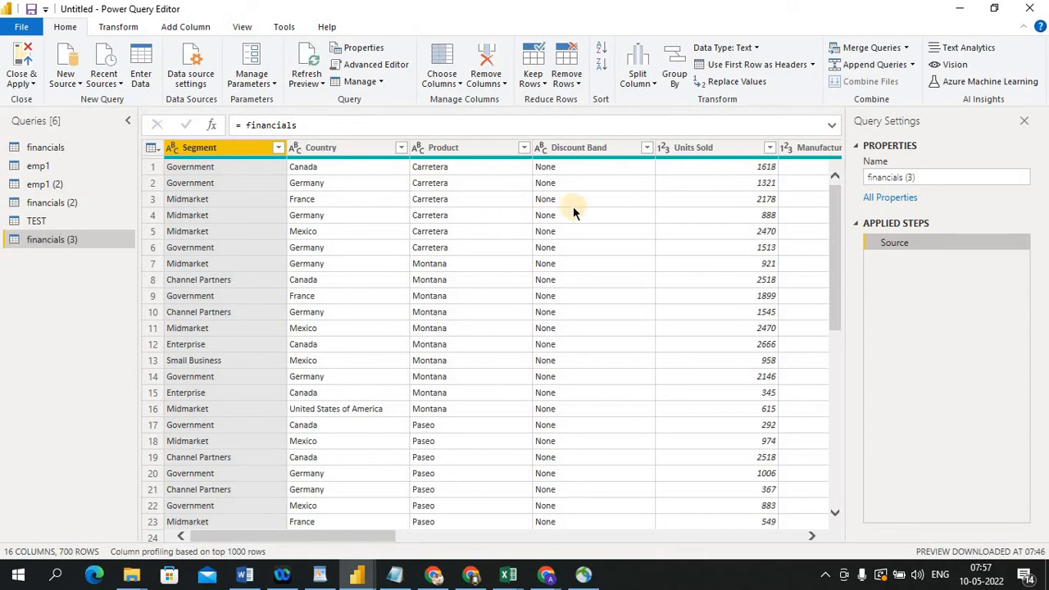
# Sort the Units Sold column ascending, then switch the sort to descending
pyautogui.click(728, 150)
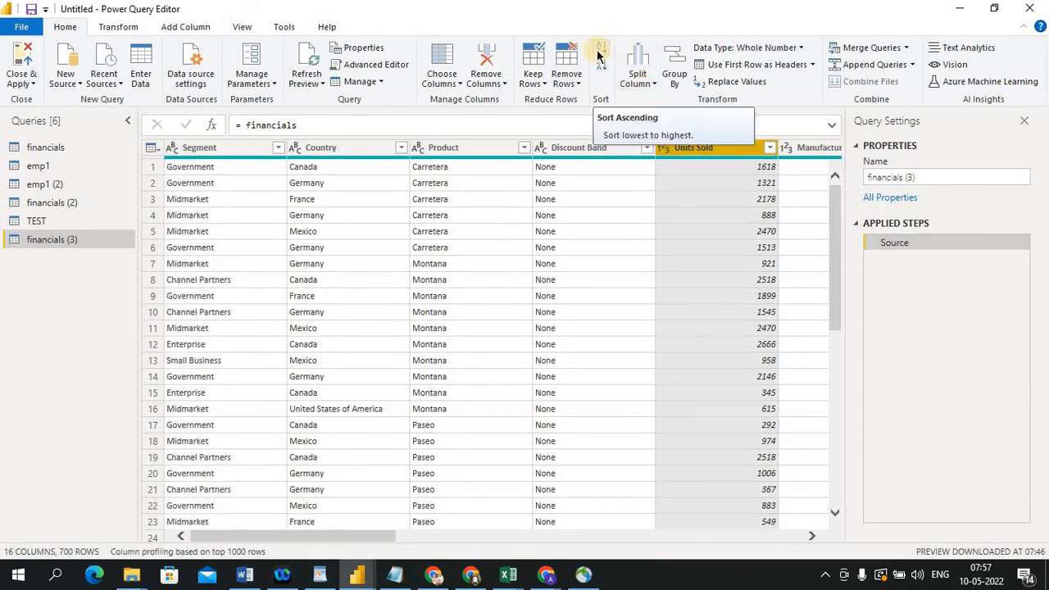
pyautogui.click(598, 54)
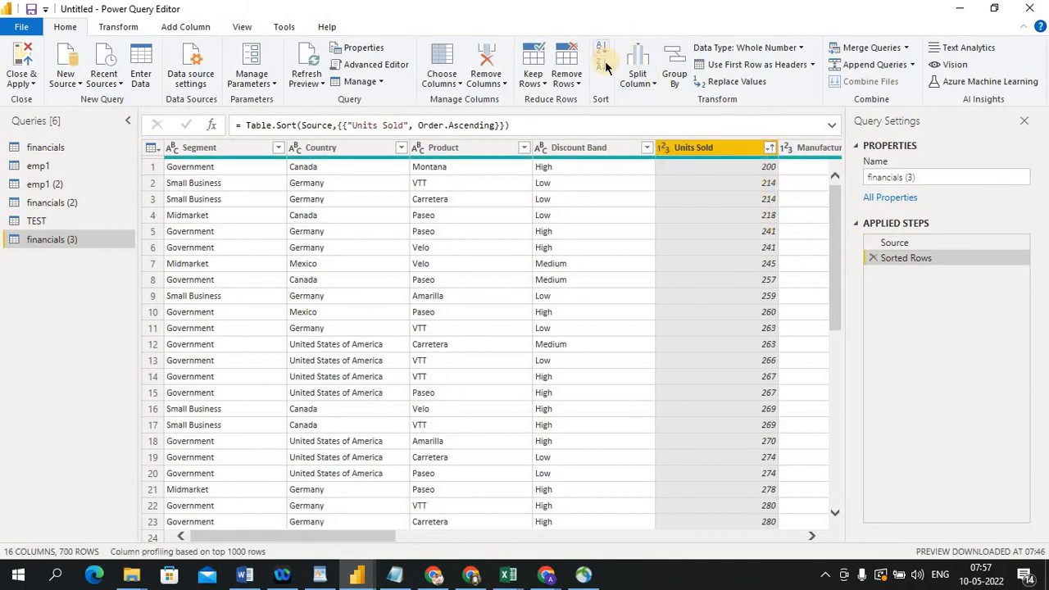
pyautogui.click(602, 66)
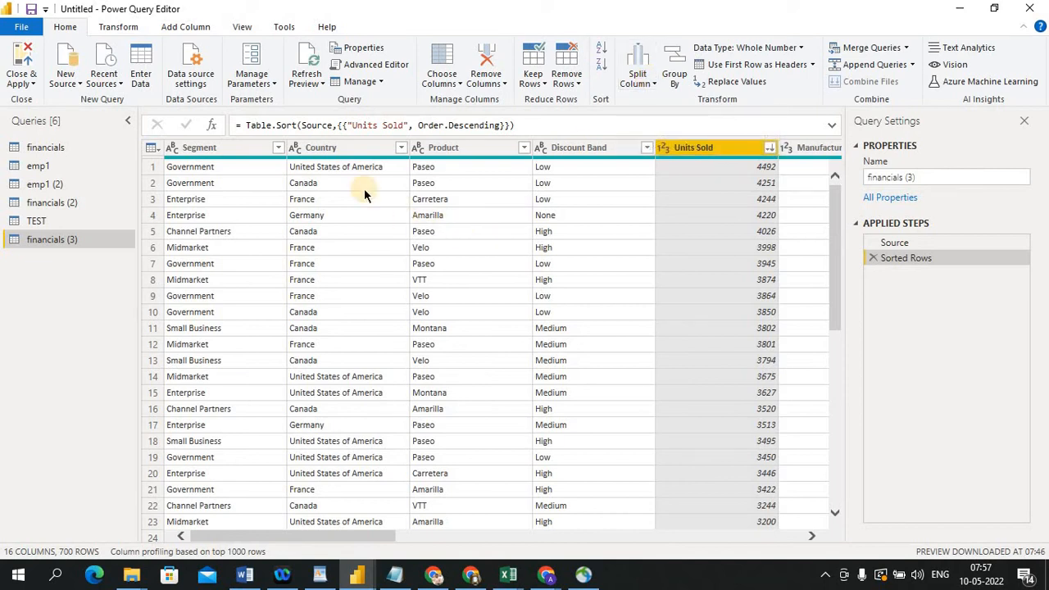
# Split the Country column by the space delimiter at each occurrence, then delete the Changed Type and Split Column by Delimiter steps
pyautogui.click(337, 148)
pyautogui.keyDown('ctrl'); pyautogui.click(554, 149); pyautogui.keyUp('ctrl')
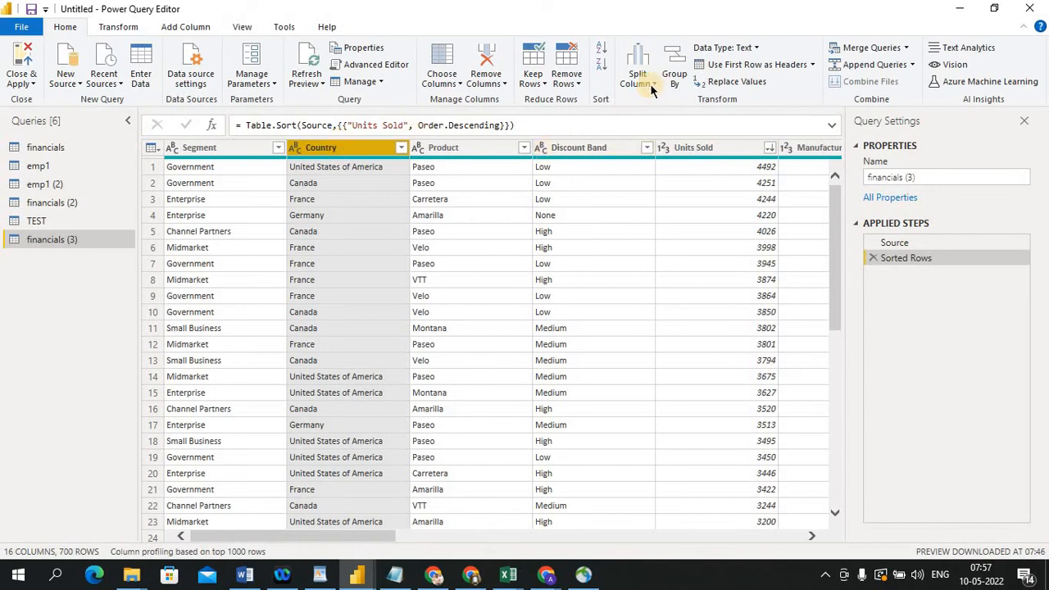
pyautogui.click(637, 78)
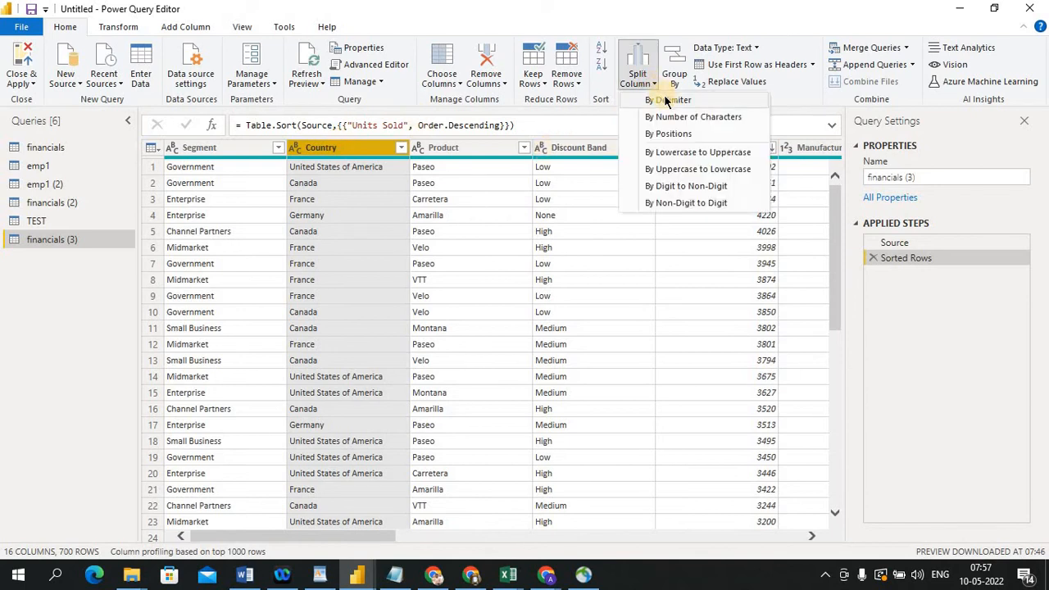
pyautogui.click(665, 100)
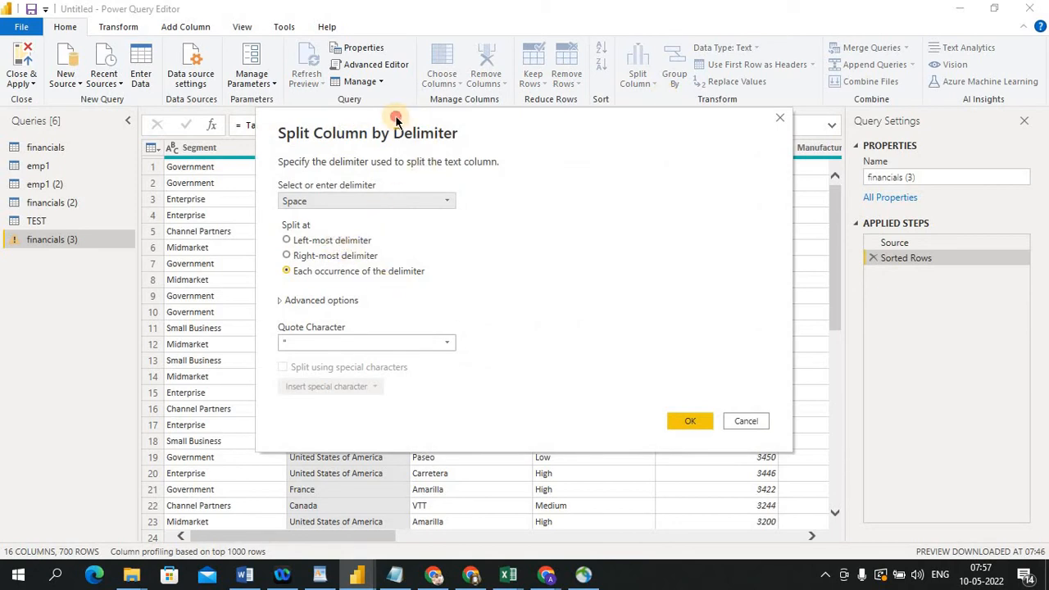
pyautogui.moveTo(396, 117); pyautogui.dragTo(572, 125)
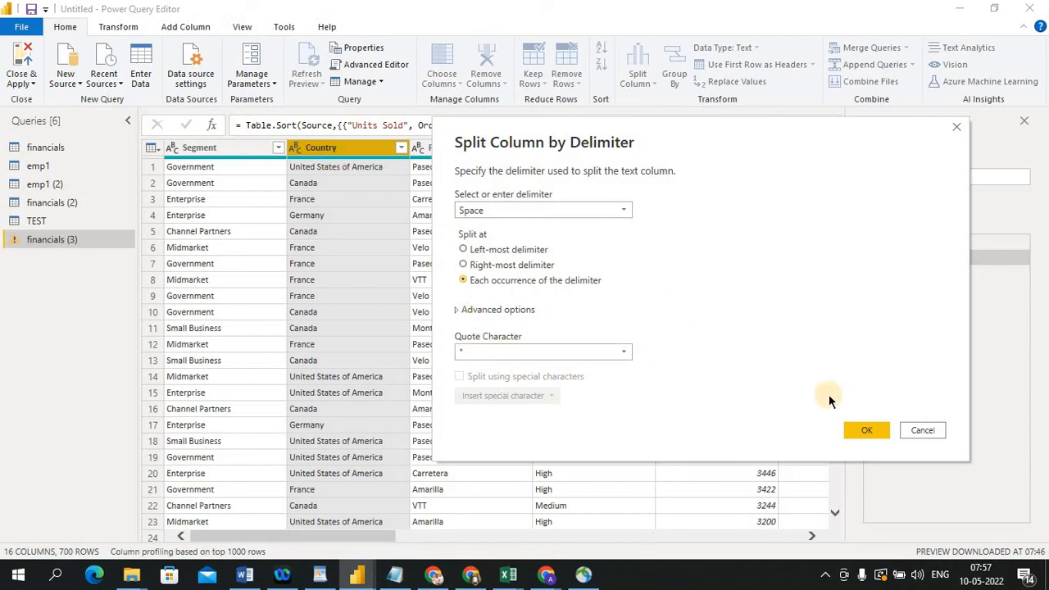
pyautogui.click(862, 434)
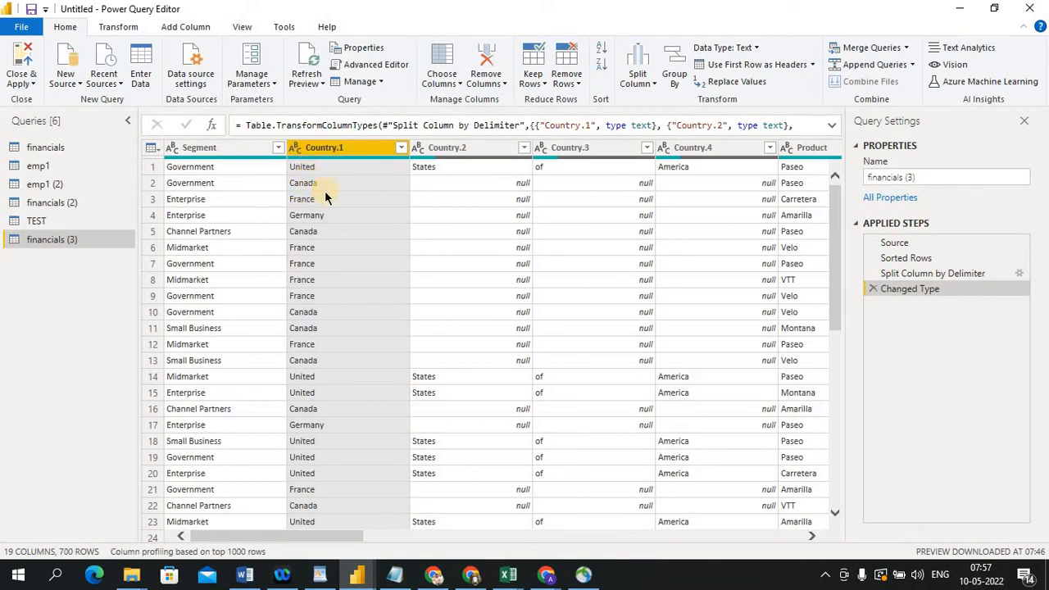
pyautogui.click(873, 288)
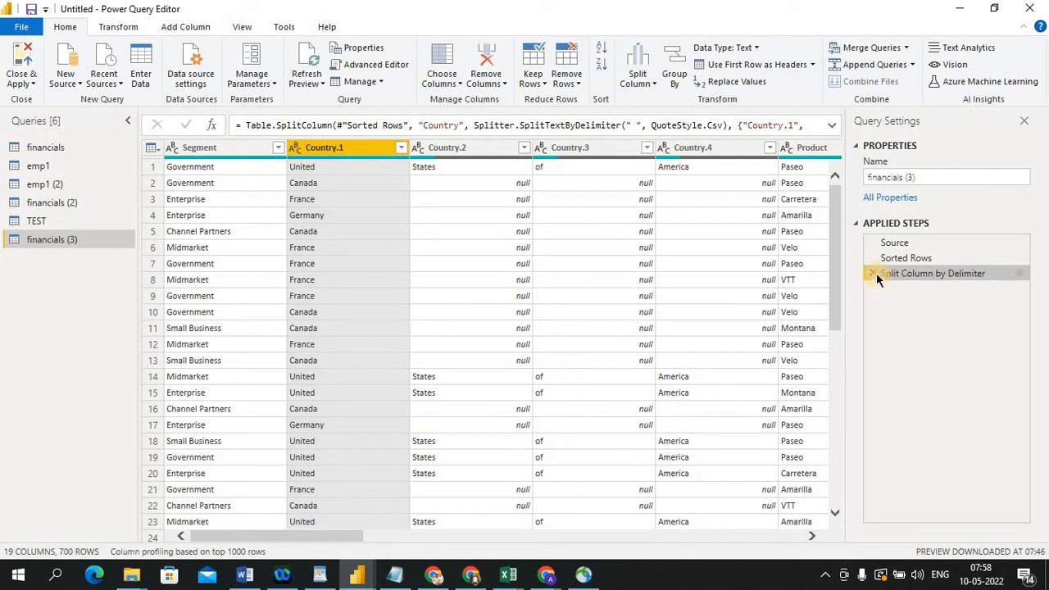
pyautogui.click(873, 274)
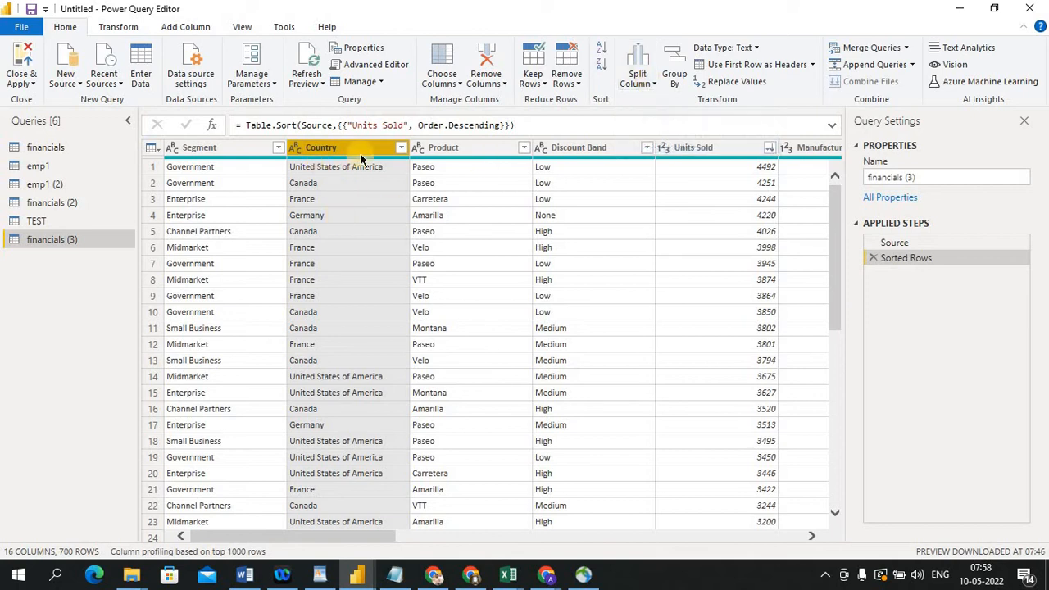
pyautogui.click(649, 85)
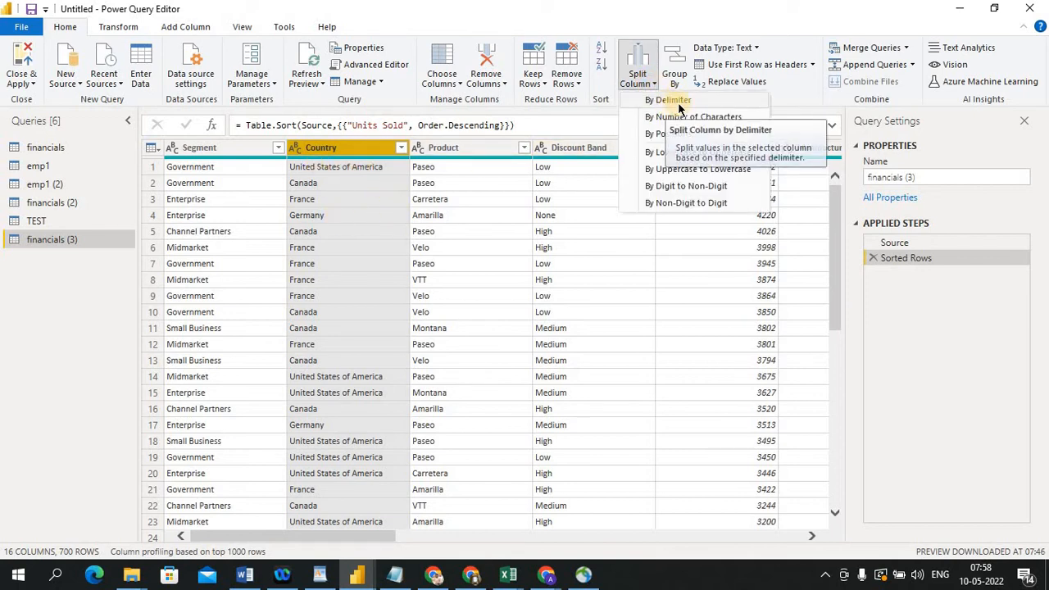
pyautogui.click(677, 102)
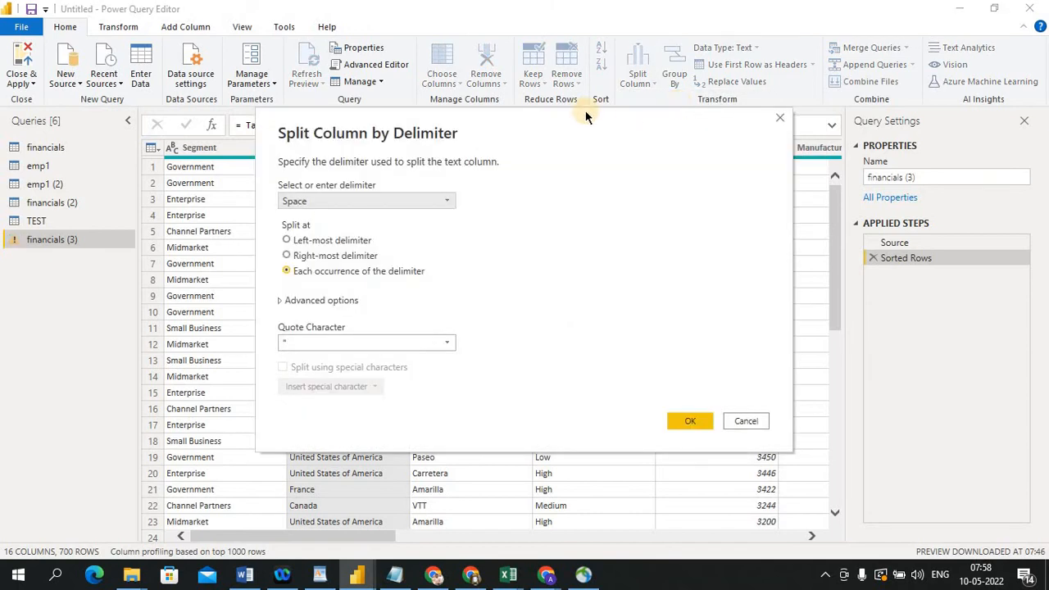
pyautogui.moveTo(569, 134)
pyautogui.mouseDown()
pyautogui.moveTo(711, 161)
pyautogui.moveTo(770, 148)
pyautogui.mouseUp()
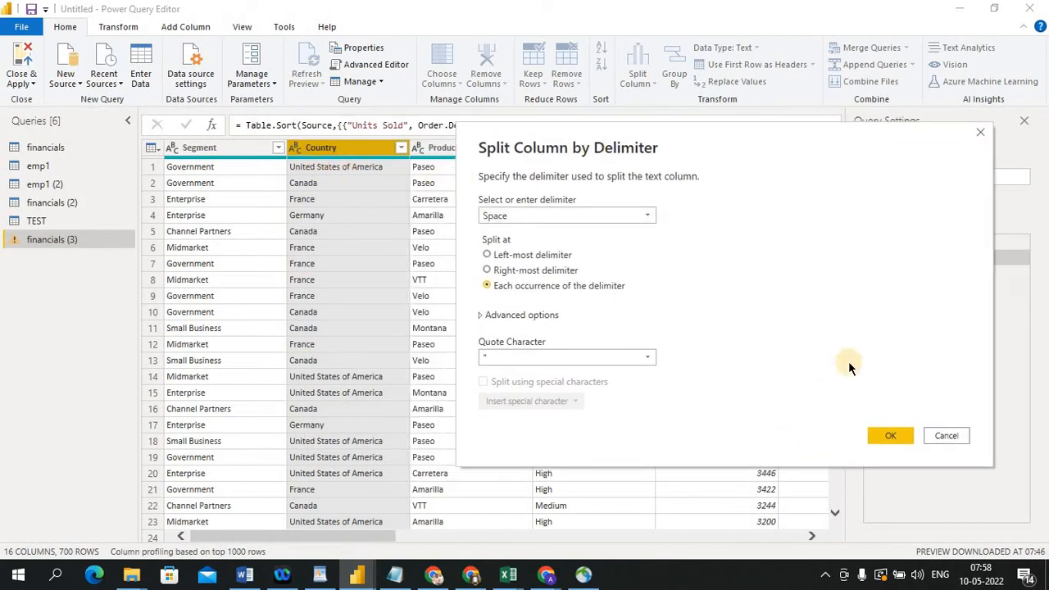
pyautogui.click(945, 435)
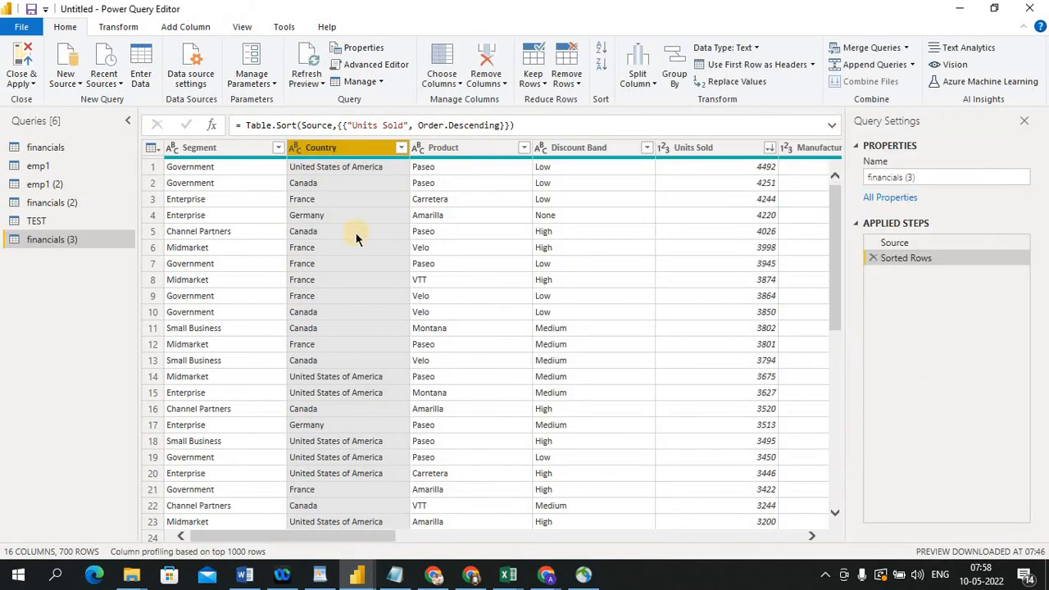
# Select the emp1 query and switch to the DOB workbook in Excel
pyautogui.click(49, 166)
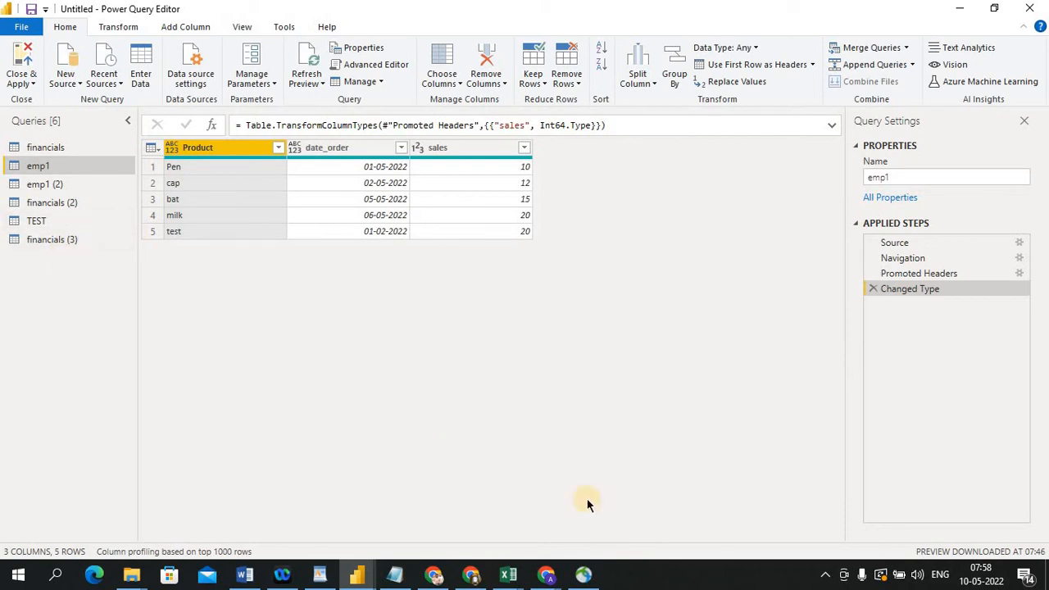
pyautogui.click(518, 570)
pyautogui.click(402, 477)
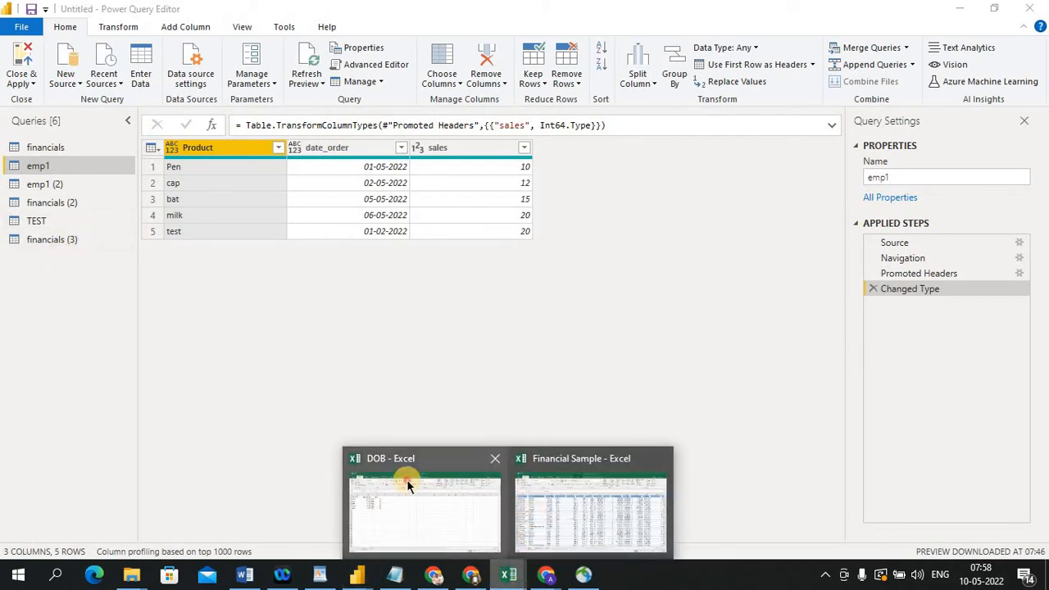
# Edit the Product cells in Excel, appending table to Pen, TEST to cap and check to bat
pyautogui.doubleClick(76, 191)
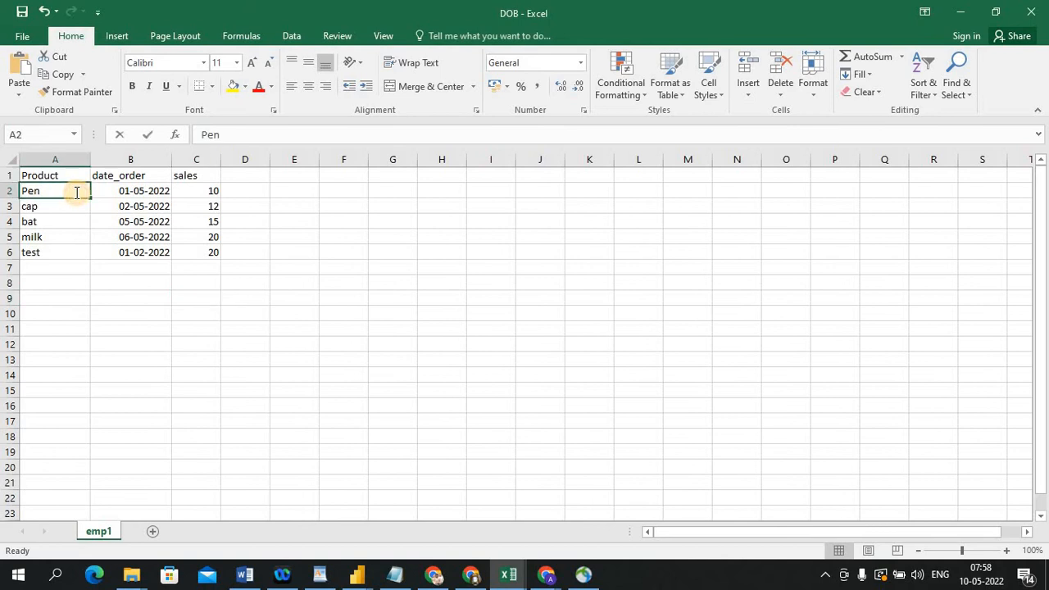
pyautogui.write('table')
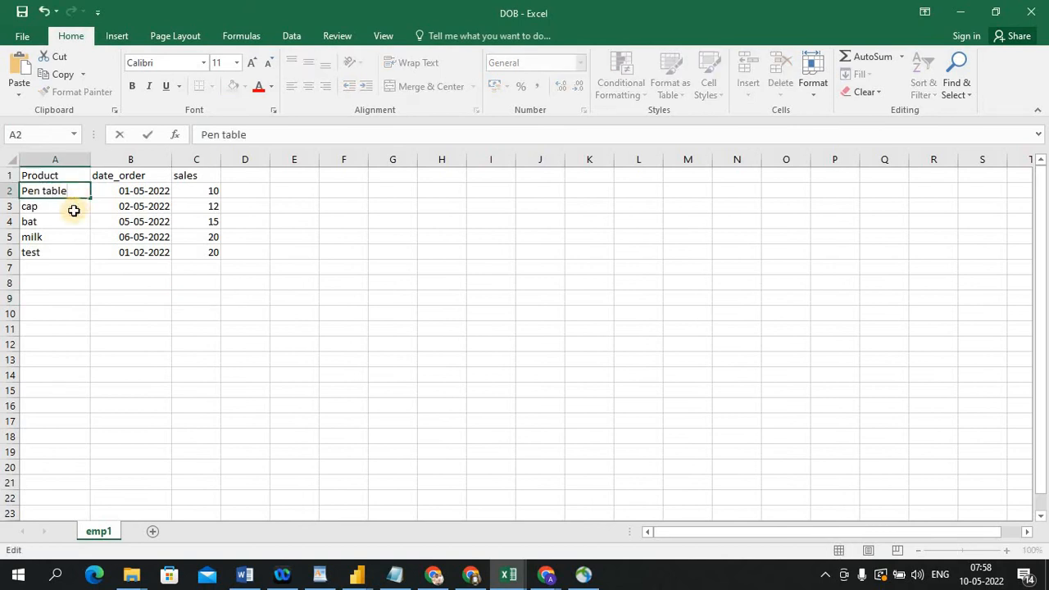
pyautogui.press('Return')
pyautogui.hotkey('ctrl', 'Down')
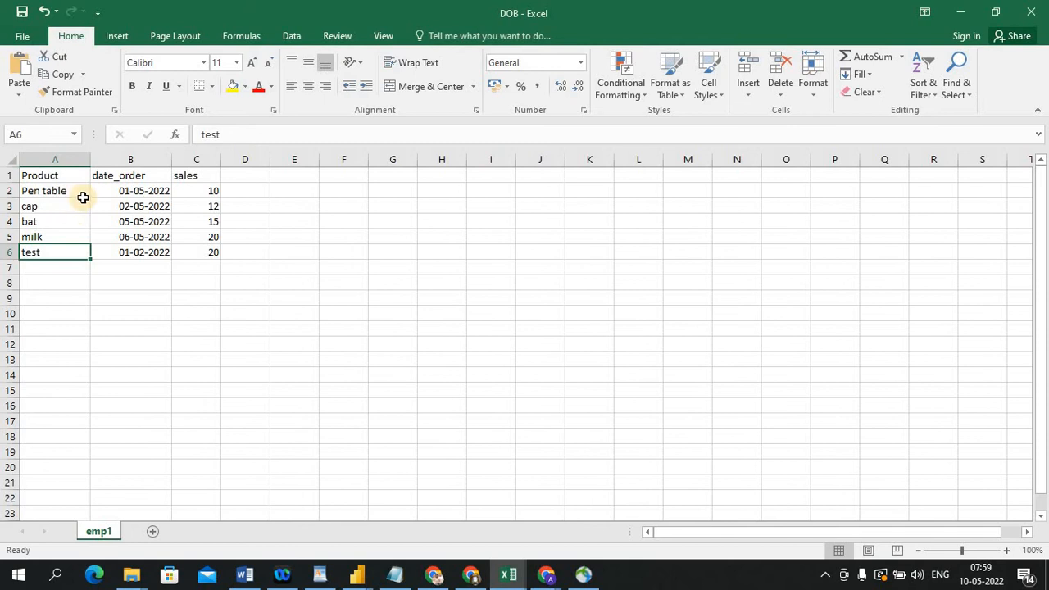
pyautogui.click(73, 205)
pyautogui.doubleClick(73, 204)
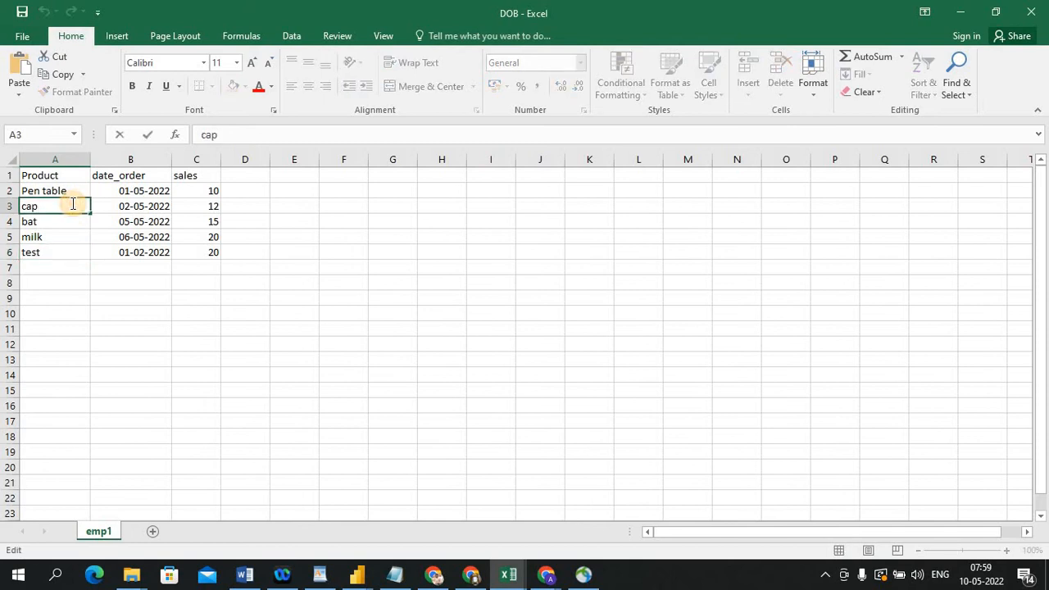
pyautogui.write('TEST')
pyautogui.click(65, 222)
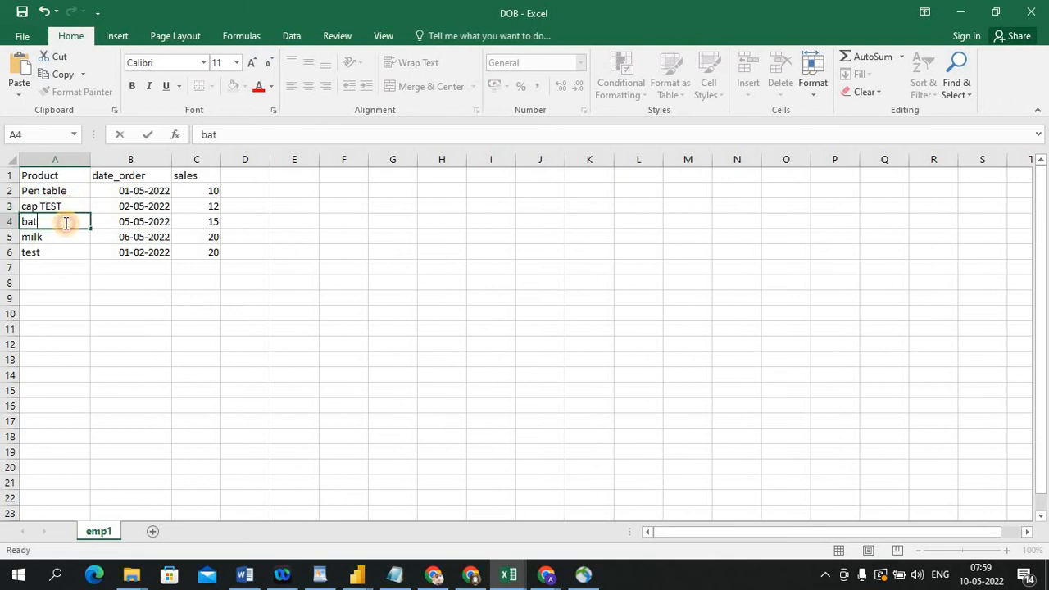
pyautogui.doubleClick(65, 222)
pyautogui.write('check')
pyautogui.click(123, 357)
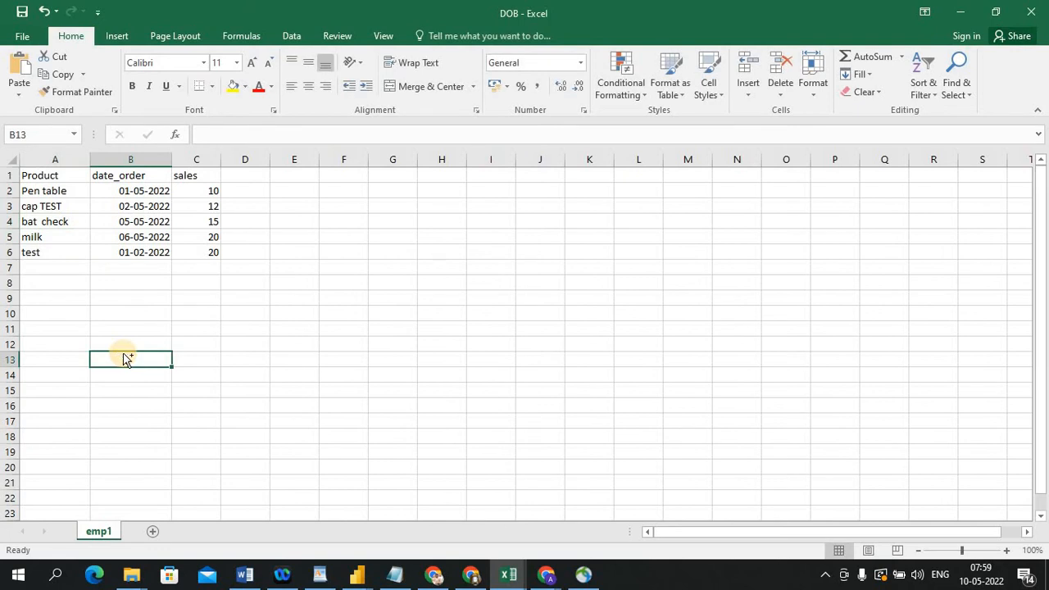
# Return to the Power Query Editor and refresh the emp1 preview to pull in the edited source data
pyautogui.hotkey('alt', 'Tab')
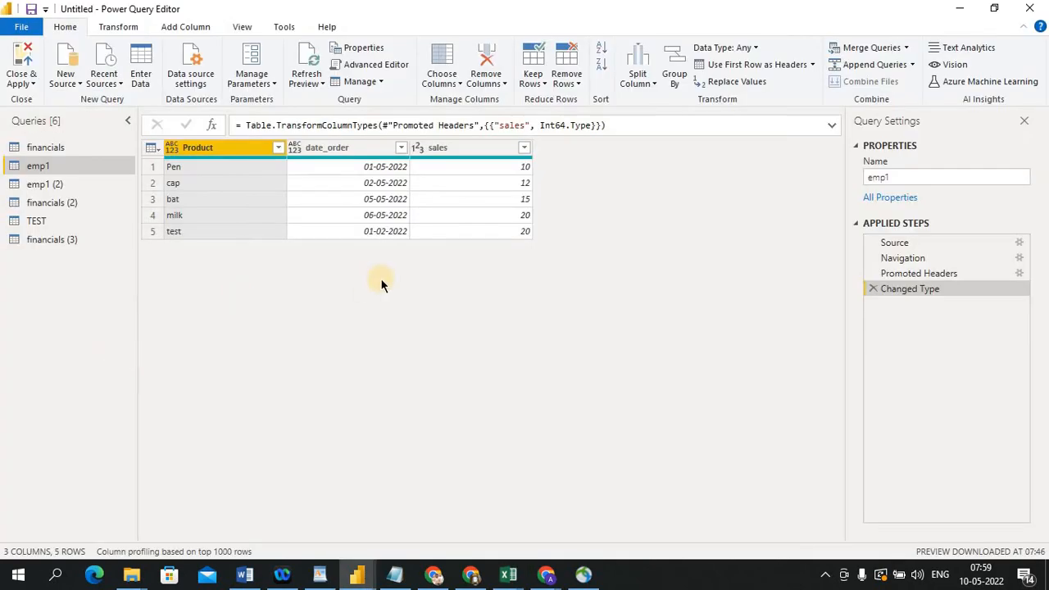
pyautogui.click(320, 81)
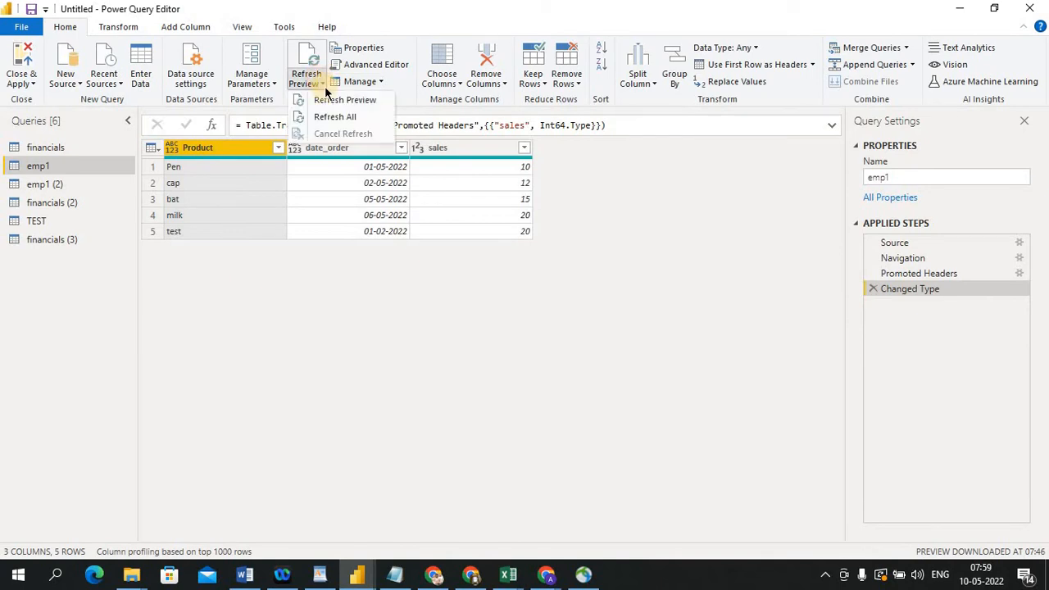
pyautogui.click(329, 101)
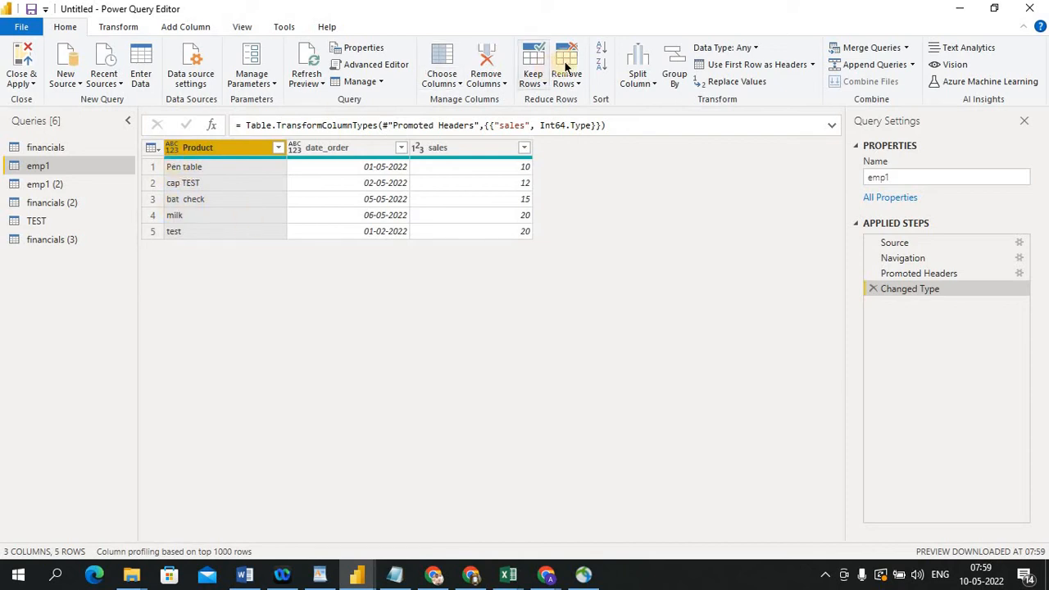
# Split the Product column at the left-most space delimiter, then delete the resulting type-change and split steps
pyautogui.click(651, 84)
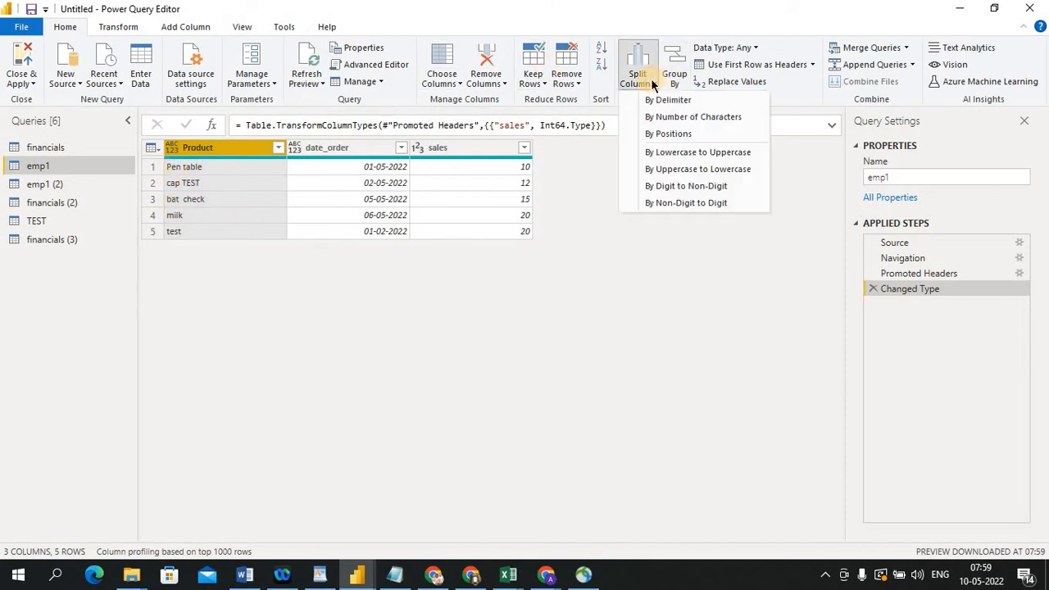
pyautogui.click(657, 99)
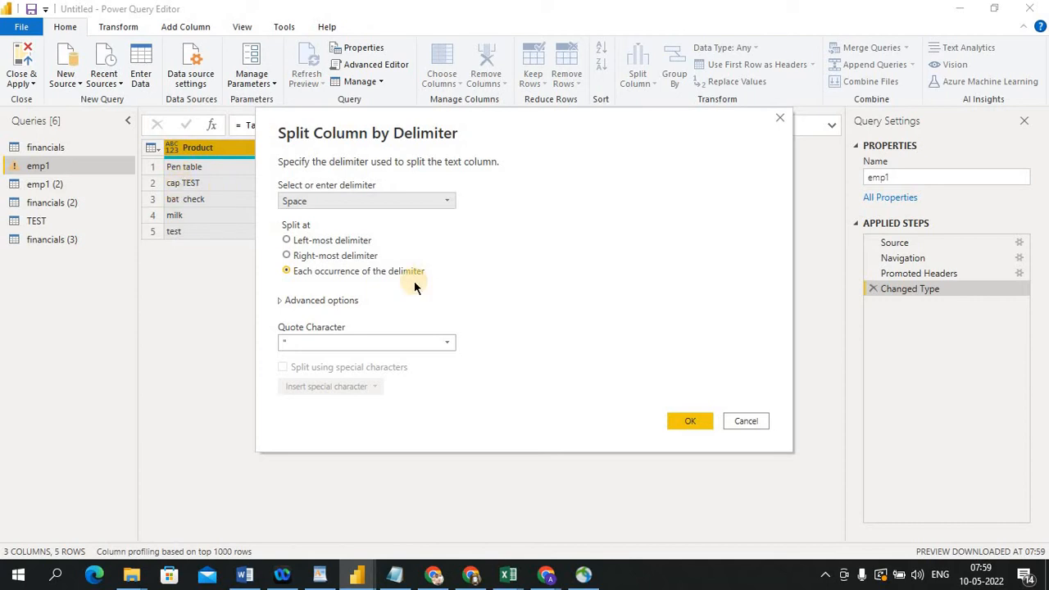
pyautogui.click(291, 240)
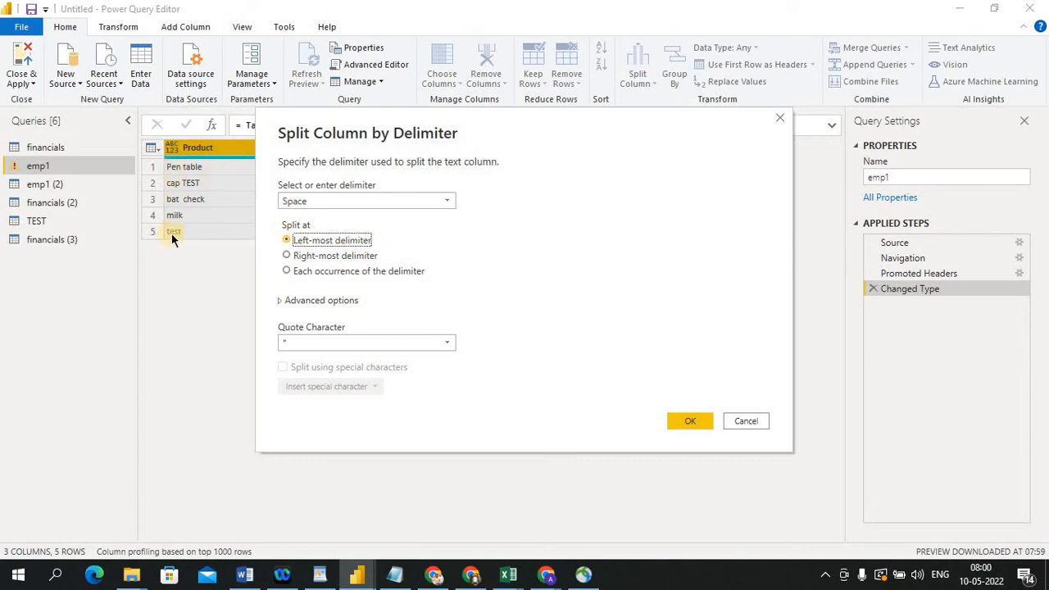
pyautogui.click(675, 421)
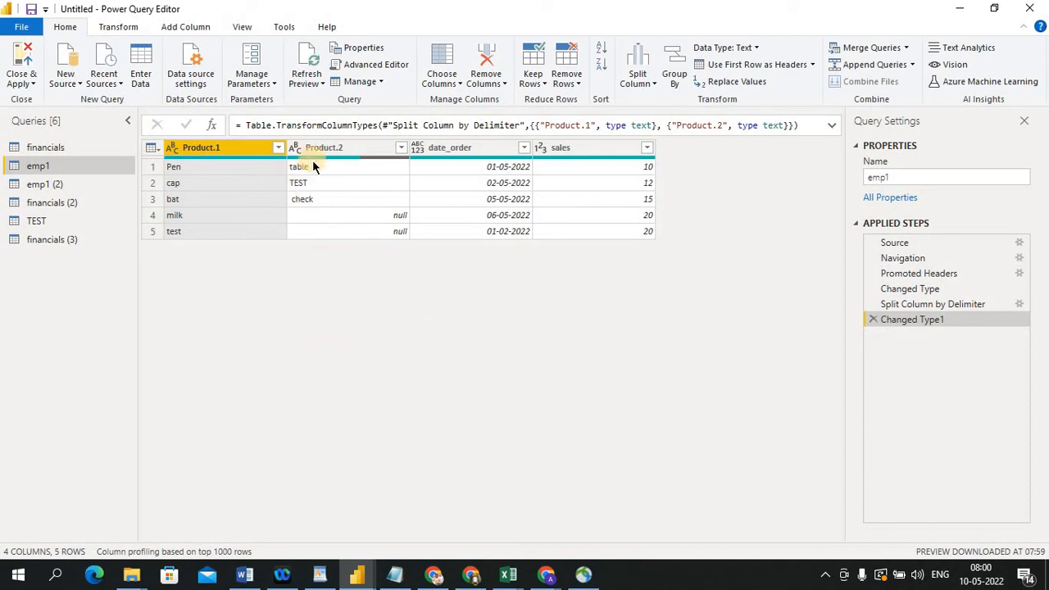
pyautogui.click(871, 318)
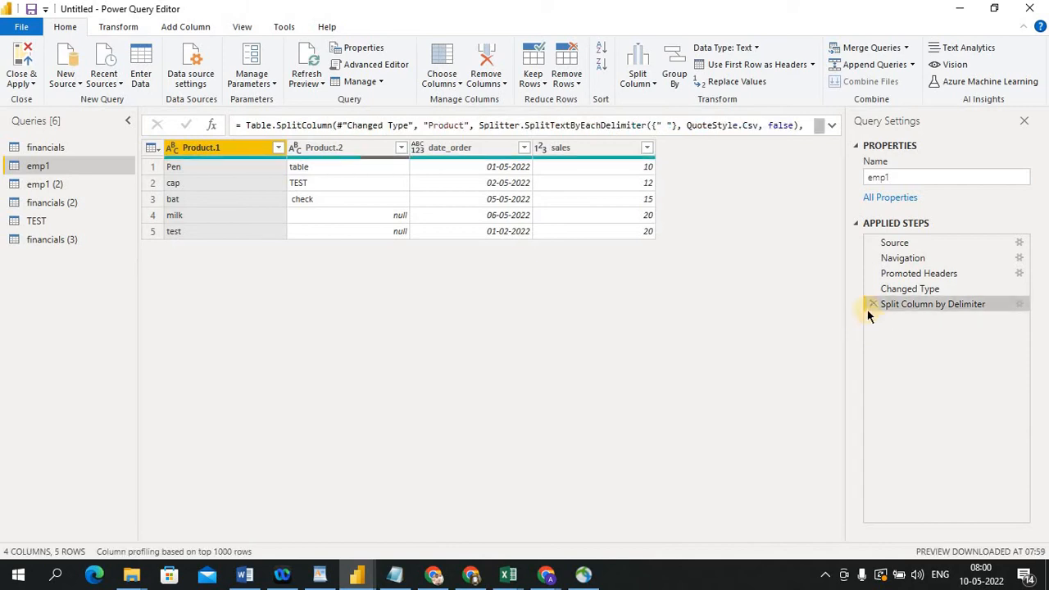
pyautogui.click(871, 304)
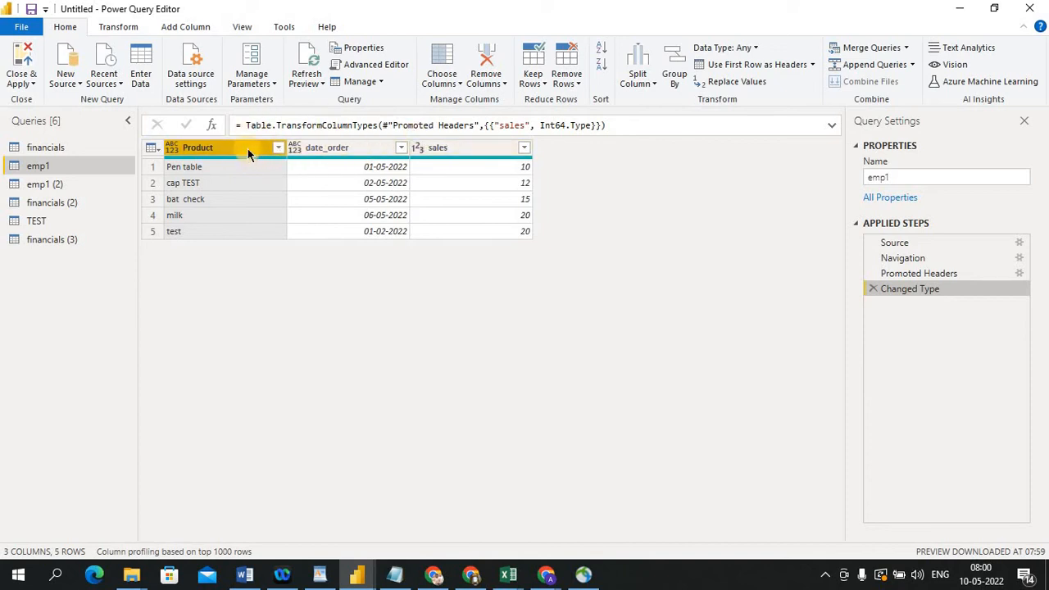
# Split the Product column by Space at each occurrence with quote character None, then delete the resulting split steps
pyautogui.click(648, 77)
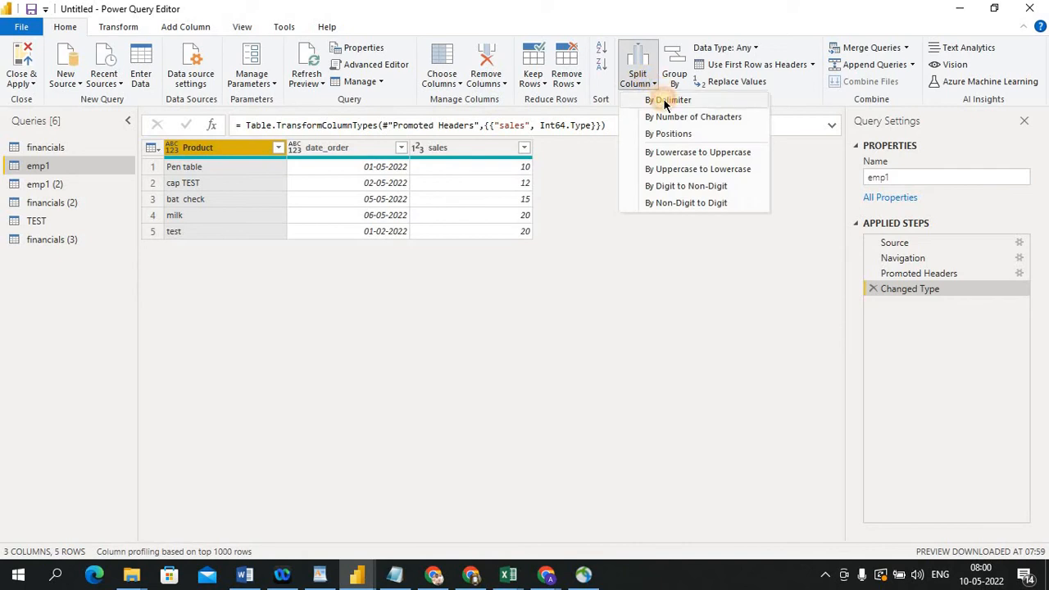
pyautogui.click(663, 102)
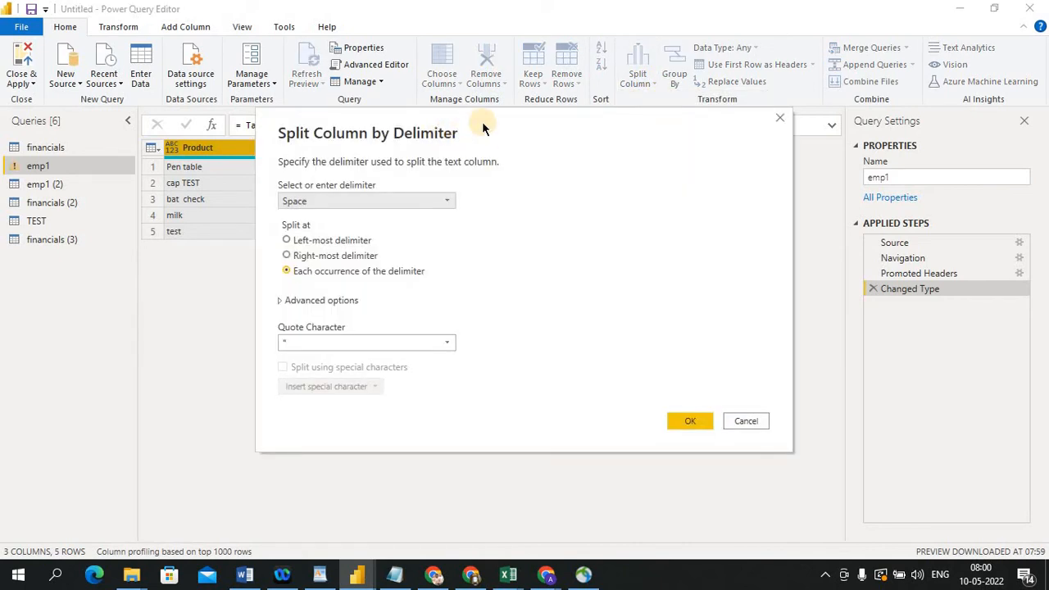
pyautogui.moveTo(481, 121); pyautogui.dragTo(600, 127)
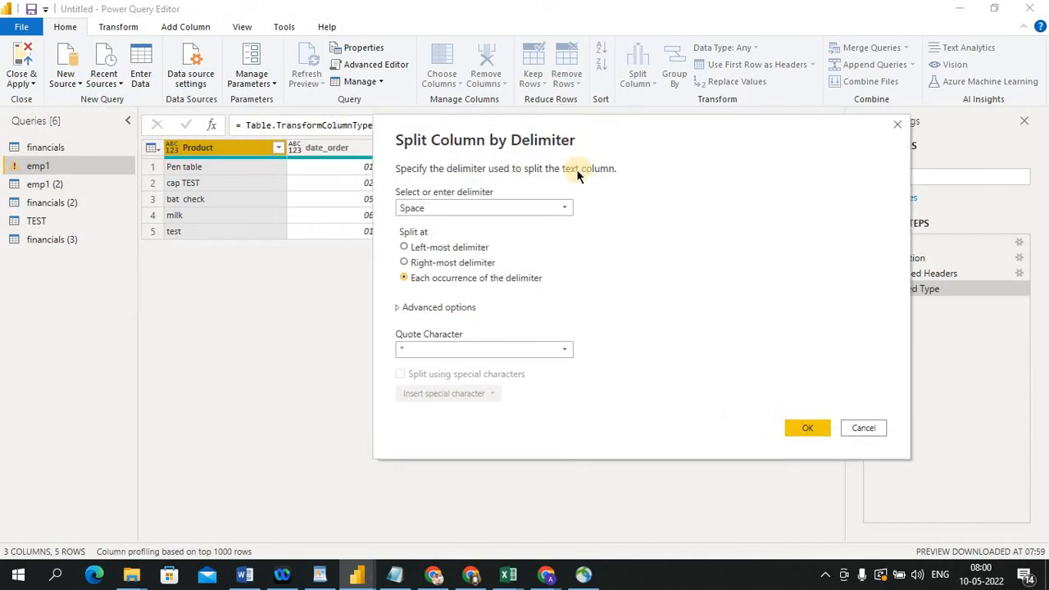
pyautogui.click(564, 208)
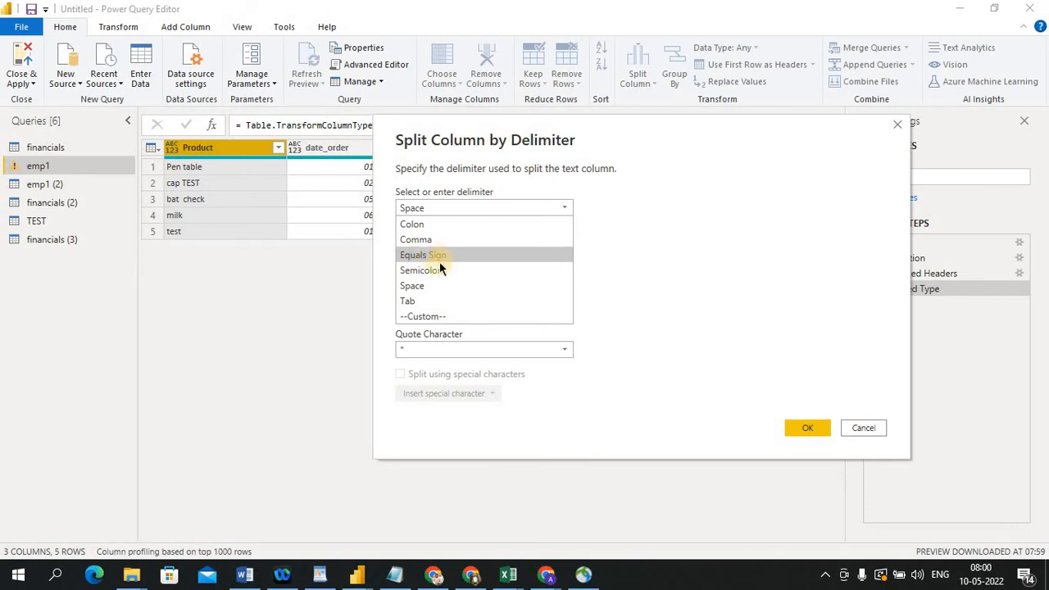
pyautogui.click(435, 286)
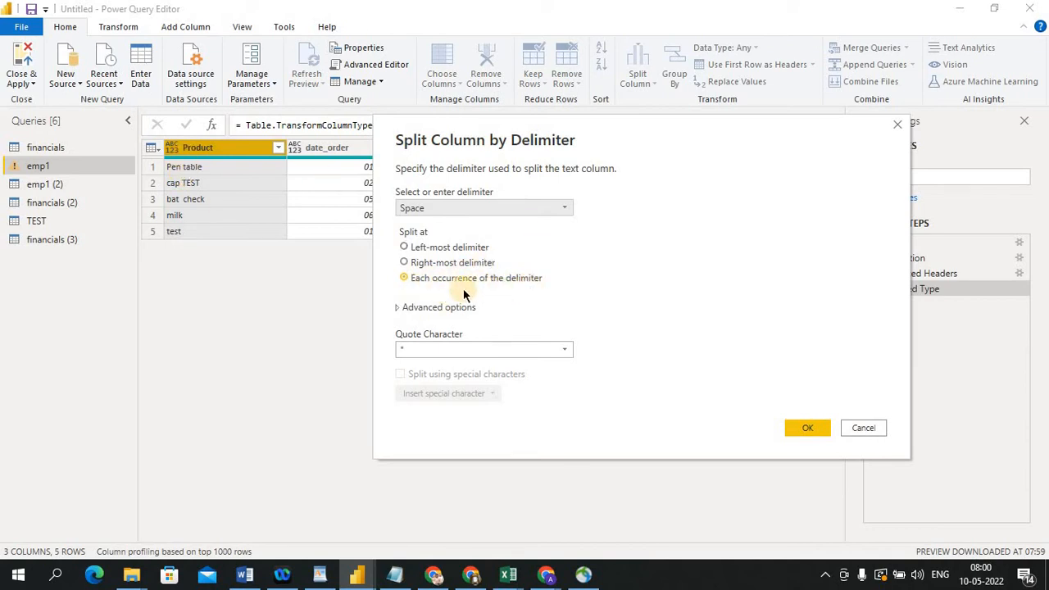
pyautogui.click(565, 350)
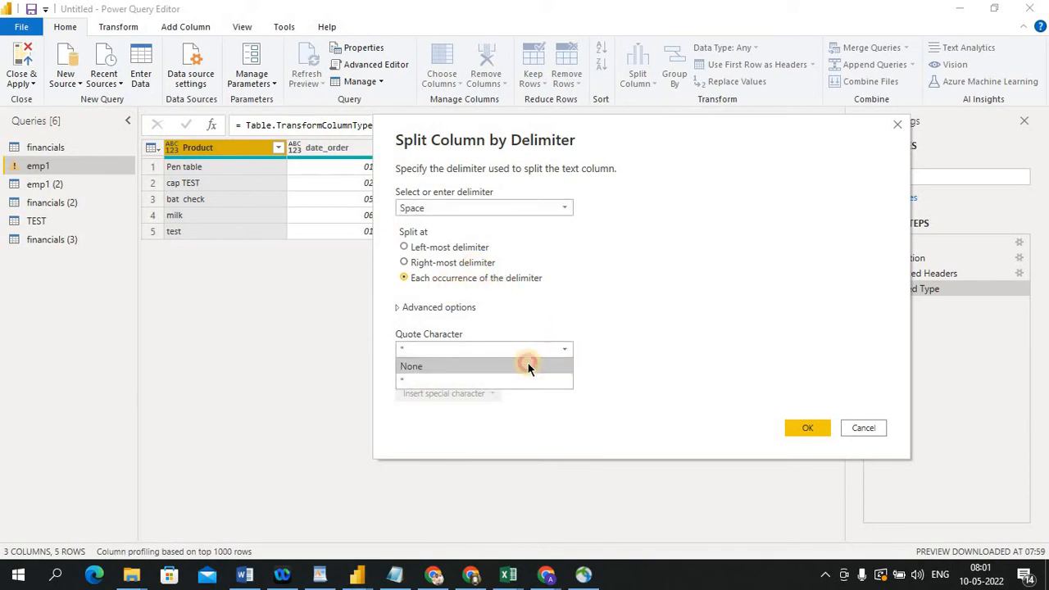
pyautogui.click(526, 366)
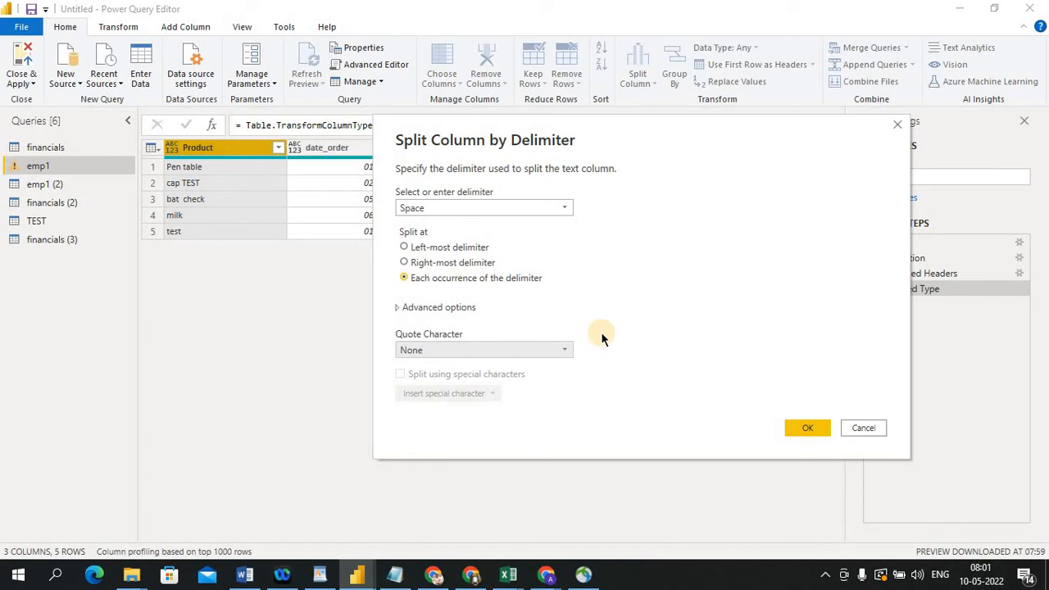
pyautogui.click(795, 427)
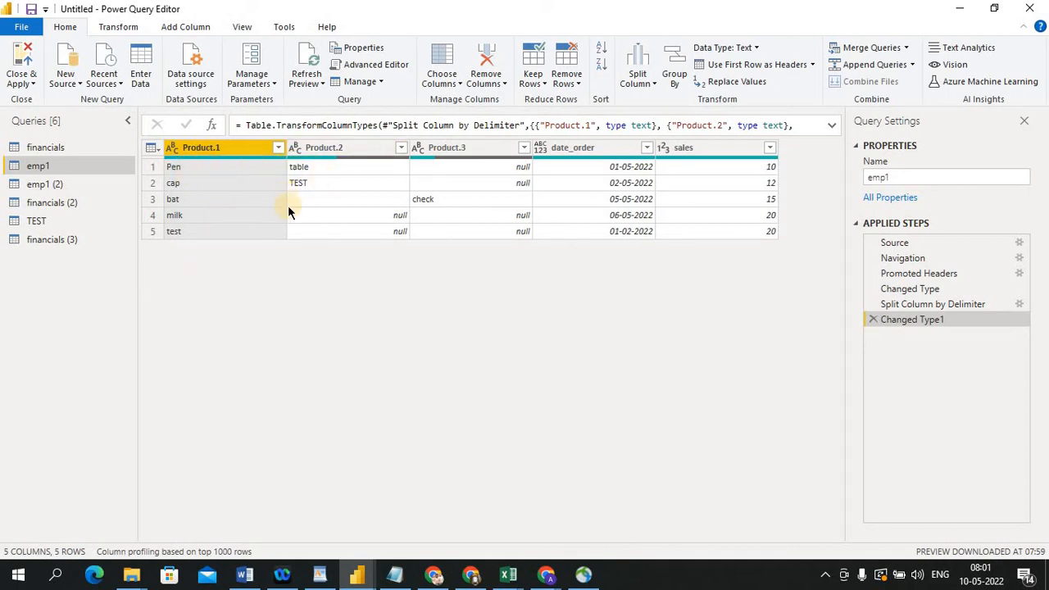
pyautogui.click(875, 319)
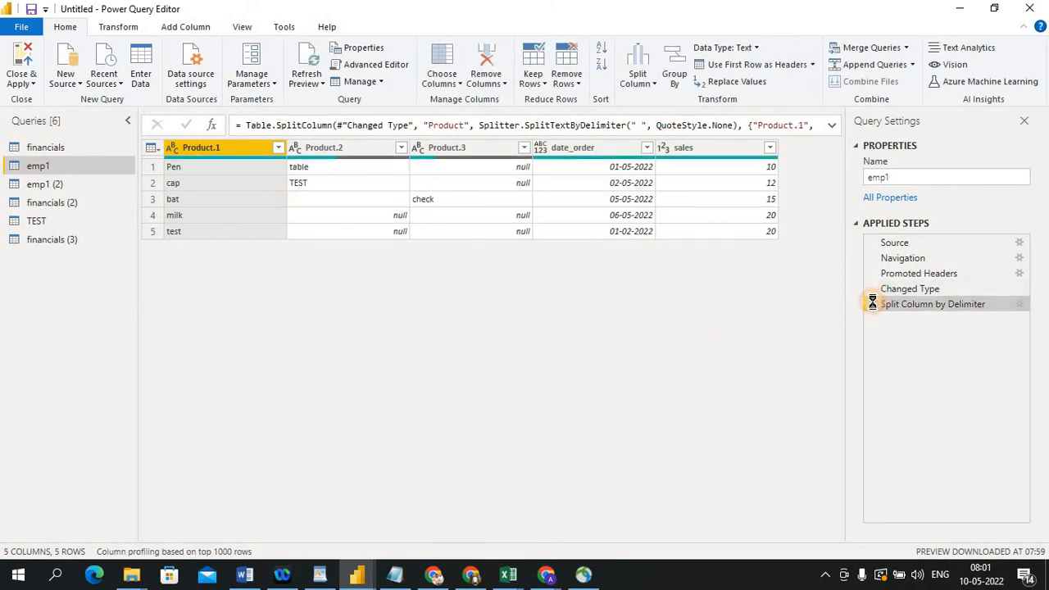
pyautogui.click(873, 304)
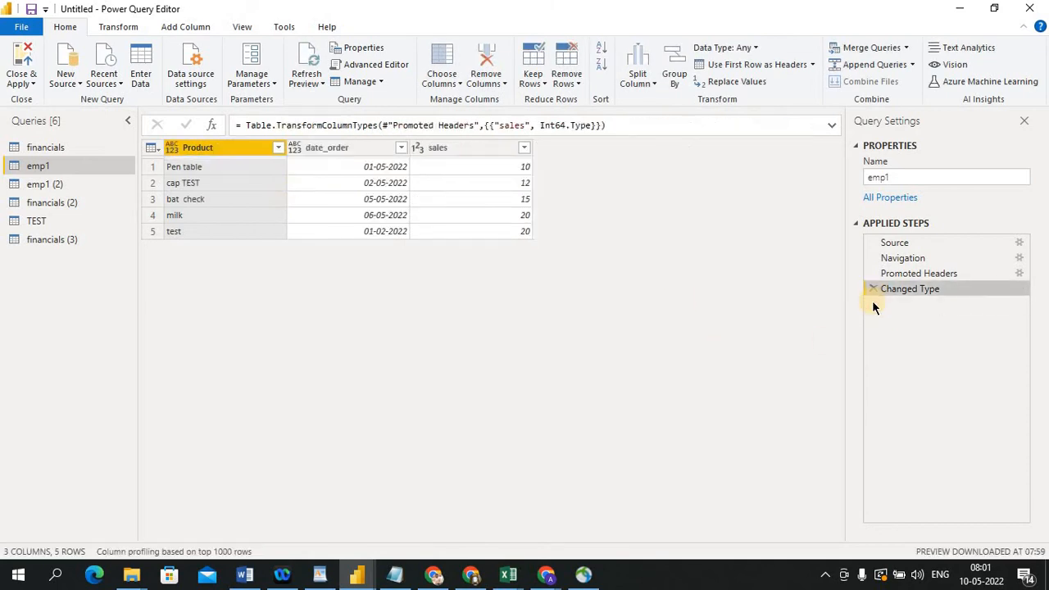
# Duplicate the Product column and split the copy by the space delimiter at each occurrence
pyautogui.rightClick(221, 148)
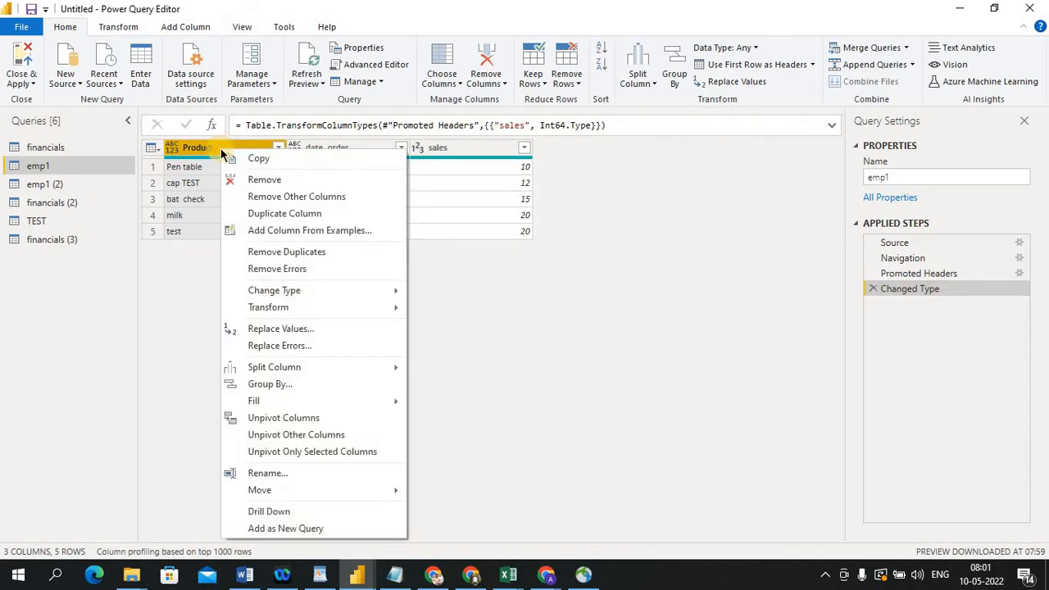
pyautogui.click(267, 213)
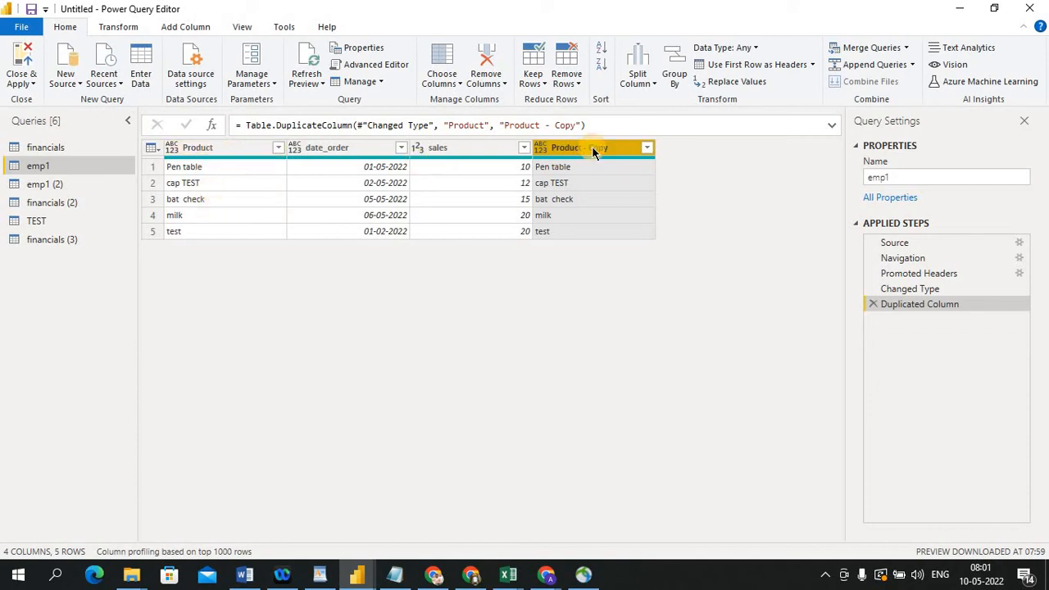
pyautogui.click(650, 84)
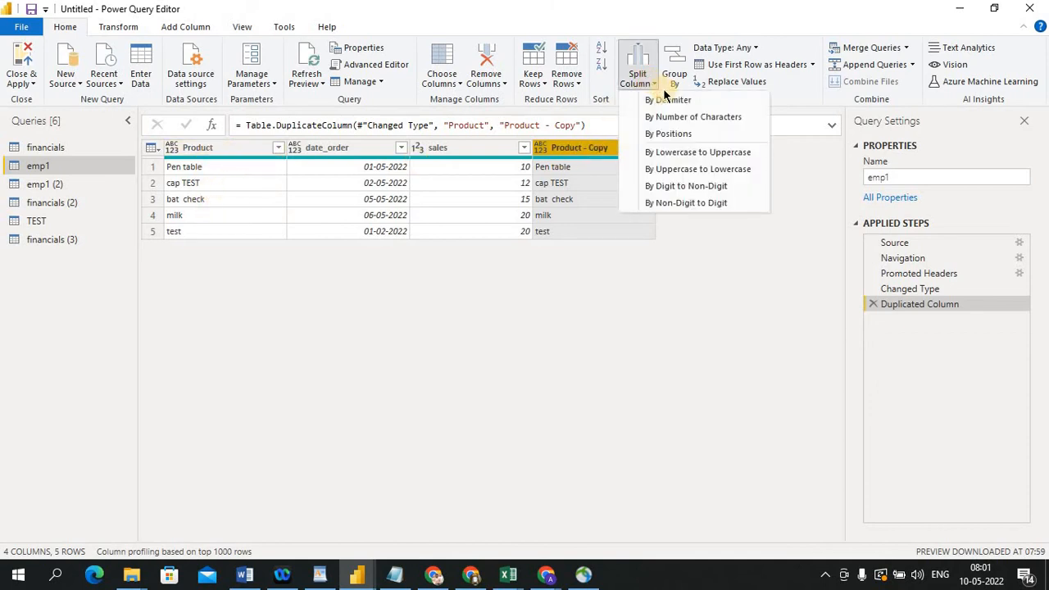
pyautogui.click(668, 102)
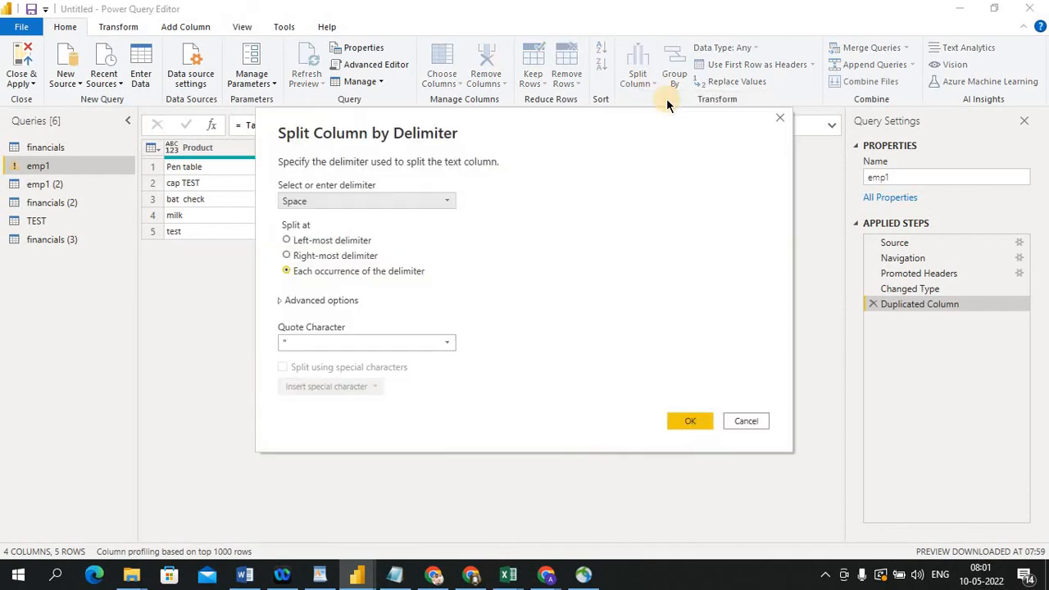
pyautogui.click(668, 421)
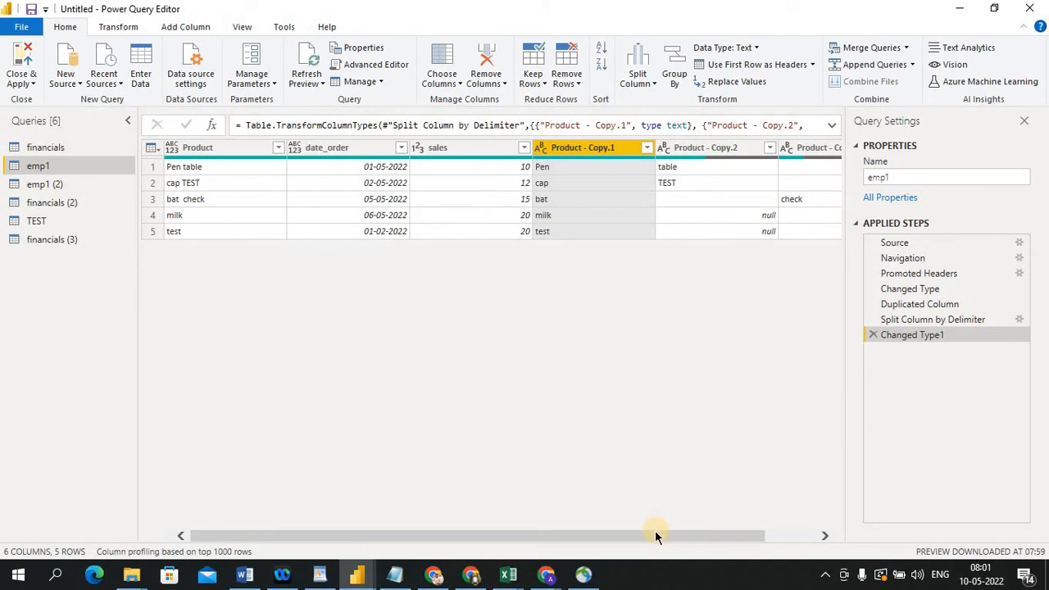
pyautogui.moveTo(654, 534); pyautogui.dragTo(604, 534)
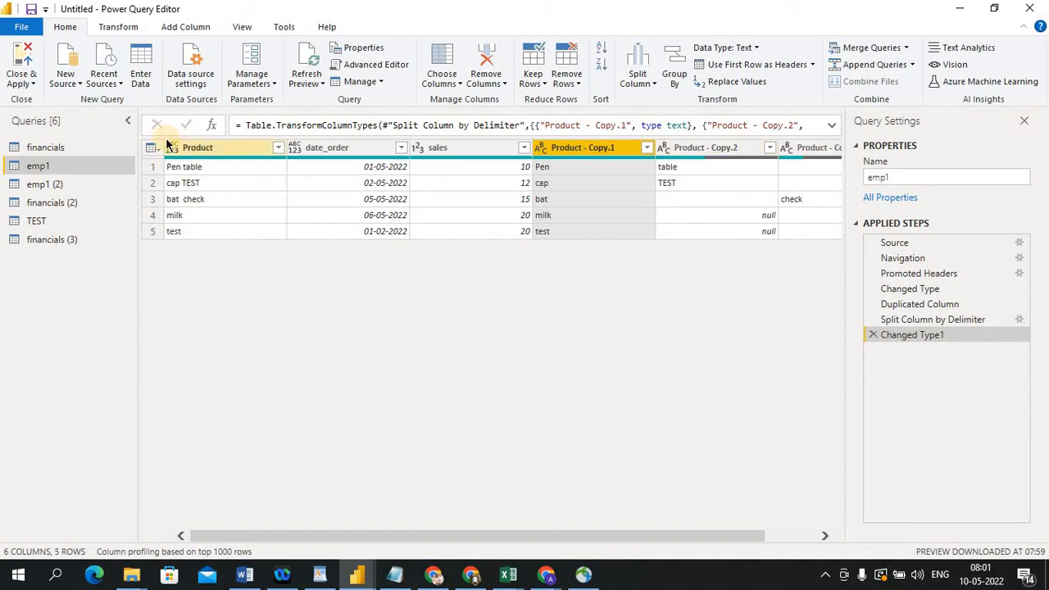
pyautogui.click(127, 114)
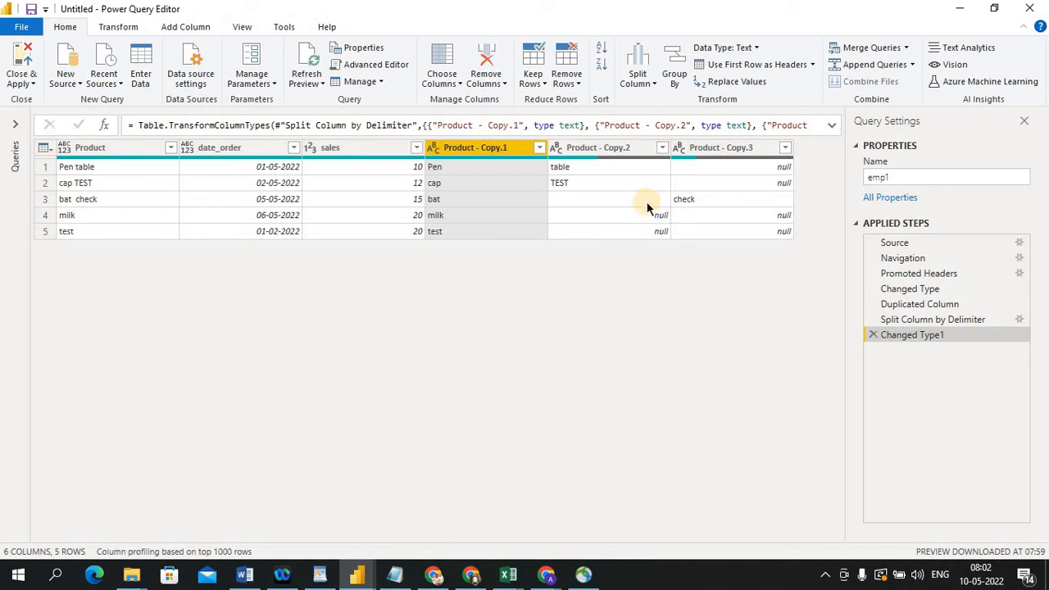
# Switch to the DOB workbook and remove the extra space between bat and check in cell A4
pyautogui.hotkey('alt', 'Tab')
pyautogui.click(141, 360)
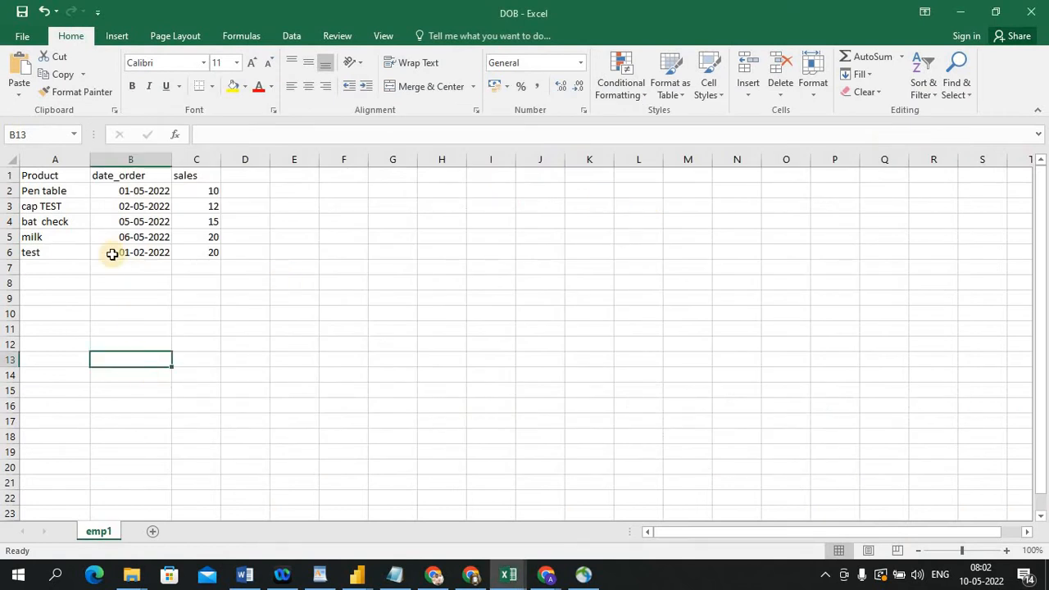
pyautogui.doubleClick(39, 222)
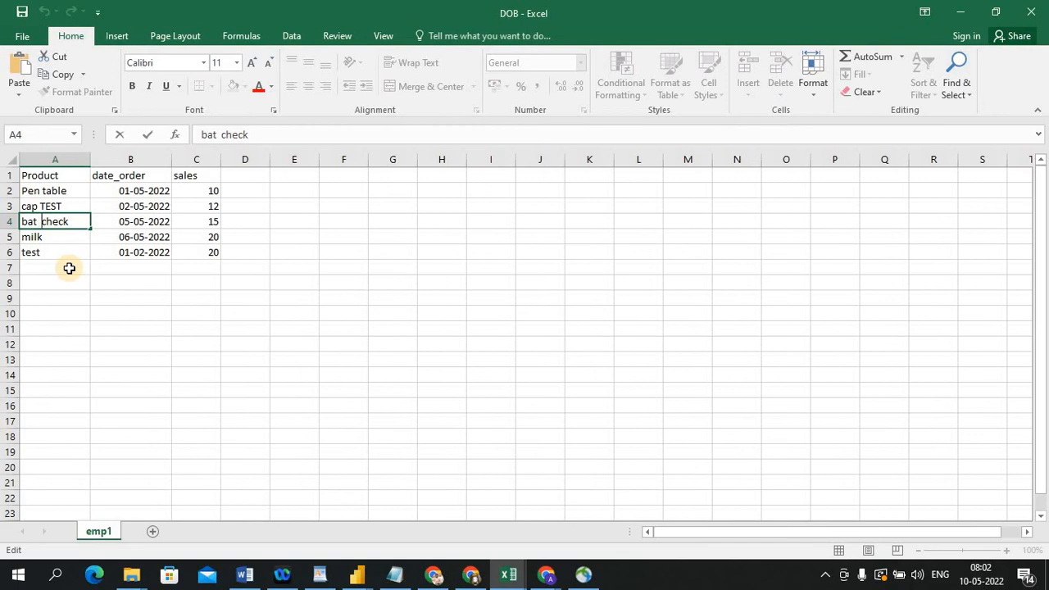
pyautogui.press('Delete')
pyautogui.press('Delete')
pyautogui.hotkey('ctrl', 'Return')
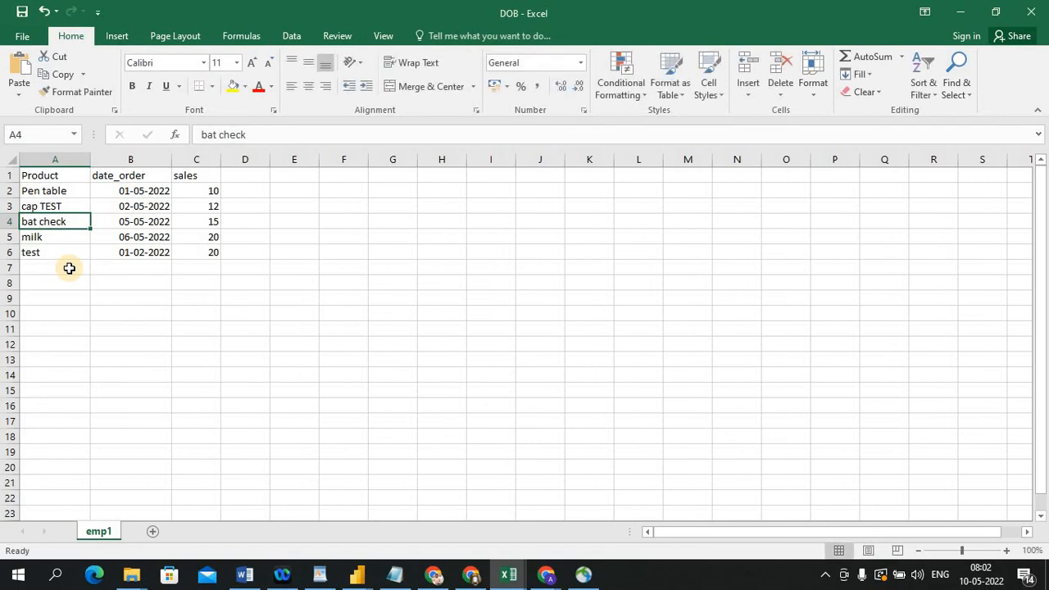
pyautogui.doubleClick(39, 221)
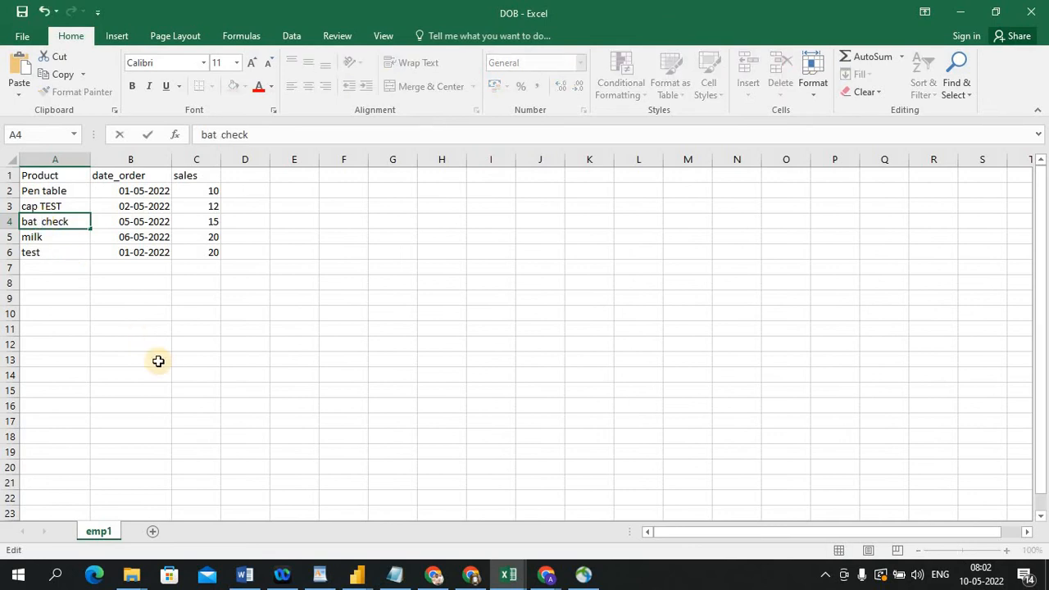
pyautogui.hotkey('alt', 'Tab')
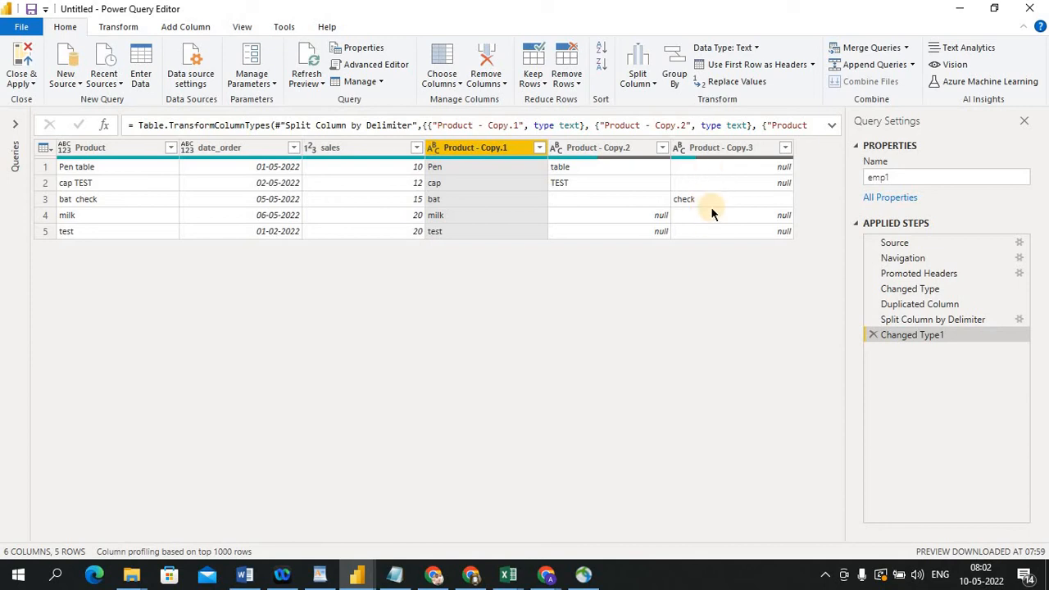
pyautogui.hotkey('alt', 'Tab')
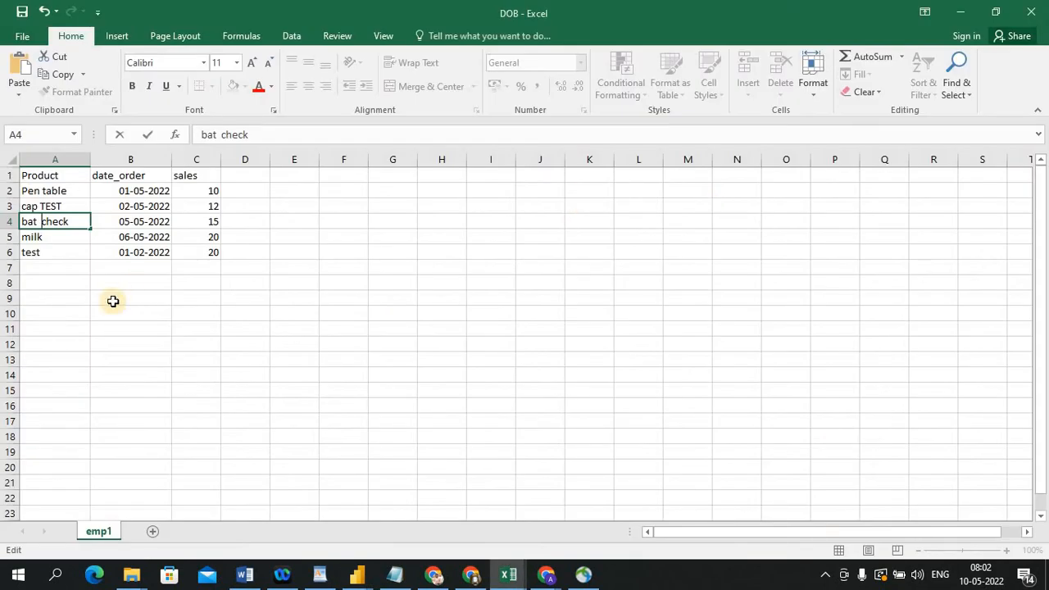
pyautogui.press('BackSpace')
pyautogui.hotkey('ctrl', 'Return')
# Return to the Power Query Editor and refresh the emp1 preview to load the corrected source data
pyautogui.hotkey('alt', 'Tab')
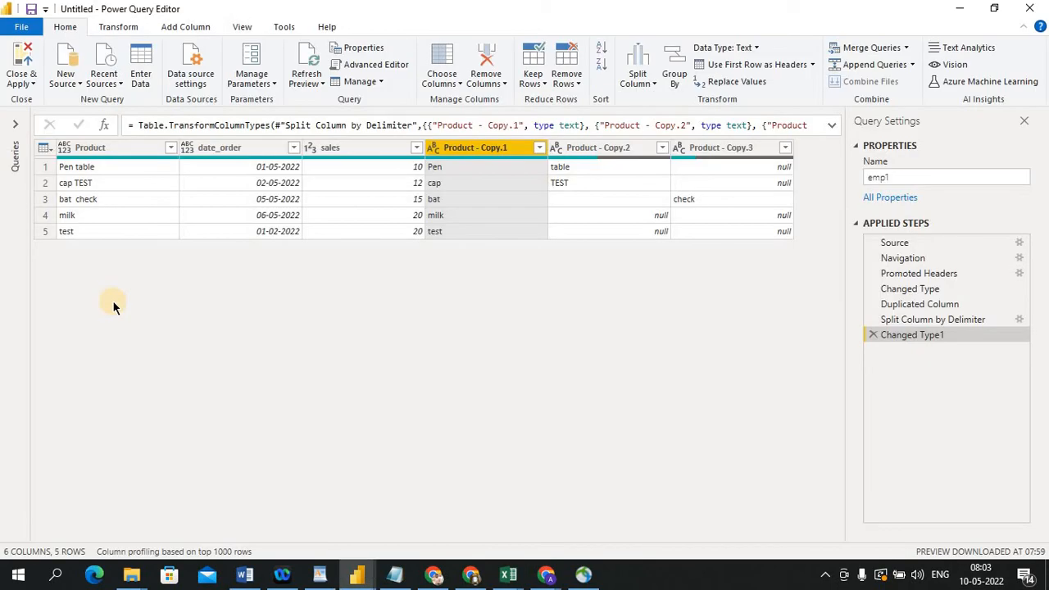
pyautogui.click(322, 79)
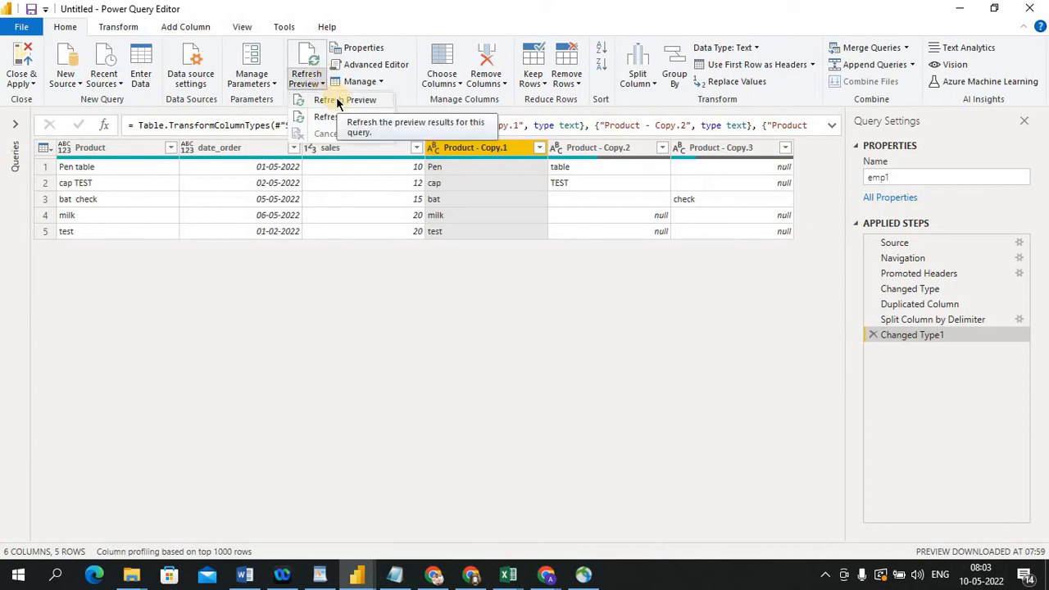
pyautogui.click(337, 100)
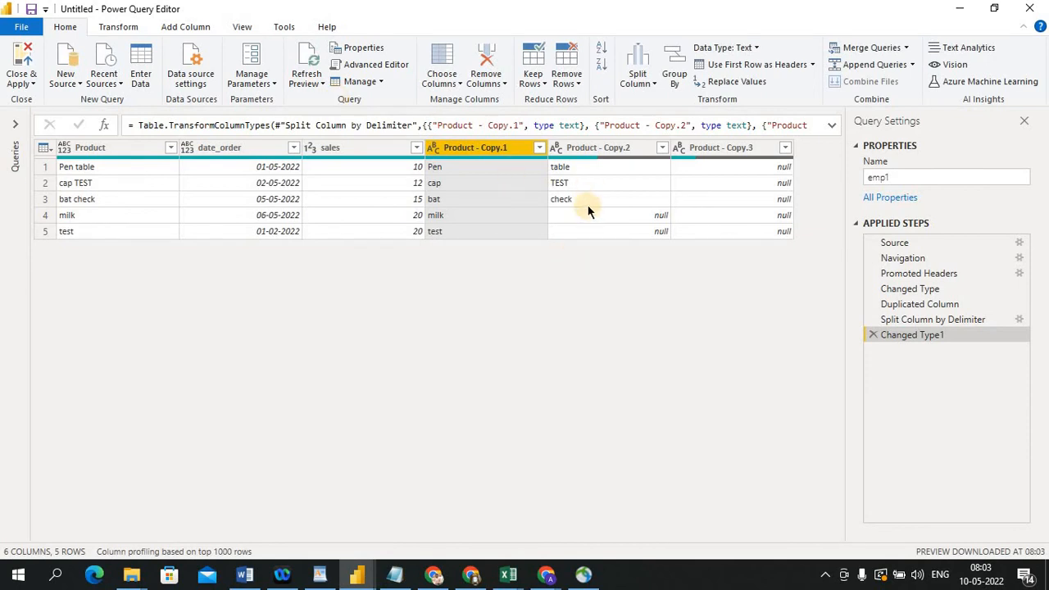
pyautogui.hotkey('alt', 'Tab')
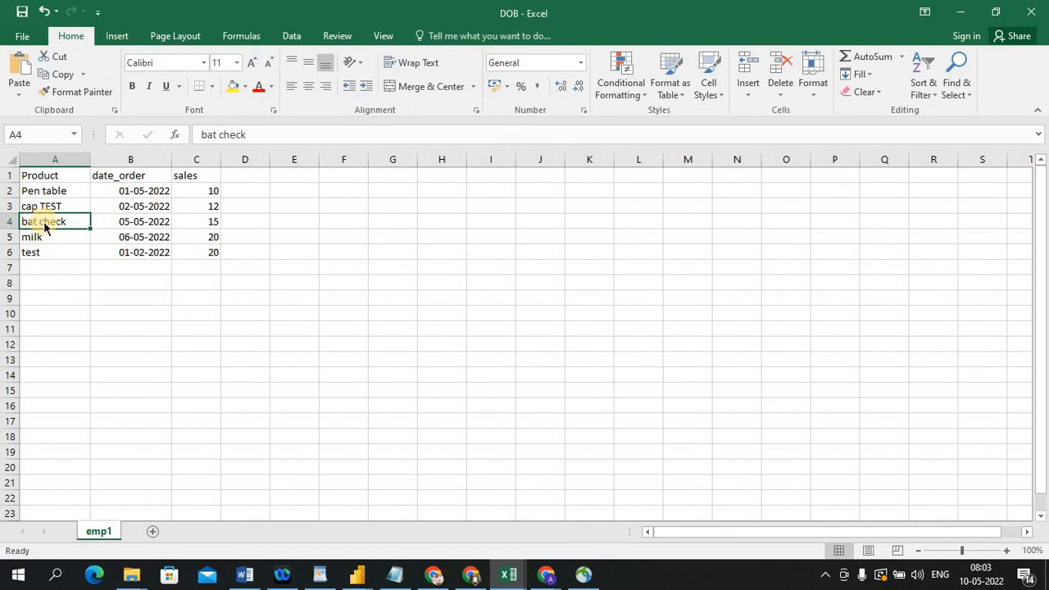
pyautogui.hotkey('alt', 'Tab')
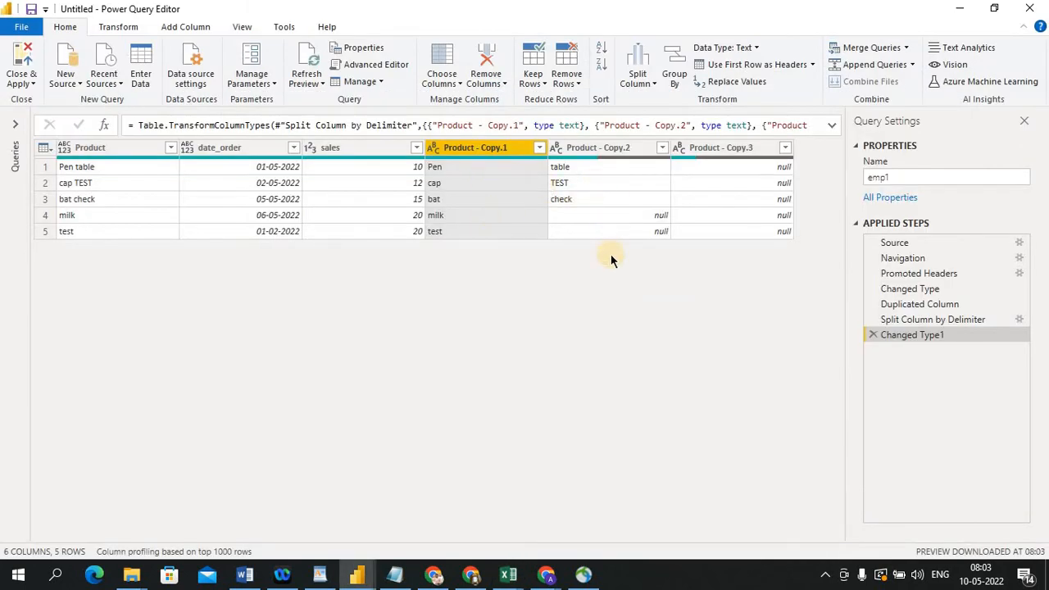
pyautogui.hotkey('alt', 'Tab')
pyautogui.hotkey('alt', 'Tab')
pyautogui.click(652, 82)
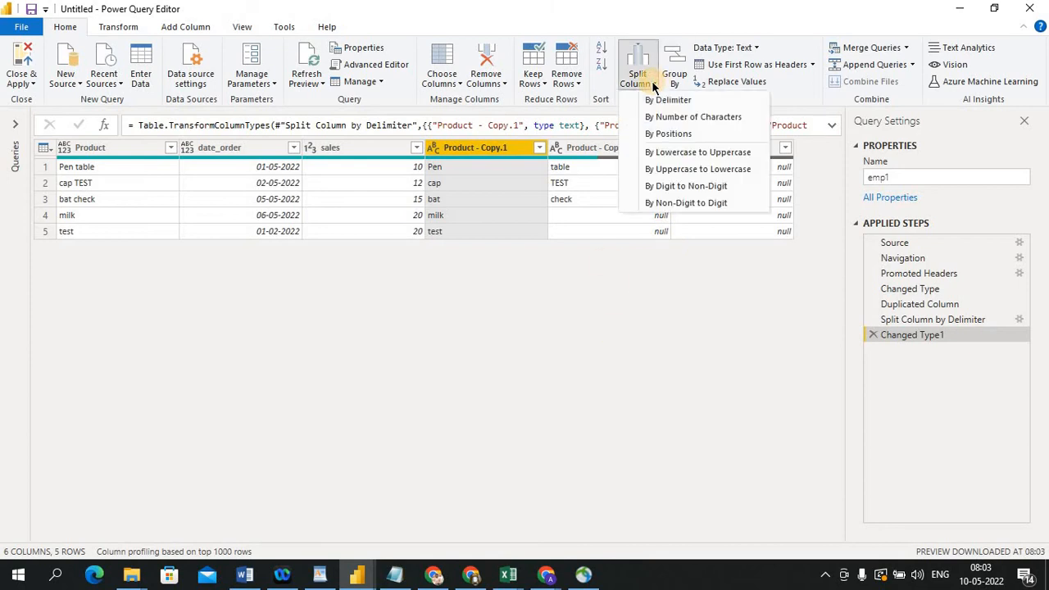
pyautogui.click(679, 118)
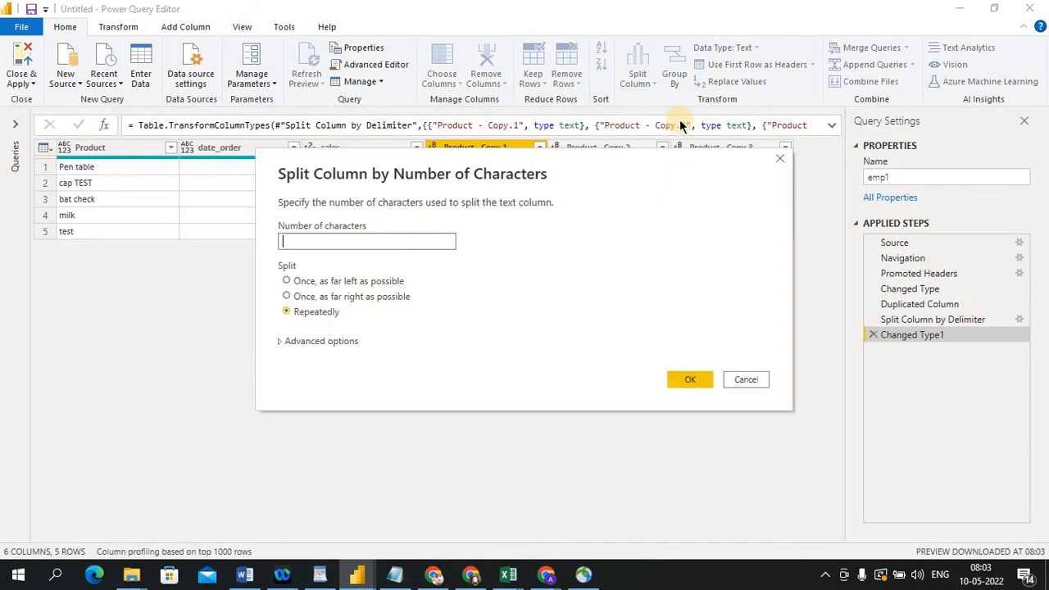
pyautogui.click(742, 378)
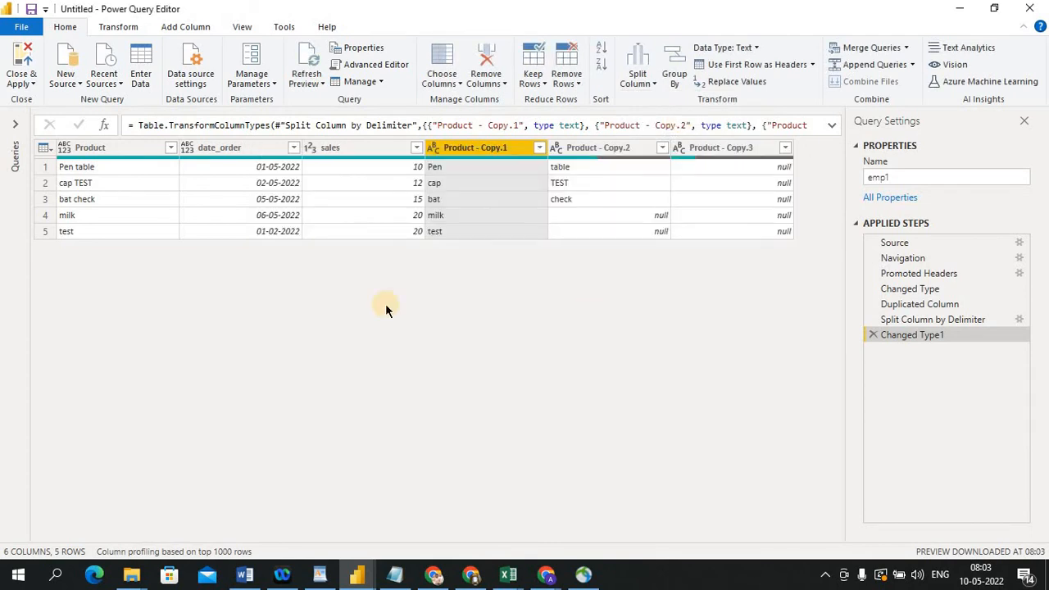
# Split the date_order column repeatedly every 2 characters, then delete the resulting split and type-change steps
pyautogui.click(241, 147)
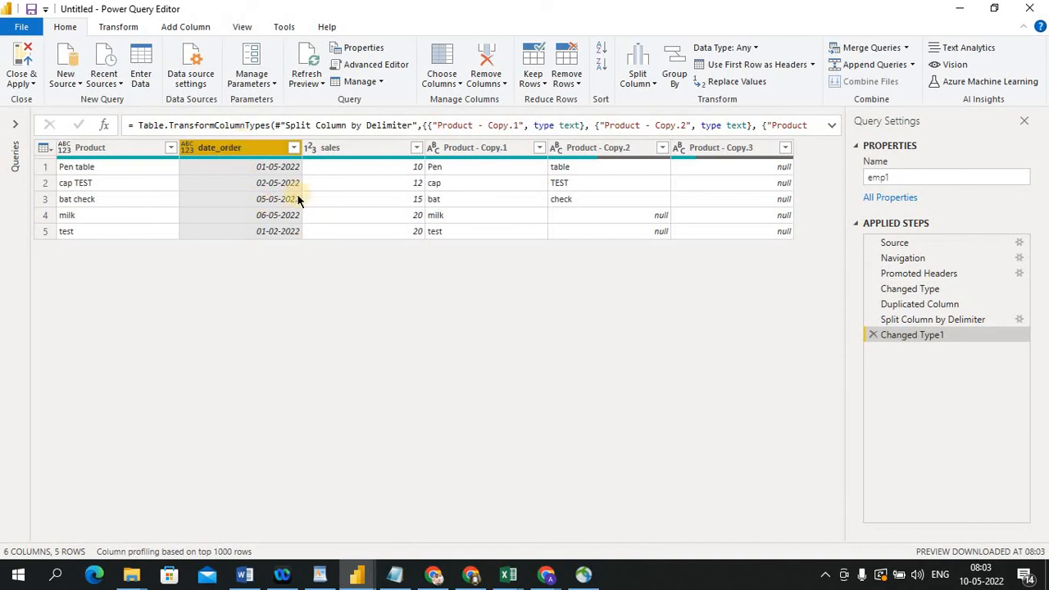
pyautogui.click(653, 79)
pyautogui.click(668, 117)
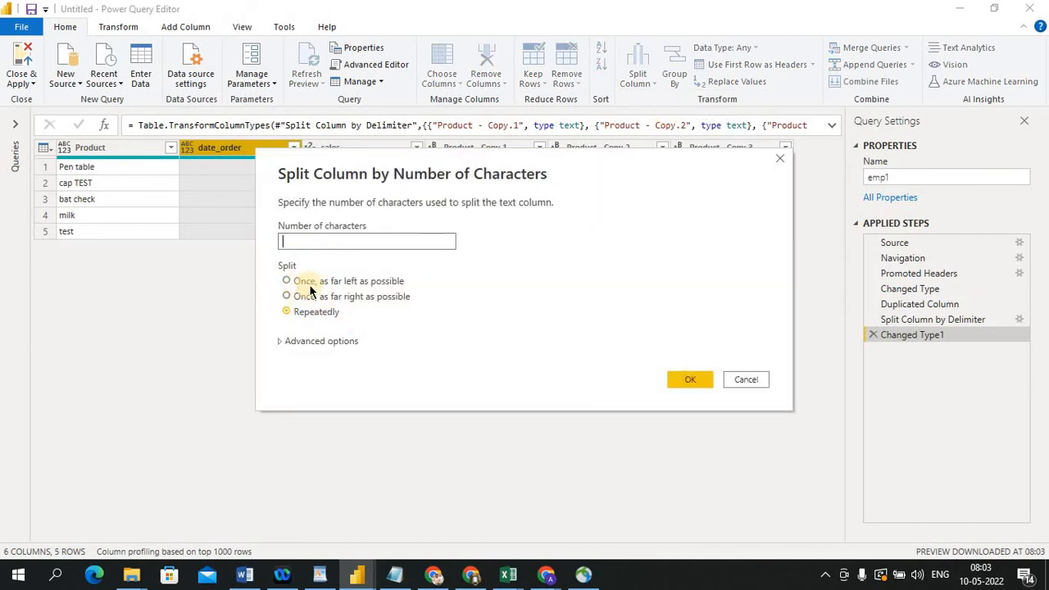
pyautogui.click(322, 239)
pyautogui.write('2')
pyautogui.click(692, 380)
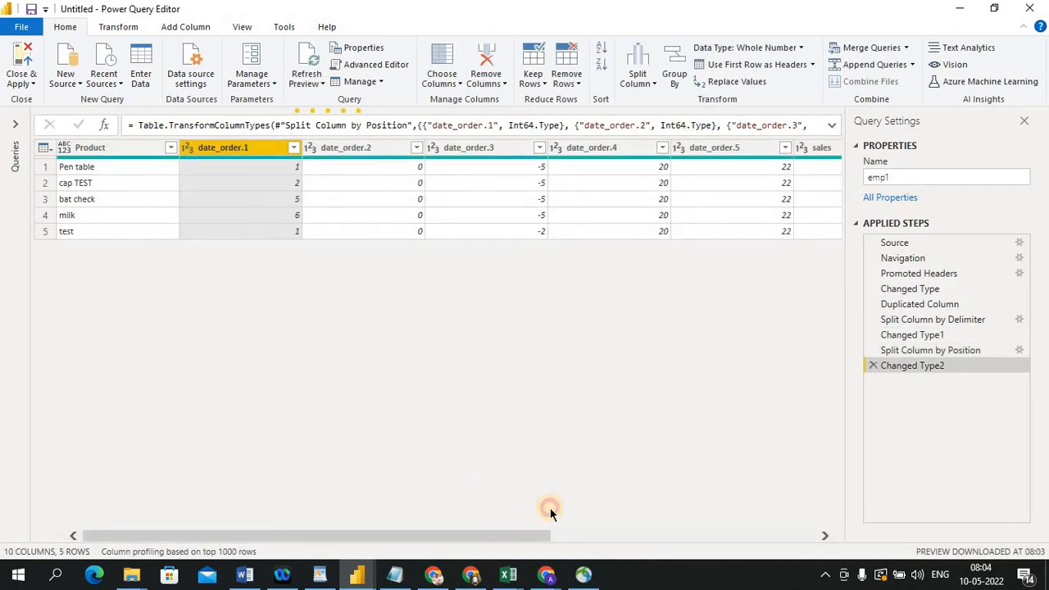
pyautogui.moveTo(533, 533); pyautogui.dragTo(484, 529)
pyautogui.click(875, 365)
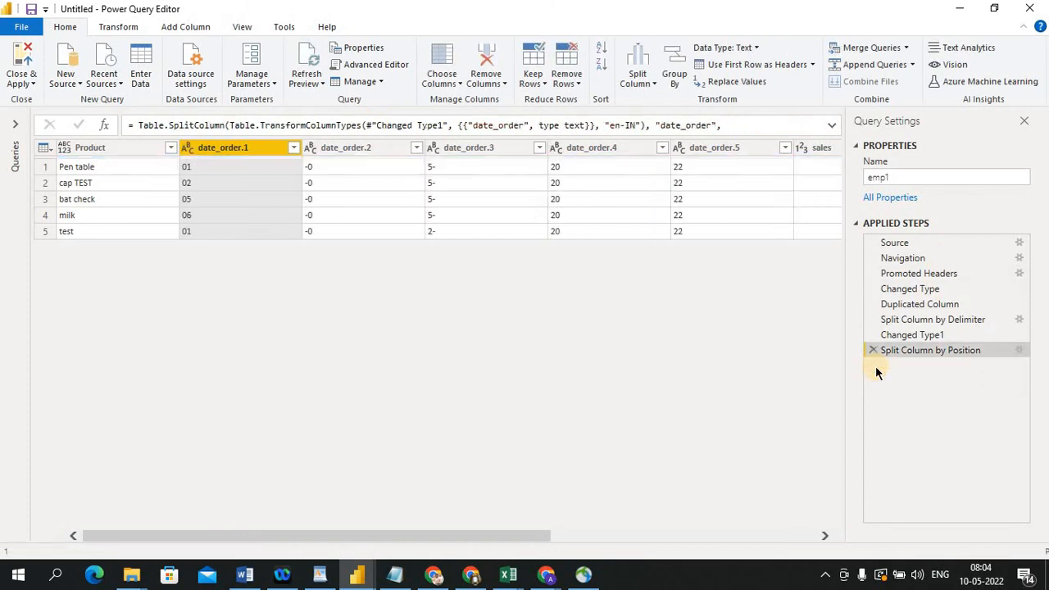
pyautogui.click(872, 351)
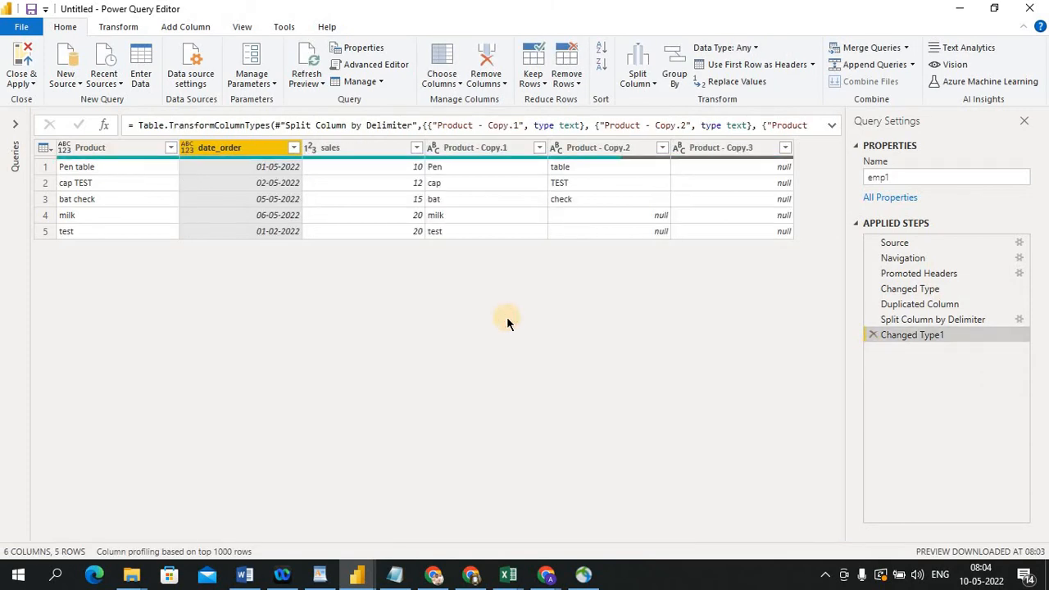
# Remove all columns except date_order
pyautogui.rightClick(259, 145)
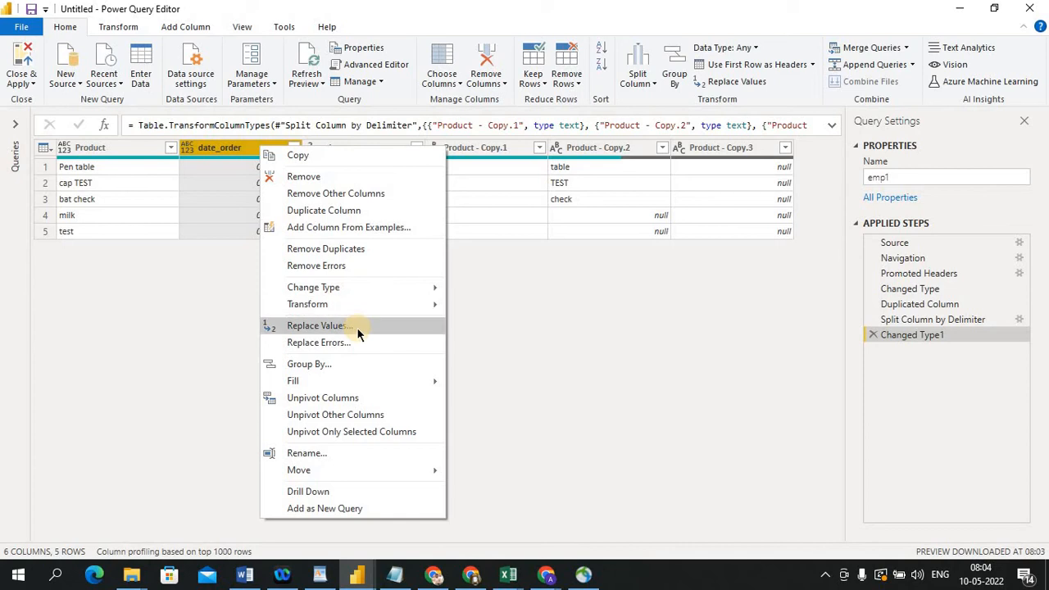
pyautogui.click(231, 151)
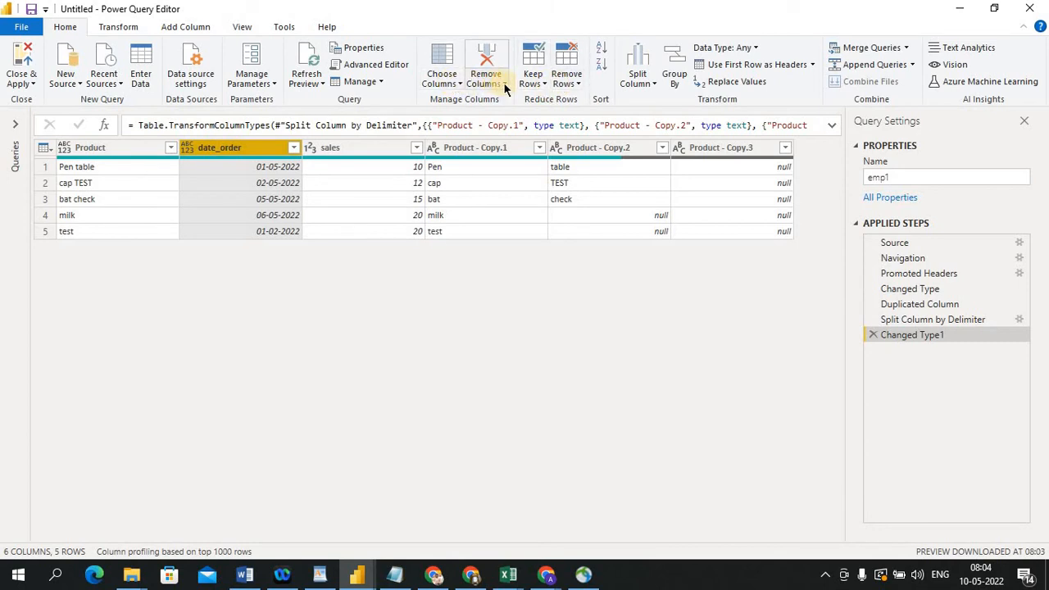
pyautogui.click(508, 80)
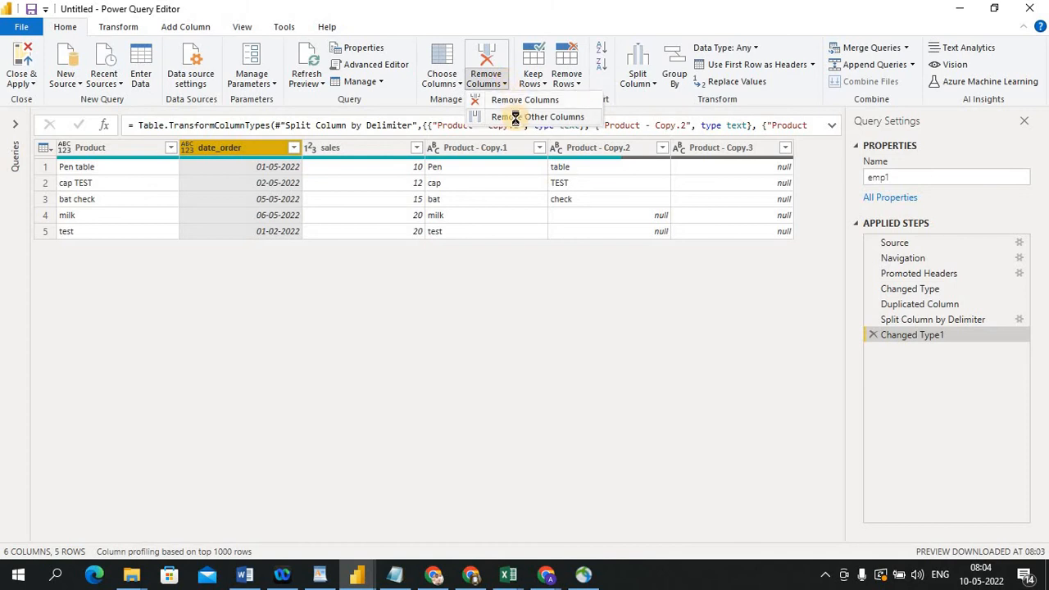
pyautogui.click(512, 116)
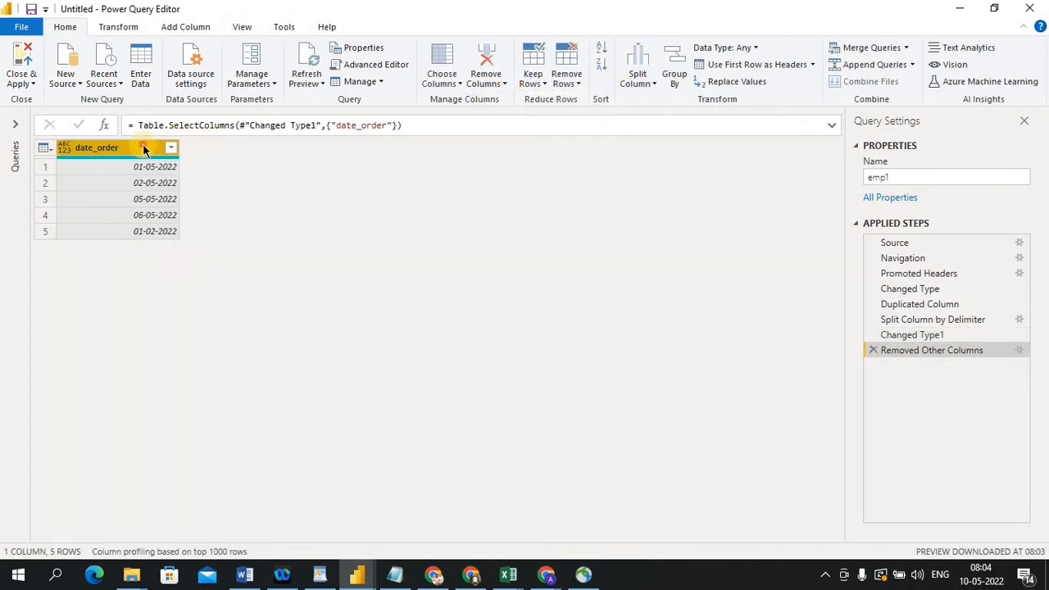
pyautogui.click(652, 82)
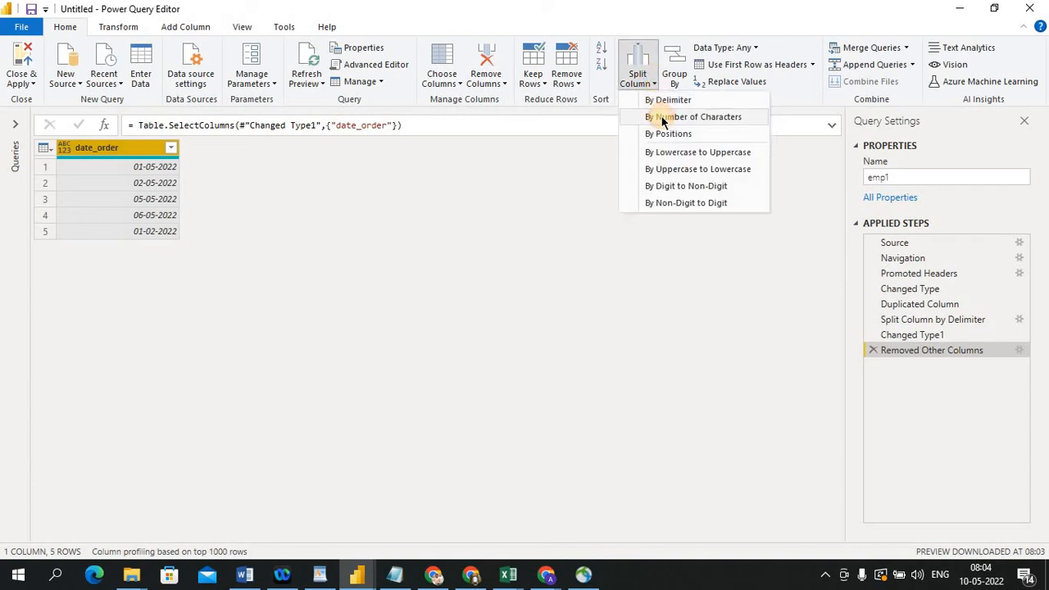
pyautogui.click(661, 116)
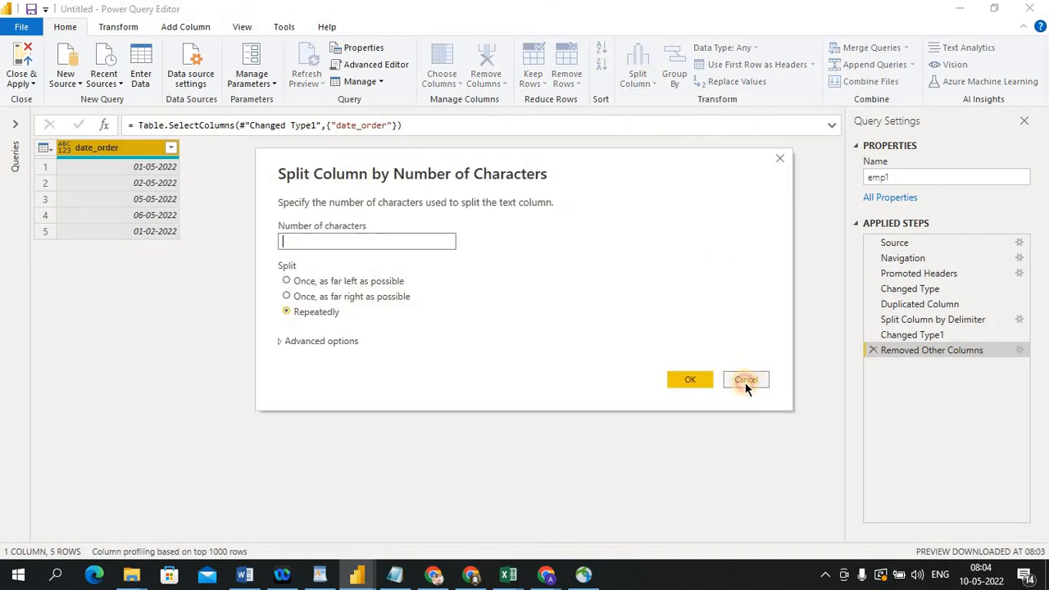
pyautogui.click(745, 381)
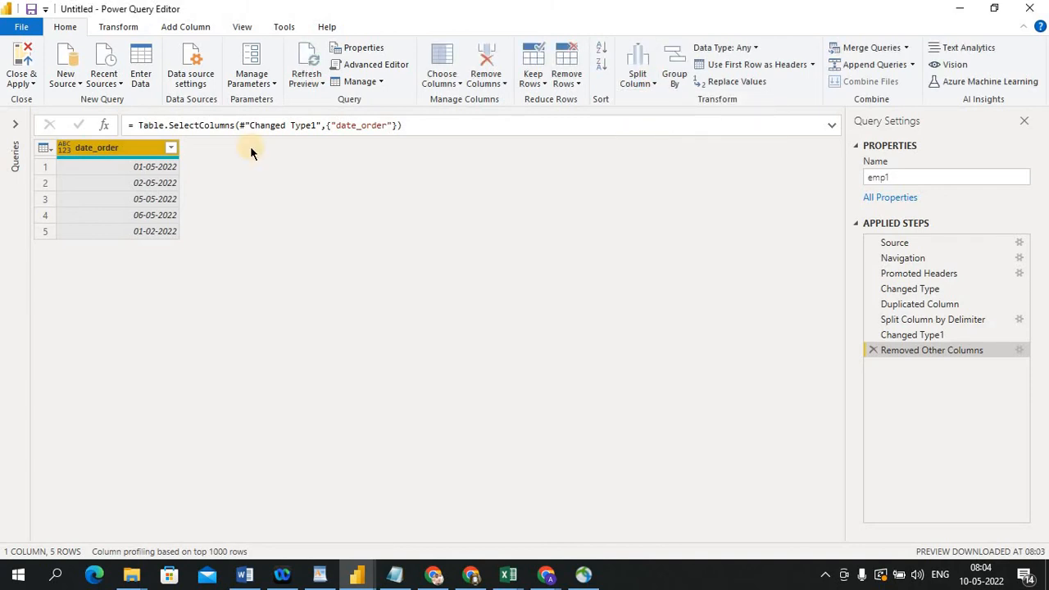
# Duplicate the date_order column
pyautogui.rightClick(127, 146)
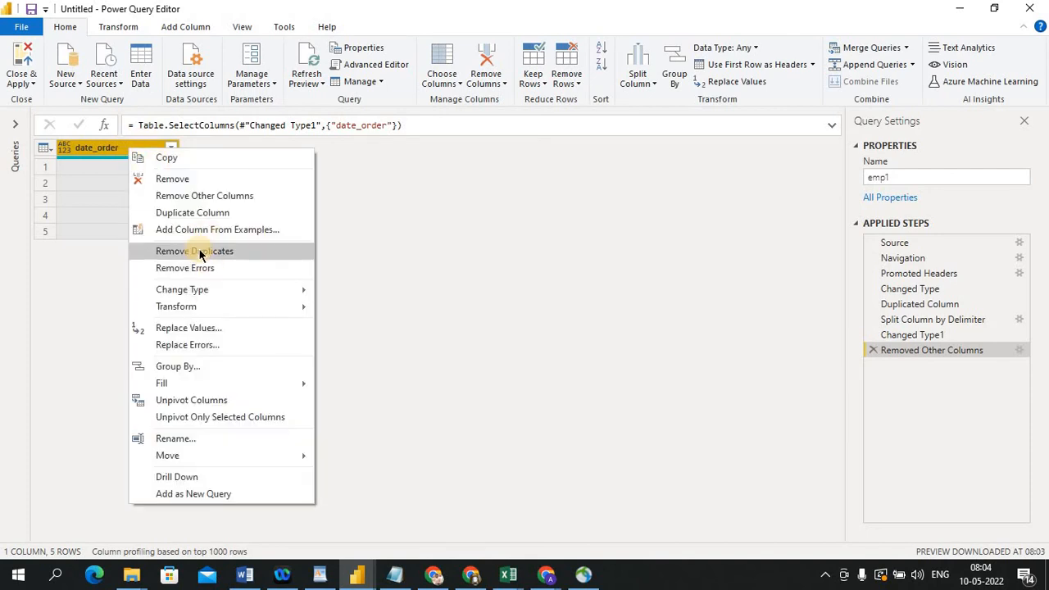
pyautogui.click(188, 215)
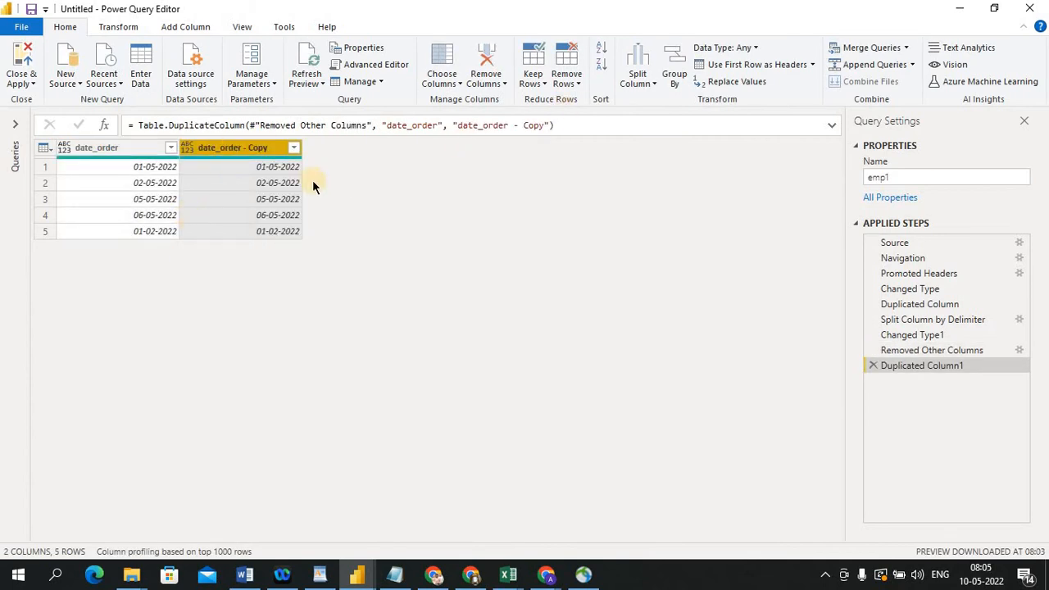
# Split the date_order copy by 1 character once, as far left as possible, then delete the resulting split steps
pyautogui.click(655, 85)
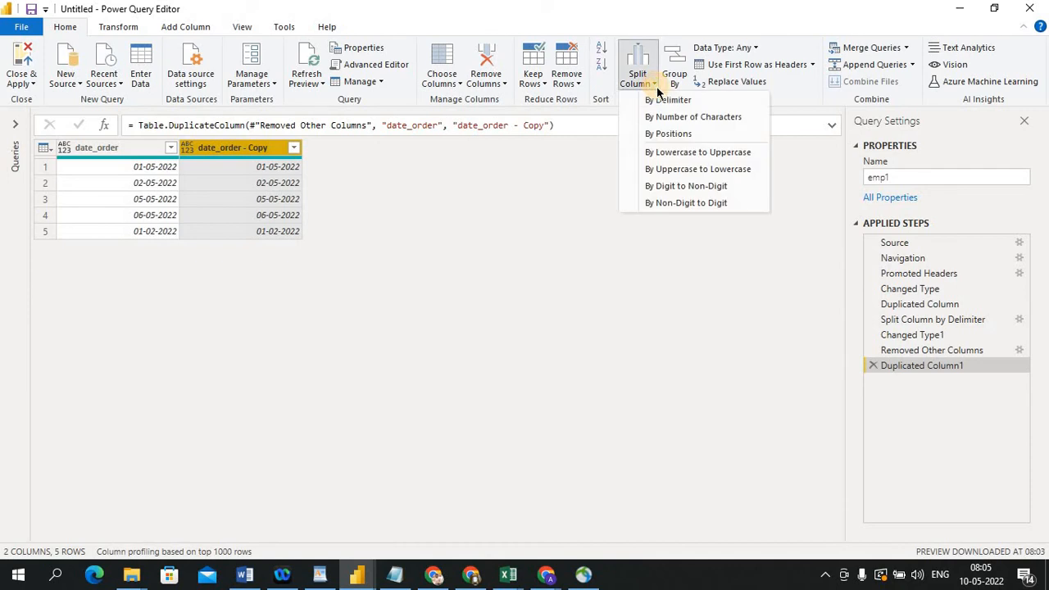
pyautogui.click(668, 119)
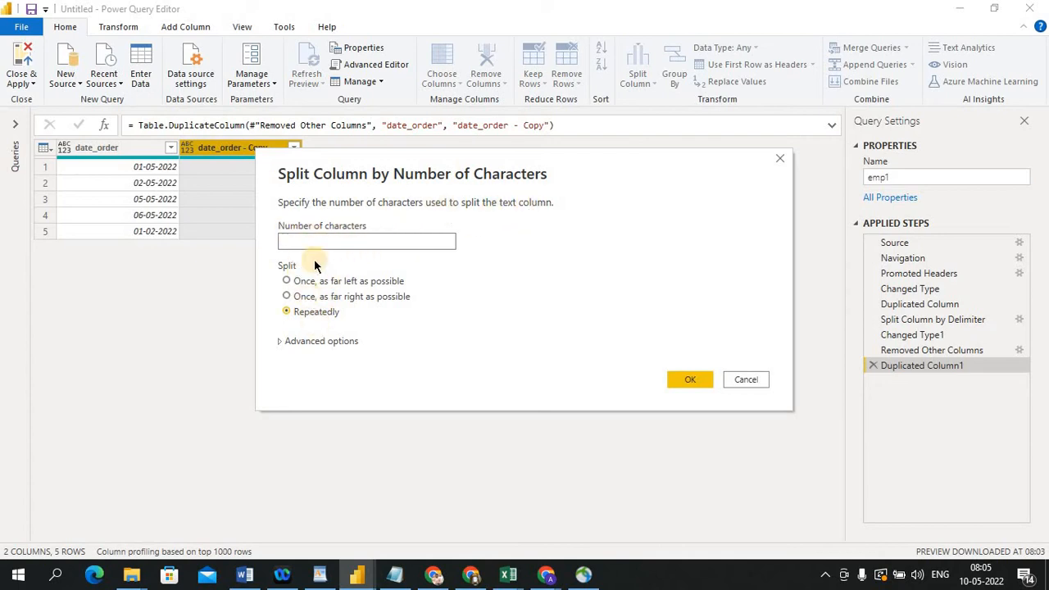
pyautogui.write('1')
pyautogui.click(287, 280)
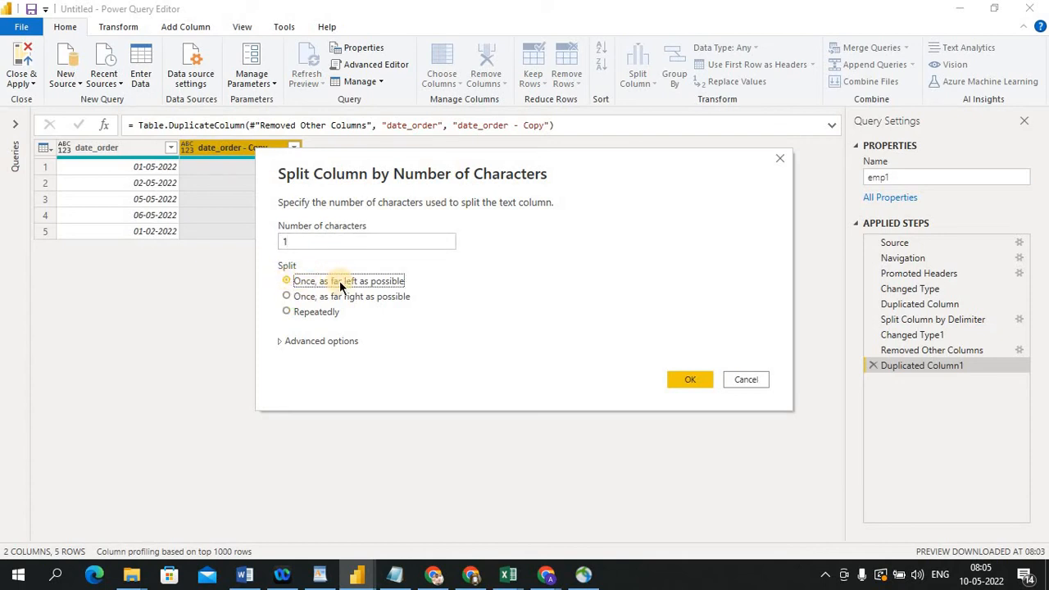
pyautogui.click(688, 380)
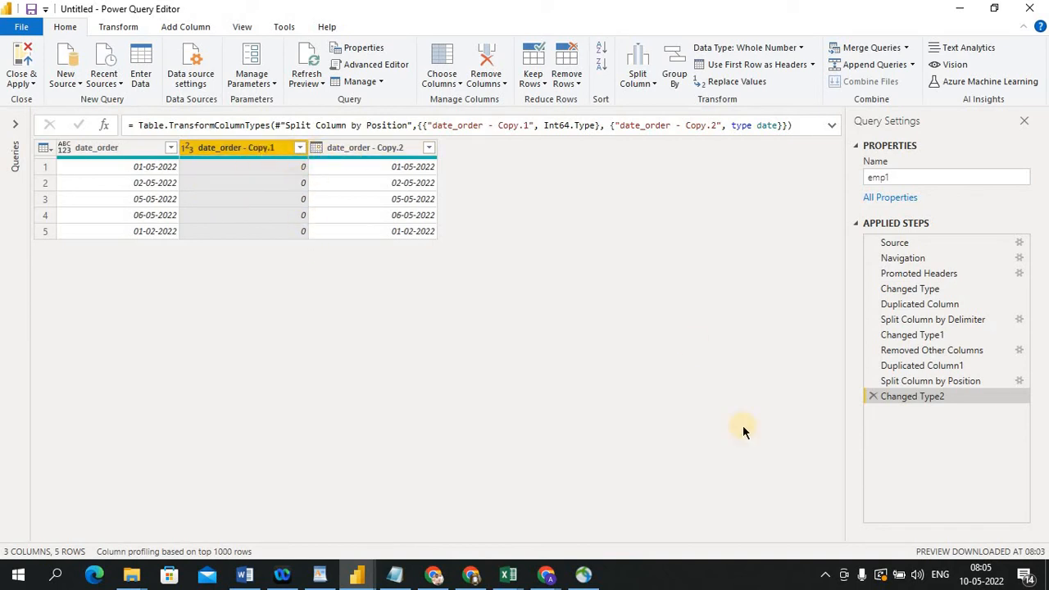
pyautogui.click(873, 397)
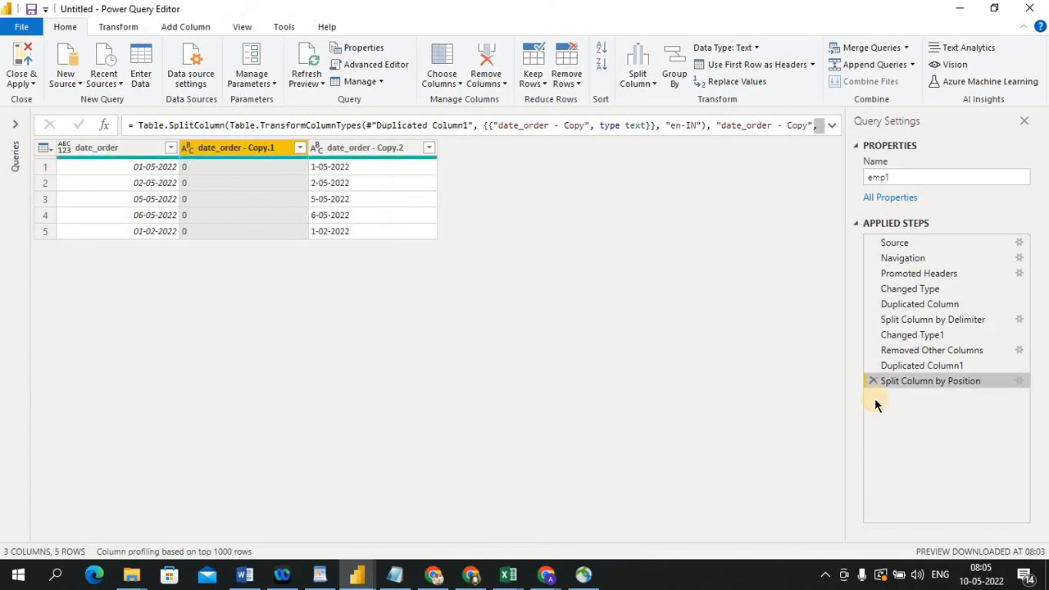
pyautogui.click(873, 380)
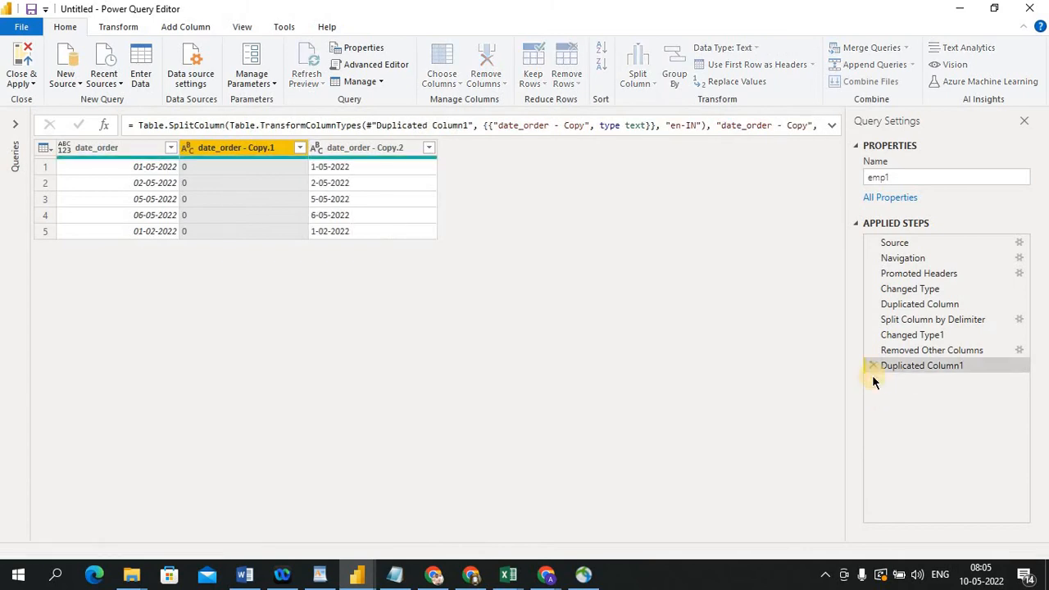
# Split the date_order copy by number of characters, repeatedly every 2 characters
pyautogui.rightClick(264, 149)
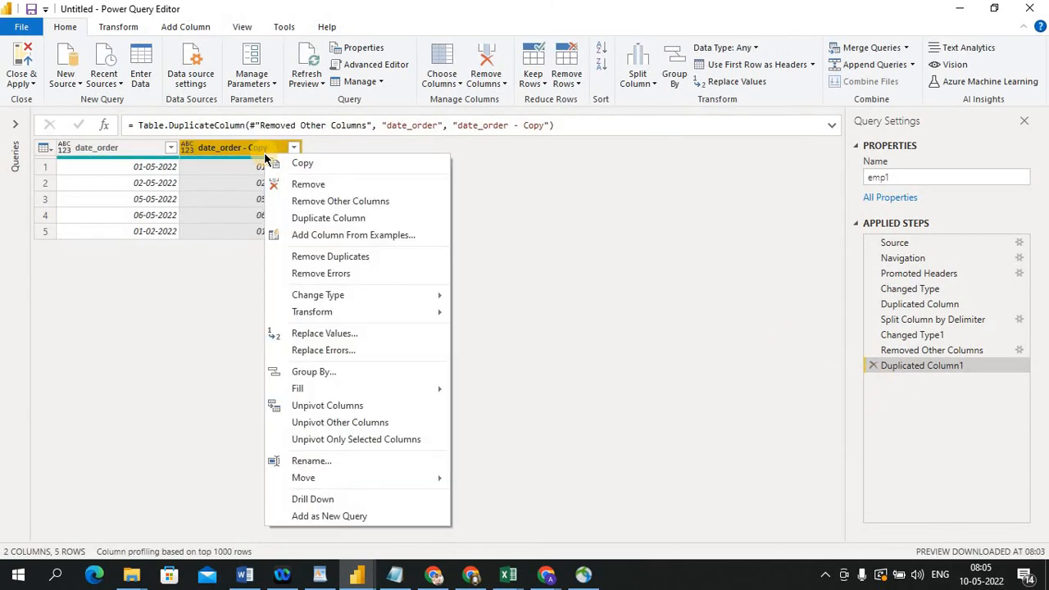
pyautogui.click(232, 144)
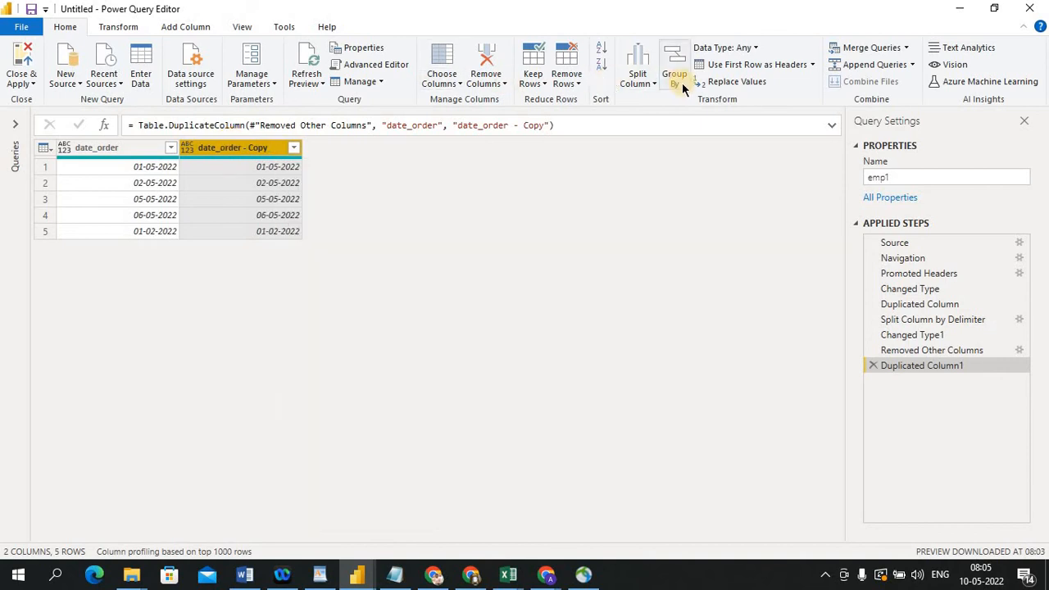
pyautogui.click(647, 84)
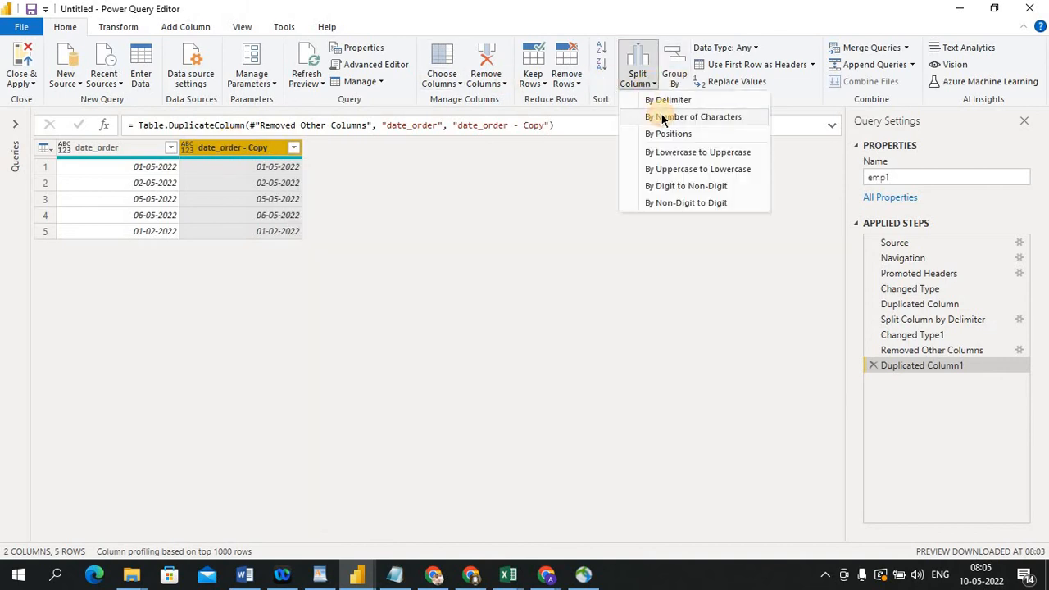
pyautogui.click(662, 118)
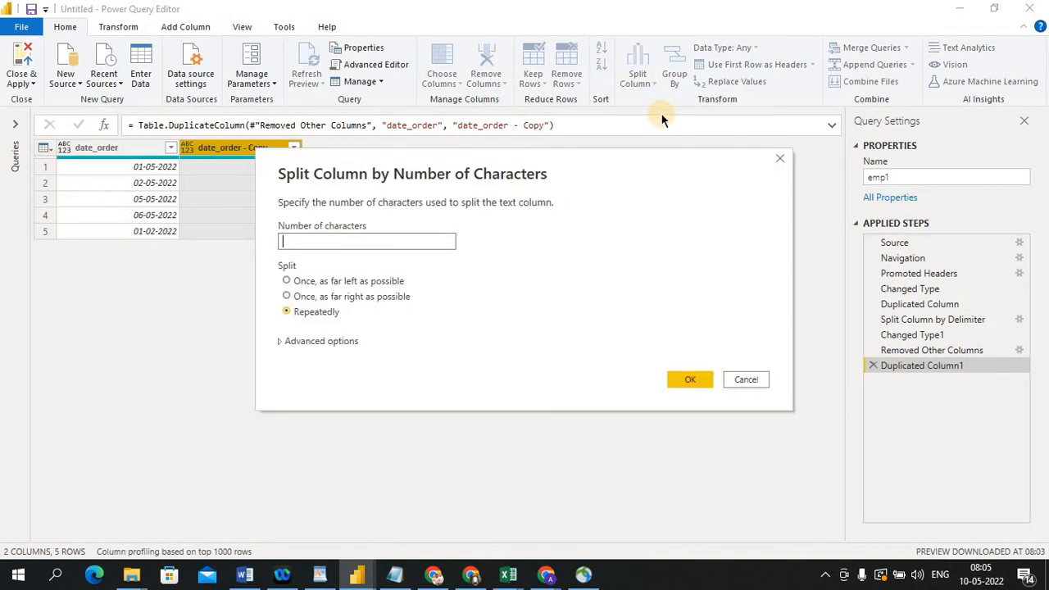
pyautogui.write('2')
pyautogui.click(703, 378)
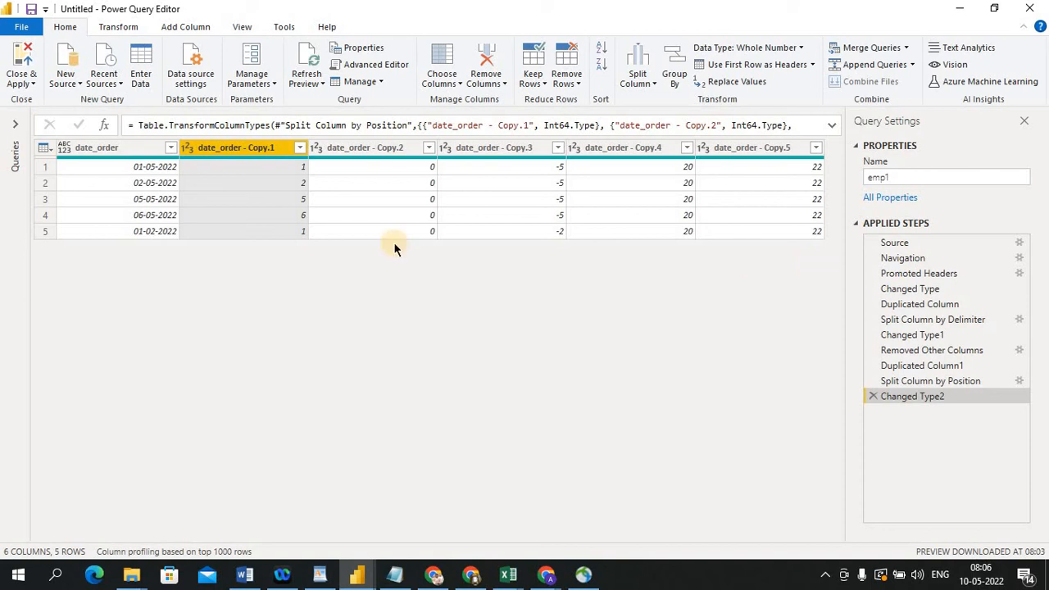
# Split the original date_order column by positions at position 1, then delete the resulting split steps
pyautogui.click(135, 148)
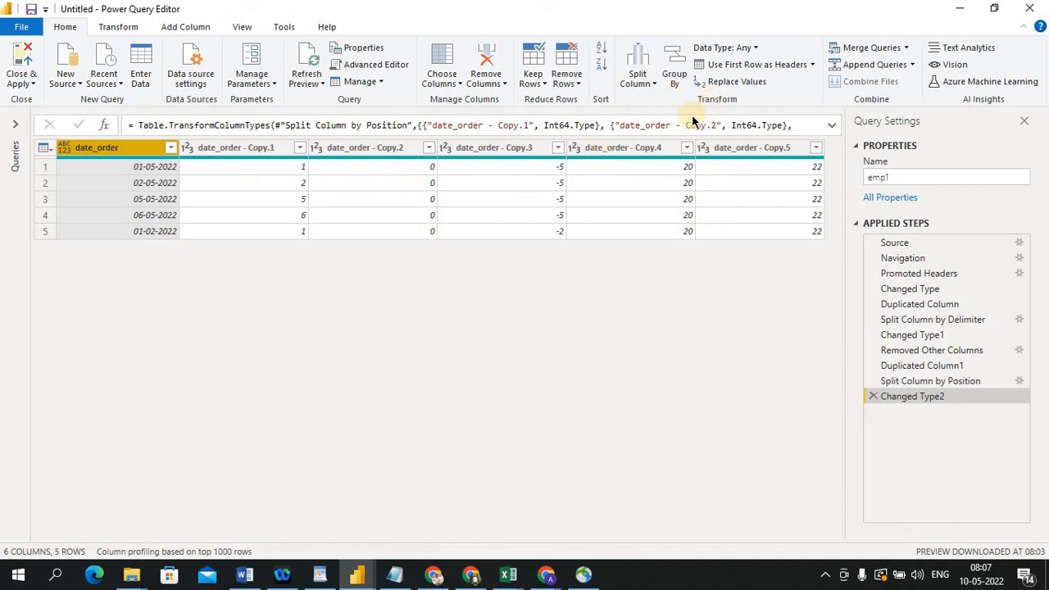
pyautogui.click(649, 85)
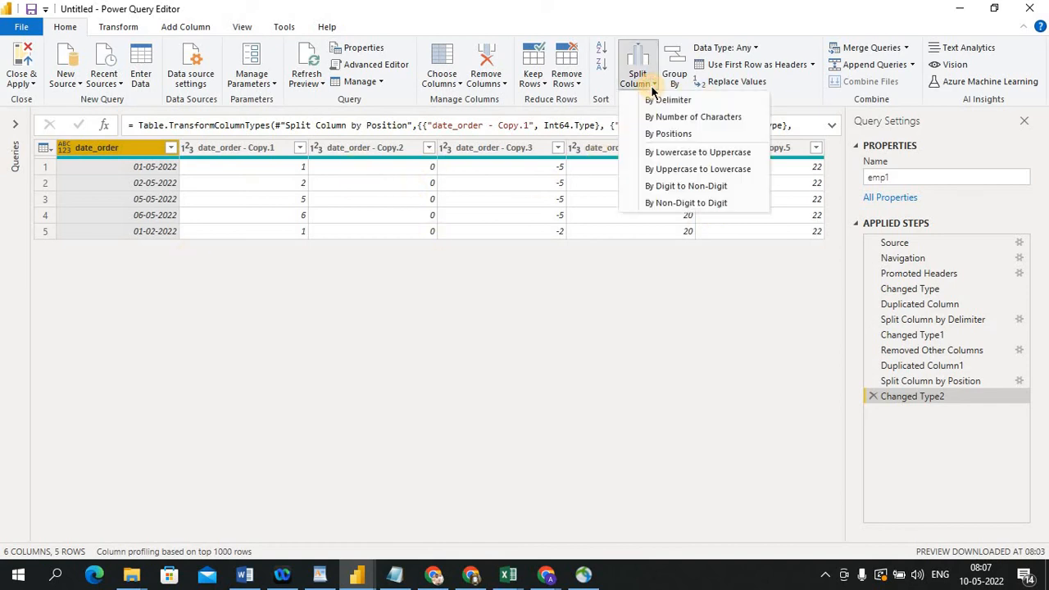
pyautogui.click(673, 136)
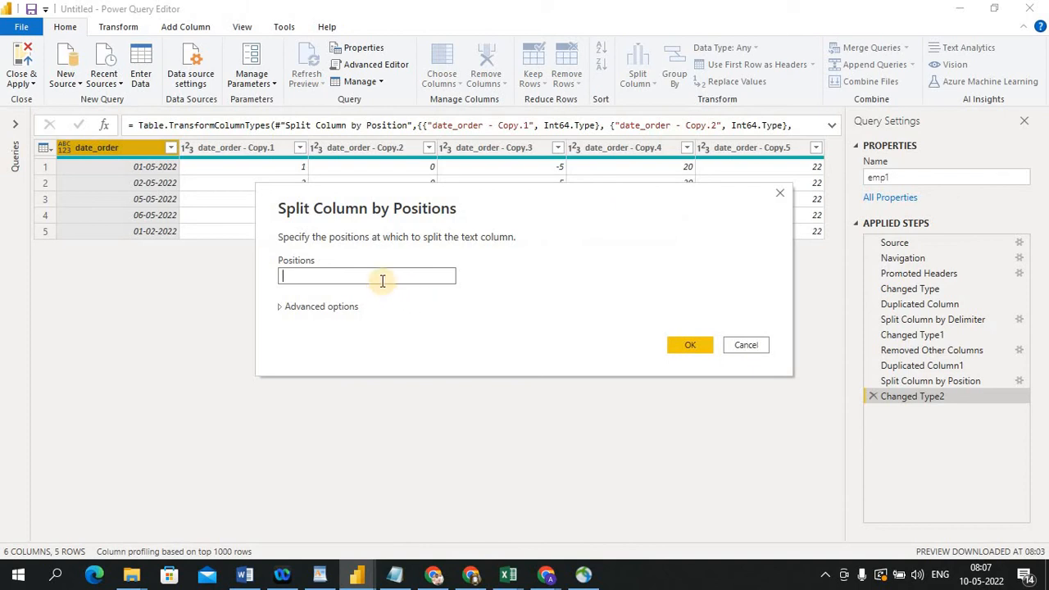
pyautogui.write('1')
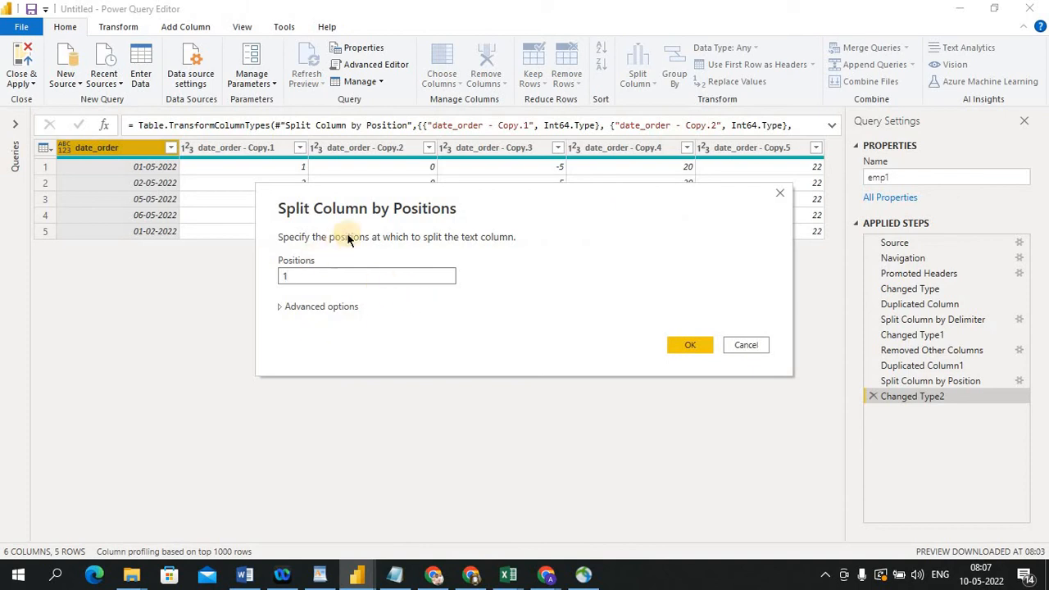
pyautogui.click(678, 342)
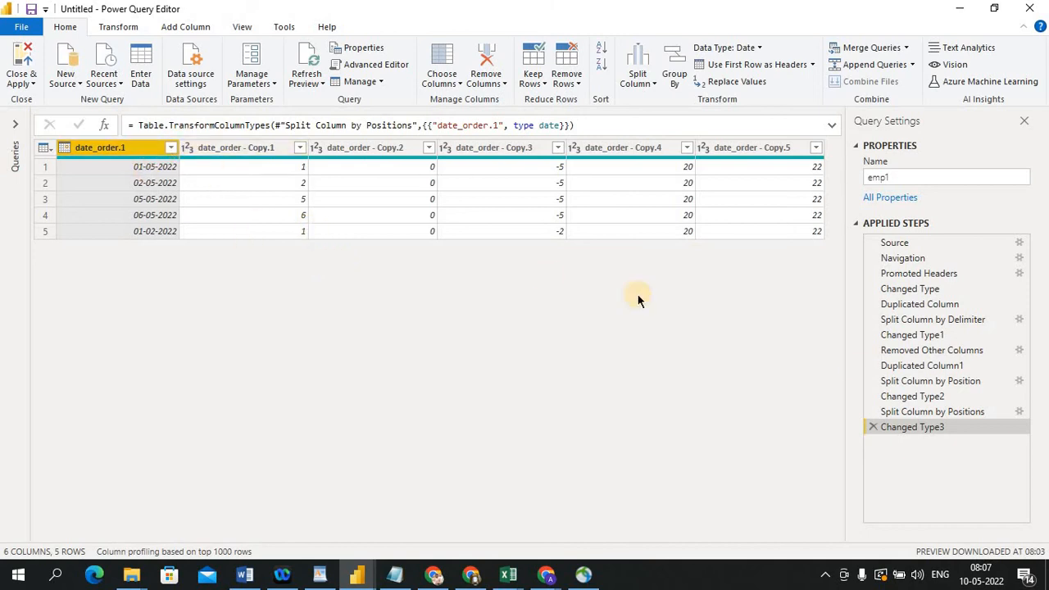
pyautogui.click(874, 427)
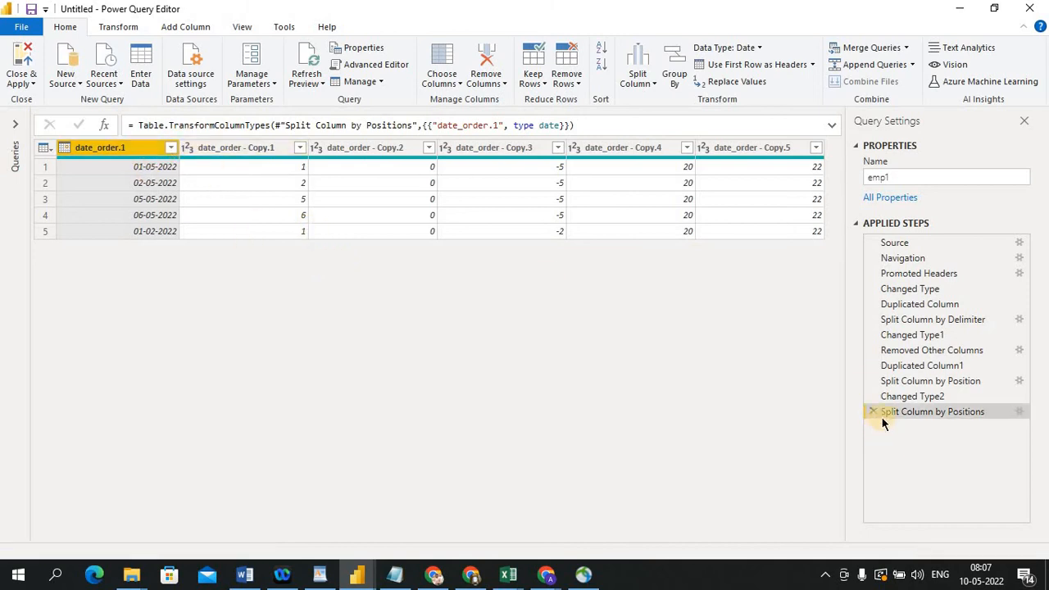
pyautogui.click(874, 411)
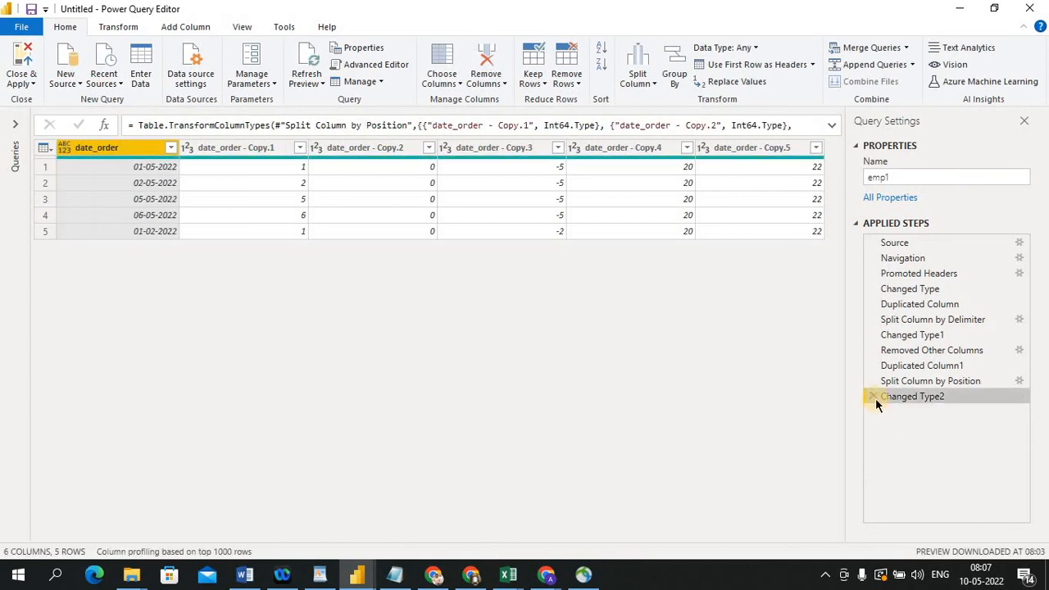
# Delete every applied step after Changed Type, one by one, back to the original three columns
pyautogui.click(874, 397)
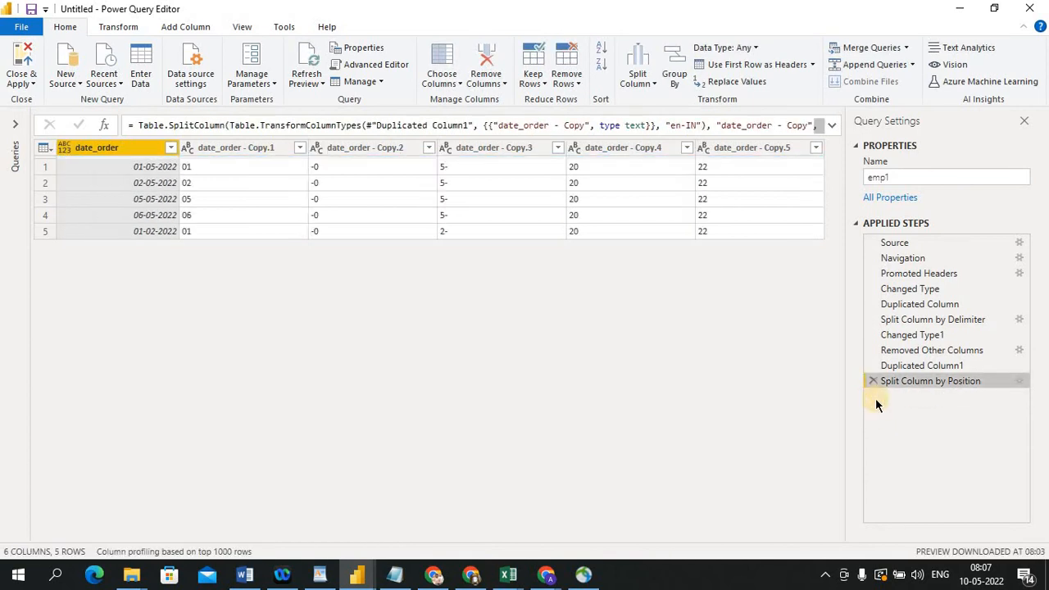
pyautogui.click(872, 379)
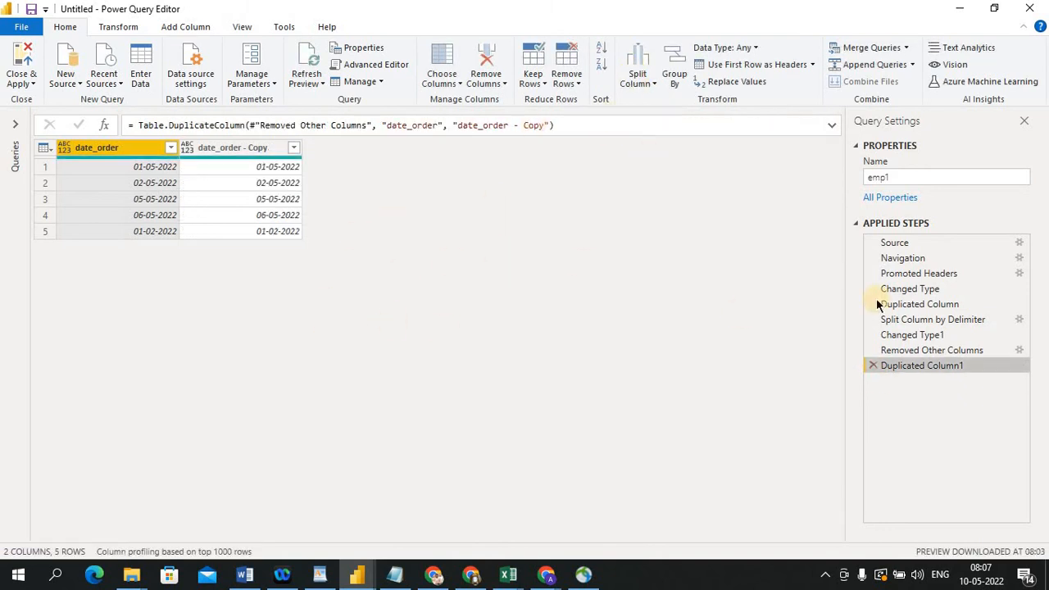
pyautogui.click(872, 366)
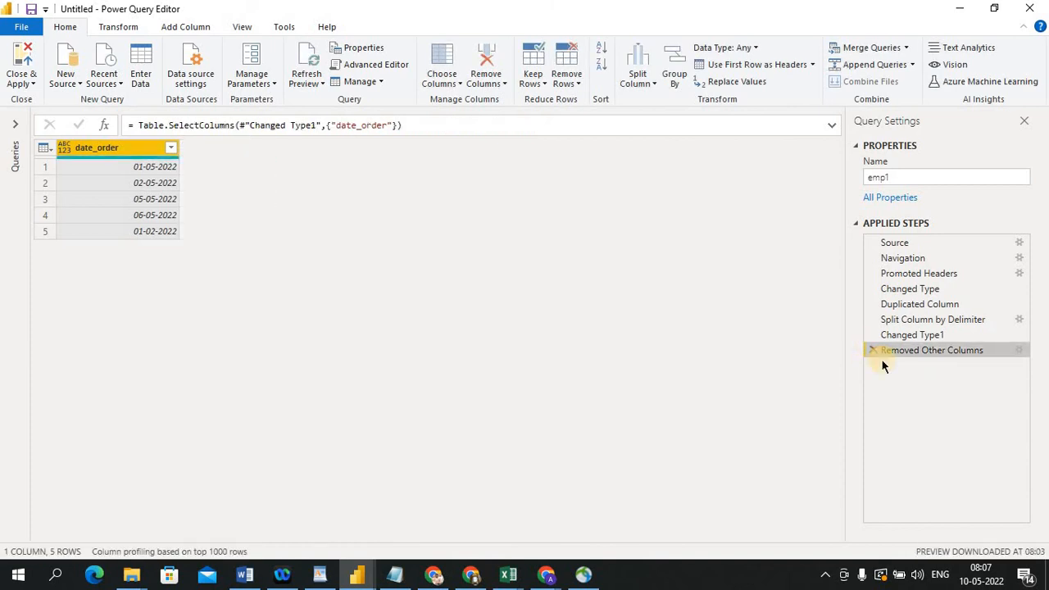
pyautogui.click(873, 351)
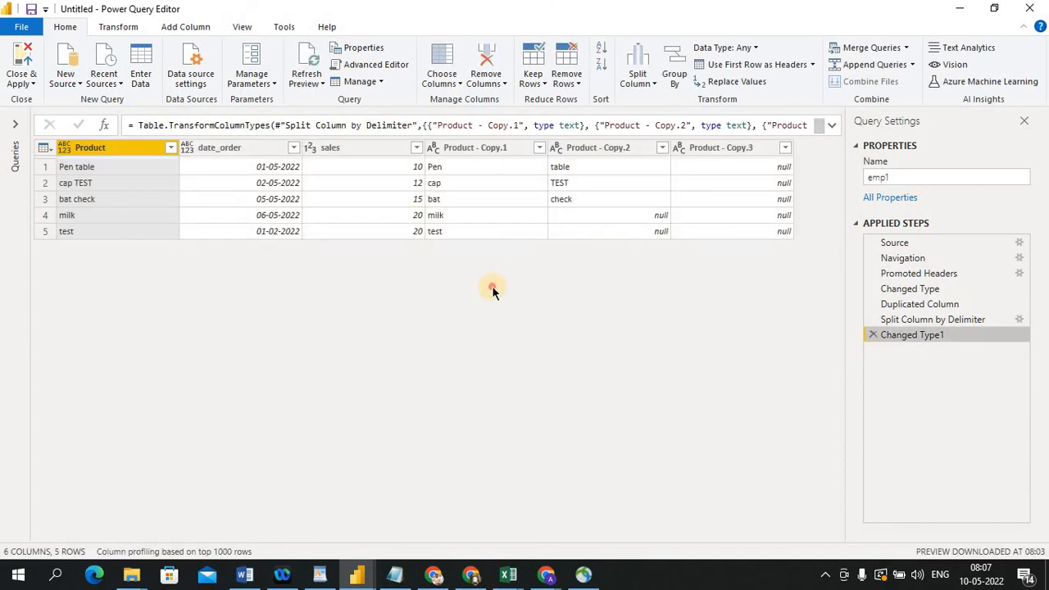
pyautogui.click(872, 334)
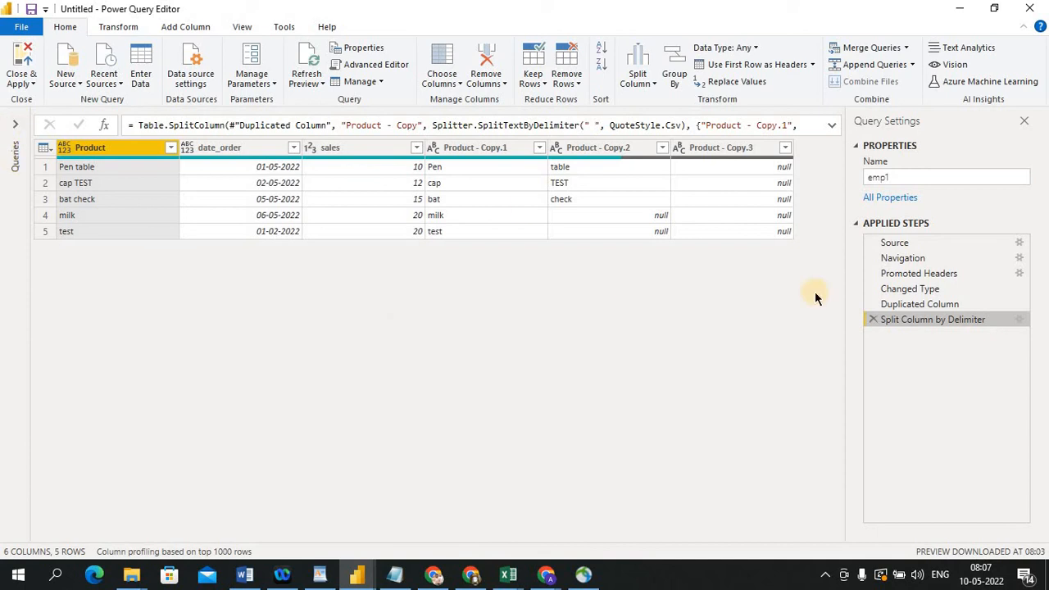
pyautogui.click(873, 319)
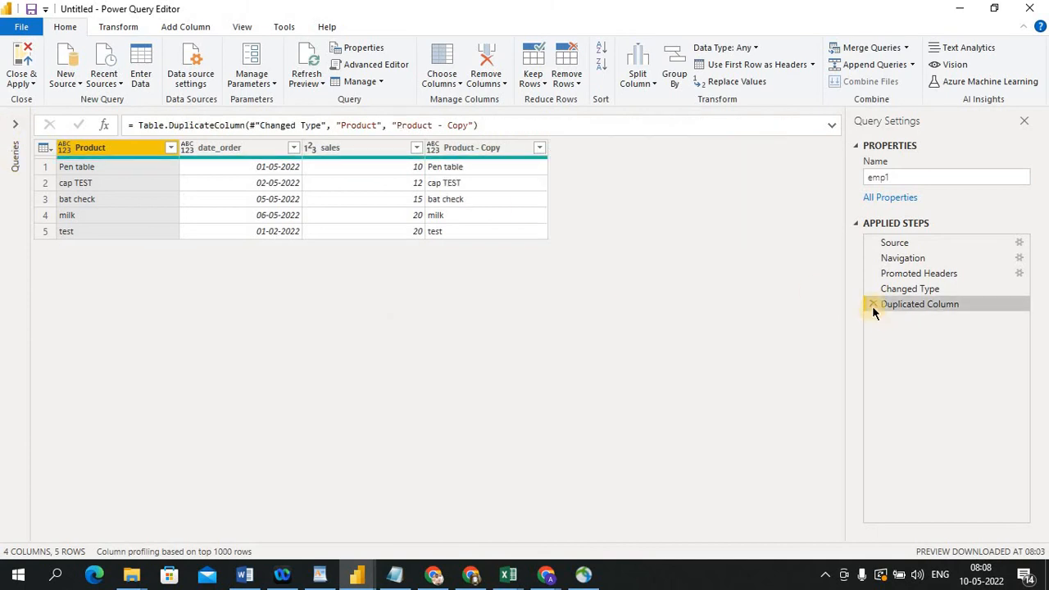
pyautogui.click(872, 304)
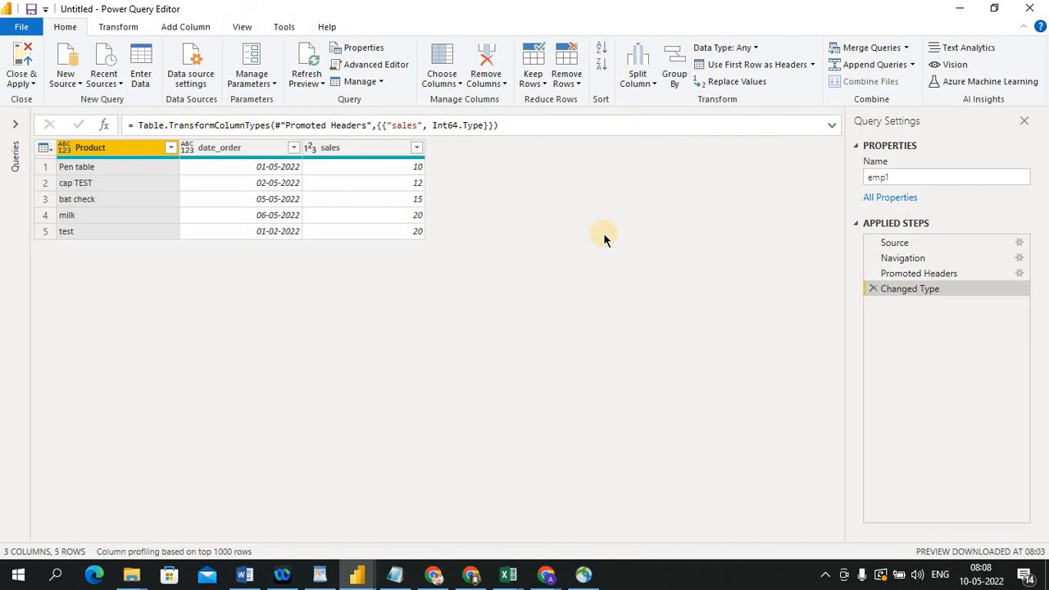
# Switch to the Excel source sheet and change the first two Product entries, Pen table and cap TEST, to Pen
pyautogui.hotkey('alt', 'Tab')
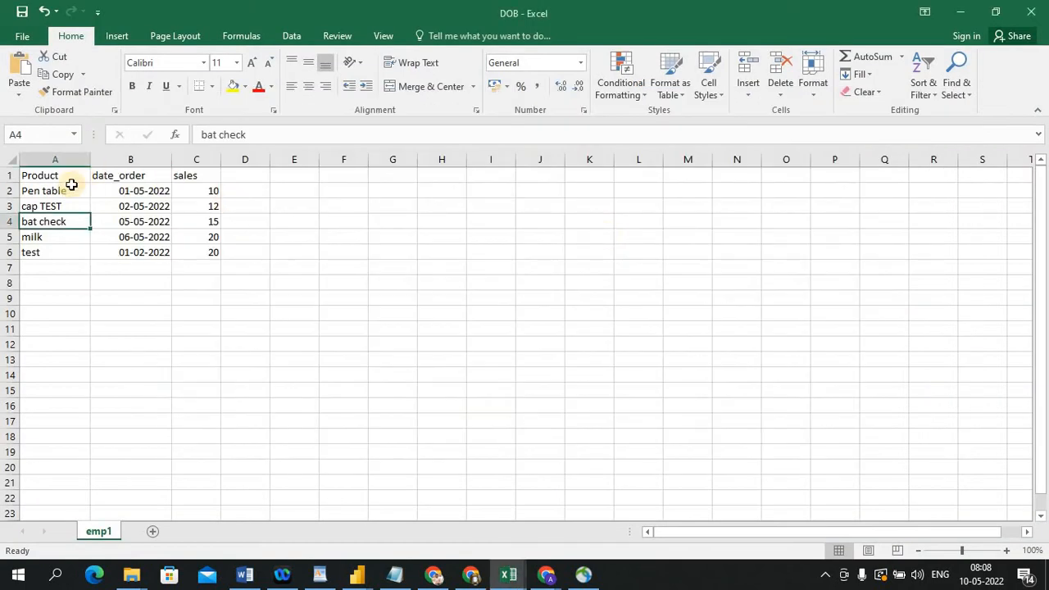
pyautogui.click(61, 189)
pyautogui.doubleClick(60, 189)
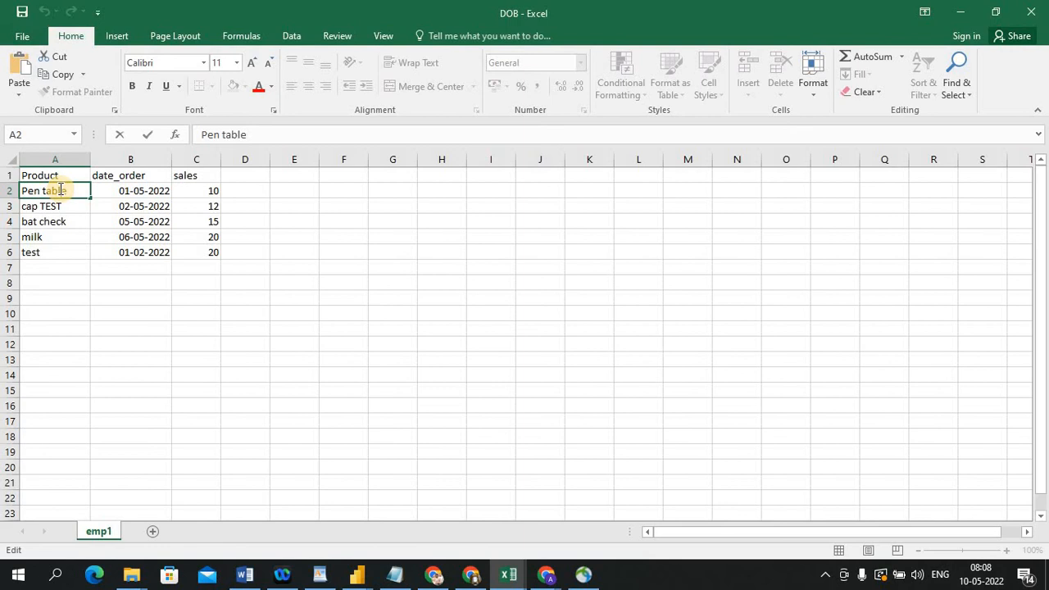
pyautogui.doubleClick(87, 189)
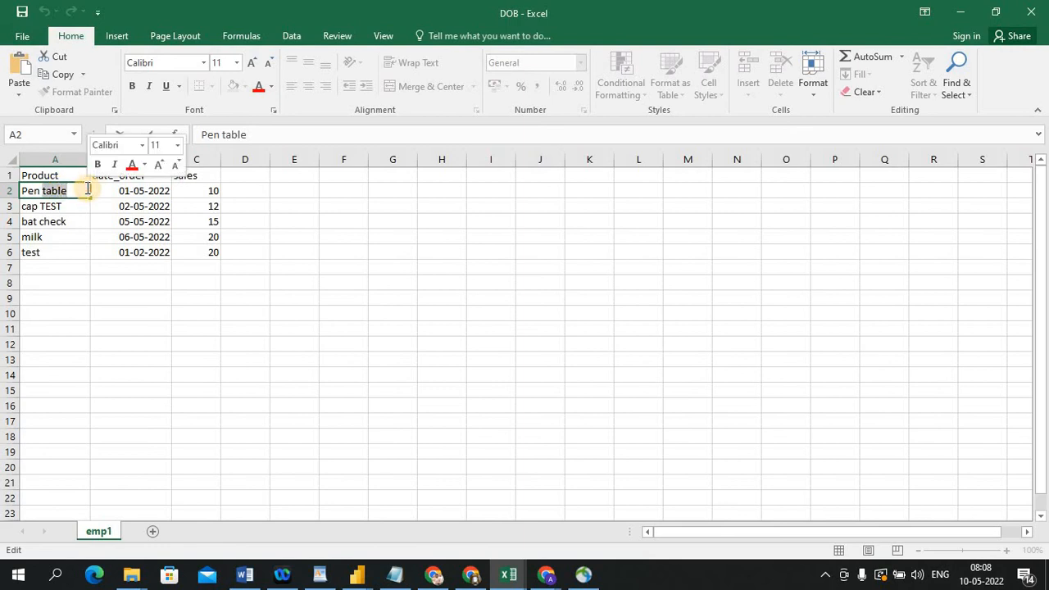
pyautogui.press('BackSpace')
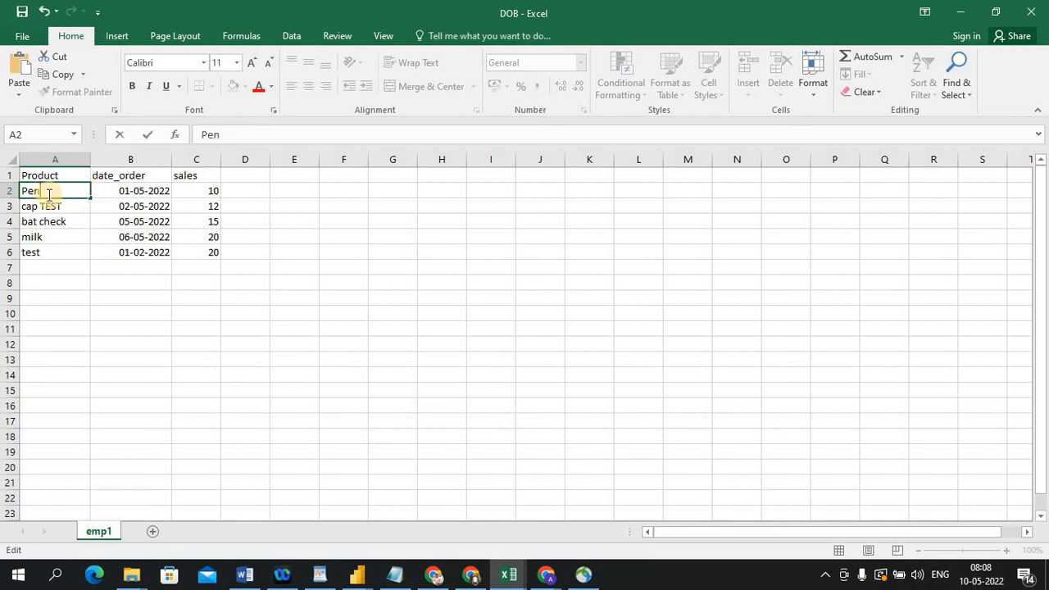
pyautogui.doubleClick(56, 206)
pyautogui.write('P')
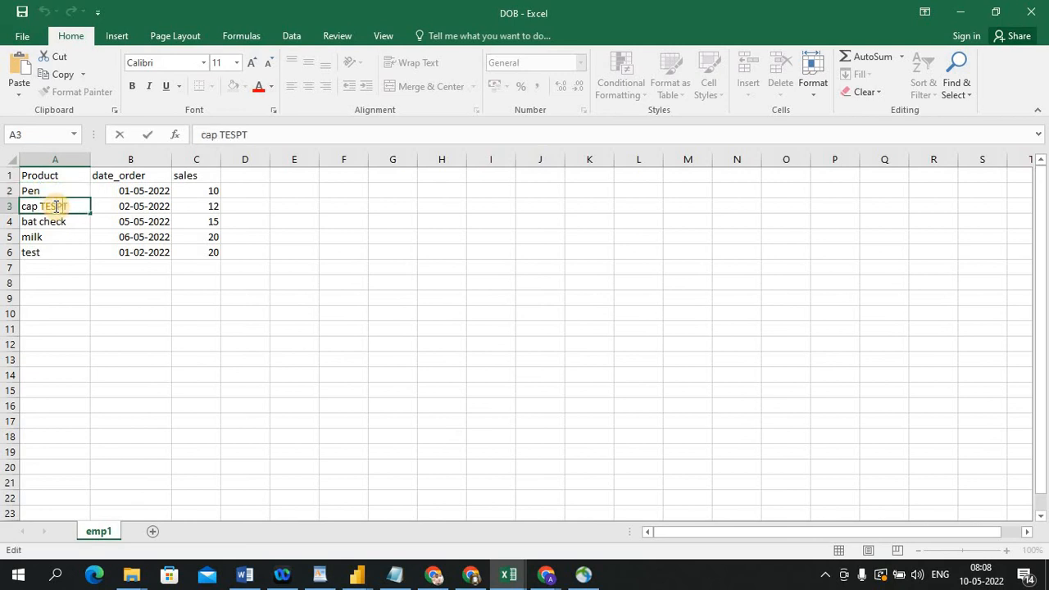
pyautogui.press('BackSpace')
pyautogui.press('BackSpace')
pyautogui.press('BackSpace')
pyautogui.press('BackSpace')
pyautogui.press('BackSpace')
pyautogui.press('BackSpace')
pyautogui.press('BackSpace')
pyautogui.press('BackSpace')
pyautogui.press('BackSpace')
pyautogui.write('Pen')
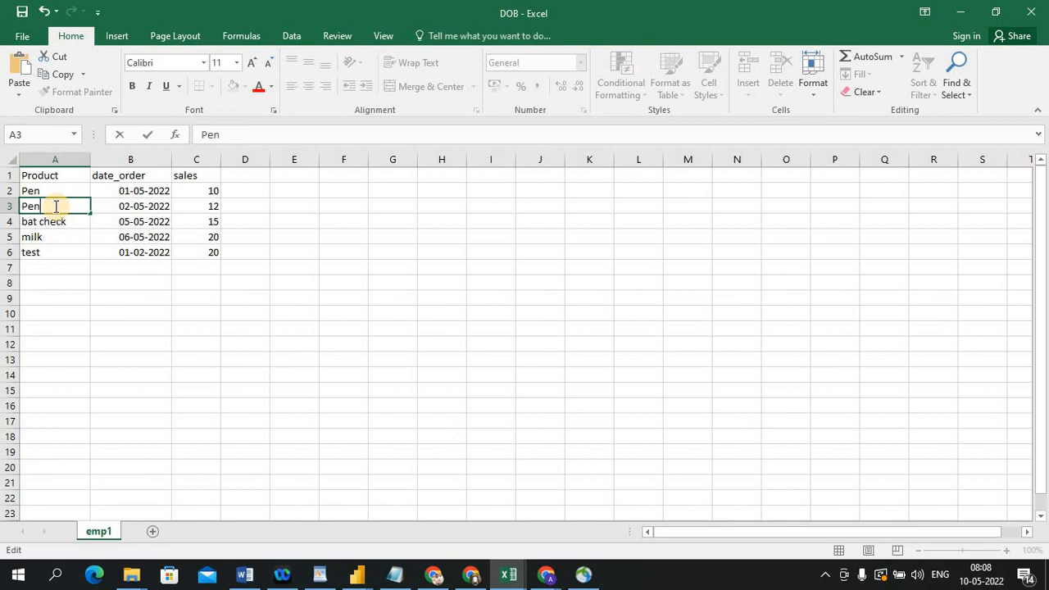
pyautogui.click(121, 381)
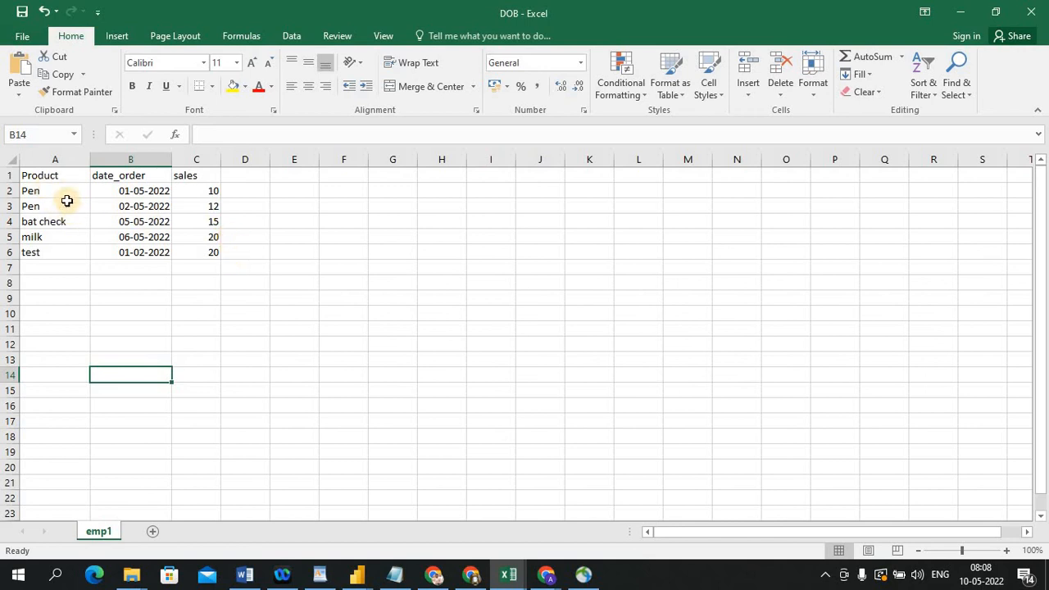
pyautogui.click(8, 190)
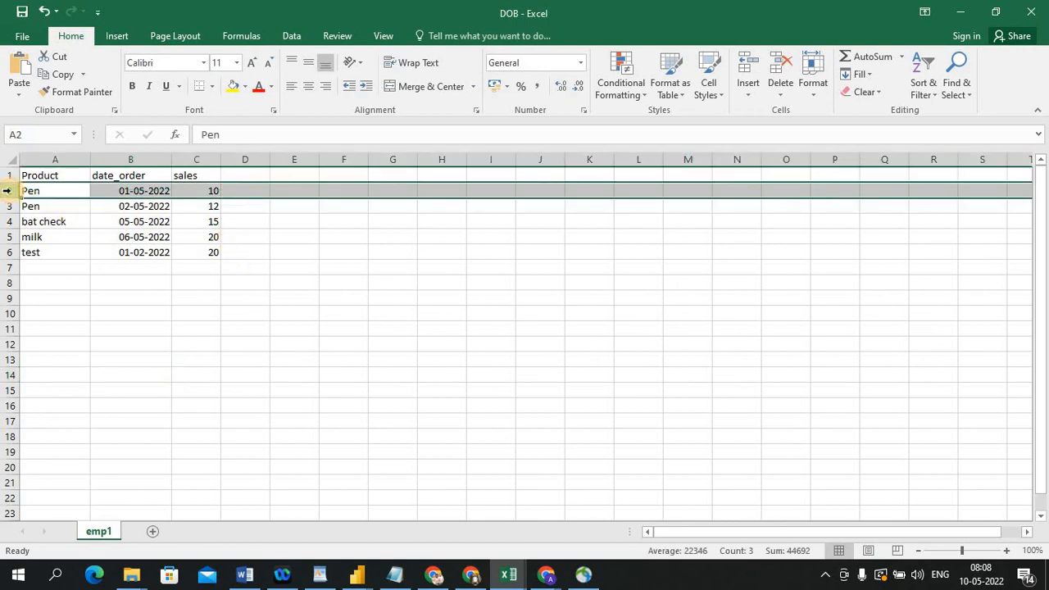
pyautogui.click(52, 161)
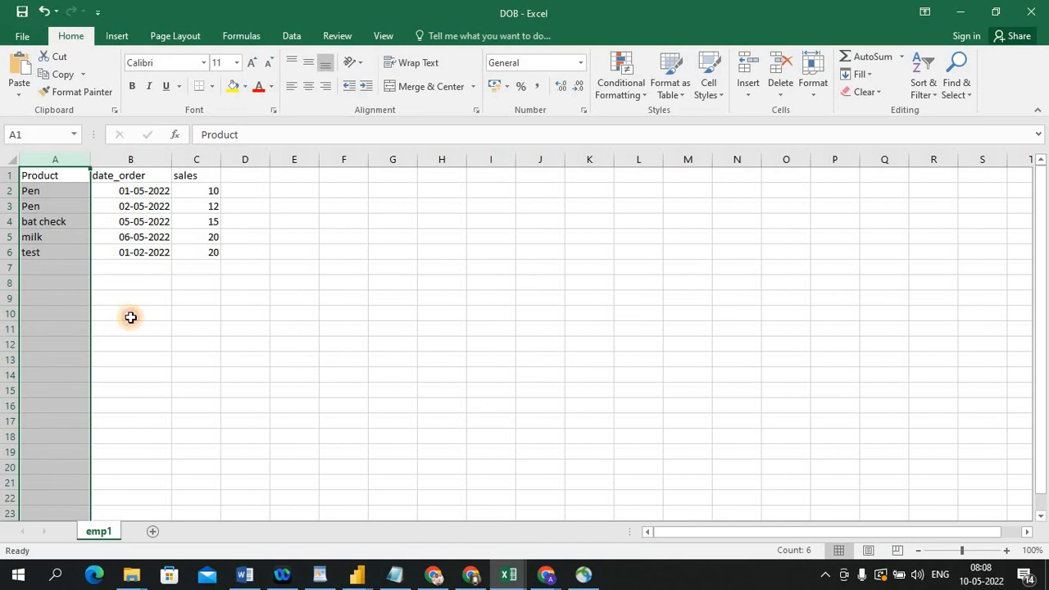
pyautogui.click(130, 317)
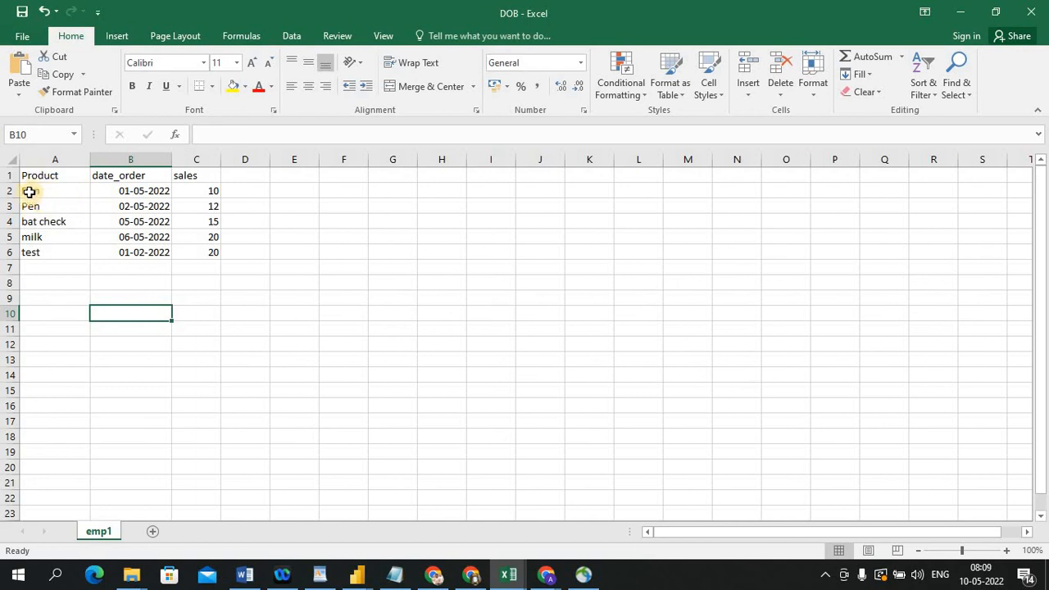
pyautogui.click(77, 173)
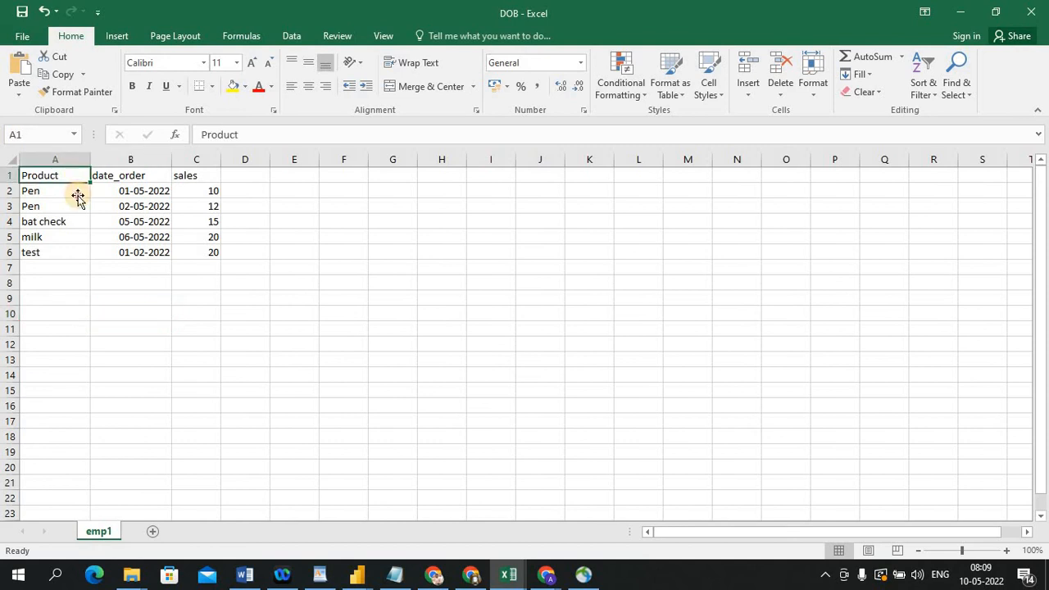
pyautogui.keyDown('shift'); pyautogui.click(77, 196); pyautogui.keyUp('shift')
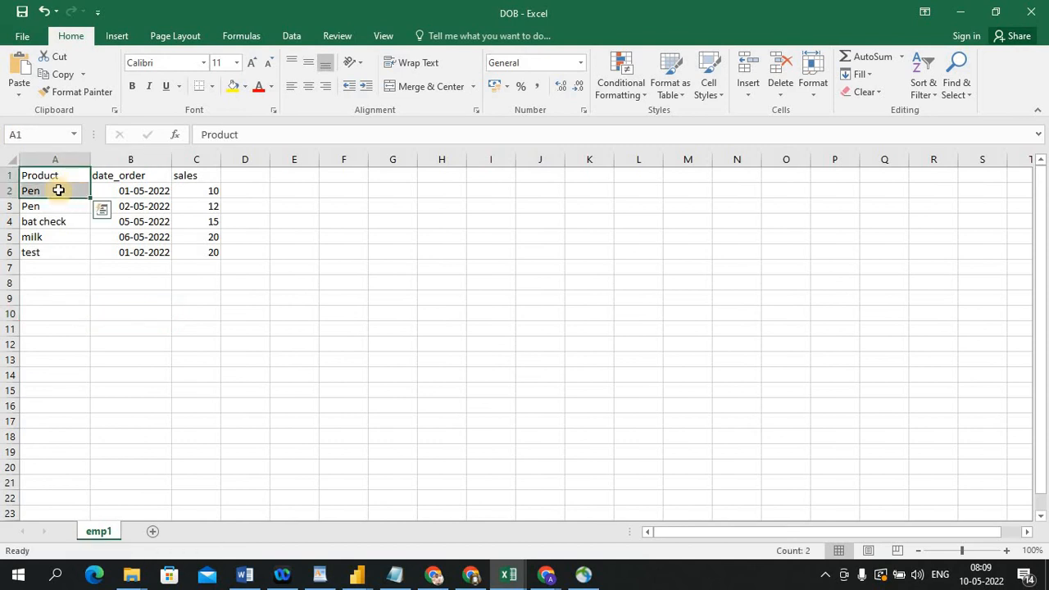
pyautogui.click(58, 190)
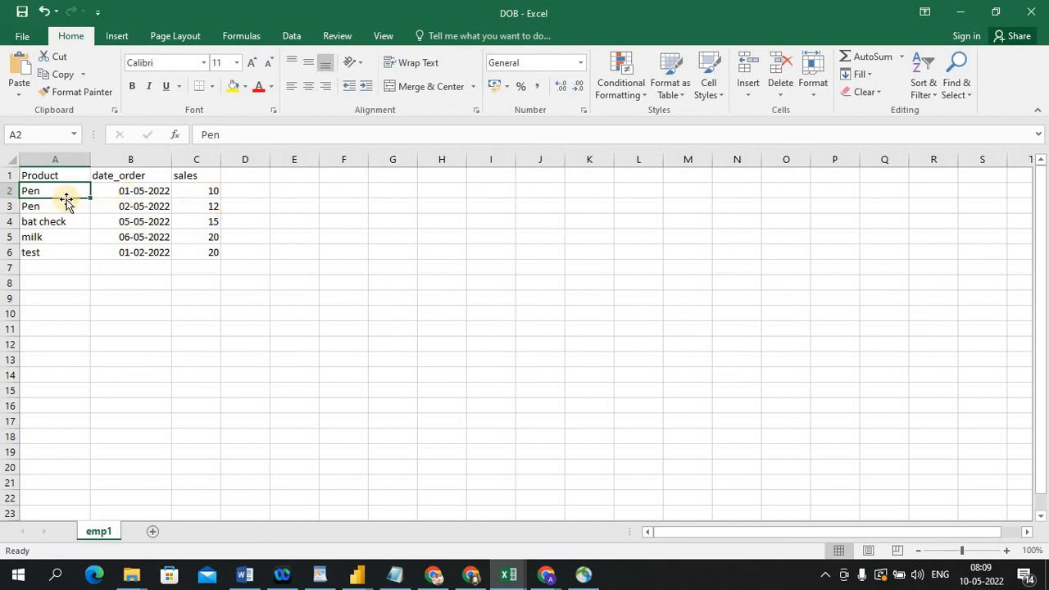
pyautogui.click(259, 241)
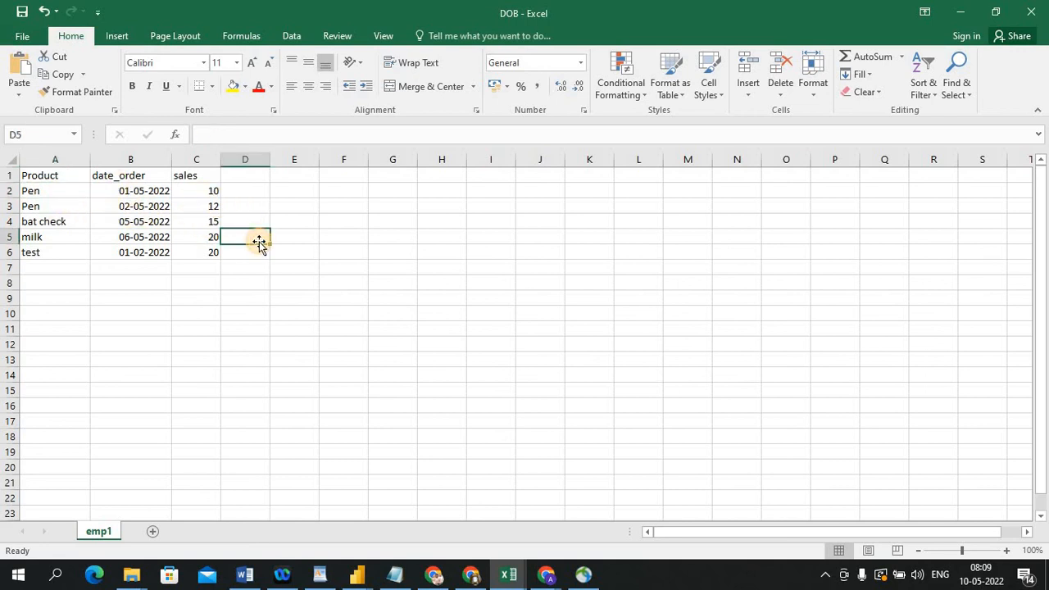
pyautogui.hotkey('alt', 'Tab')
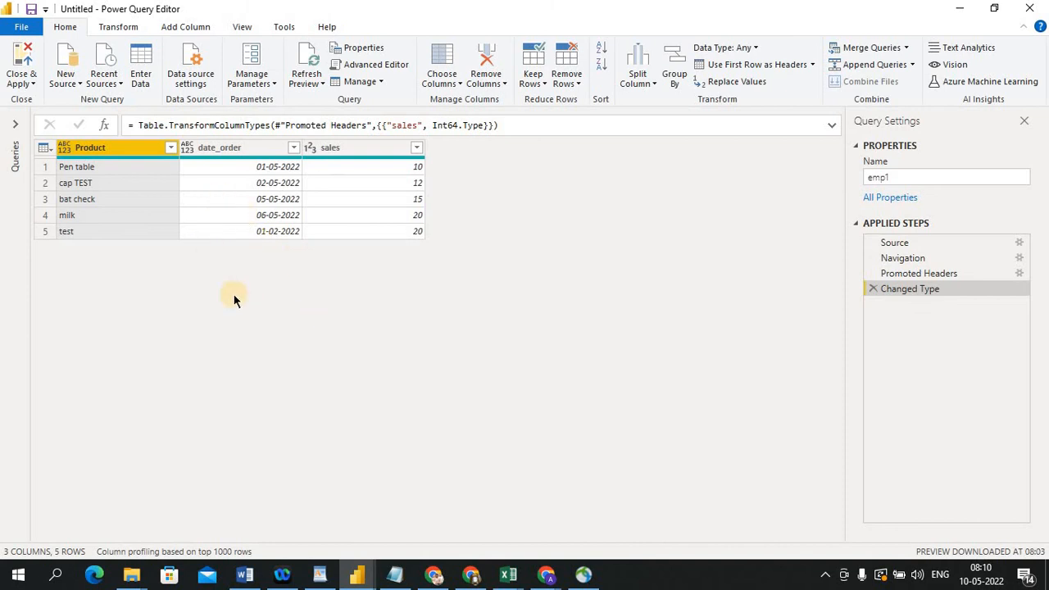
pyautogui.hotkey('alt', 'Tab')
pyautogui.click(40, 191)
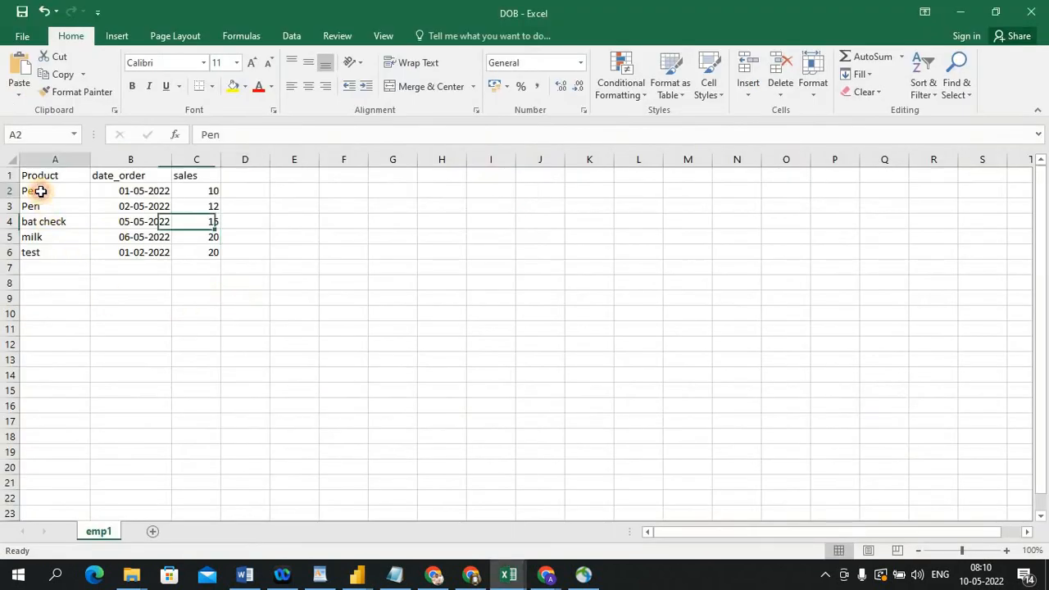
pyautogui.click(209, 189)
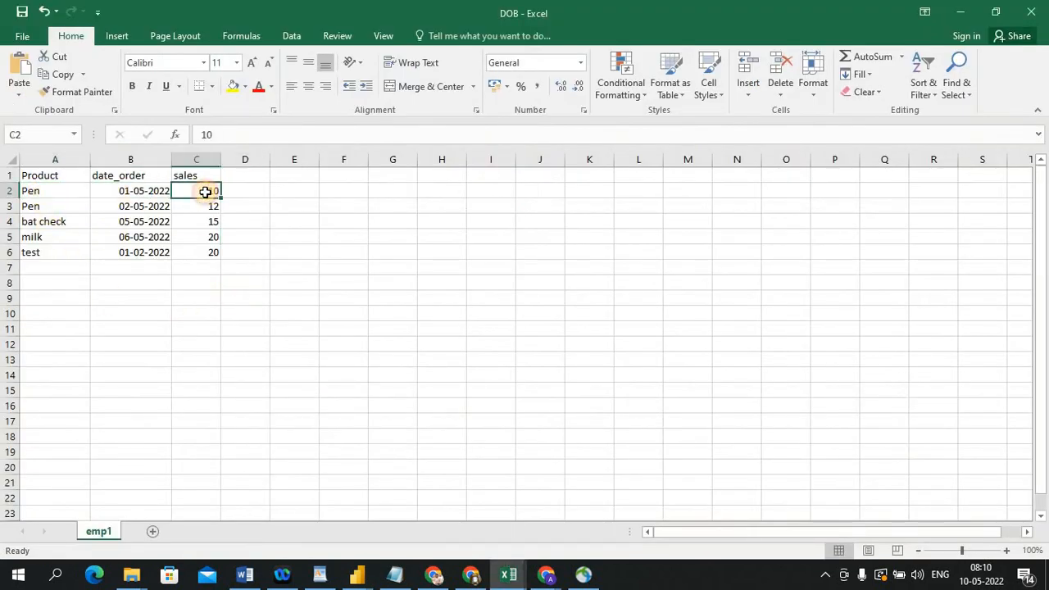
pyautogui.click(64, 201)
pyautogui.click(212, 207)
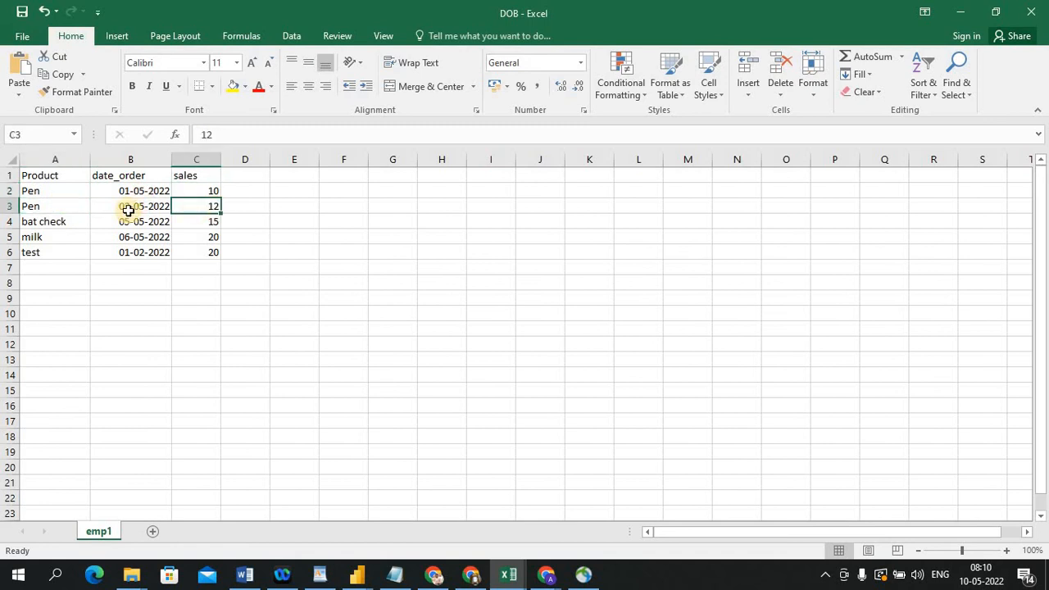
# Return to Power Query Editor and refresh the preview to load the edited source data
pyautogui.hotkey('alt', 'Tab')
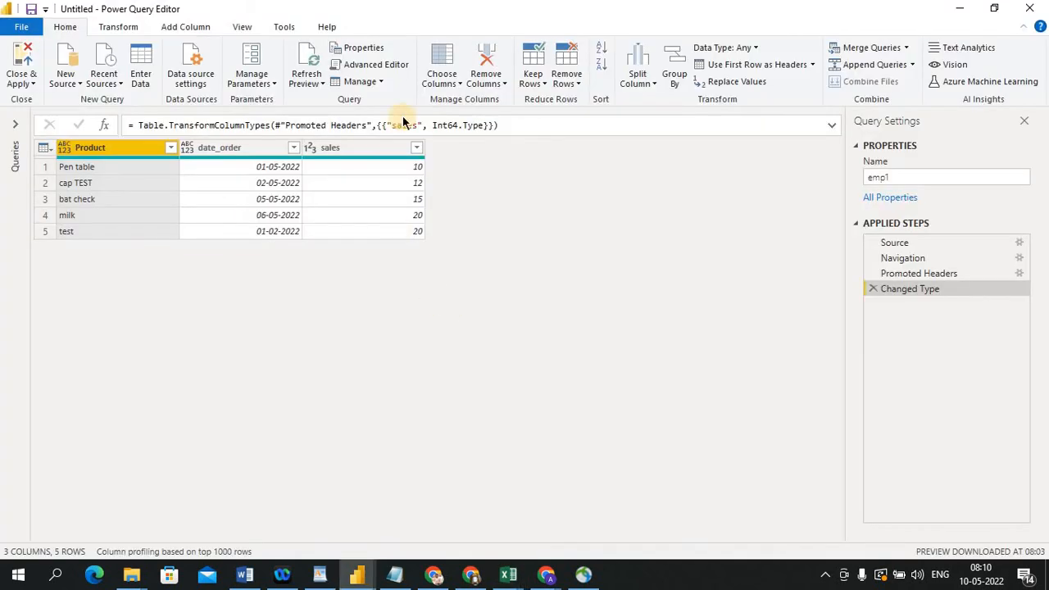
pyautogui.click(319, 83)
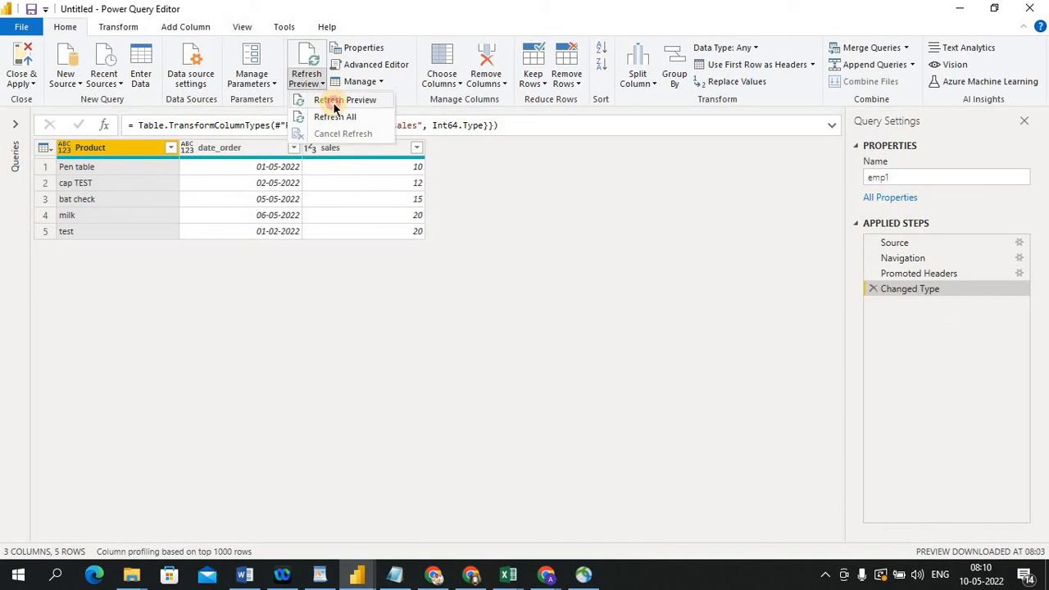
pyautogui.click(334, 103)
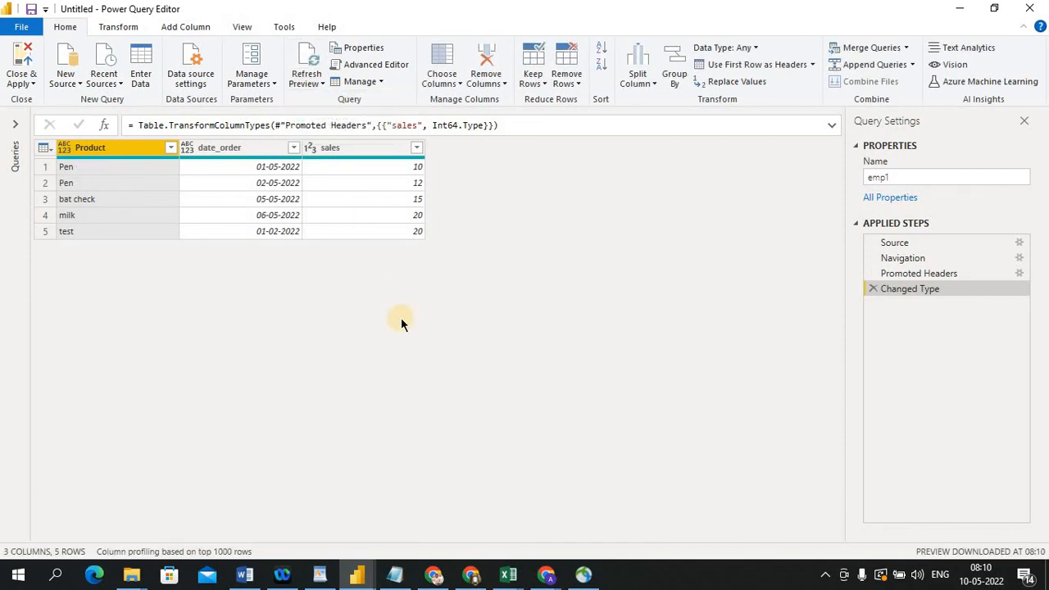
# Open Group By and name the new column Total sum
pyautogui.hotkey('alt', 'Tab')
pyautogui.hotkey('alt', 'Tab')
pyautogui.click(675, 81)
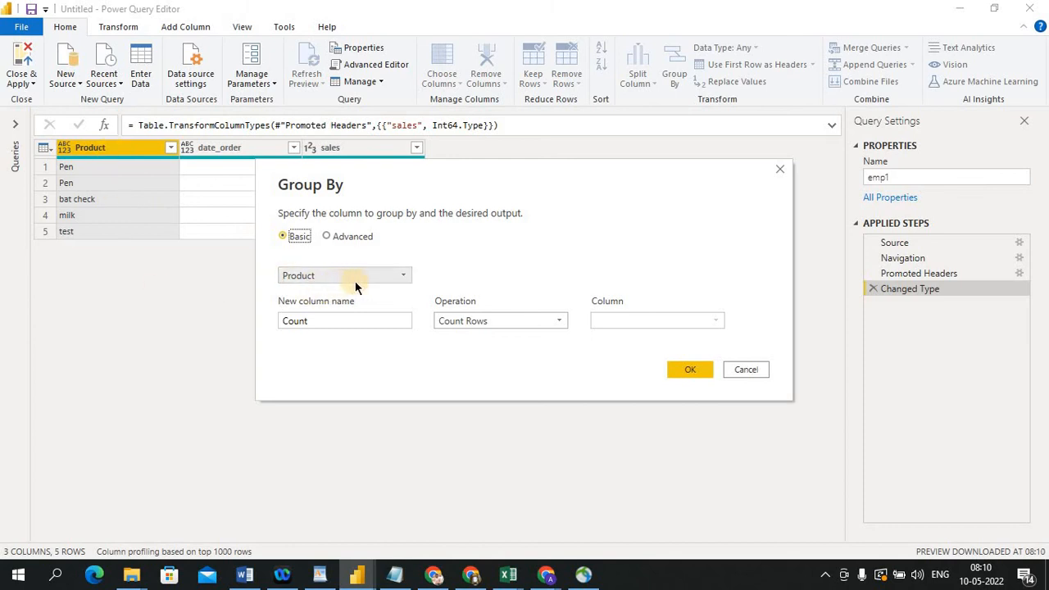
pyautogui.click(336, 320)
pyautogui.doubleClick(336, 319)
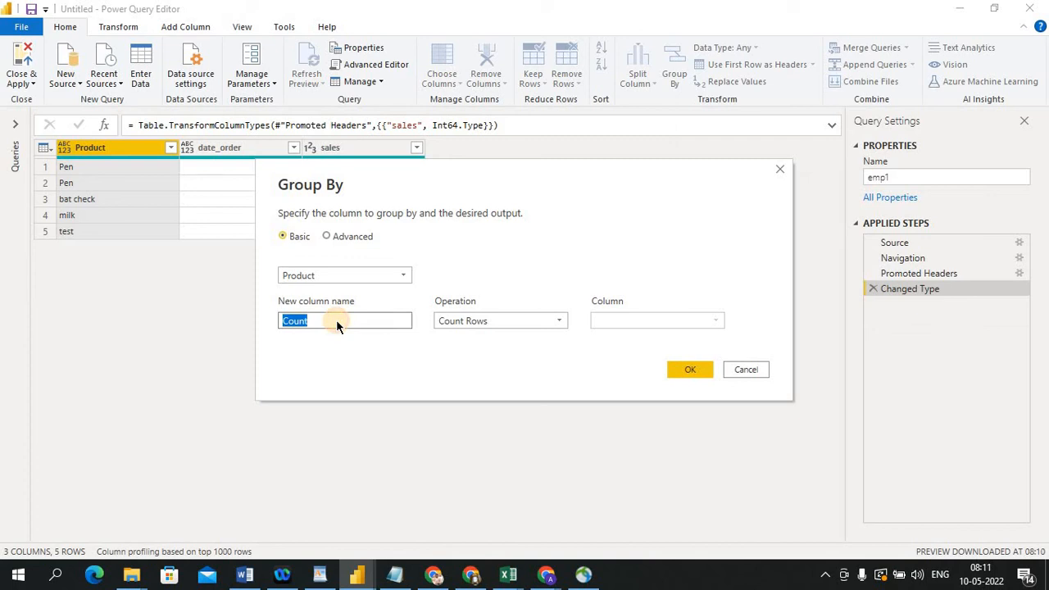
pyautogui.click(336, 320)
pyautogui.write('Total')
pyautogui.press('BackSpace')
pyautogui.press('BackSpace')
pyautogui.press('BackSpace')
pyautogui.press('BackSpace')
pyautogui.press('BackSpace')
pyautogui.press('BackSpace')
pyautogui.press('BackSpace')
pyautogui.press('BackSpace')
pyautogui.press('BackSpace')
pyautogui.press('BackSpace')
pyautogui.write('T')
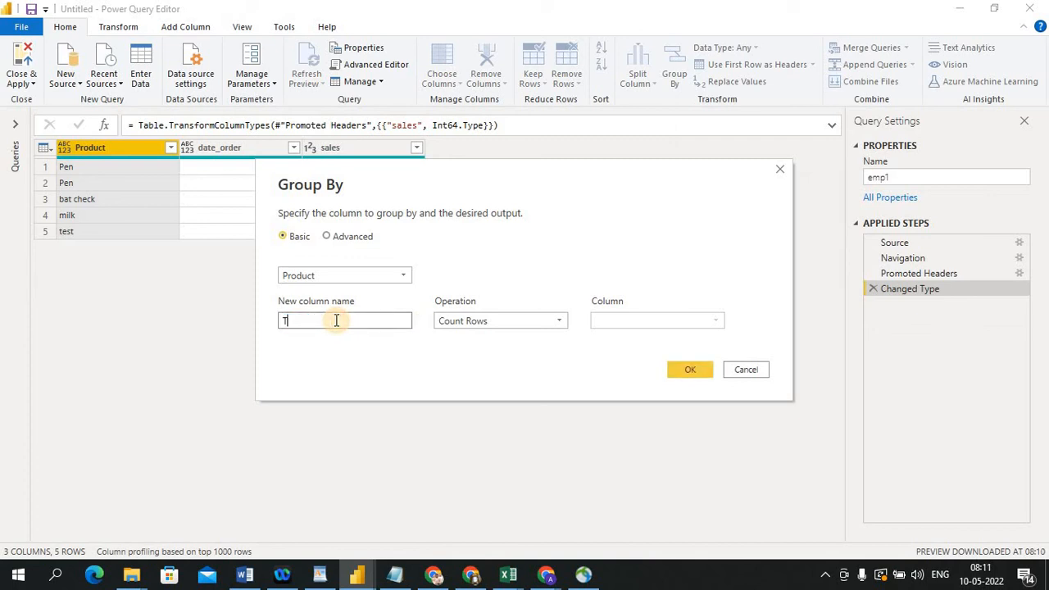
pyautogui.write('otal sum')
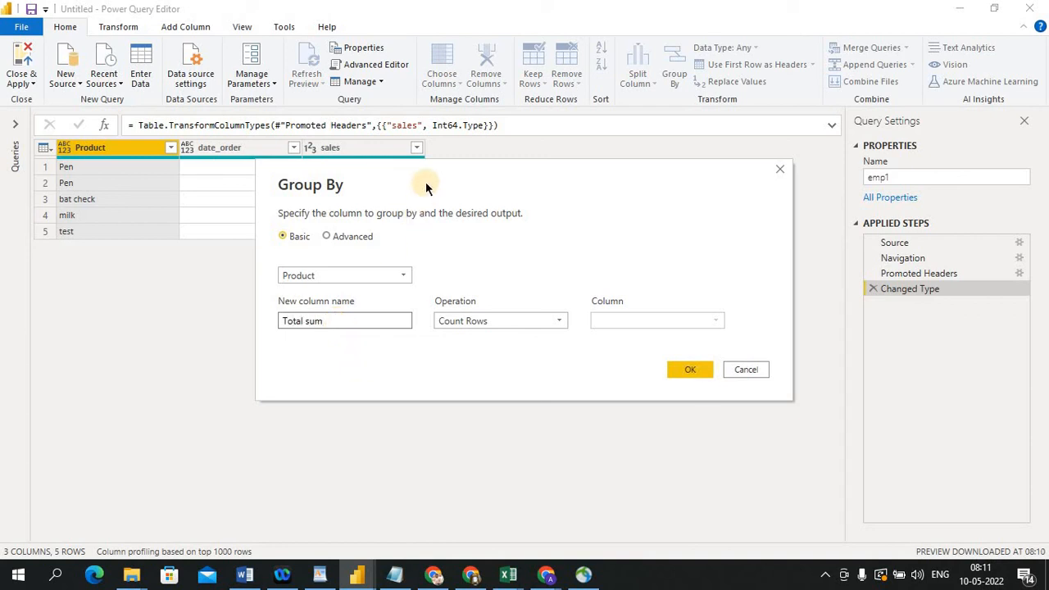
# Group rows by Product, summing sales into a Total sum column, then remove the resulting grouping step
pyautogui.moveTo(425, 186); pyautogui.dragTo(600, 156)
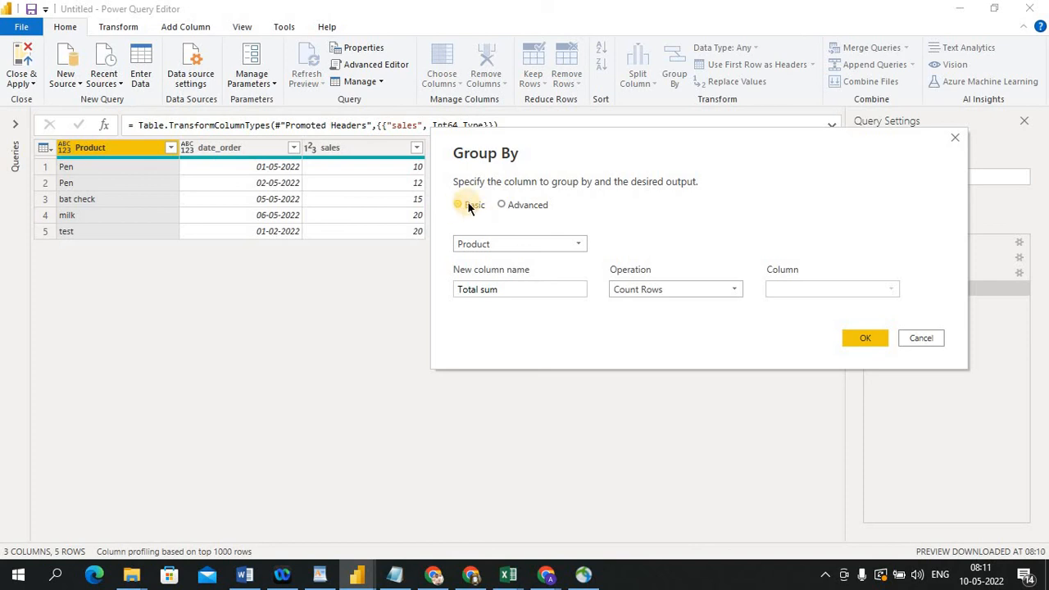
pyautogui.click(580, 243)
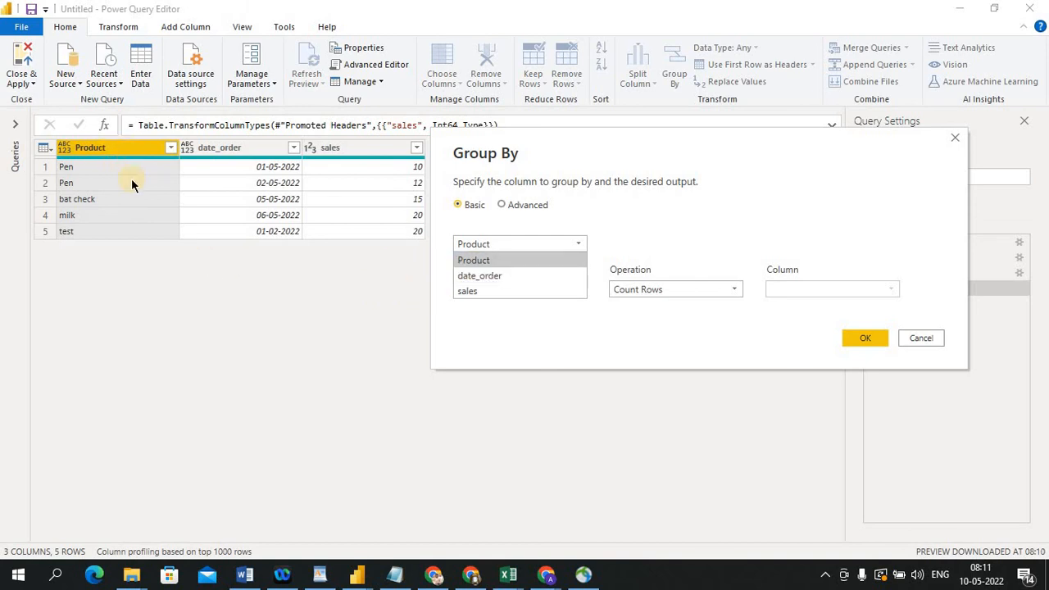
pyautogui.click(491, 259)
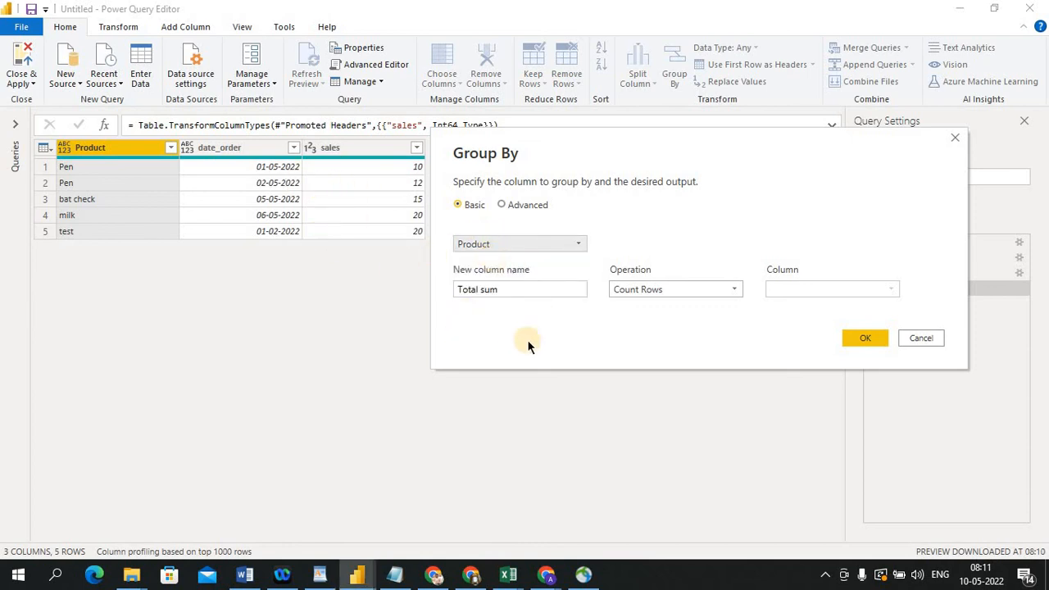
pyautogui.click(468, 288)
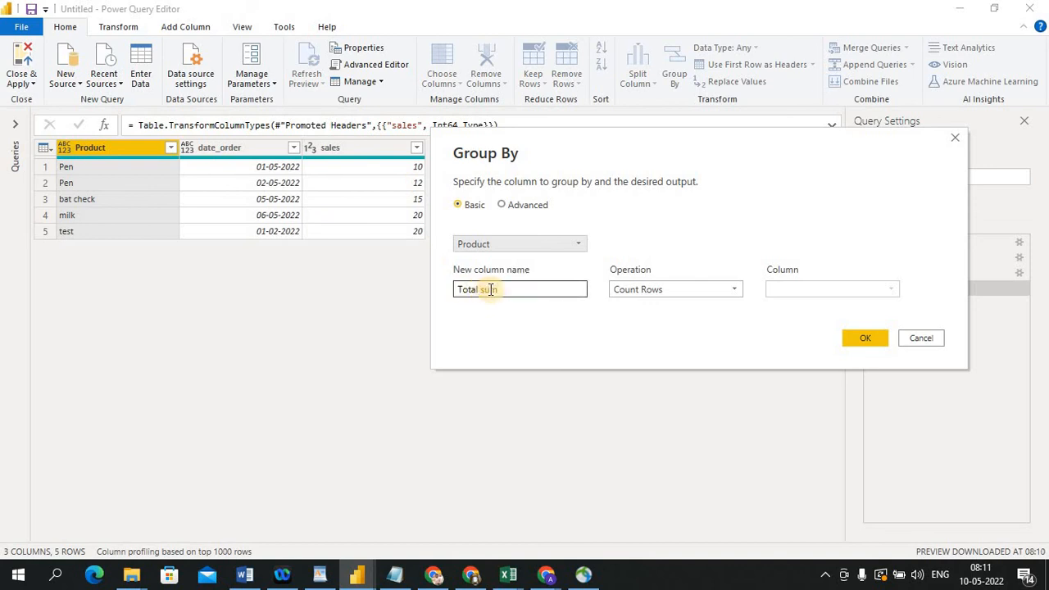
pyautogui.click(735, 291)
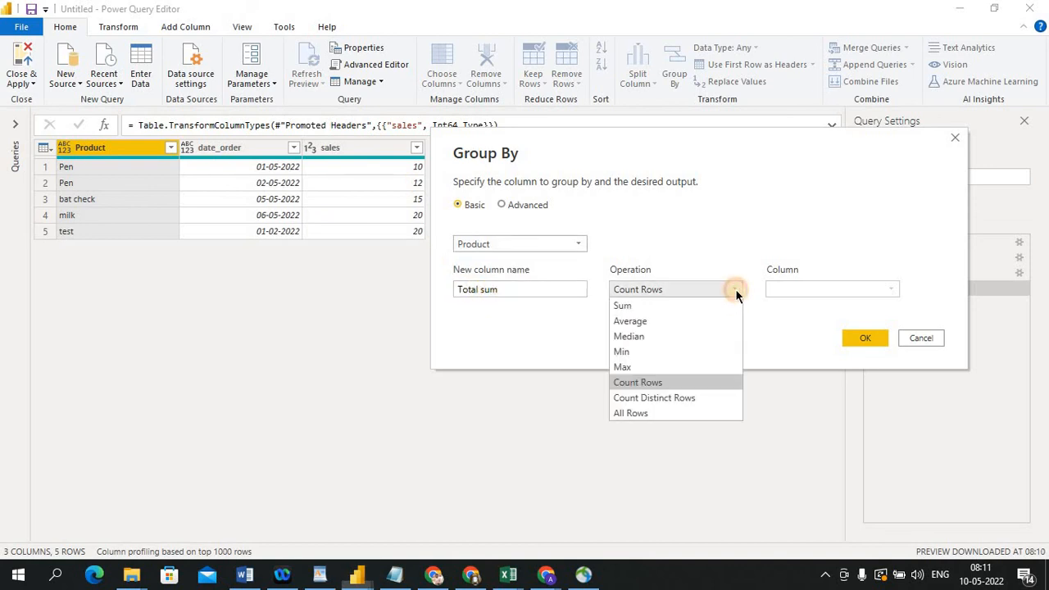
pyautogui.click(670, 304)
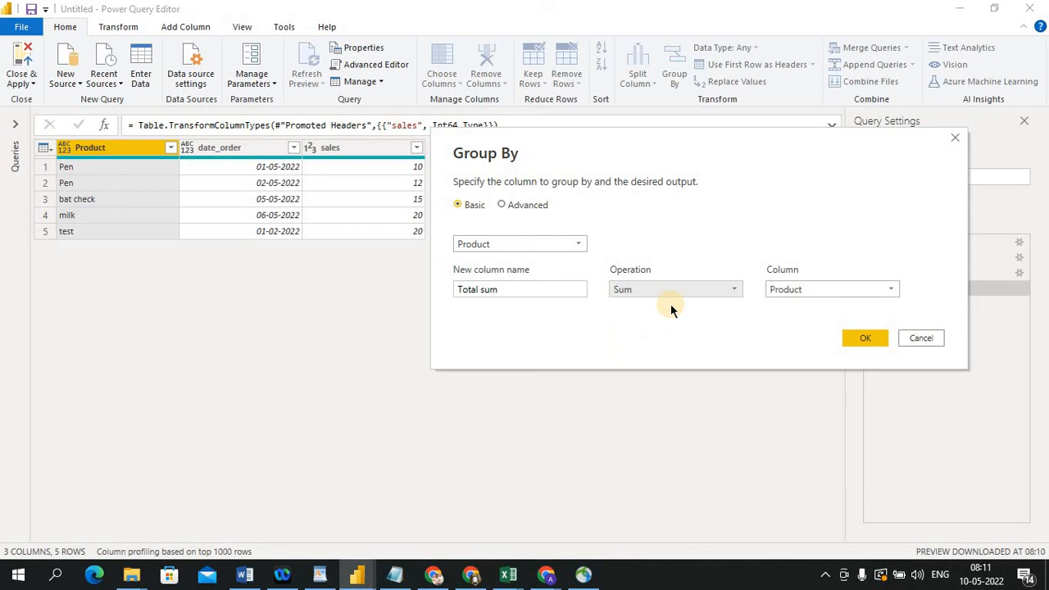
pyautogui.click(893, 288)
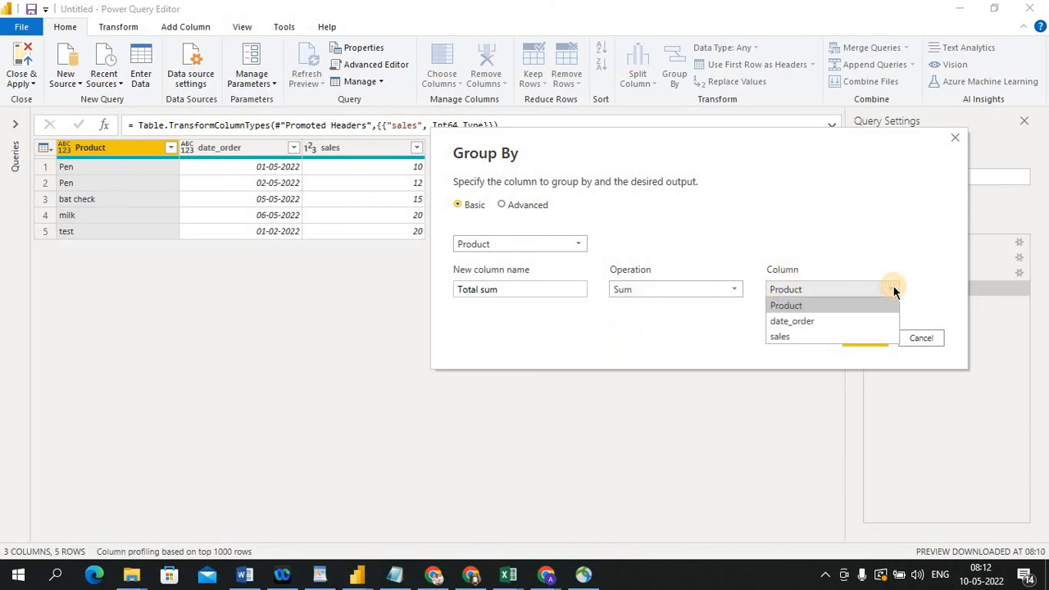
pyautogui.click(793, 337)
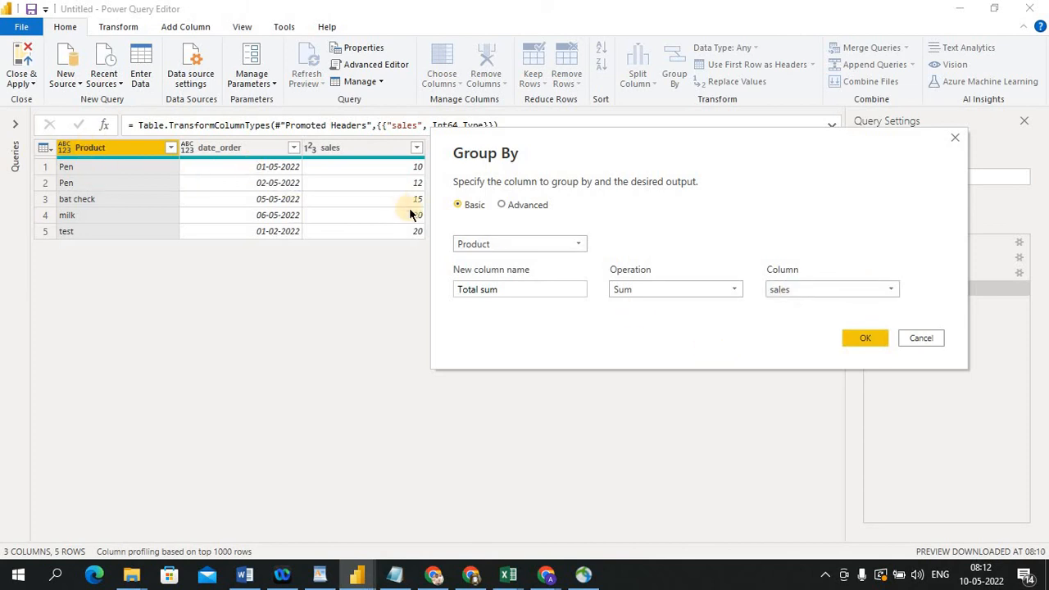
pyautogui.click(492, 295)
pyautogui.click(864, 341)
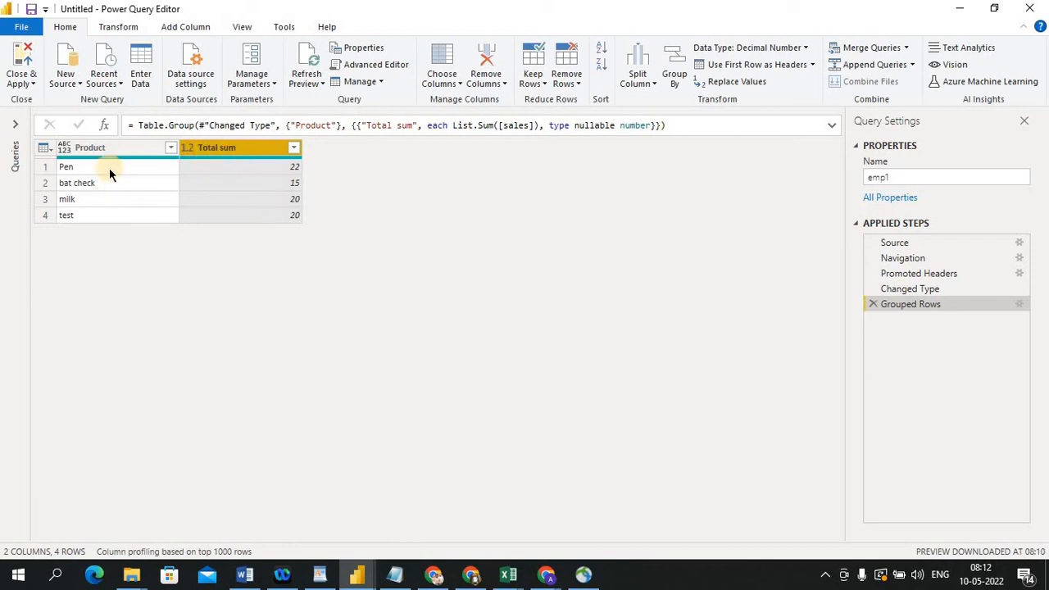
pyautogui.click(873, 303)
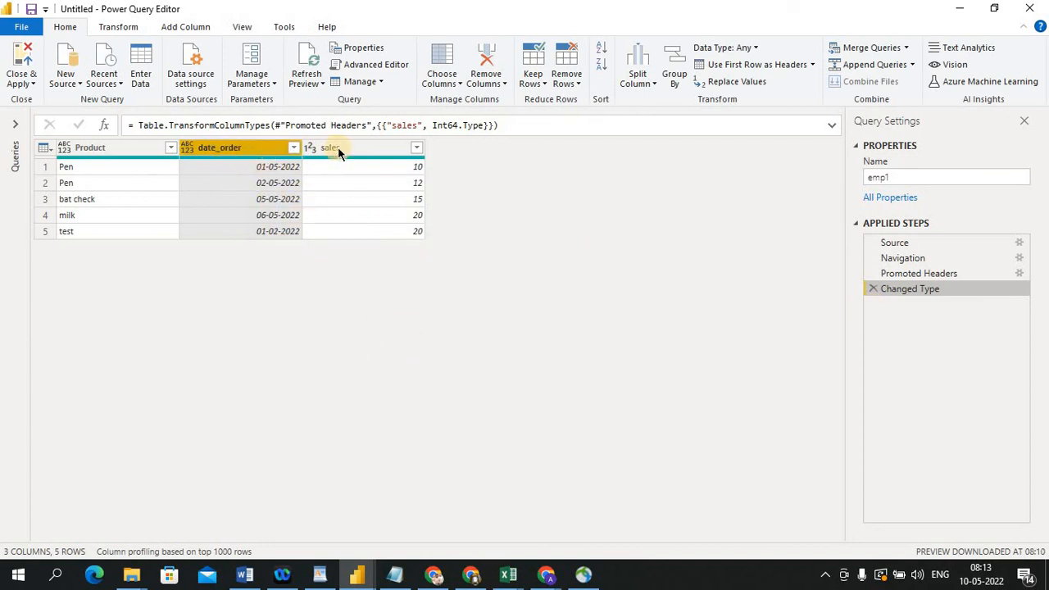
pyautogui.click(674, 78)
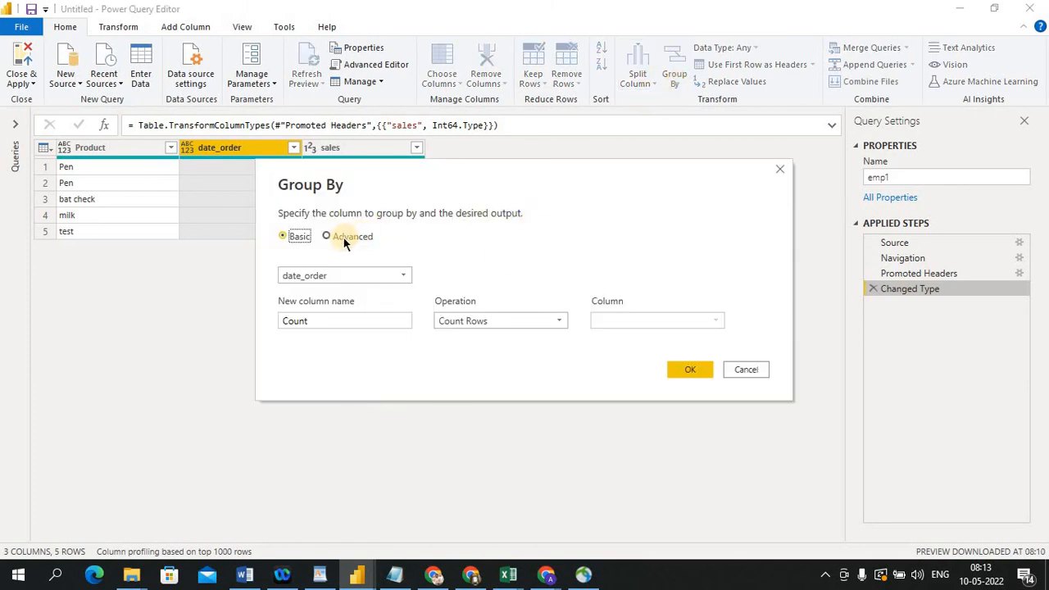
pyautogui.click(325, 236)
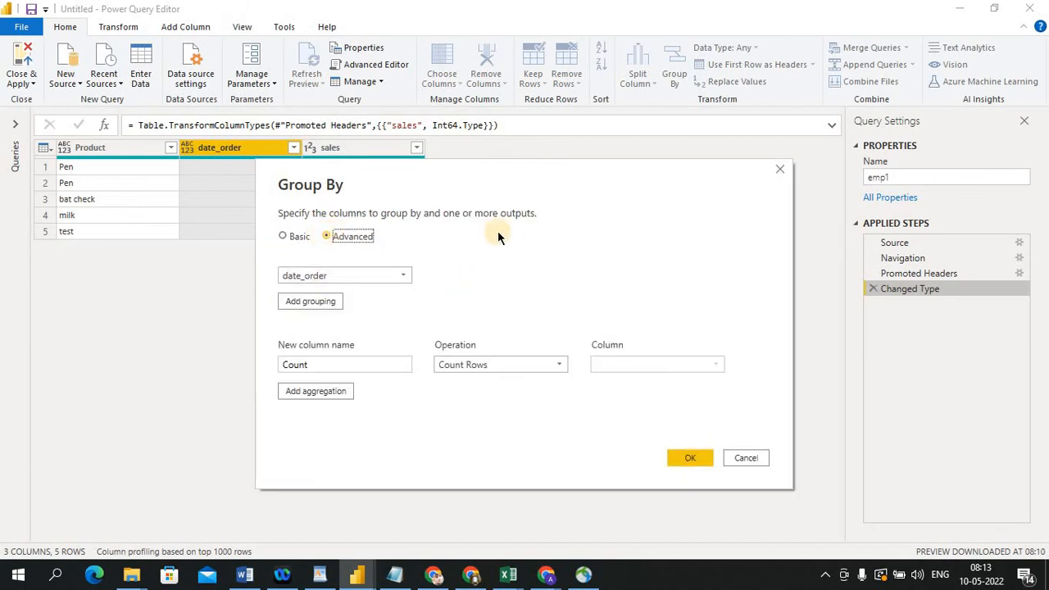
pyautogui.moveTo(540, 164); pyautogui.dragTo(731, 131)
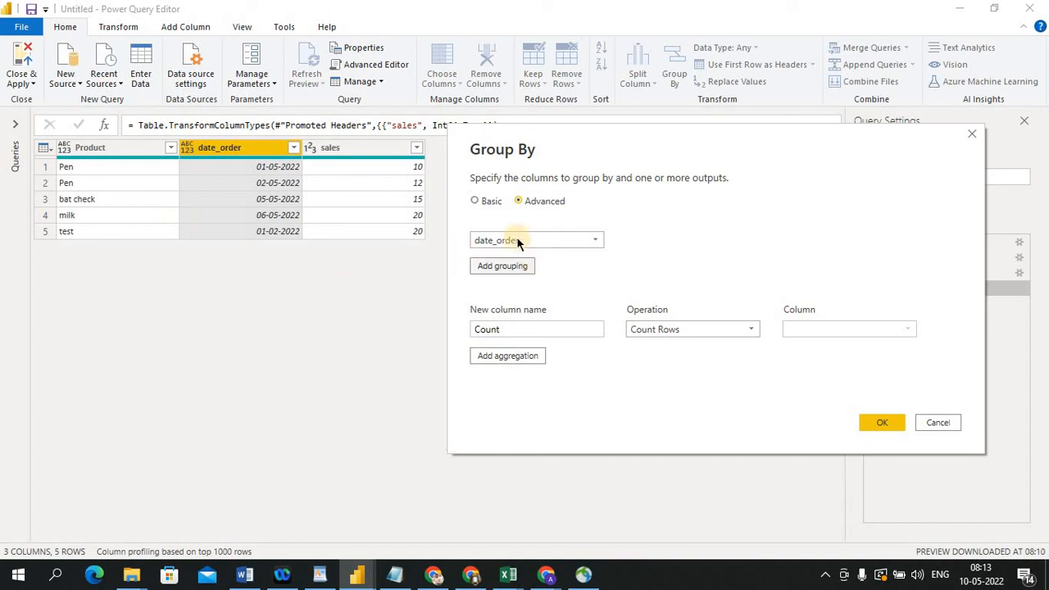
pyautogui.click(600, 239)
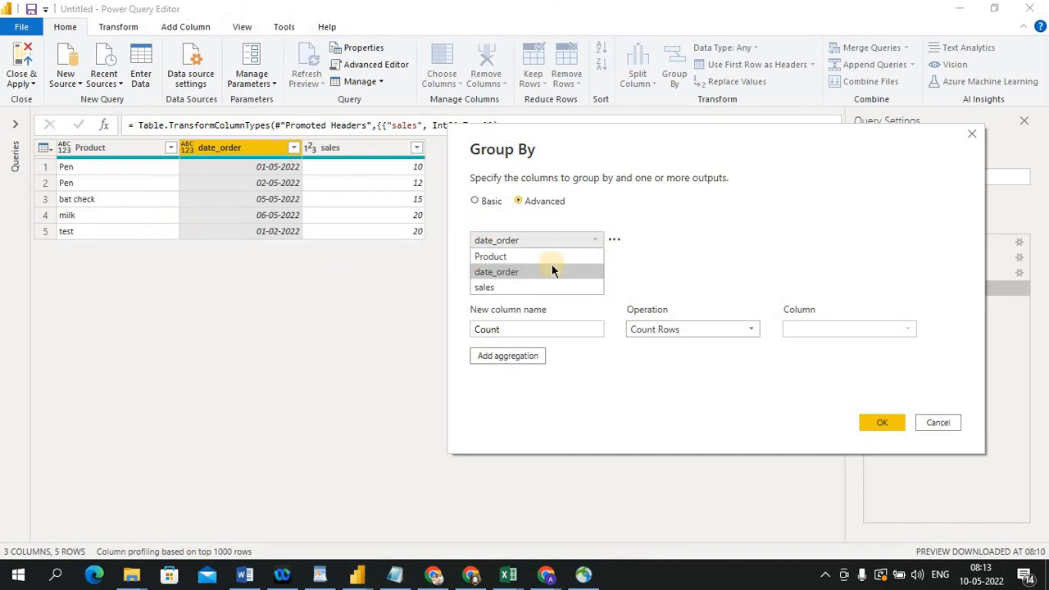
pyautogui.click(507, 256)
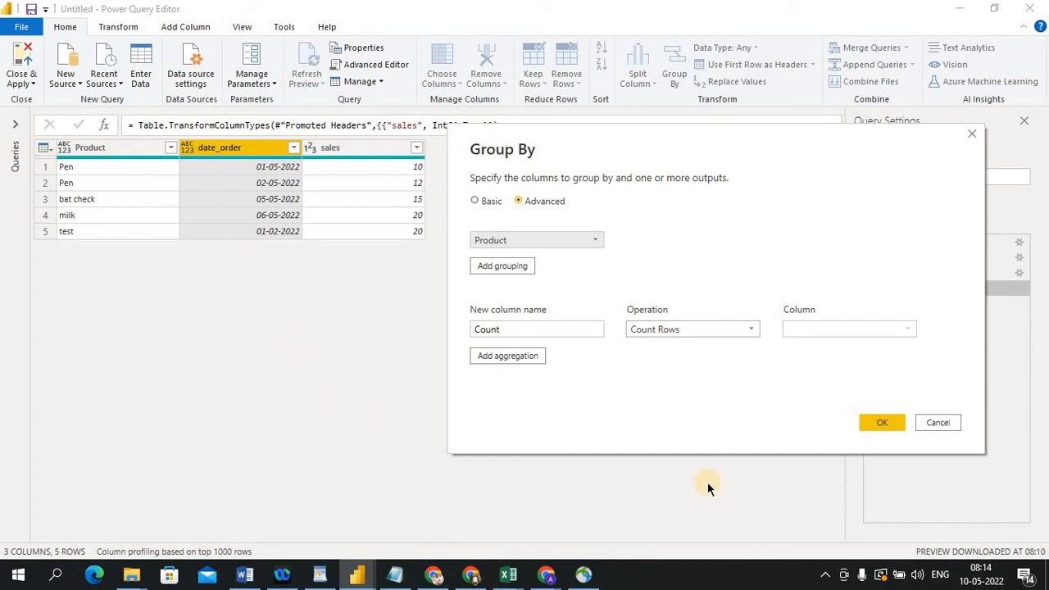
pyautogui.click(955, 421)
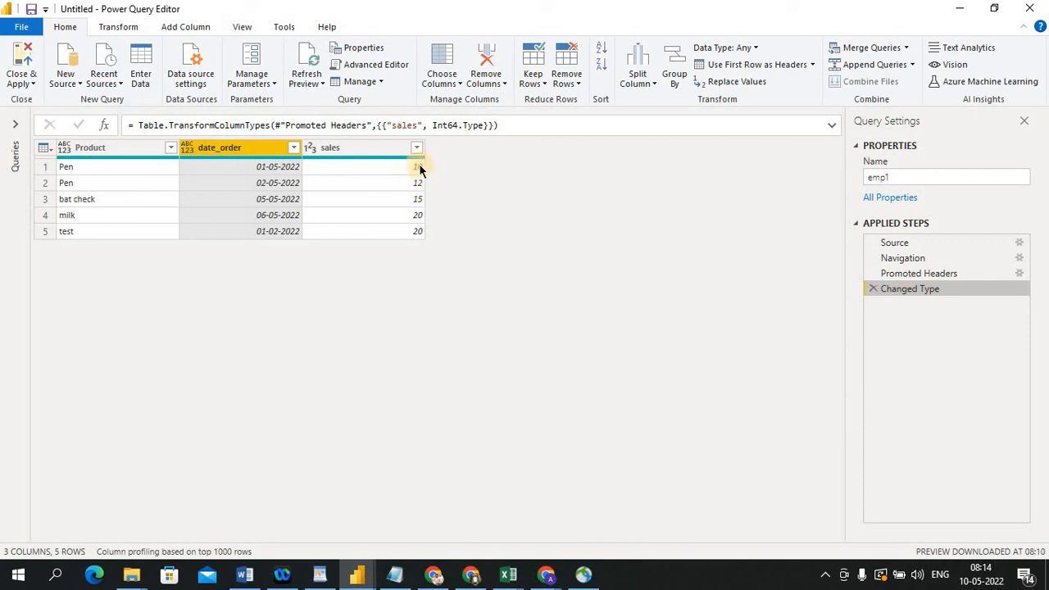
pyautogui.click(670, 85)
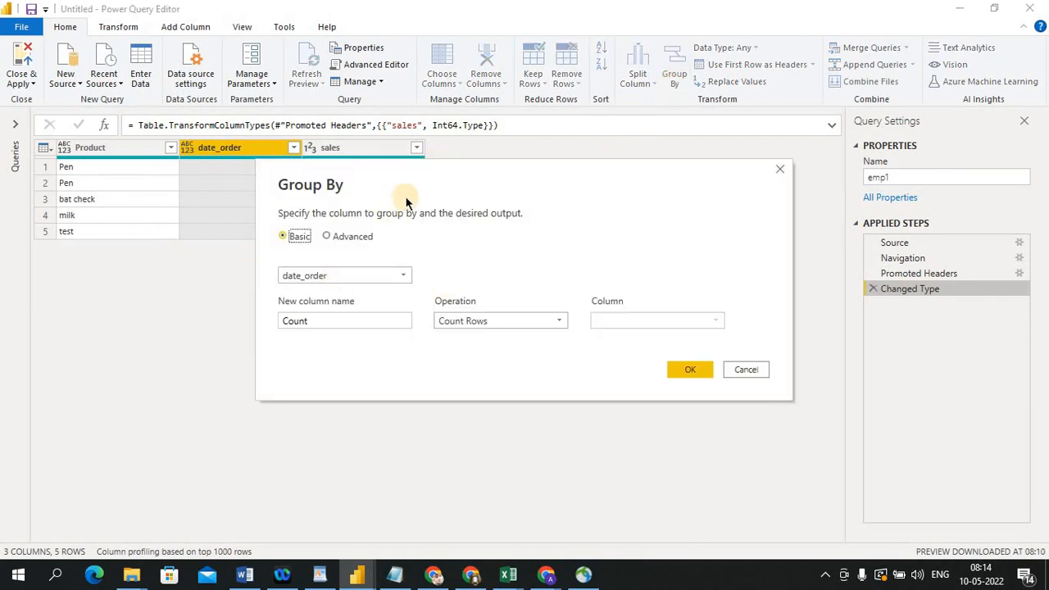
pyautogui.moveTo(420, 174); pyautogui.dragTo(610, 142)
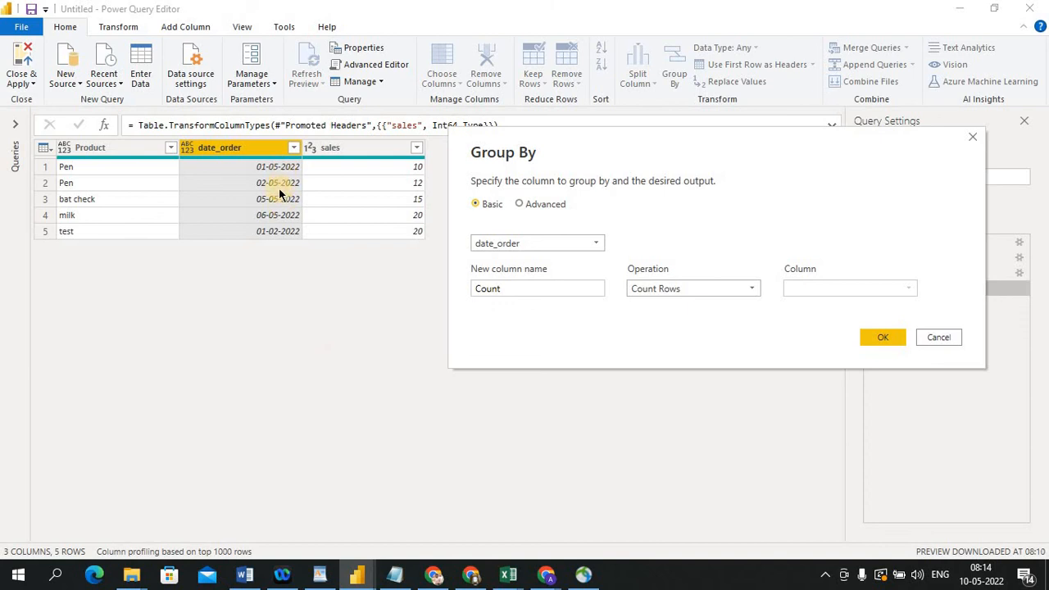
pyautogui.click(924, 340)
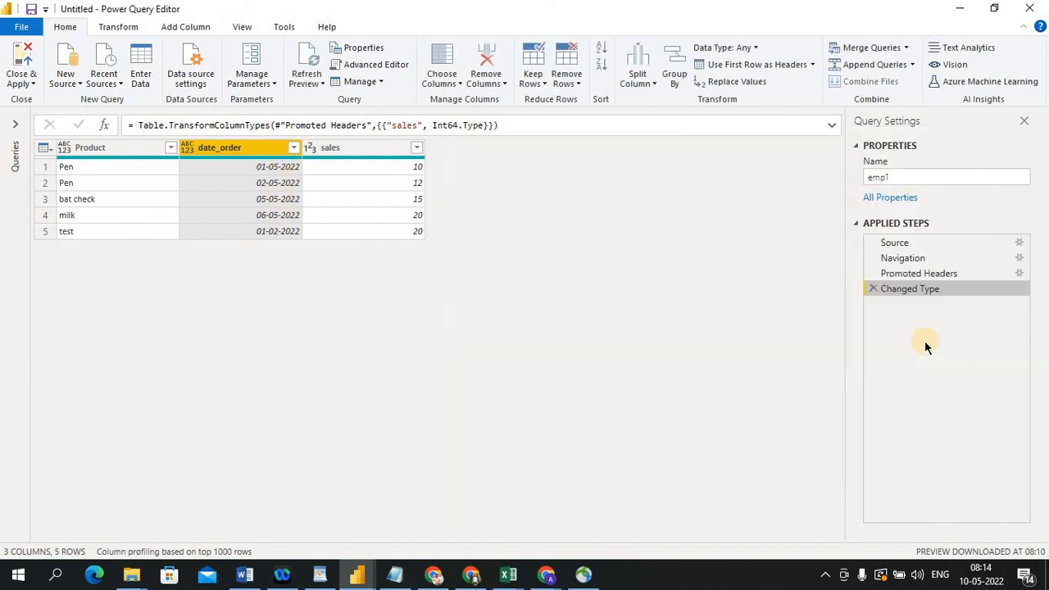
# Switch to the Excel source sheet and copy the date 01-05-2022 into the date_order cells of rows 3 and 4
pyautogui.hotkey('alt', 'Tab')
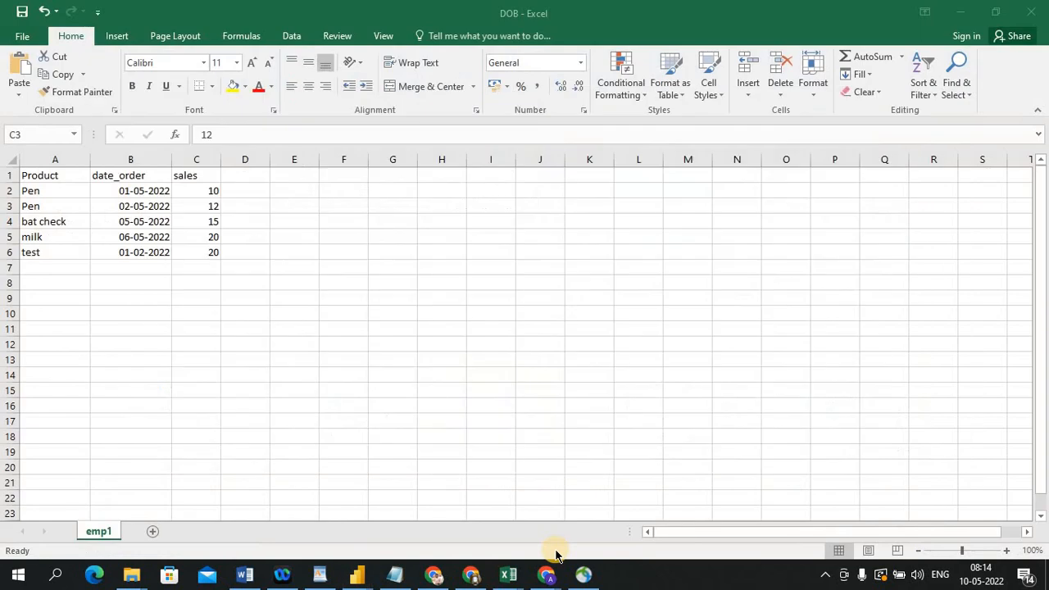
pyautogui.click(135, 195)
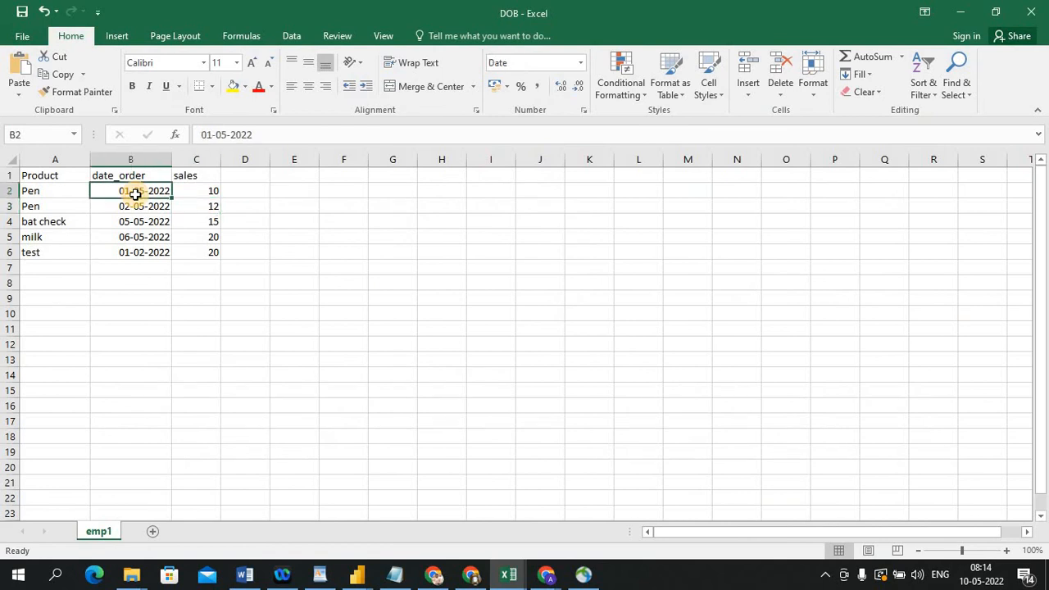
pyautogui.hotkey('ctrl', 'c')
pyautogui.click(148, 206)
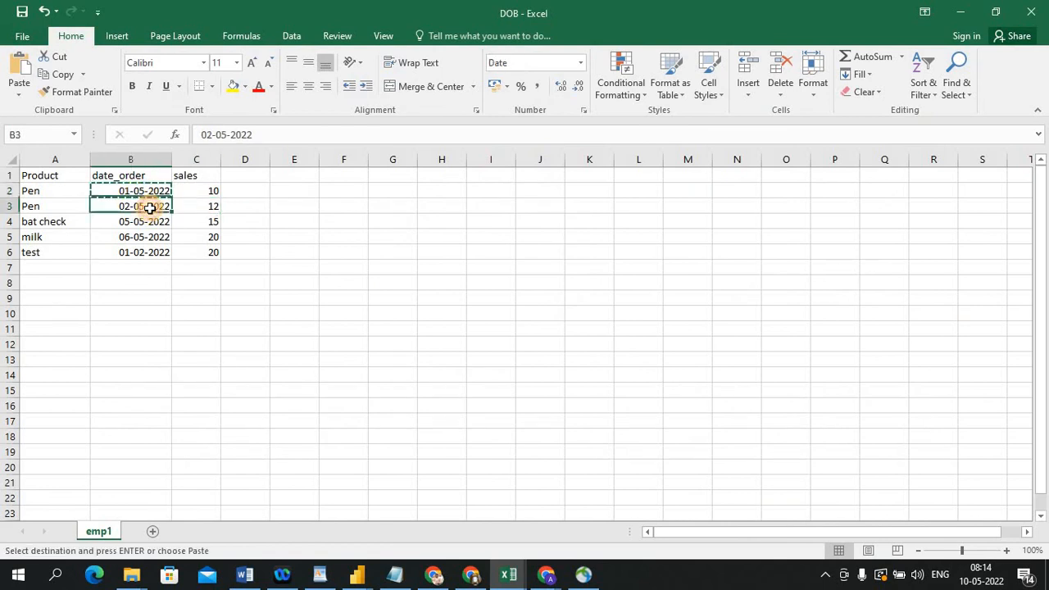
pyautogui.hotkey('ctrl', 'v')
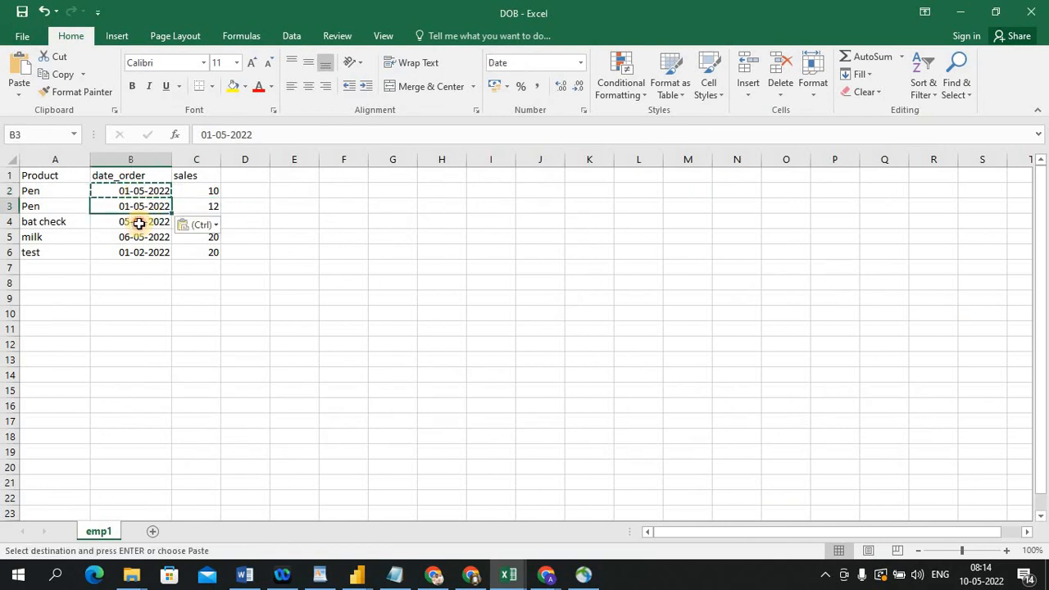
pyautogui.click(140, 223)
pyautogui.hotkey('ctrl', 'v')
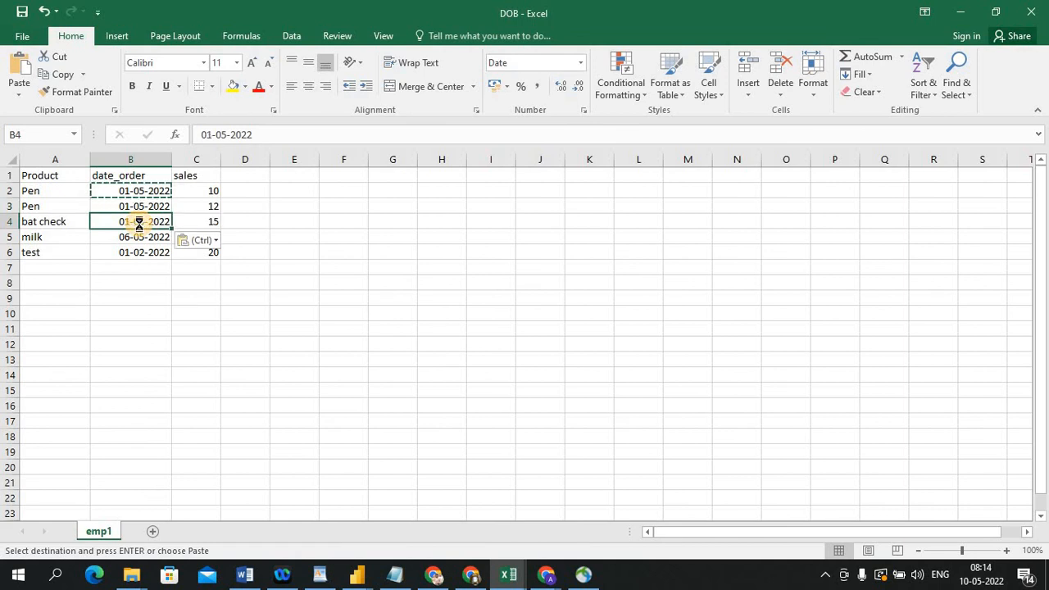
pyautogui.press('Escape')
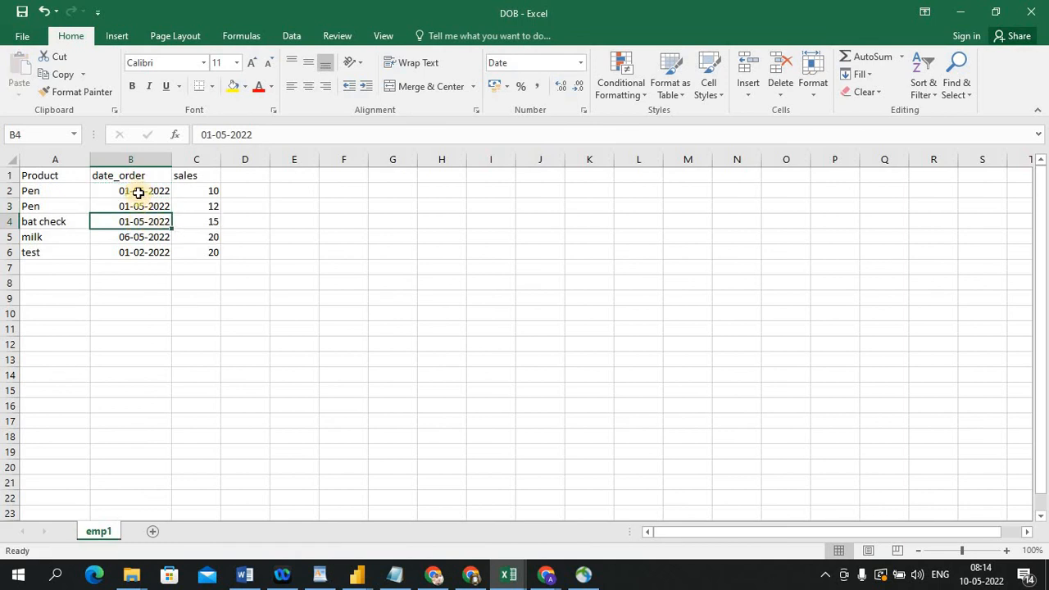
pyautogui.click(194, 330)
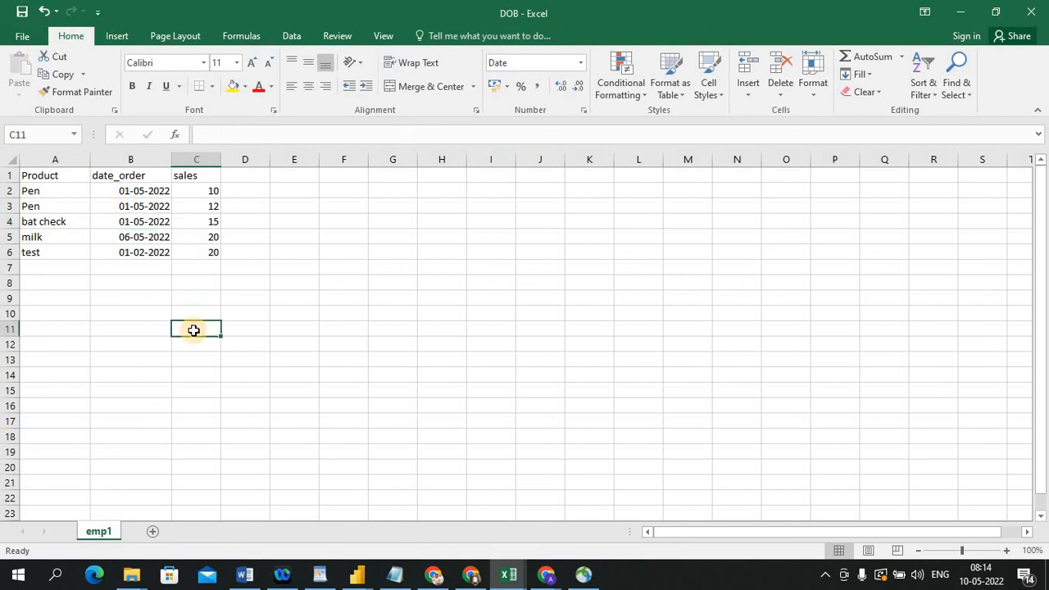
# Return to Power Query Editor and refresh the preview to load the edited dates
pyautogui.hotkey('alt', 'Tab')
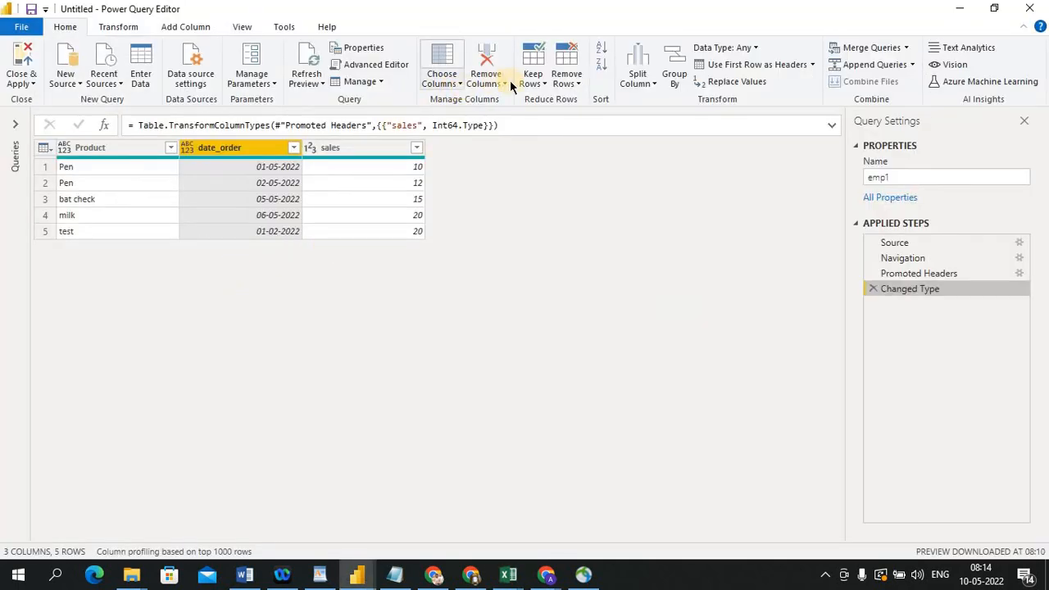
pyautogui.click(317, 82)
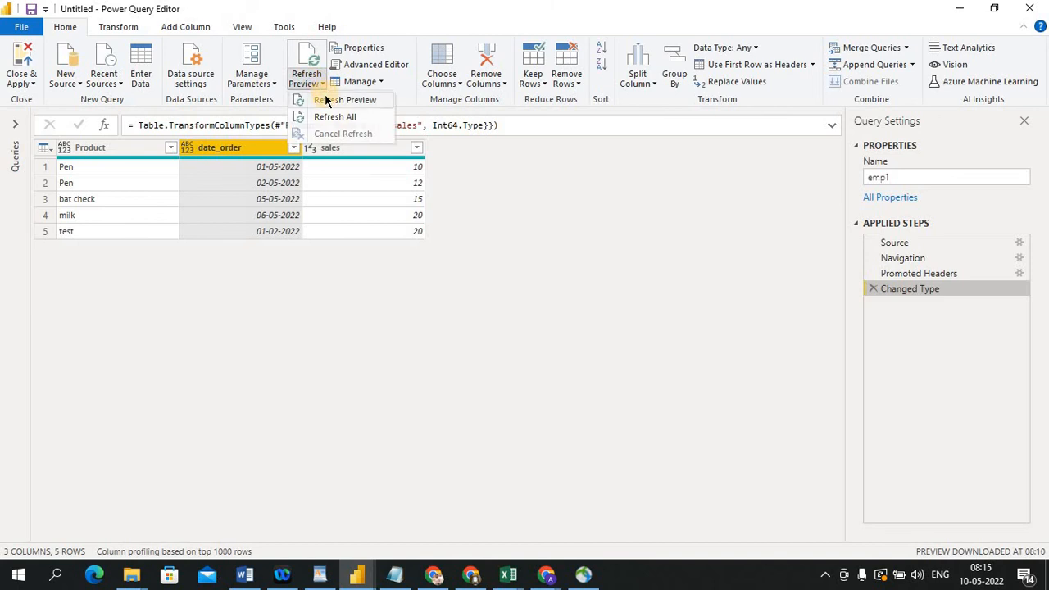
pyautogui.click(324, 93)
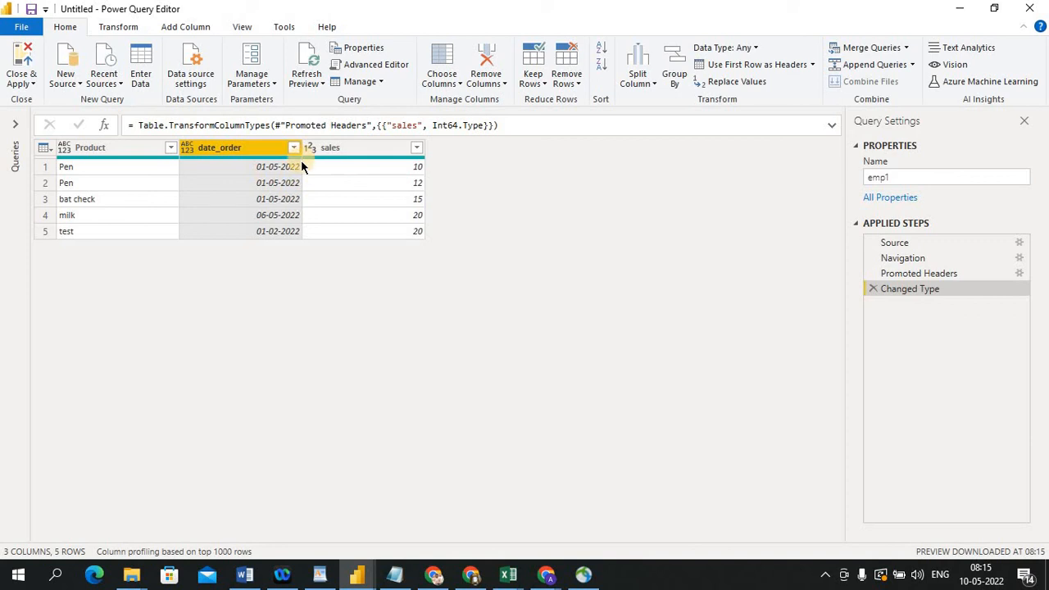
pyautogui.click(240, 166)
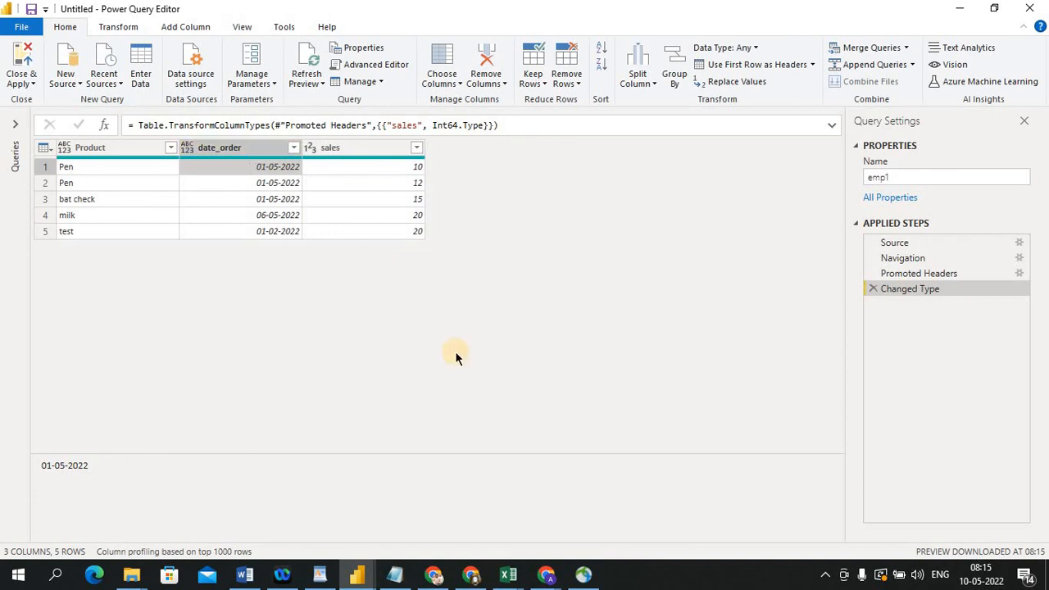
# Group rows by date_order, summing the sales column into a new column named Total
pyautogui.click(681, 73)
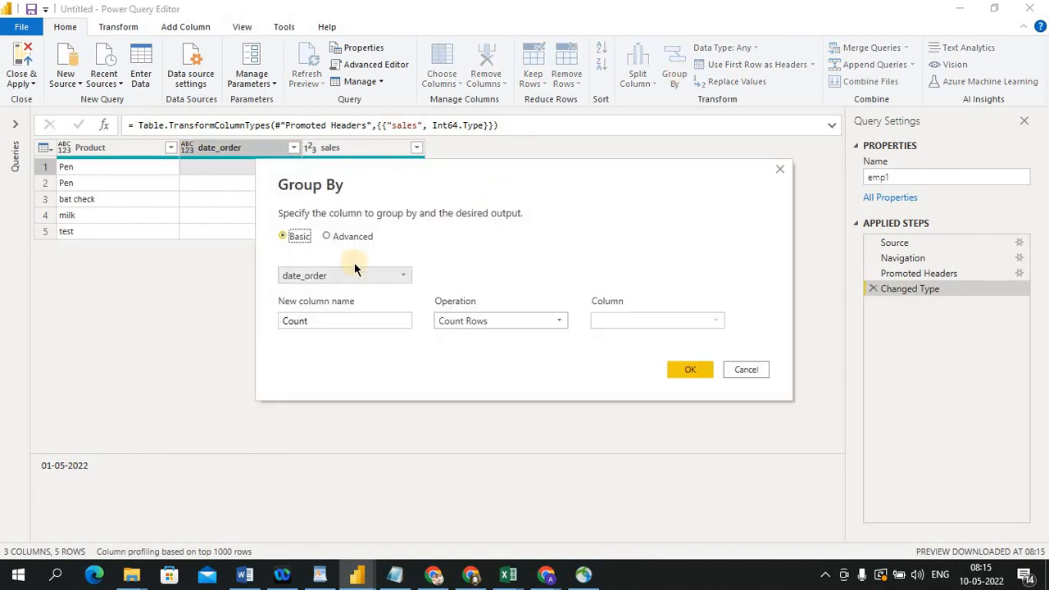
pyautogui.moveTo(427, 166); pyautogui.dragTo(598, 122)
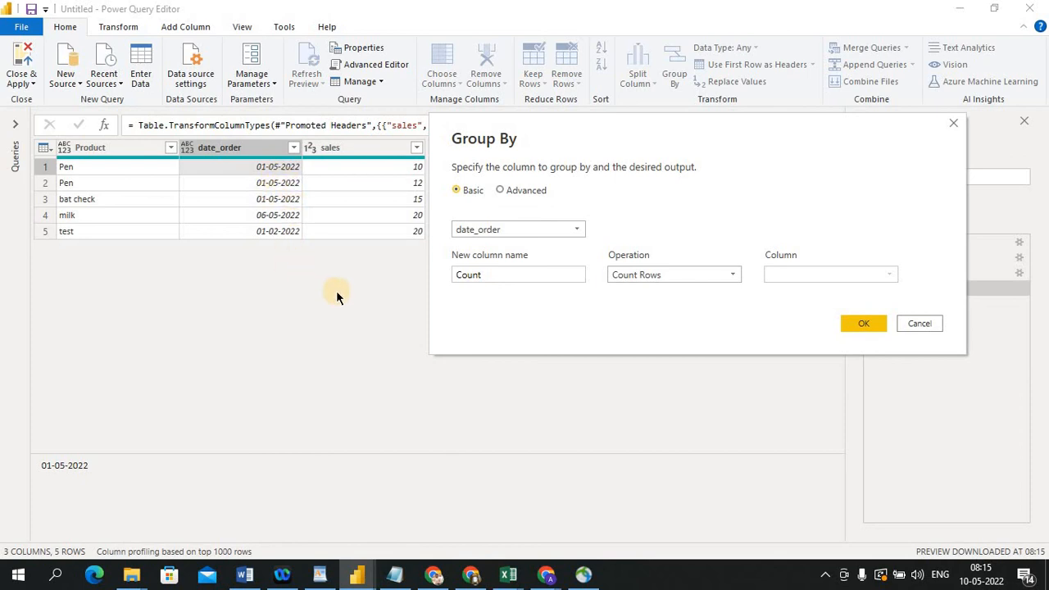
pyautogui.click(483, 278)
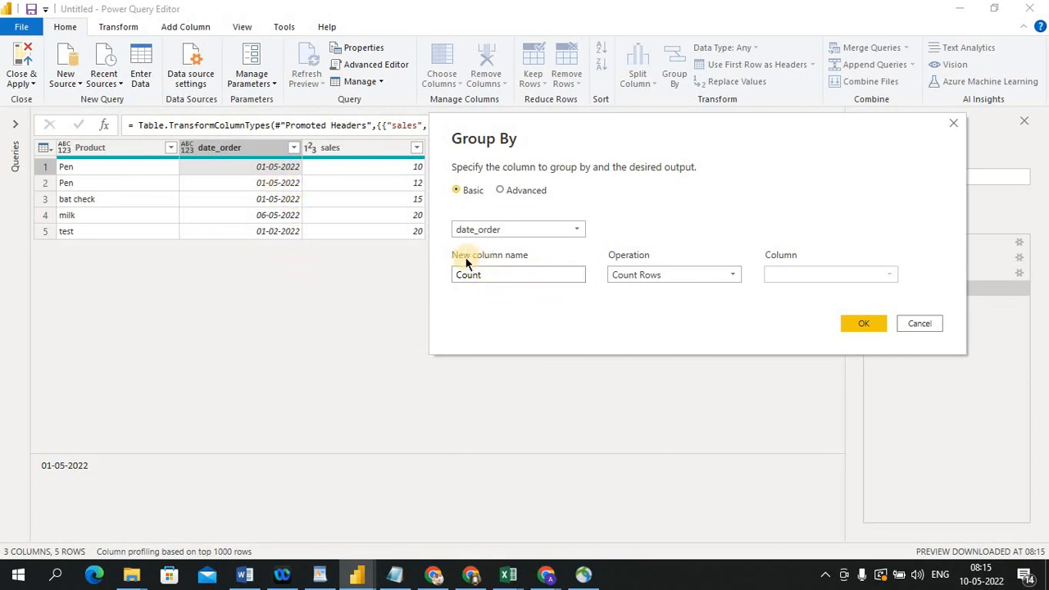
pyautogui.doubleClick(516, 275)
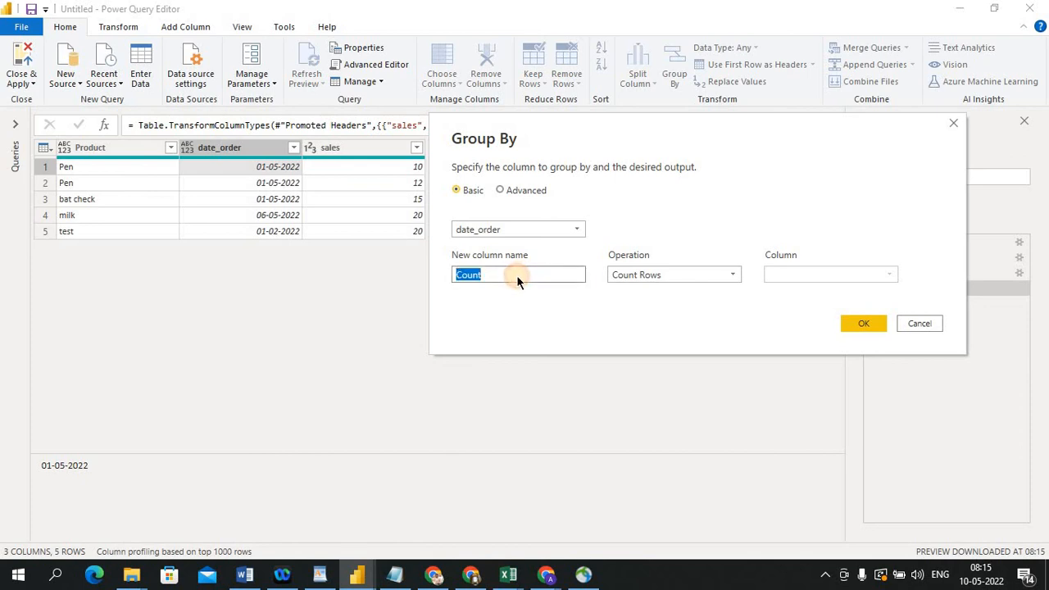
pyautogui.write('Total')
pyautogui.click(702, 274)
pyautogui.click(674, 289)
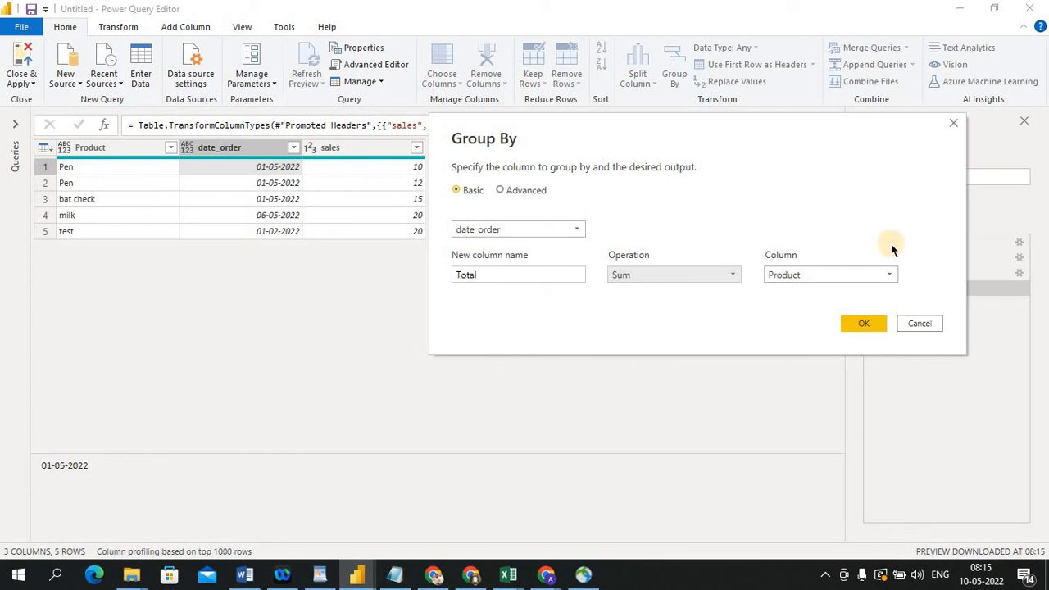
pyautogui.click(888, 271)
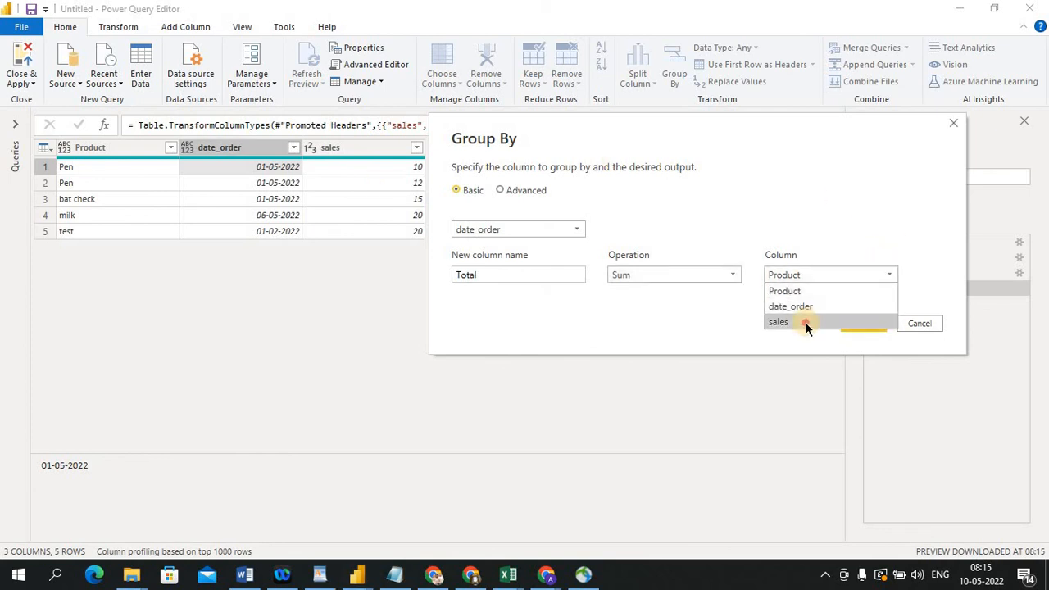
pyautogui.click(805, 323)
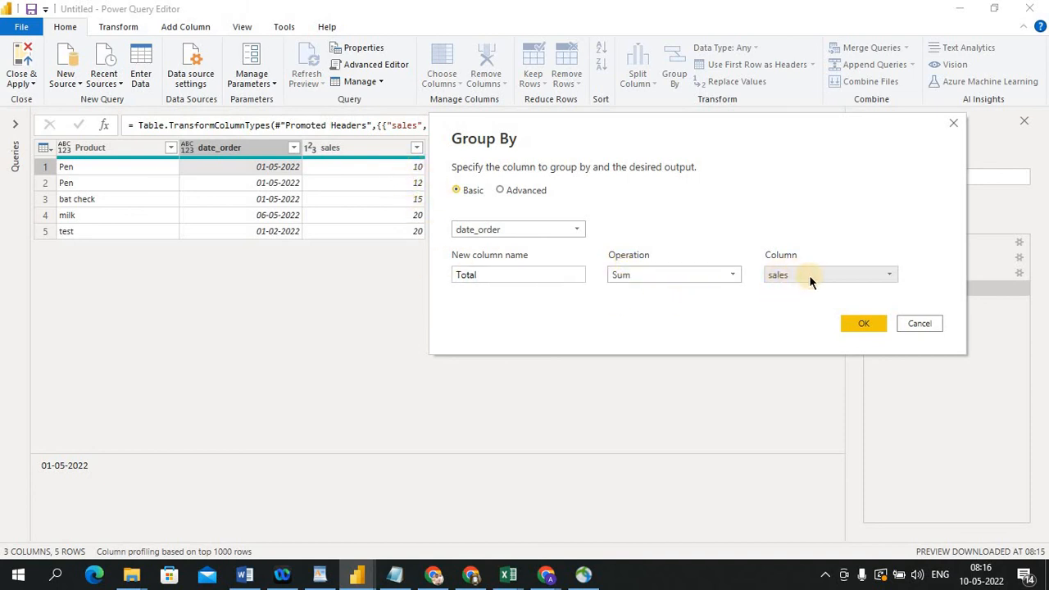
pyautogui.click(867, 324)
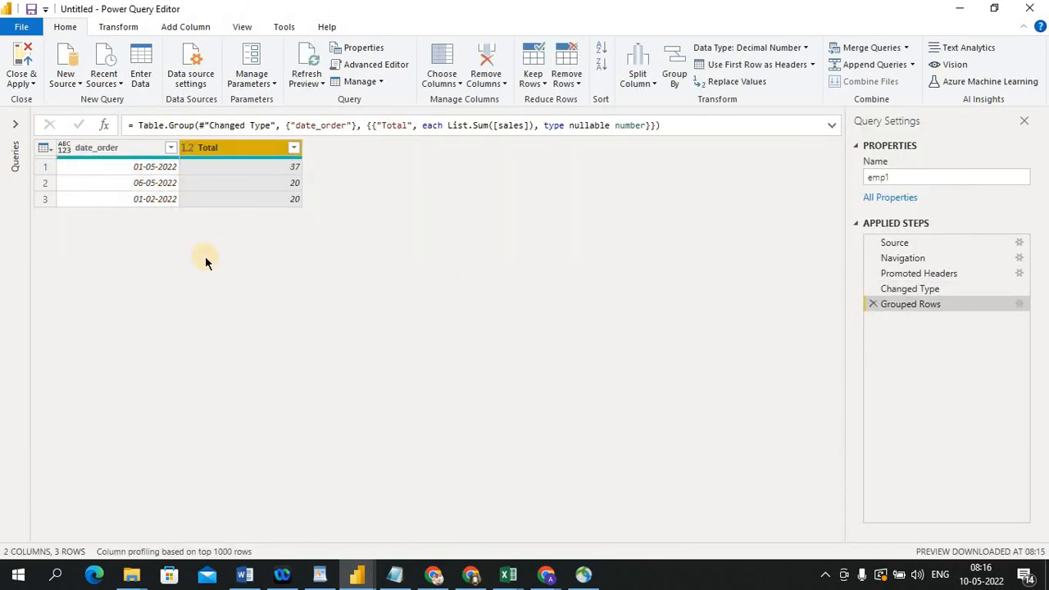
# Compare the Excel source rows with the grouped date totals by switching back and forth between the two windows
pyautogui.hotkey('alt', 'Tab')
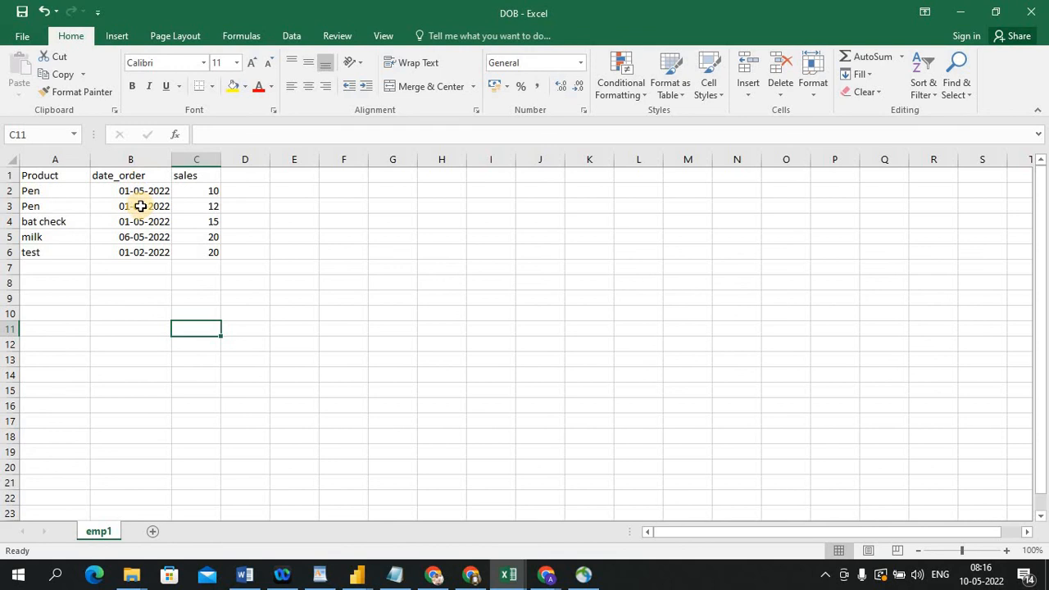
pyautogui.hotkey('alt', 'Tab')
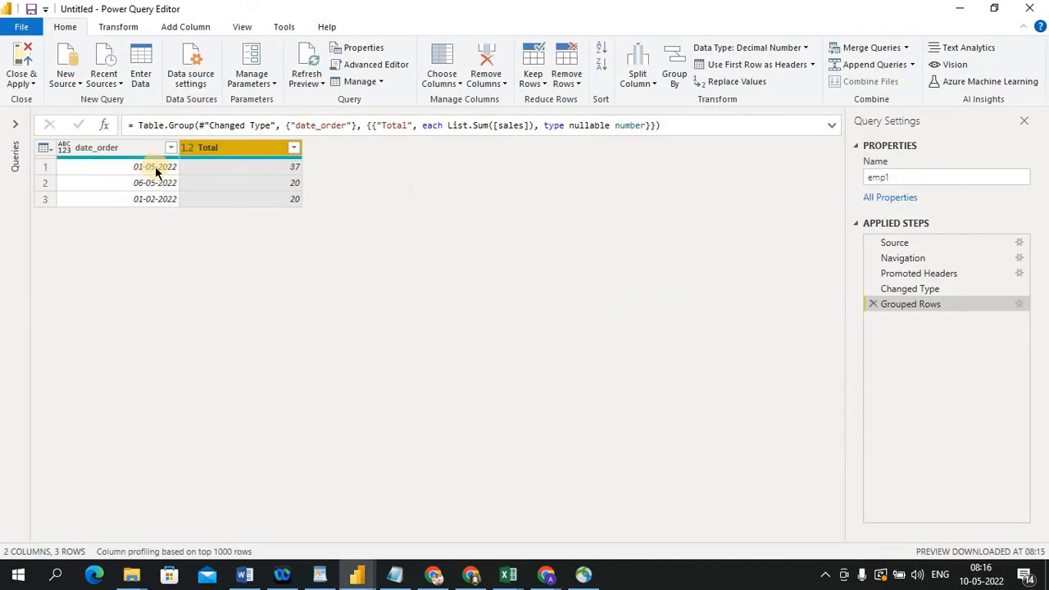
pyautogui.hotkey('alt', 'Tab')
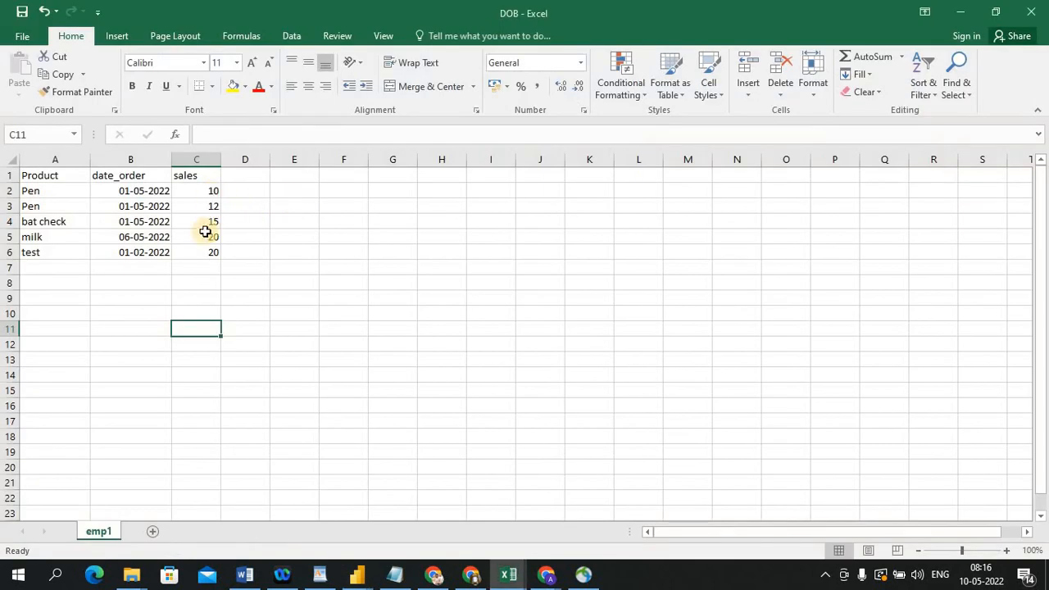
pyautogui.hotkey('alt', 'Tab')
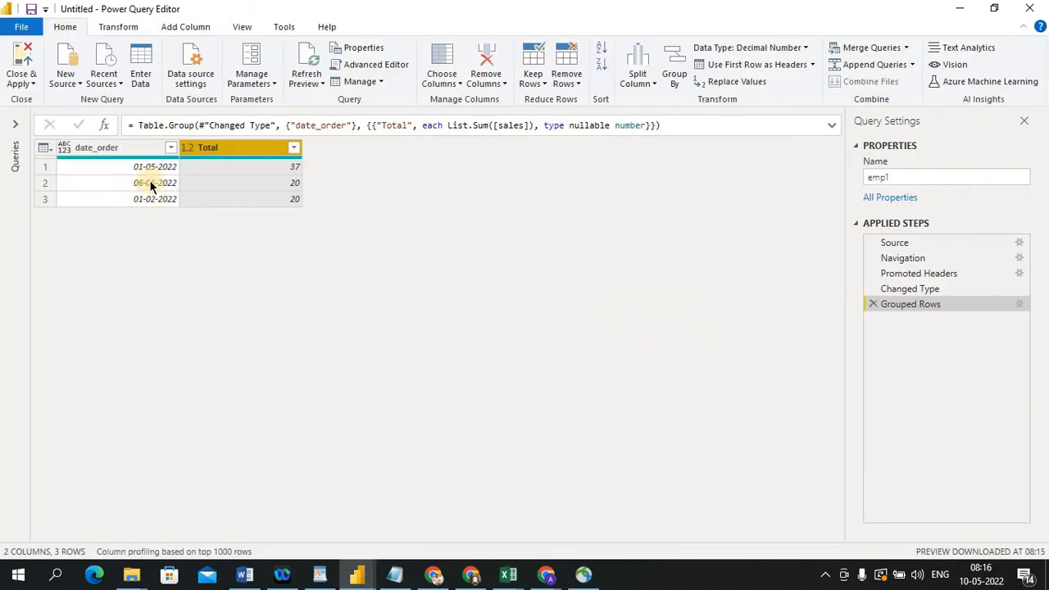
pyautogui.hotkey('alt', 'Tab')
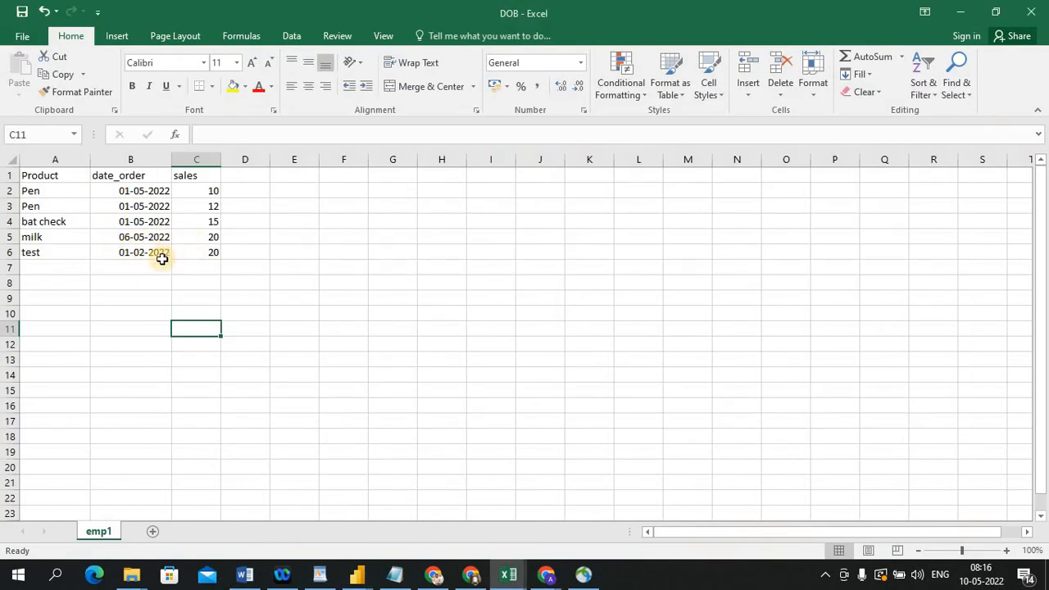
pyautogui.hotkey('alt', 'Tab')
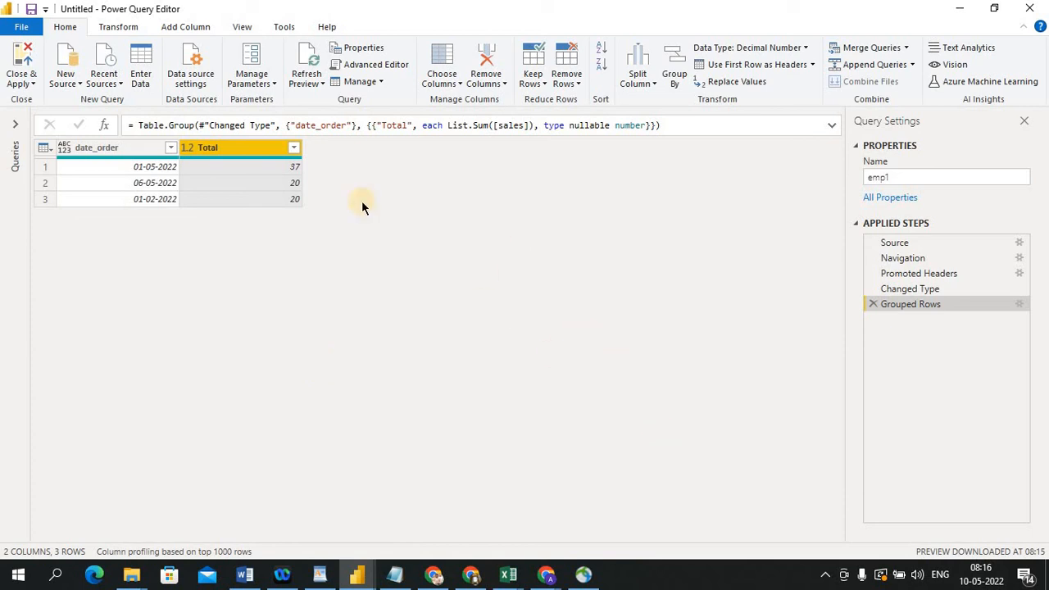
pyautogui.click(70, 29)
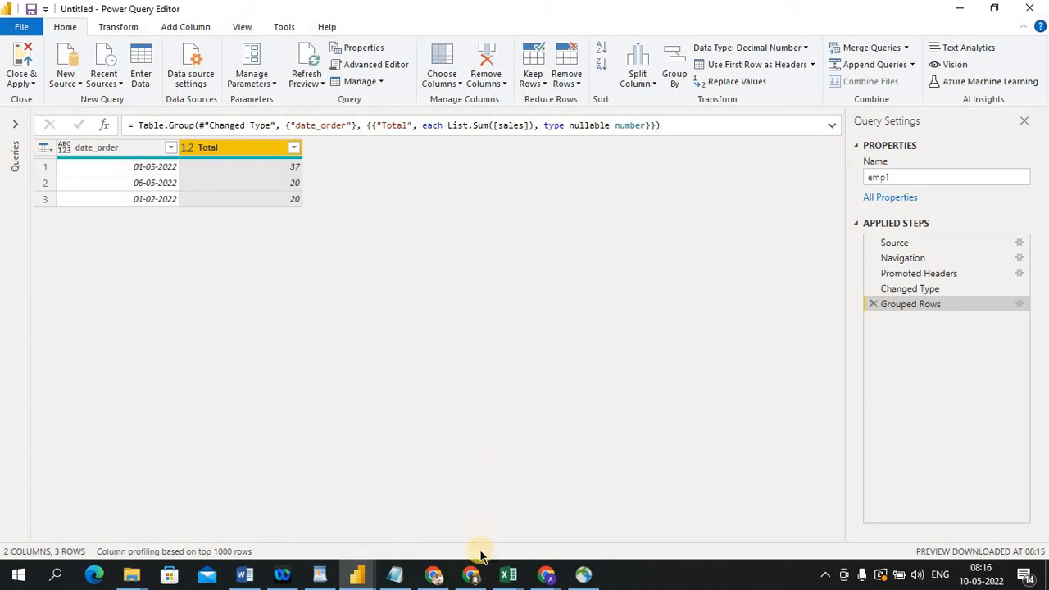
pyautogui.moveTo(473, 580)
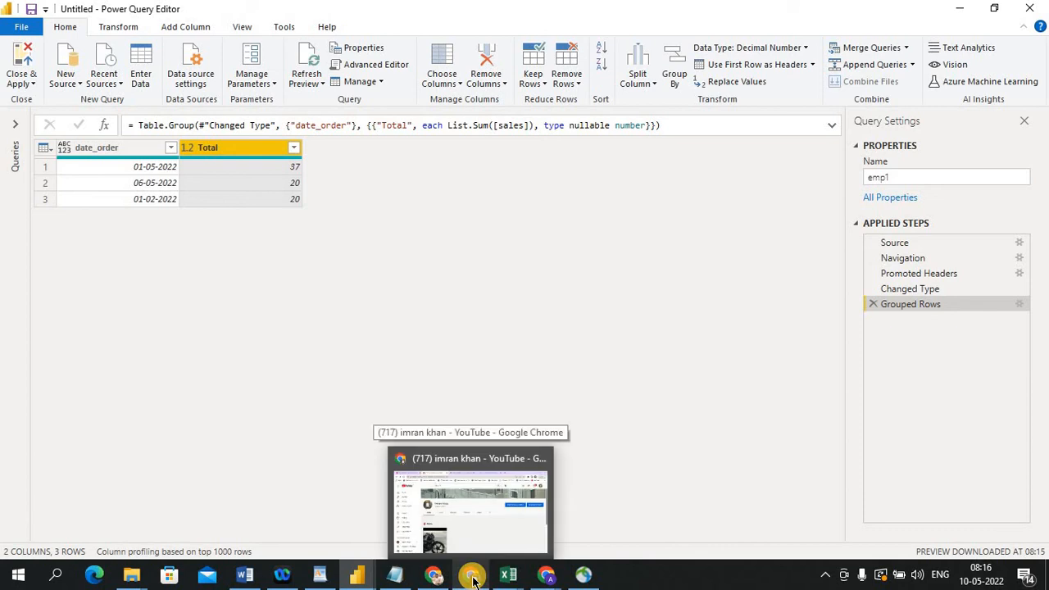